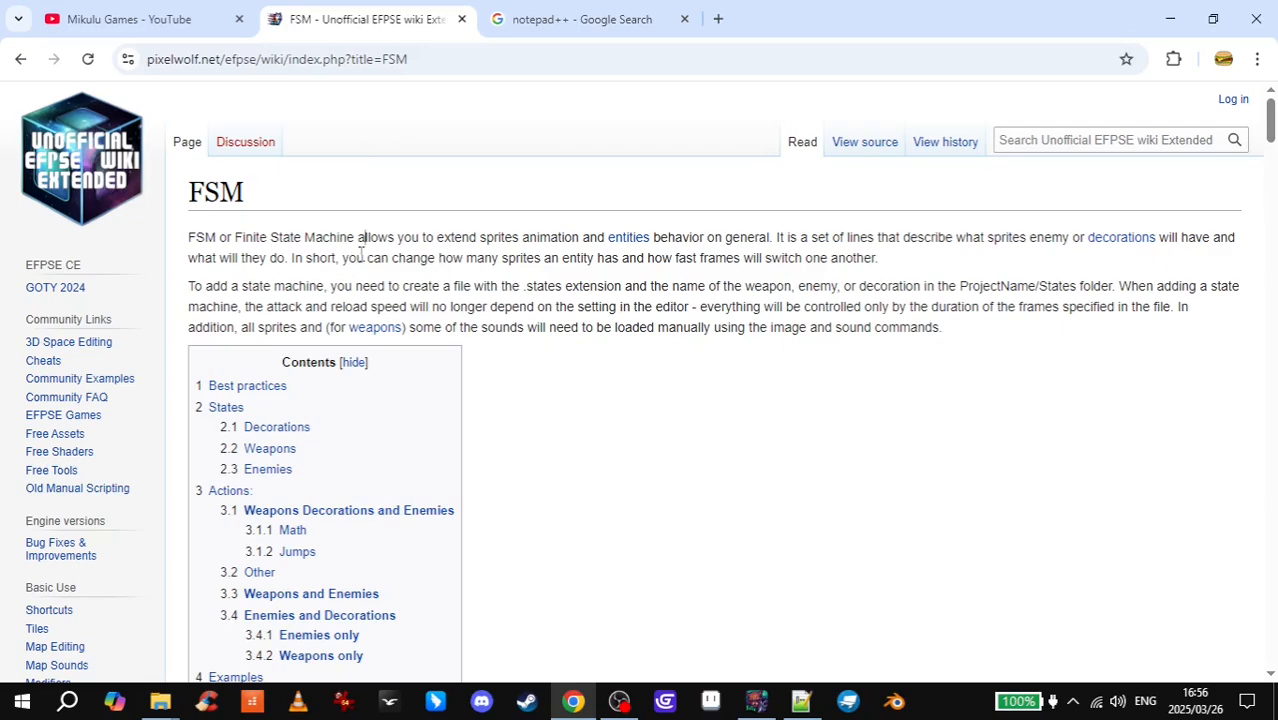
- Read the FSM wiki page's introduction on sprite counts and frame speed, and switch to EasyFPSEditor to look at the map
drag(342, 260, 889, 261)
click(897, 264)
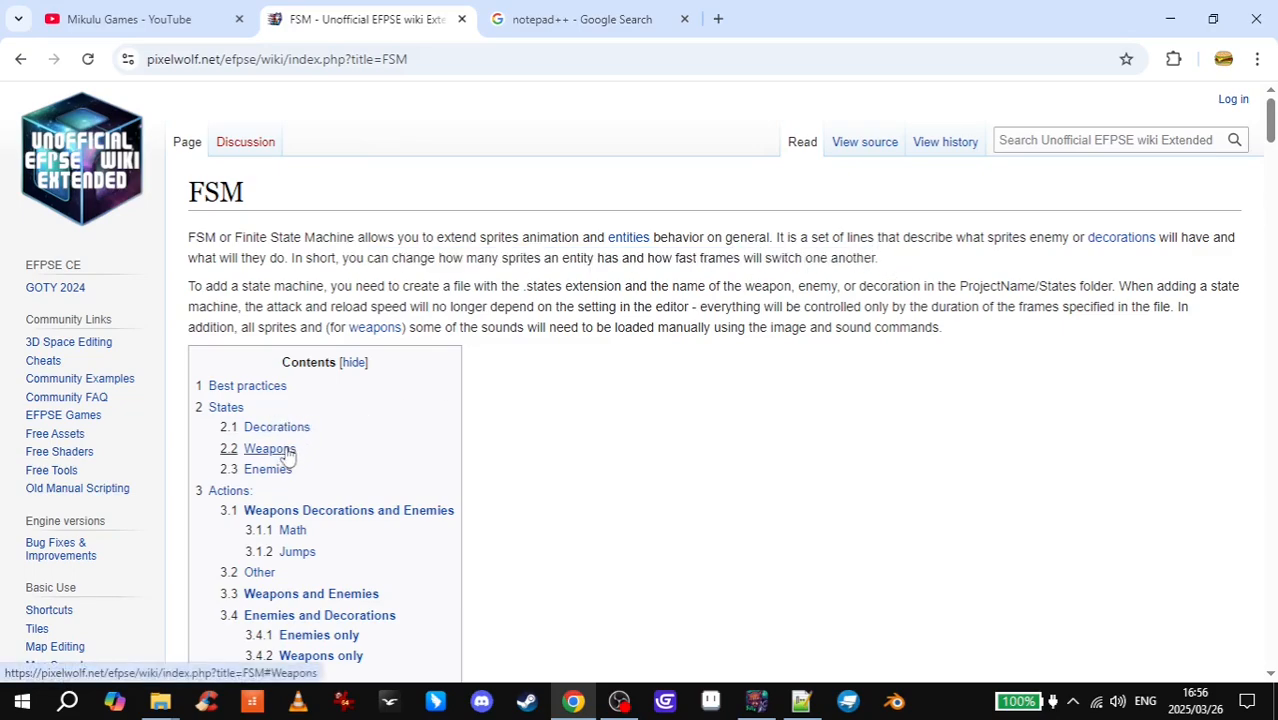
key(alt+Tab)
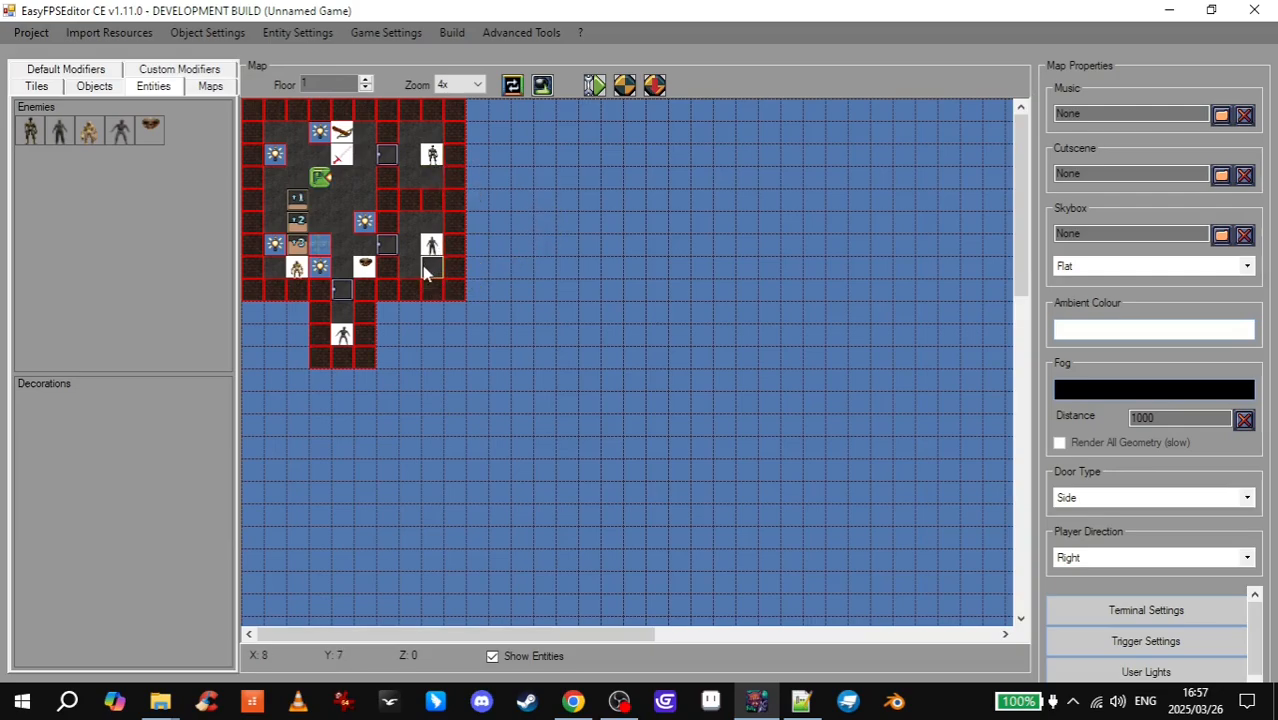
- Switch to Chrome and look over the Mikulu Games YouTube channel, including its Enemy FSM Test video
click(573, 701)
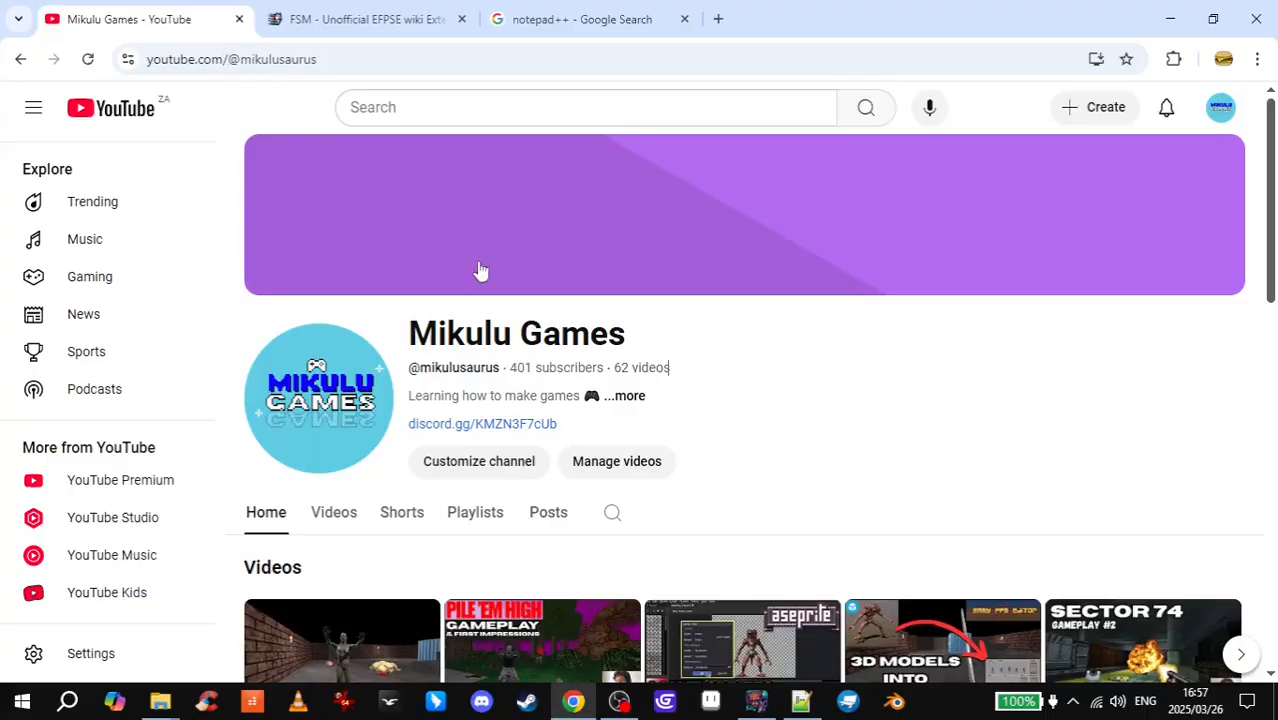
drag(511, 368, 607, 374)
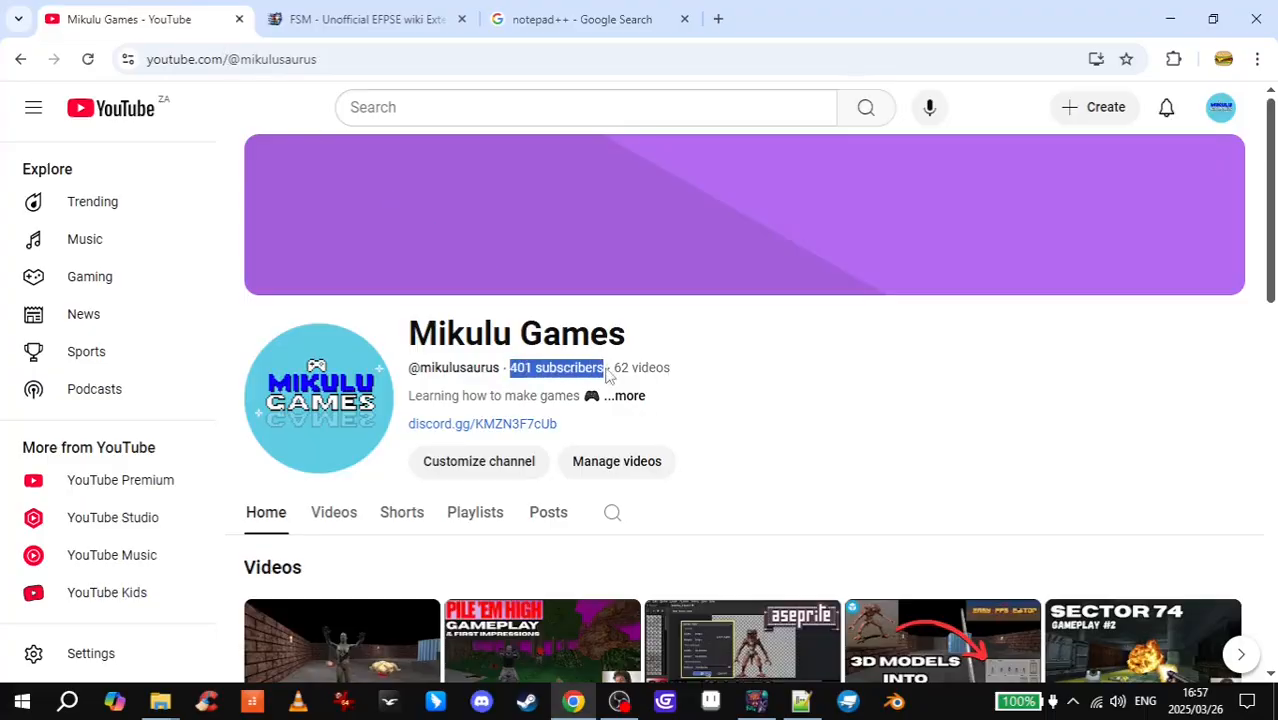
click(519, 383)
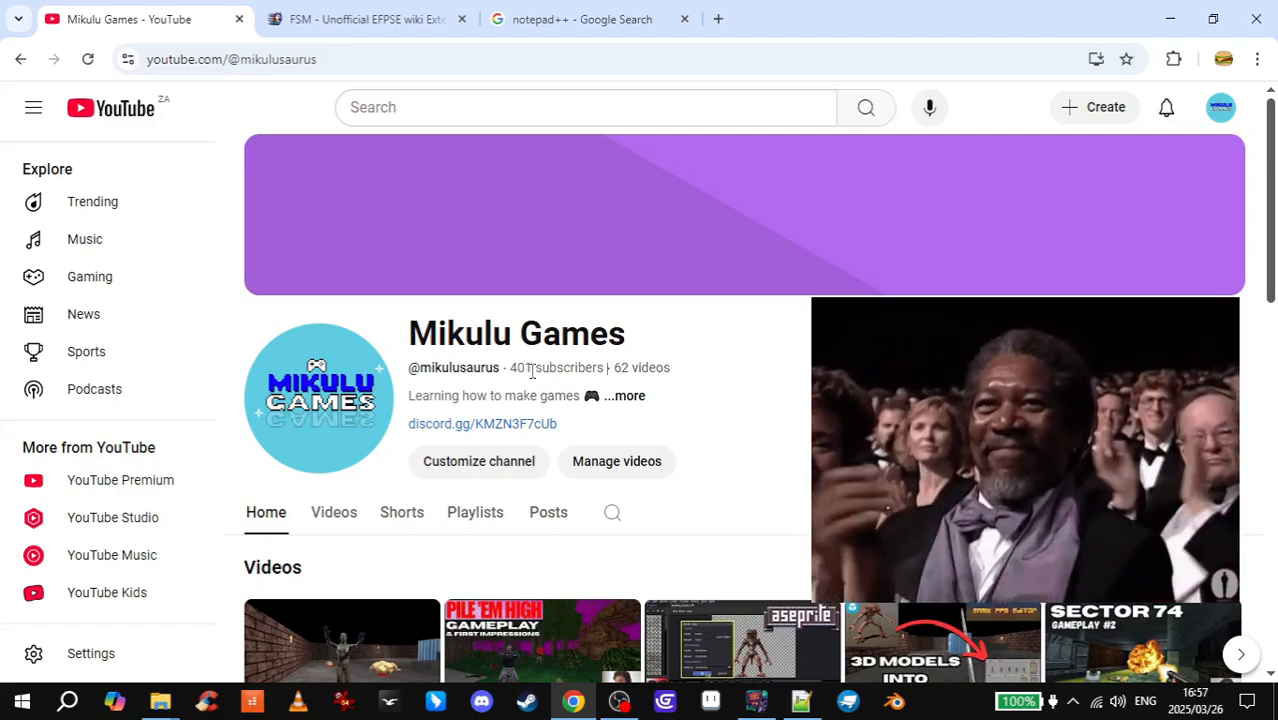
scroll(575, 341, down, 1)
scroll(575, 341, down, 1)
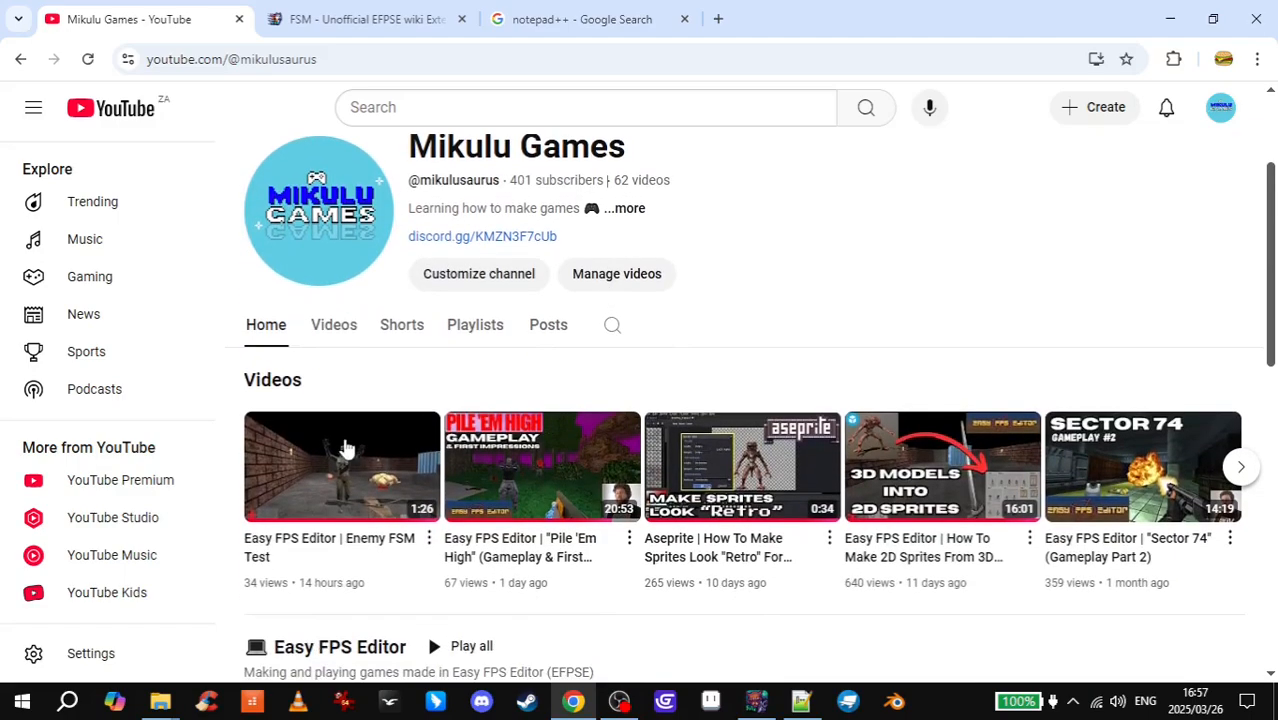
mouse_move(340, 545)
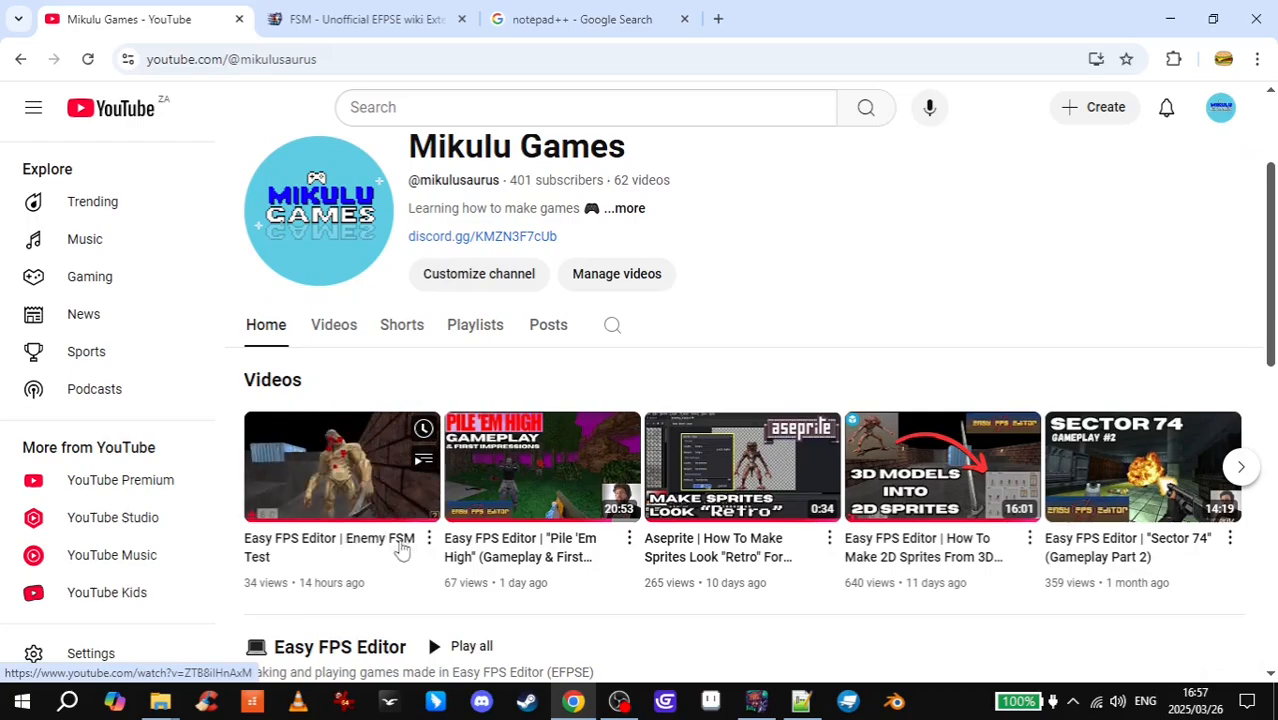
- Look over the FSM wiki page and the Notepad++ search results, and return to EasyFPSEditor
click(365, 19)
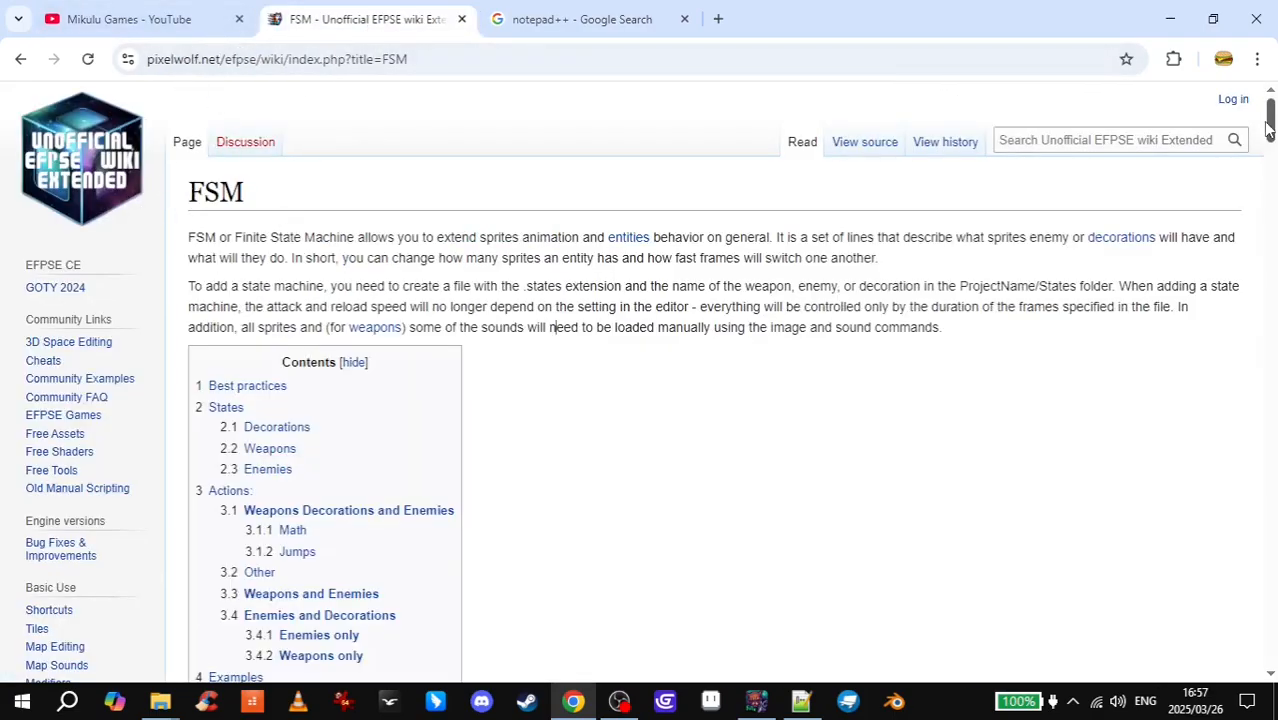
drag(1269, 118, 434, 170)
key(ctrl+Tab)
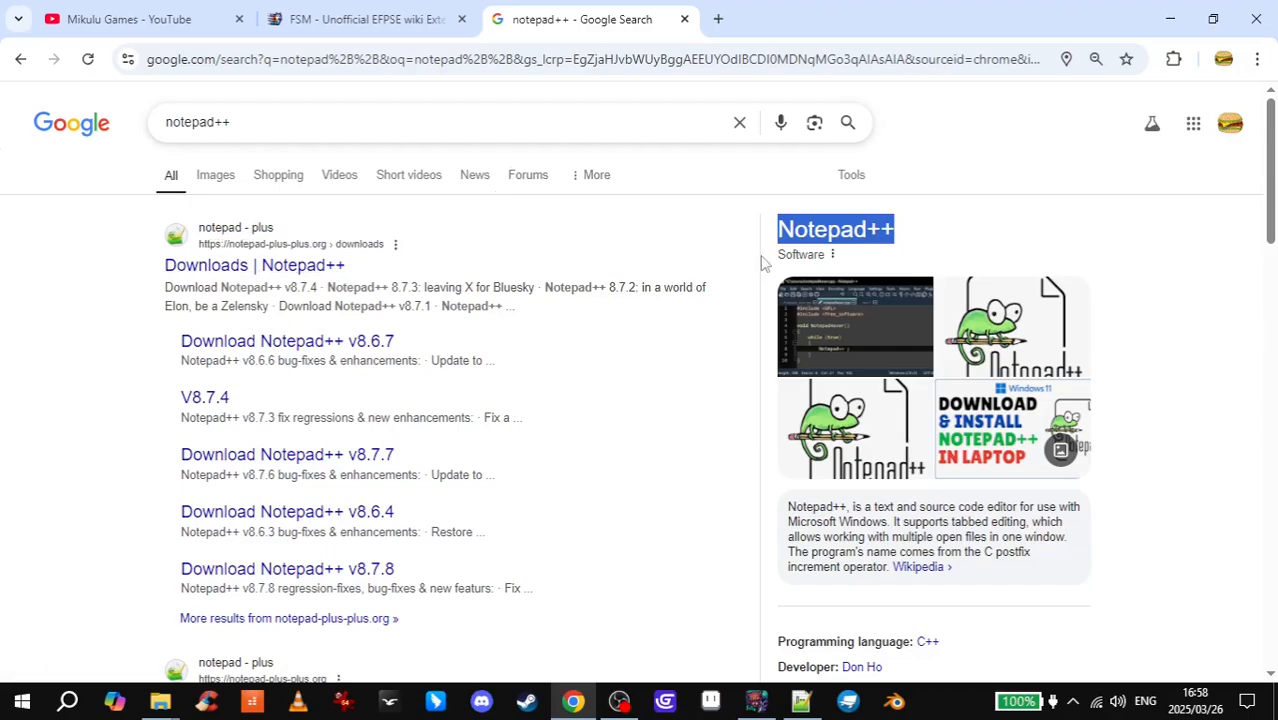
click(779, 229)
drag(779, 229, 907, 240)
click(901, 237)
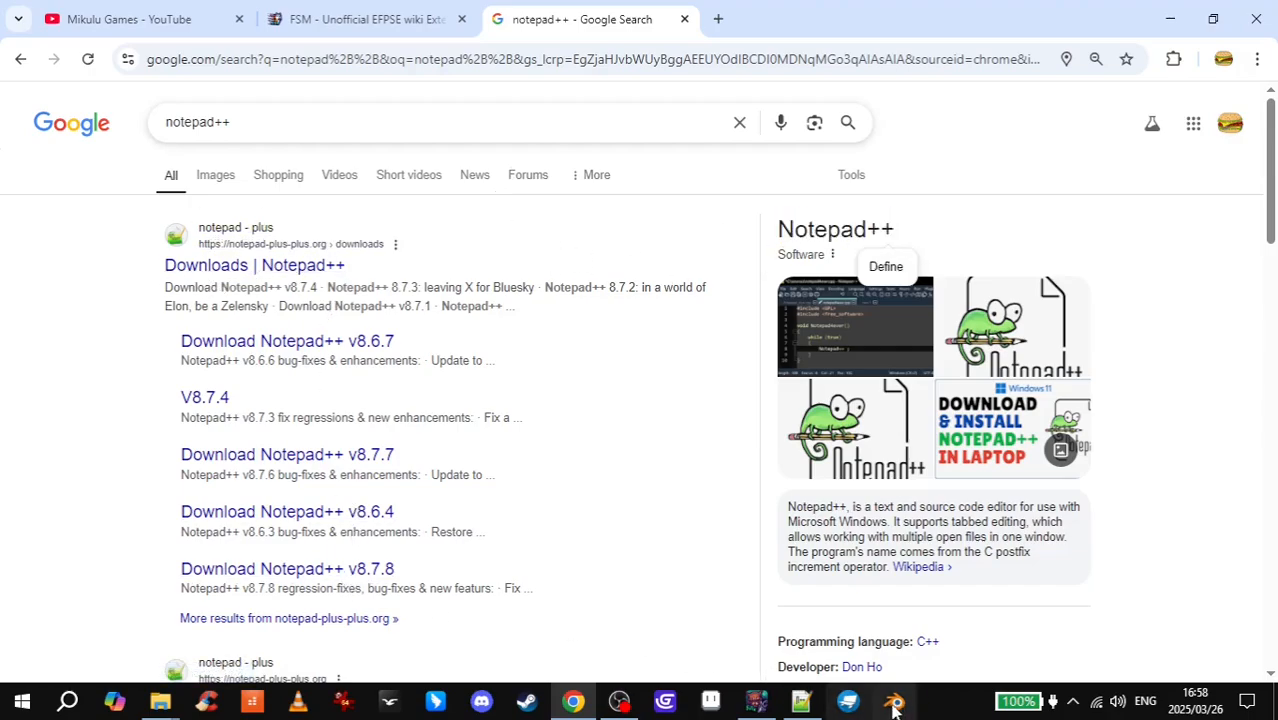
click(805, 703)
key(alt+Tab)
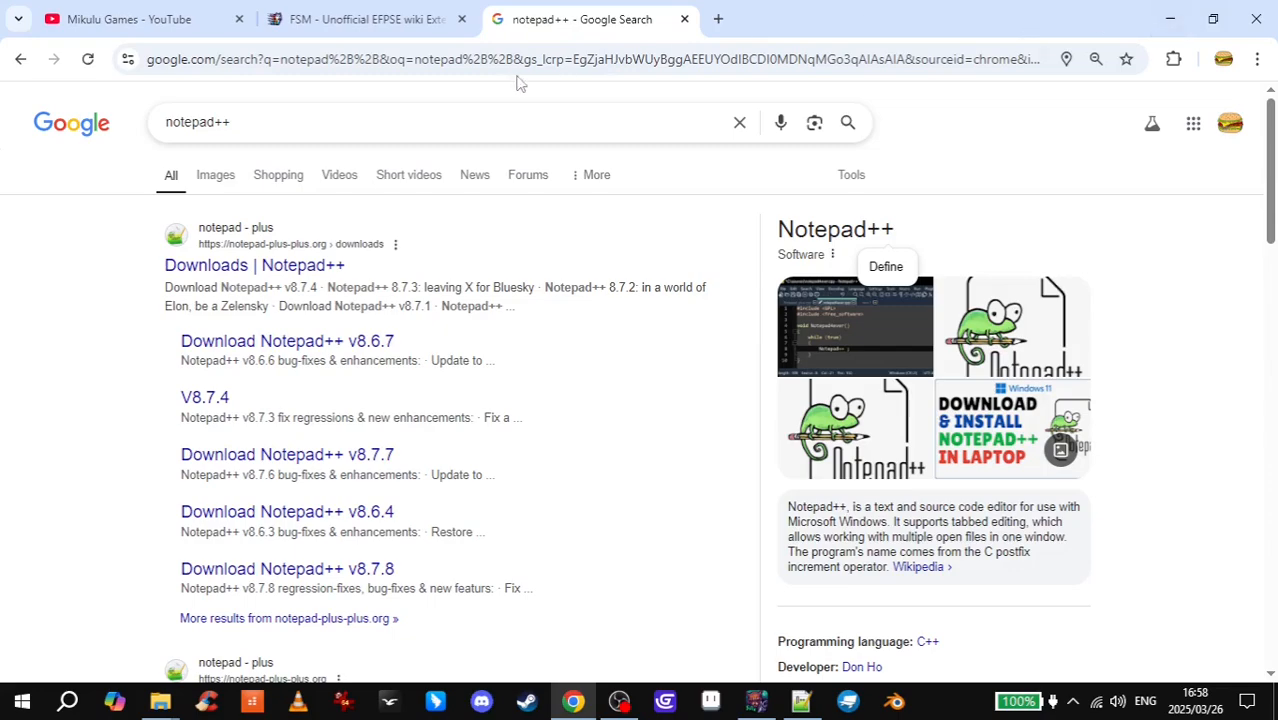
click(1169, 19)
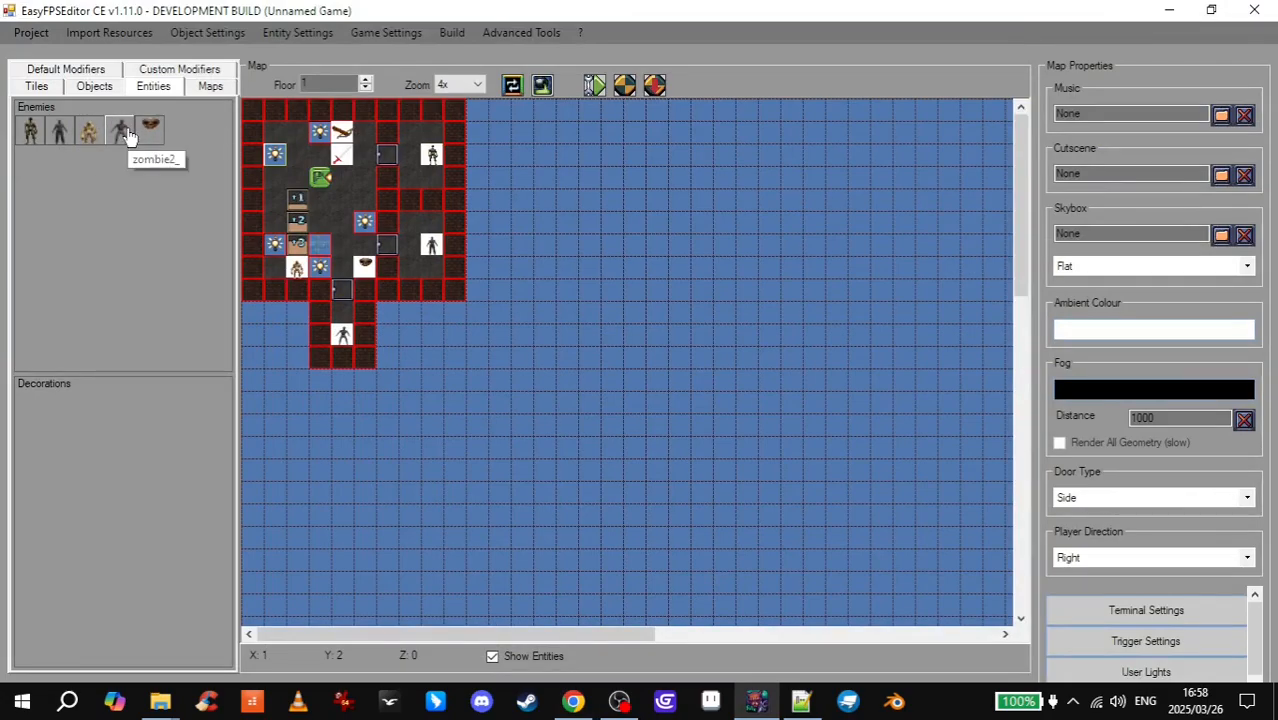
- Switch to the retro_256 folder in File Explorer and view the monster3_0 sprite full screen in IrfanView
mouse_move(160, 703)
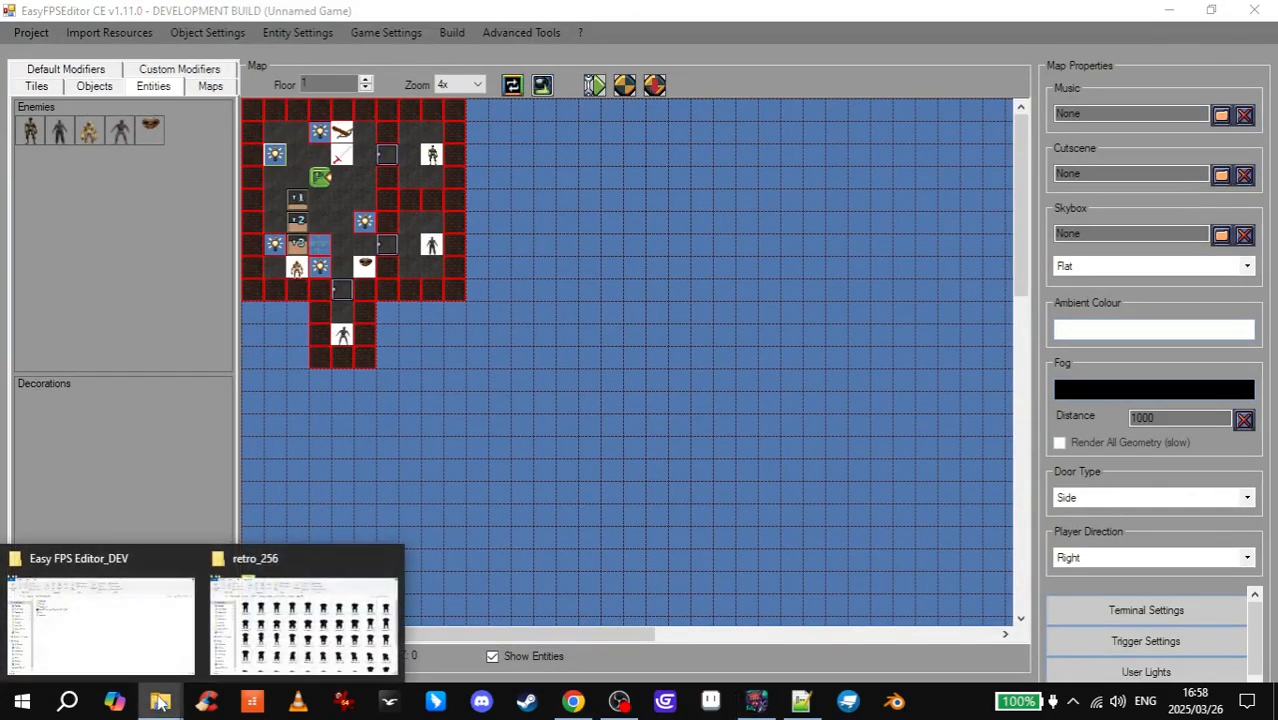
click(305, 620)
double_click(257, 225)
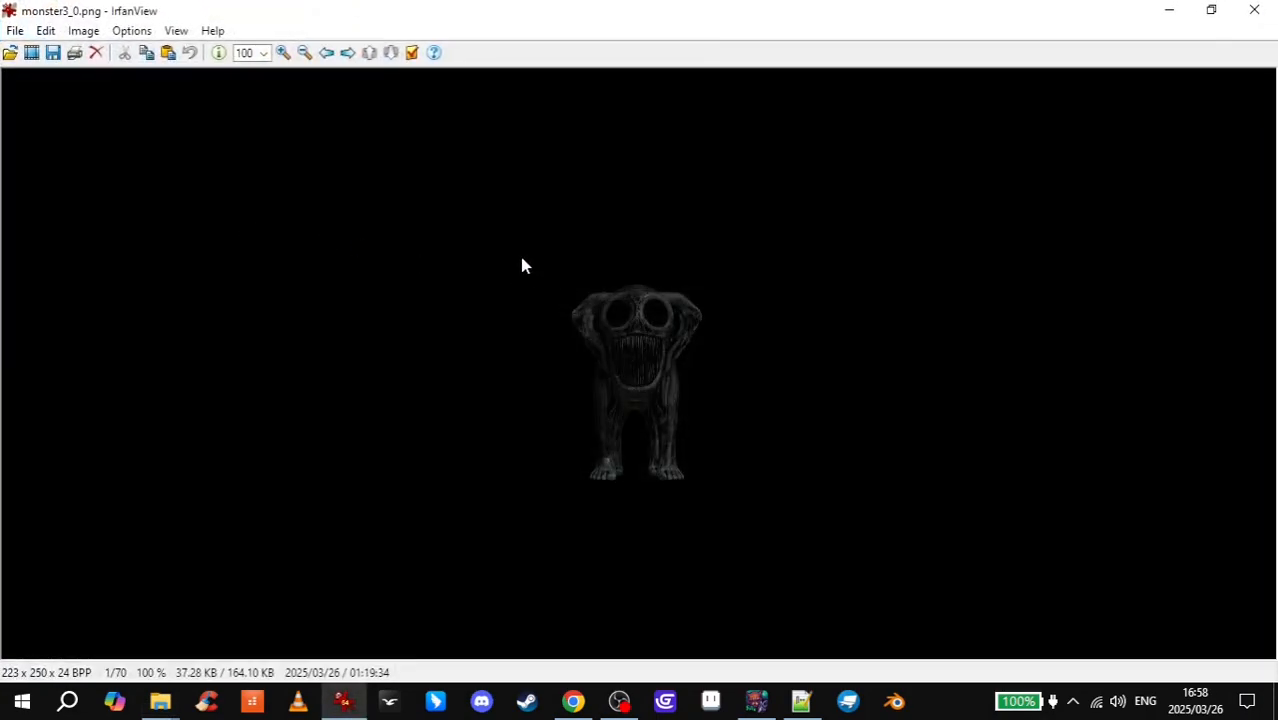
drag(521, 265, 757, 515)
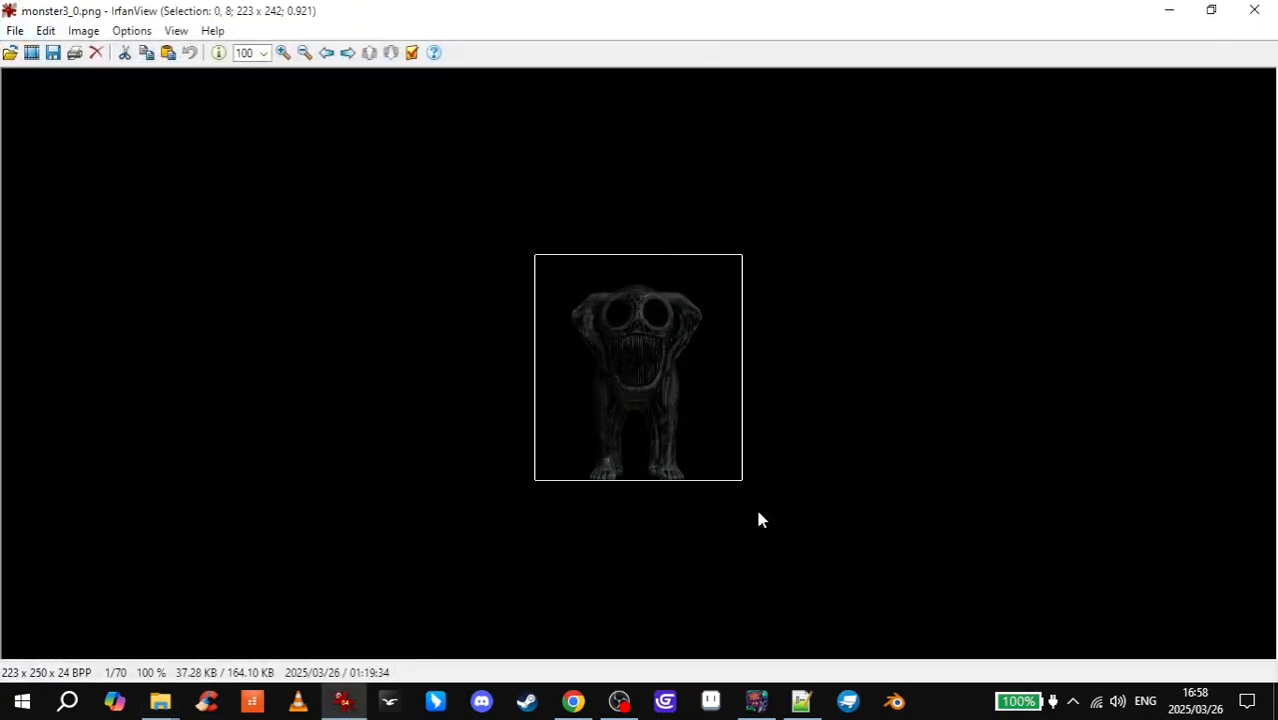
click(648, 404)
key(Return)
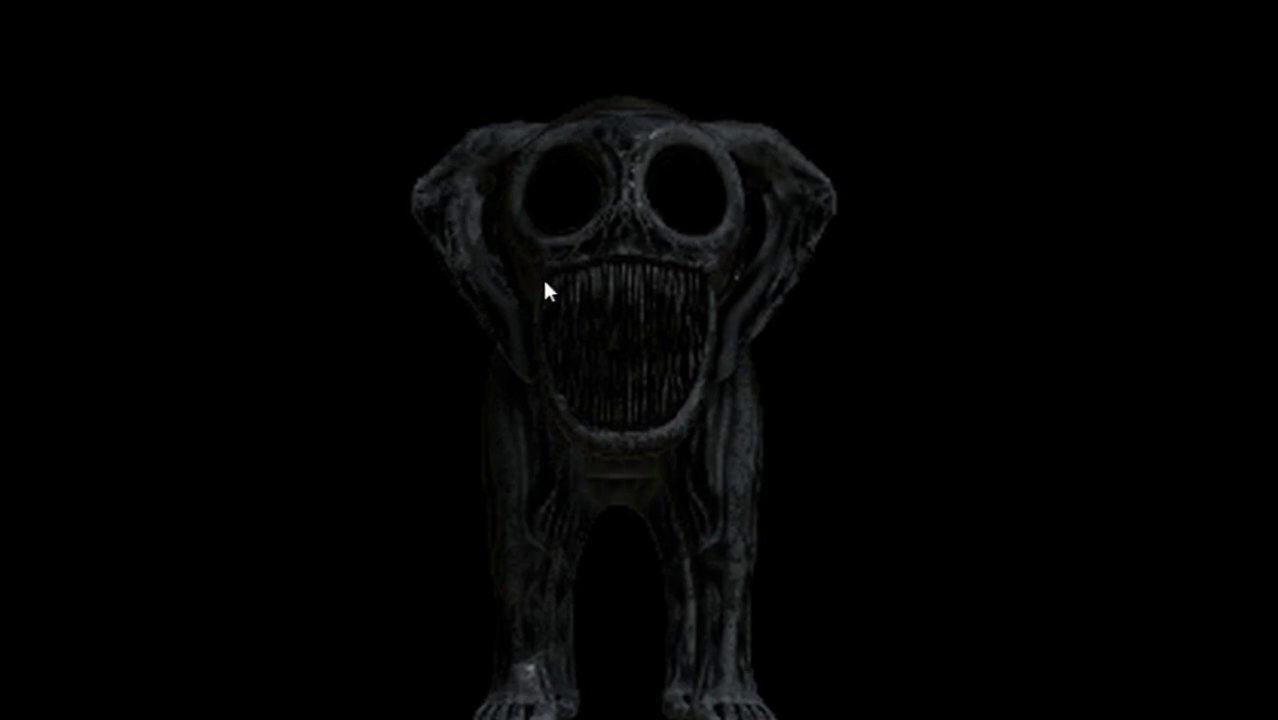
key(Escape)
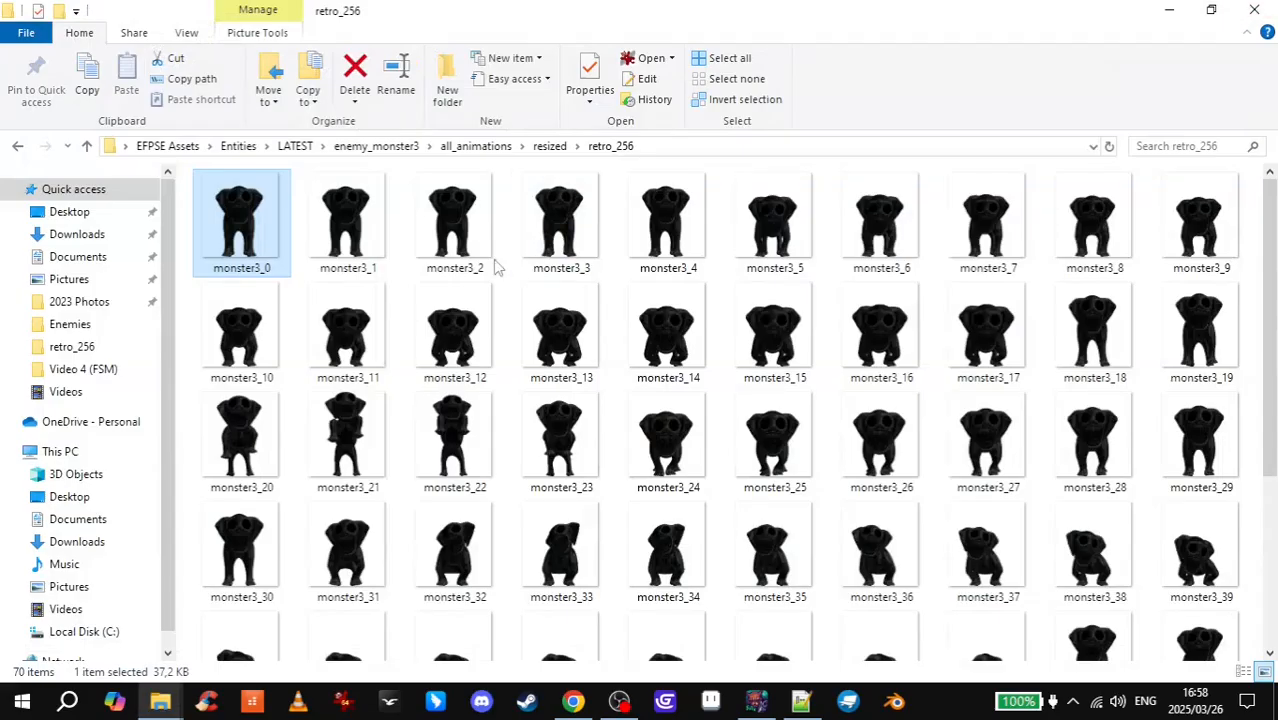
click(296, 282)
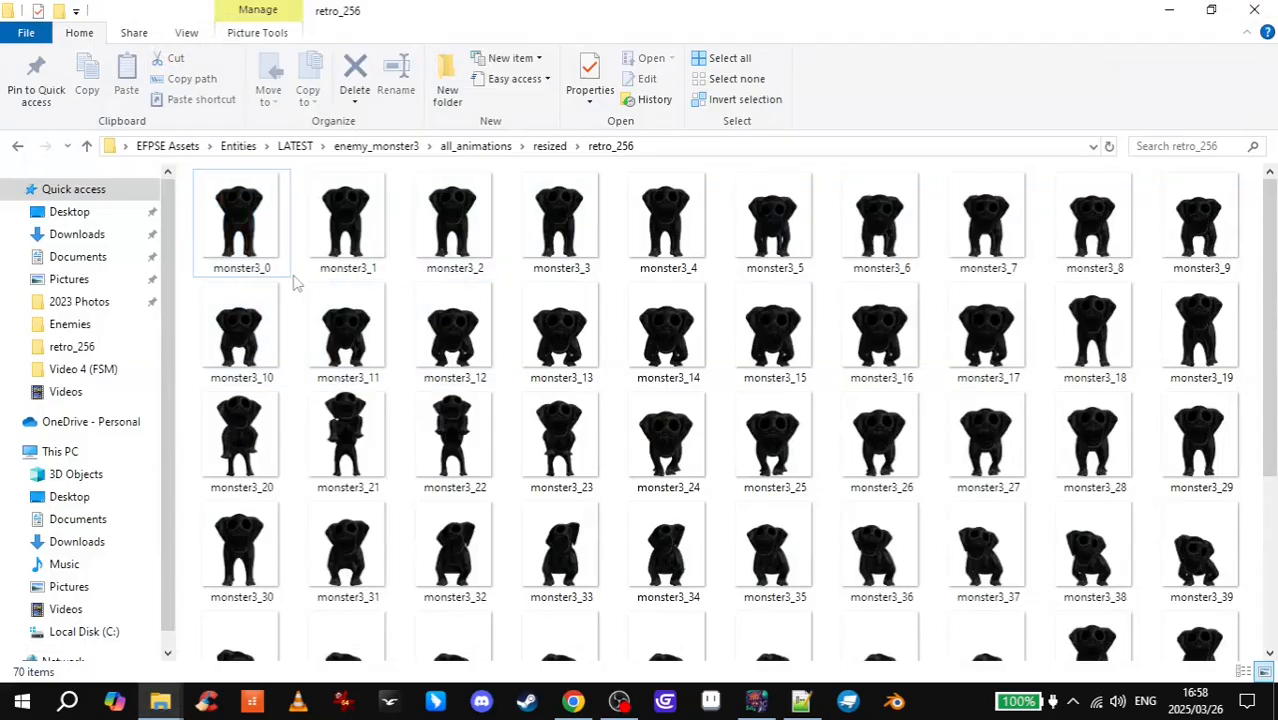
- Return to EasyFPSEditor, check which enemies exist in the enemy settings, and minimize the editor
key(alt+Tab)
click(294, 34)
click(310, 73)
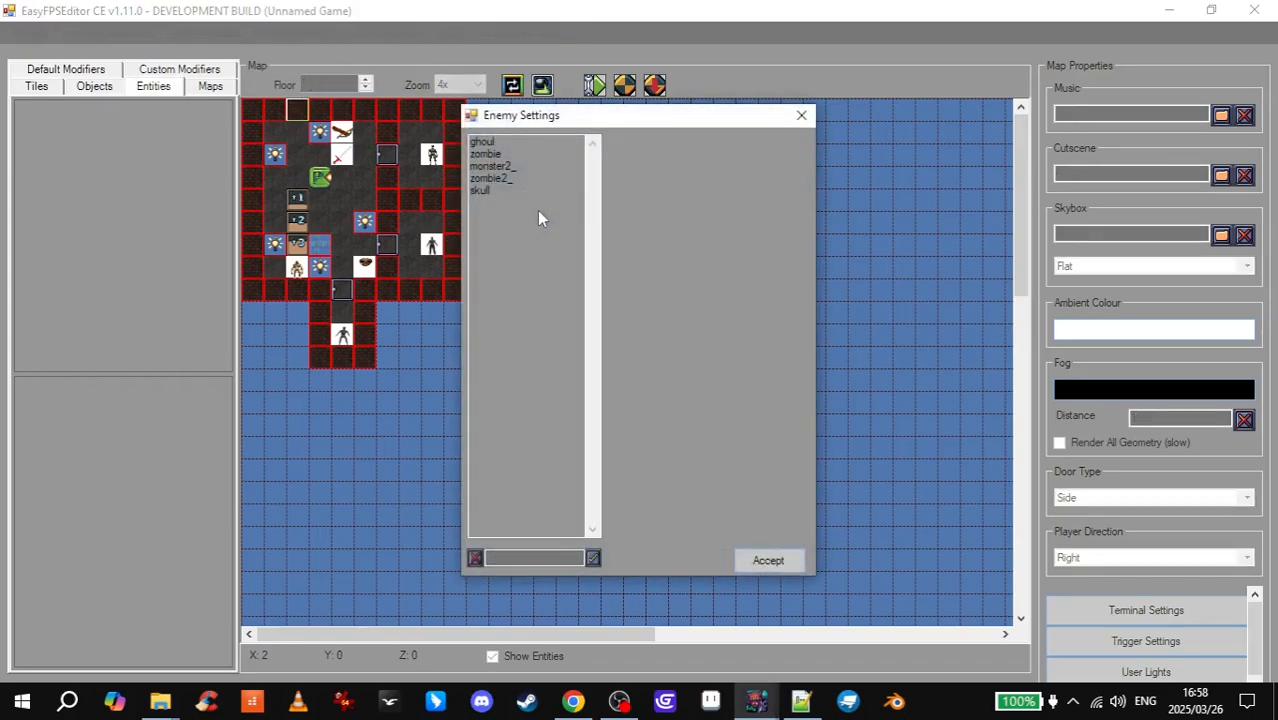
click(801, 115)
click(1168, 10)
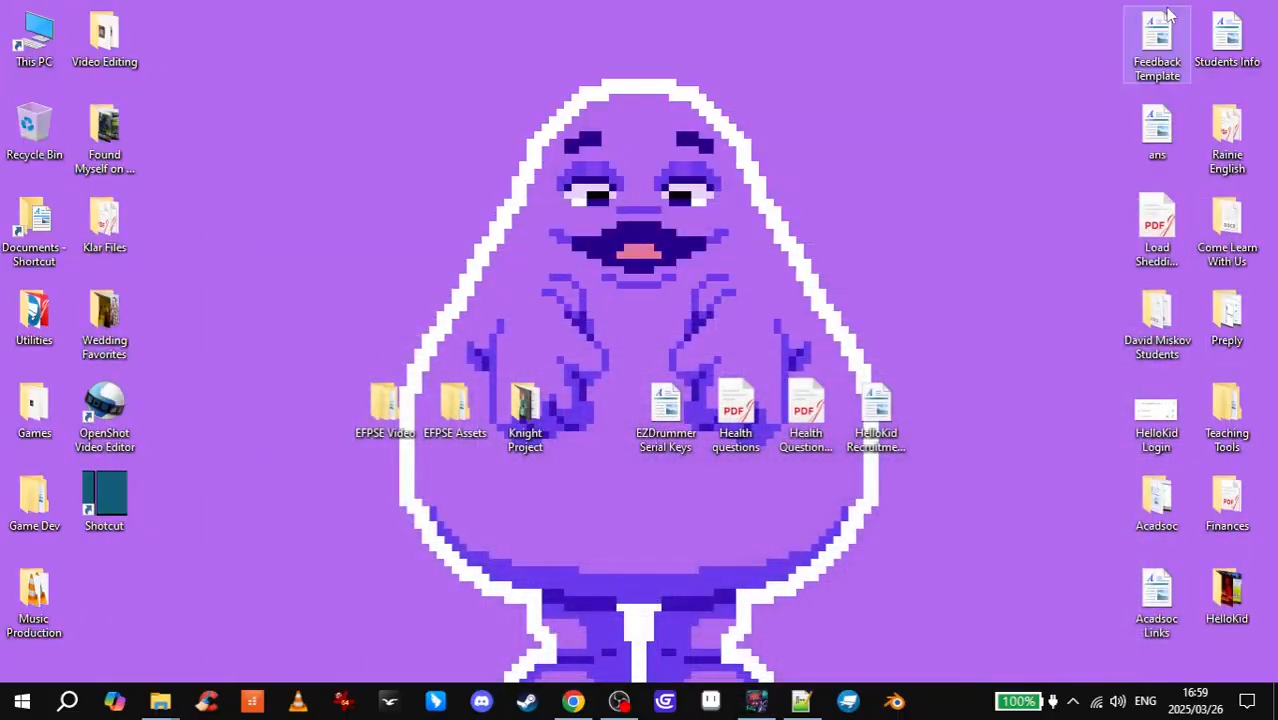
- In the Easy FPS Editor_DEV folder, open the FSM2 project's Sprites > Enemies folder and look through its sprites
click(160, 700)
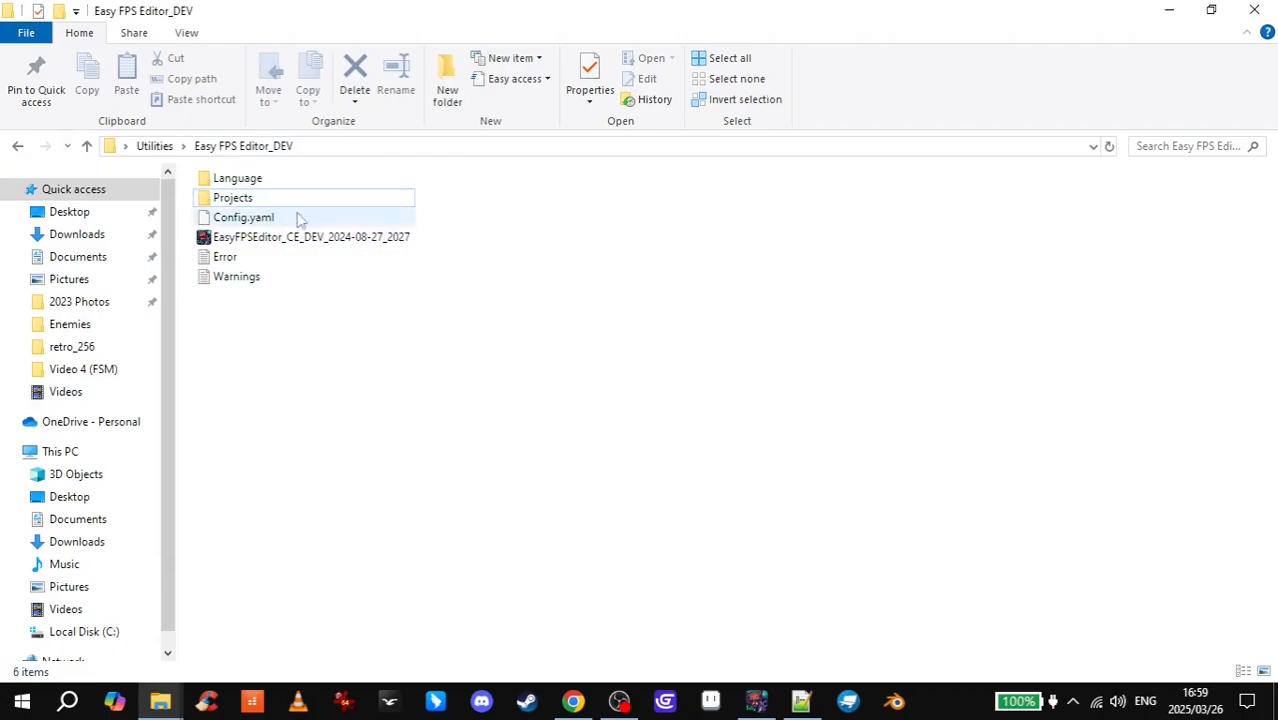
double_click(248, 202)
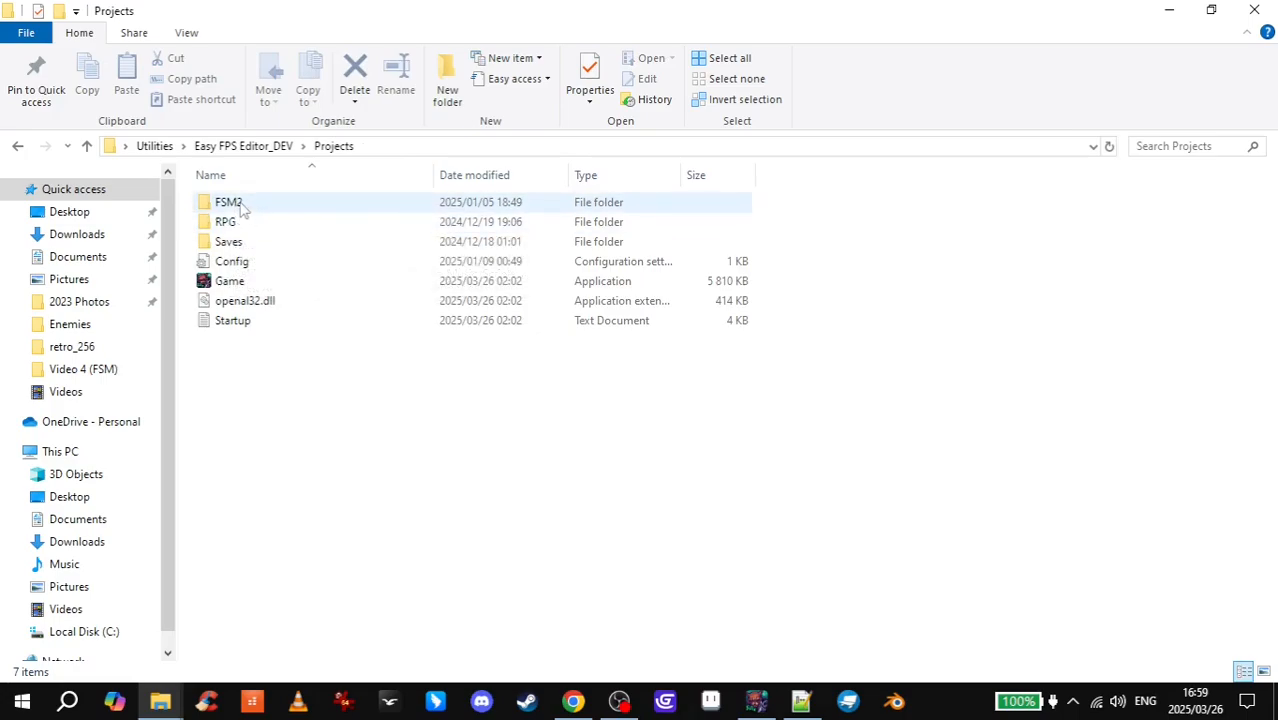
double_click(240, 204)
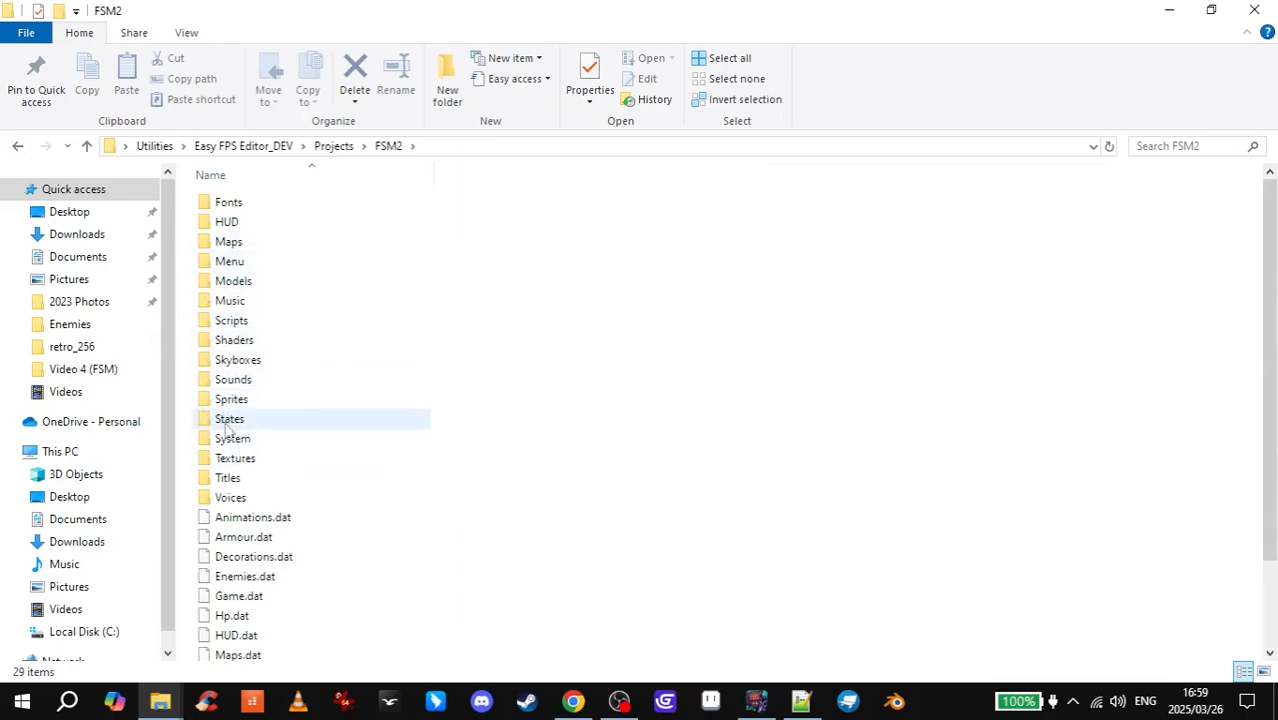
double_click(248, 402)
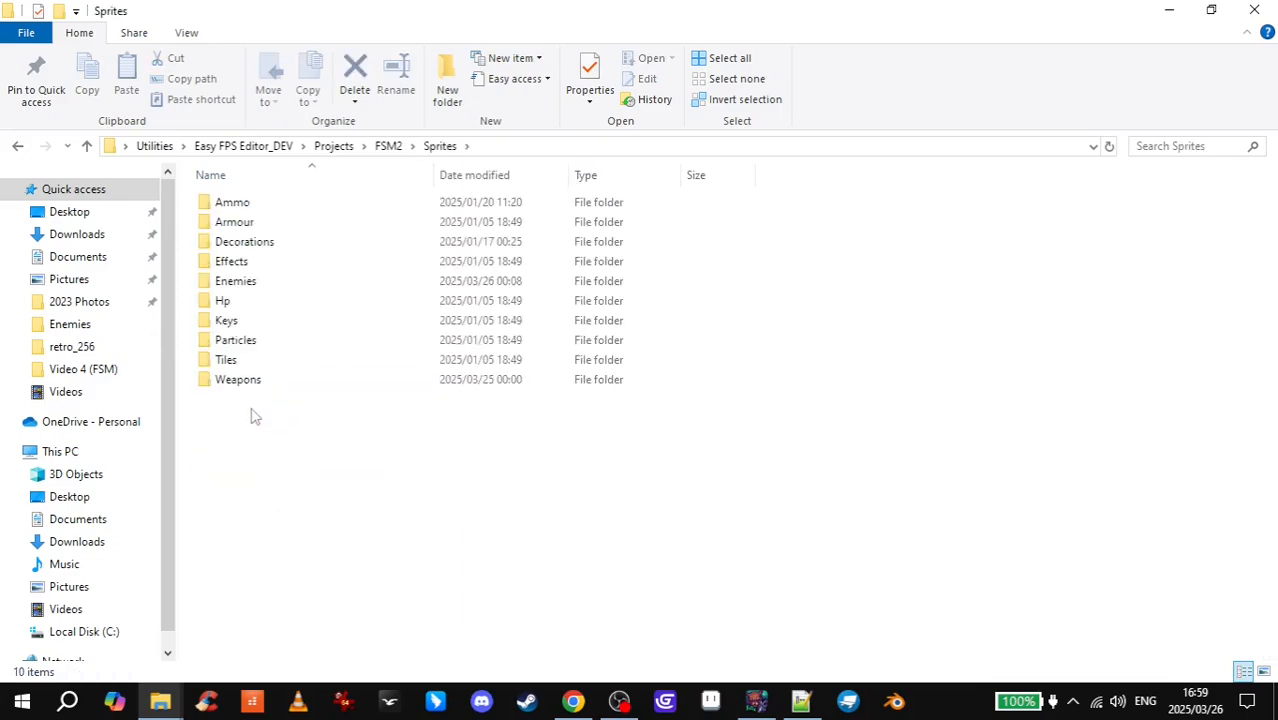
double_click(244, 286)
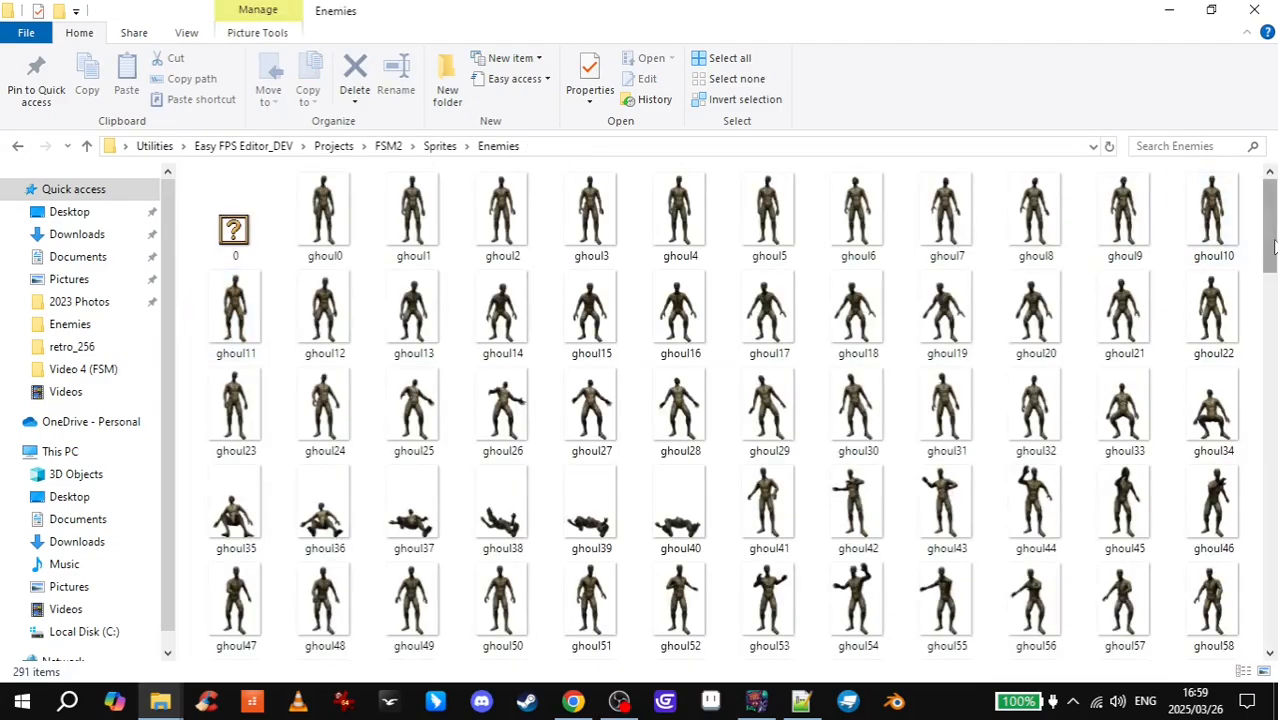
drag(1268, 248, 1270, 636)
- Copy all monster3 sprites from the retro_256 folder into the FSM2 project's Enemies sprite folder
mouse_move(160, 701)
click(442, 629)
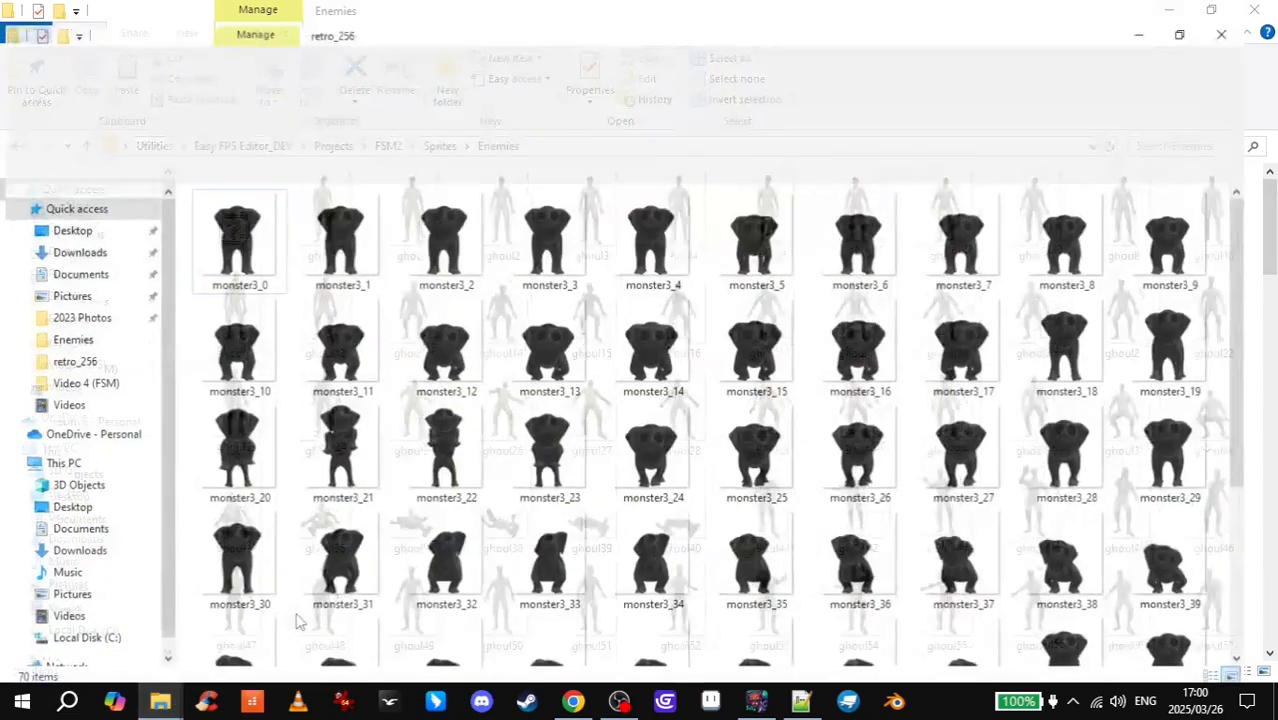
click(262, 240)
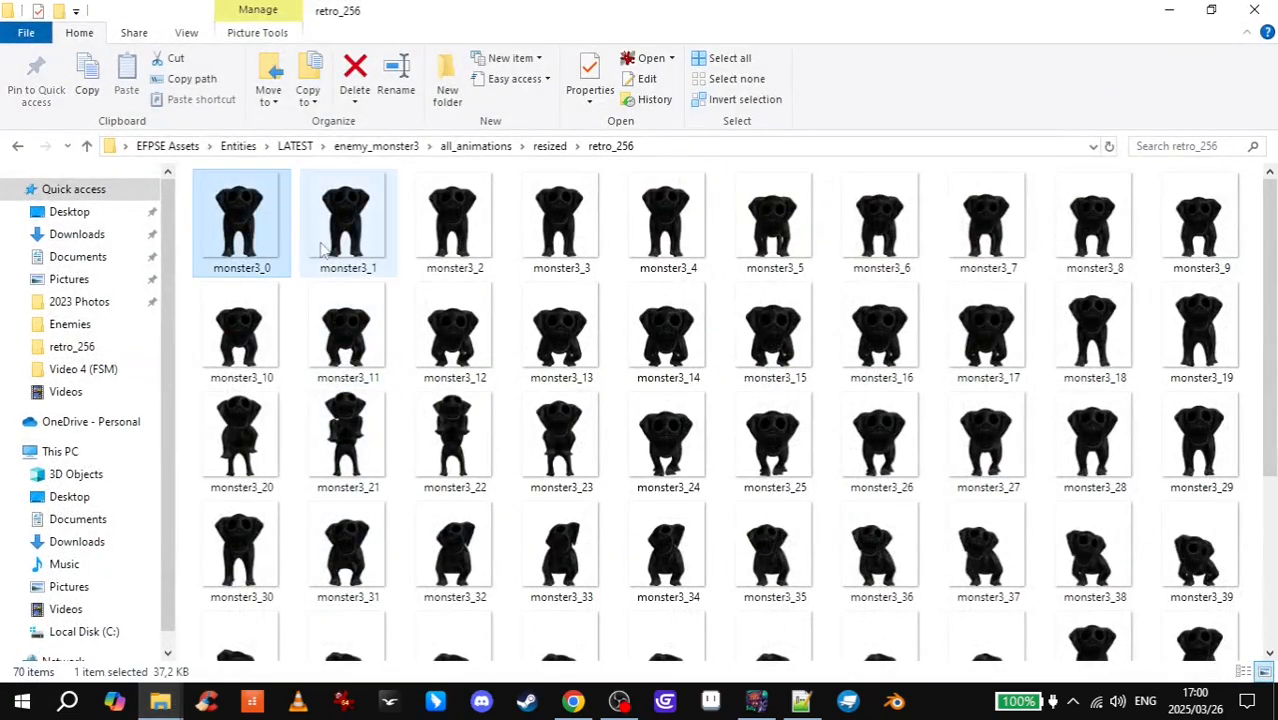
key(ctrl+a)
key(ctrl+c)
key(alt+Tab)
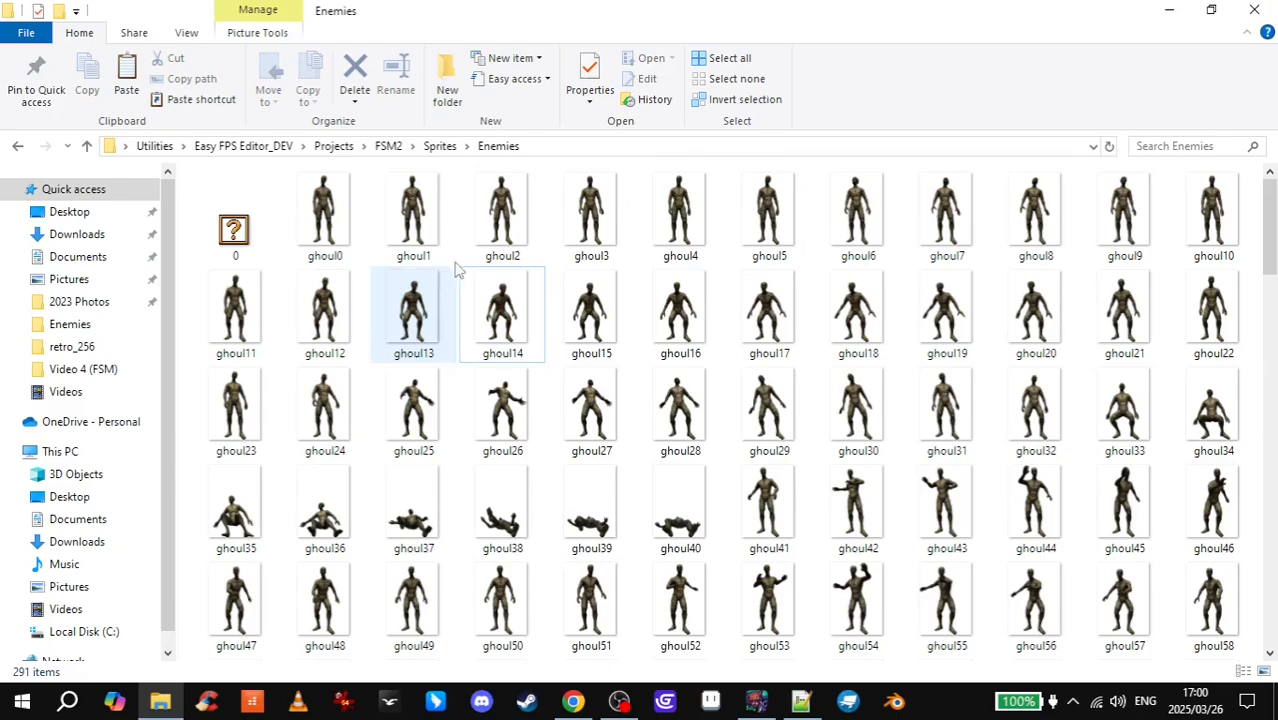
right_click(461, 268)
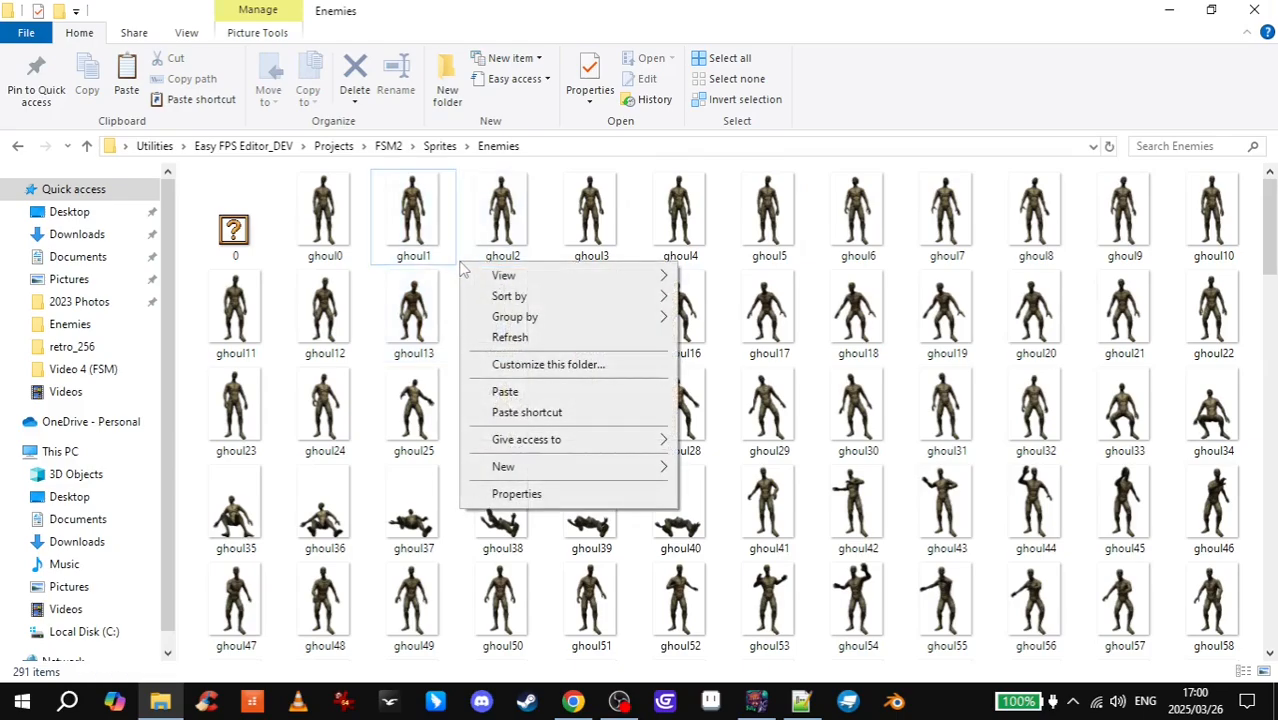
click(505, 392)
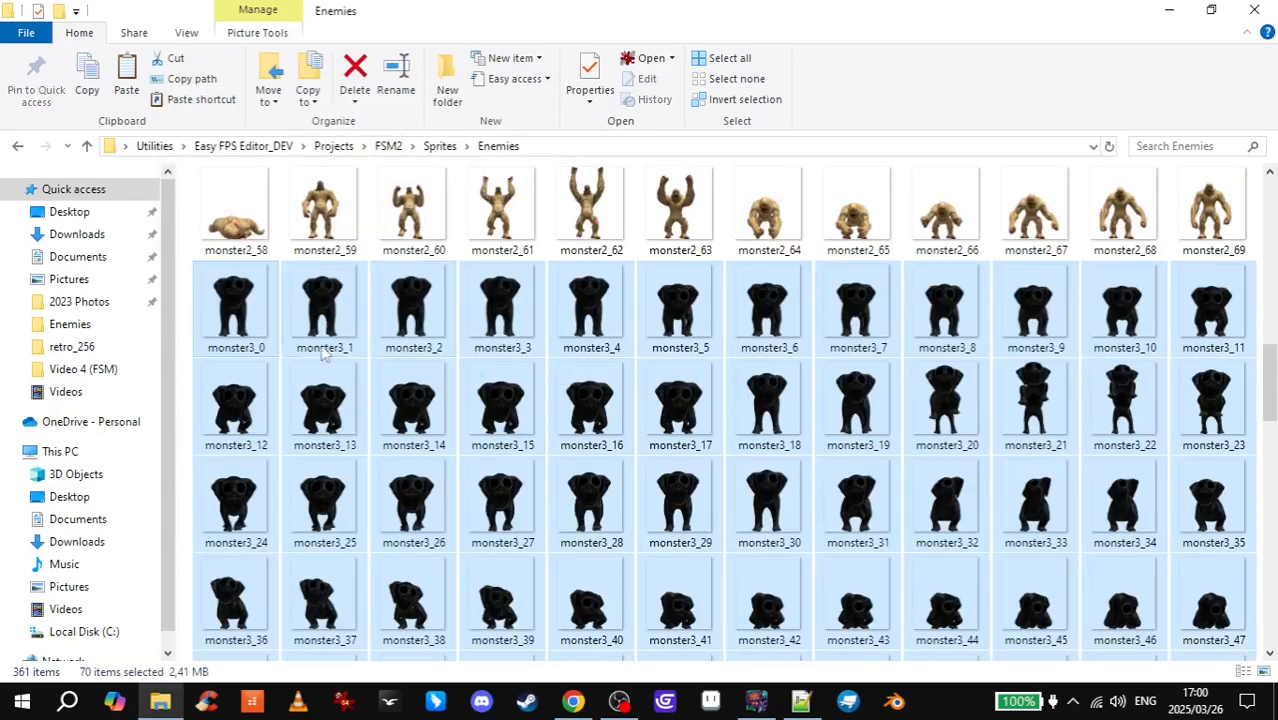
click(280, 255)
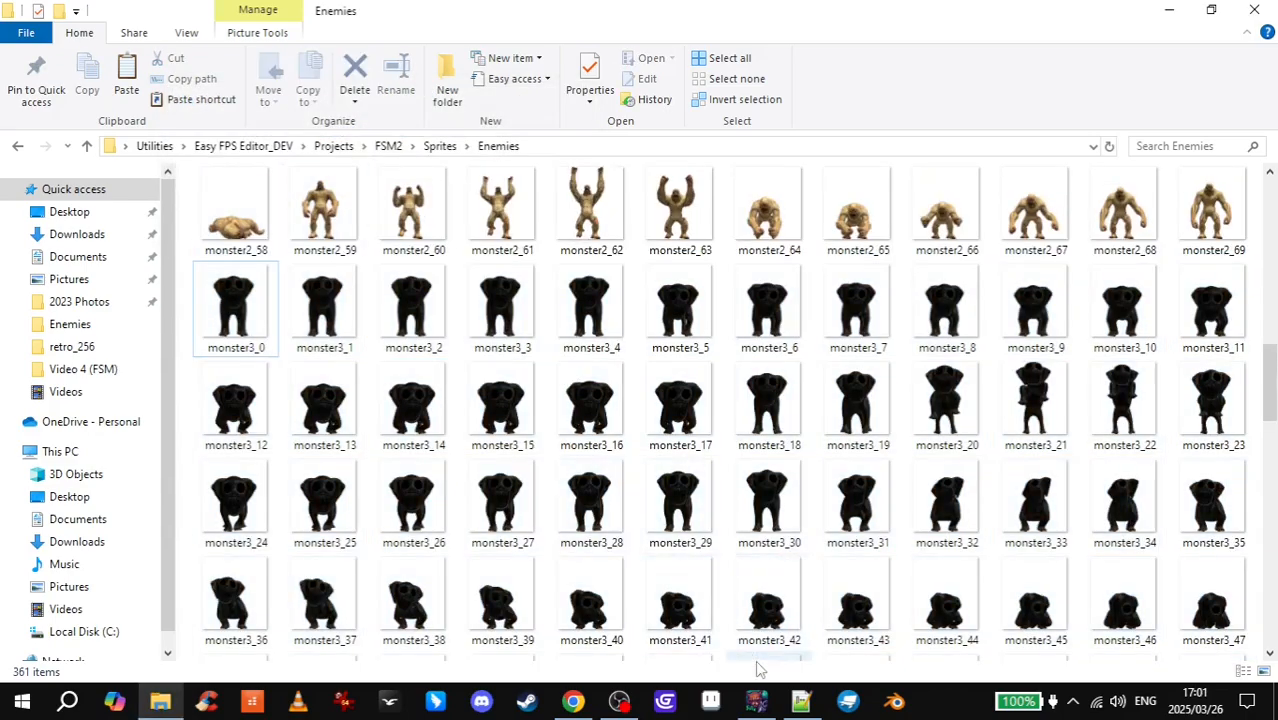
- Switch to the FSM wiki page in Chrome and find the basic weapon FSM under Examples
click(803, 703)
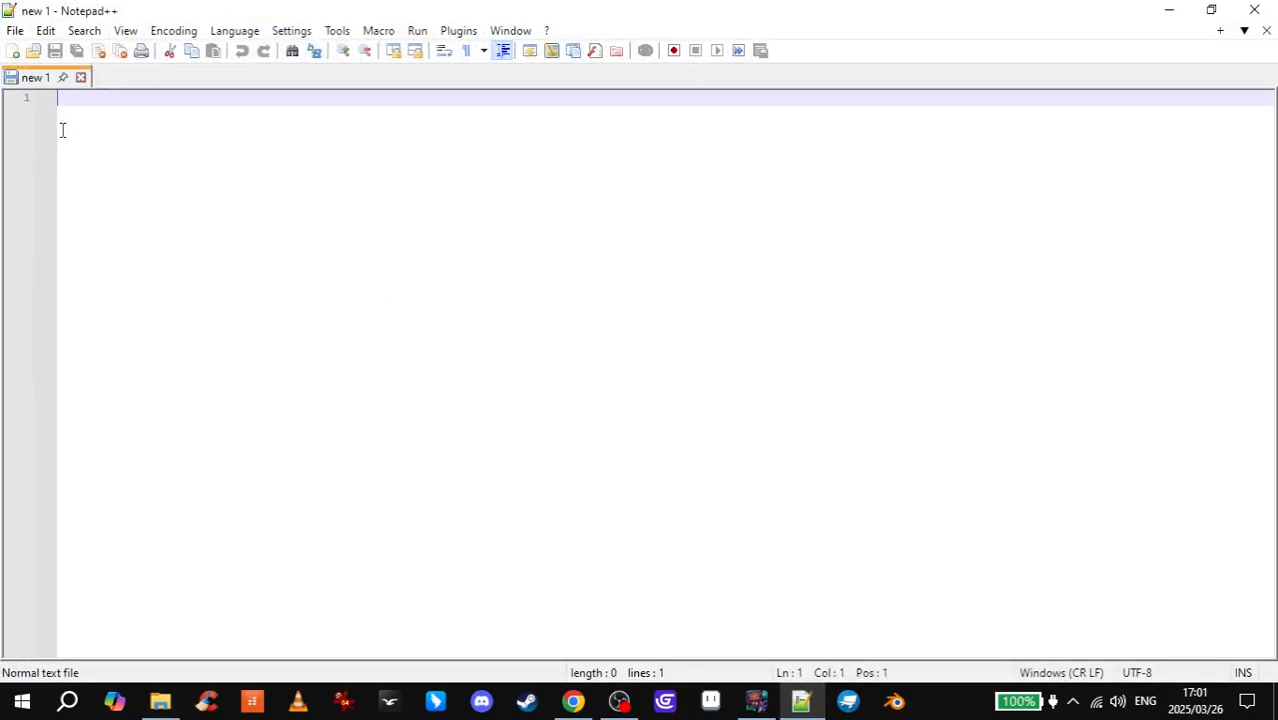
click(573, 701)
click(393, 20)
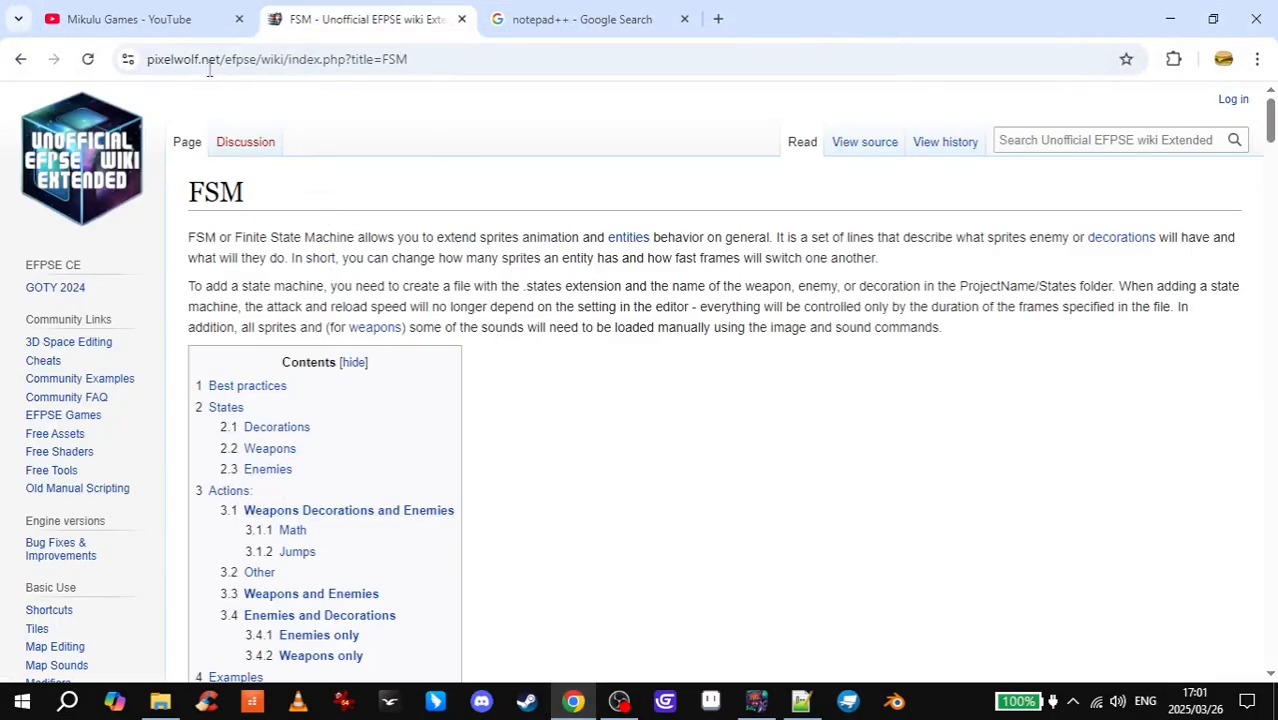
scroll(40, 385, down, 3)
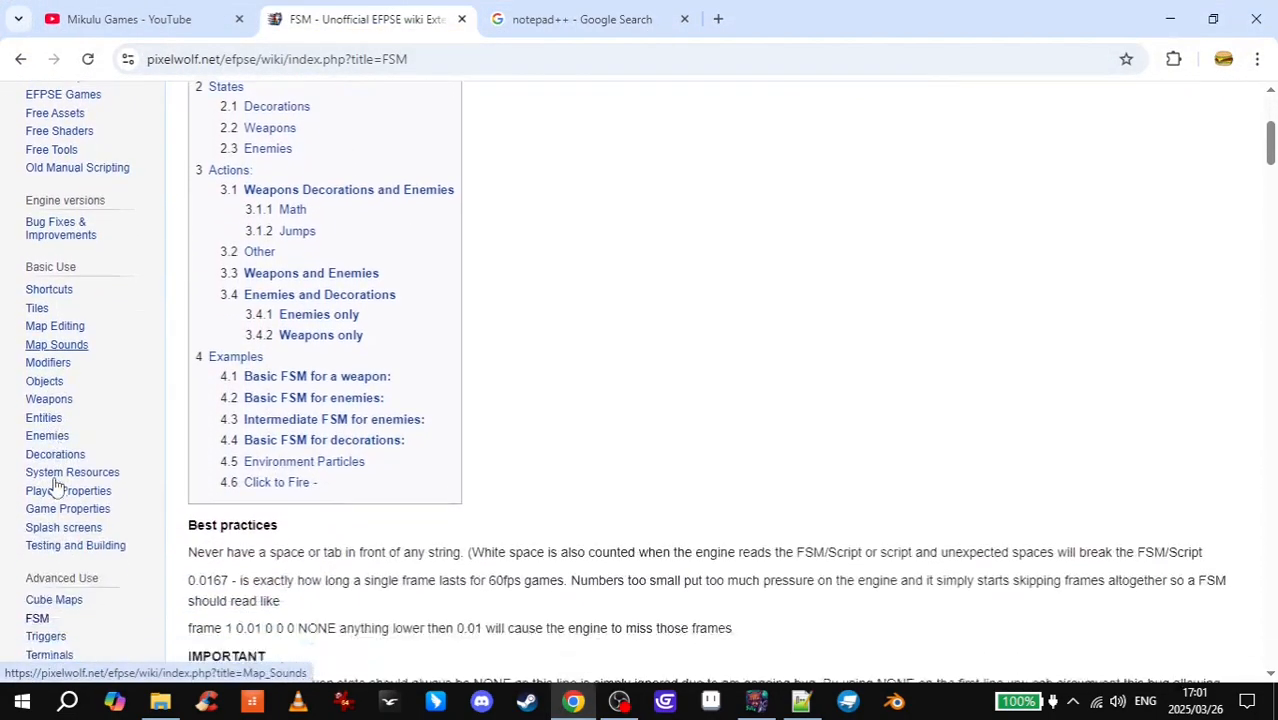
scroll(55, 485, down, 1)
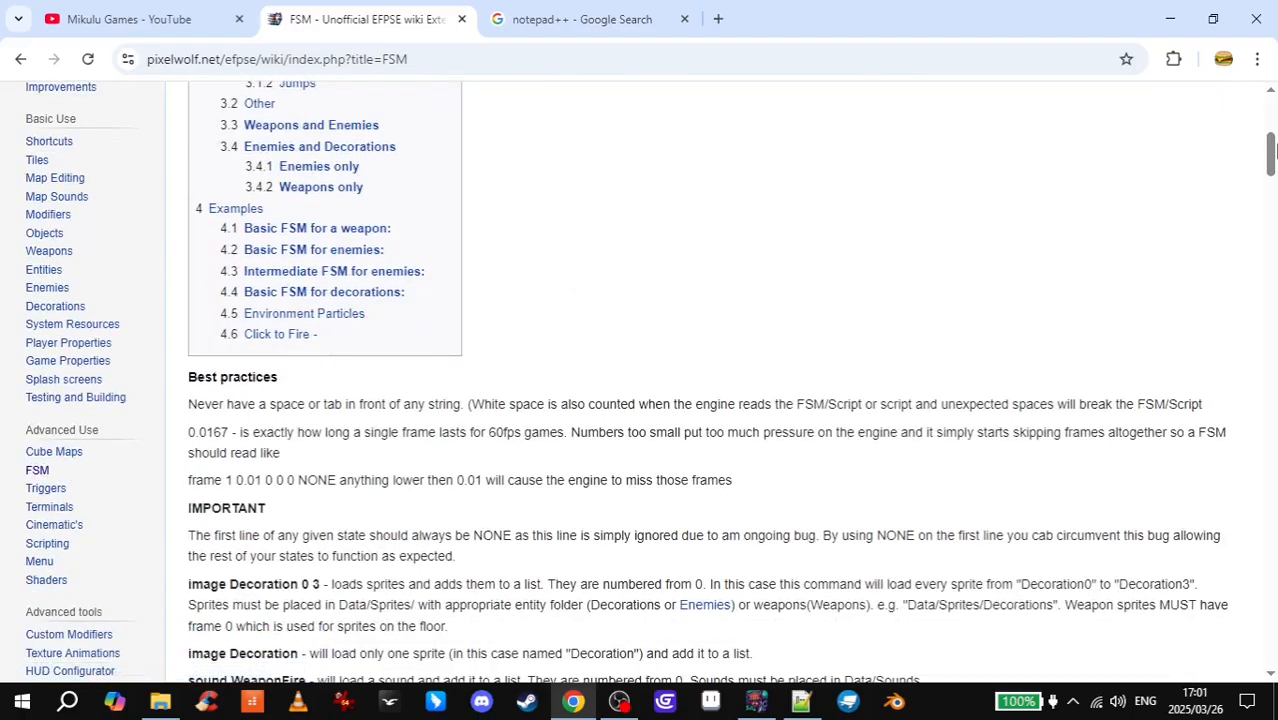
drag(1273, 150, 1218, 428)
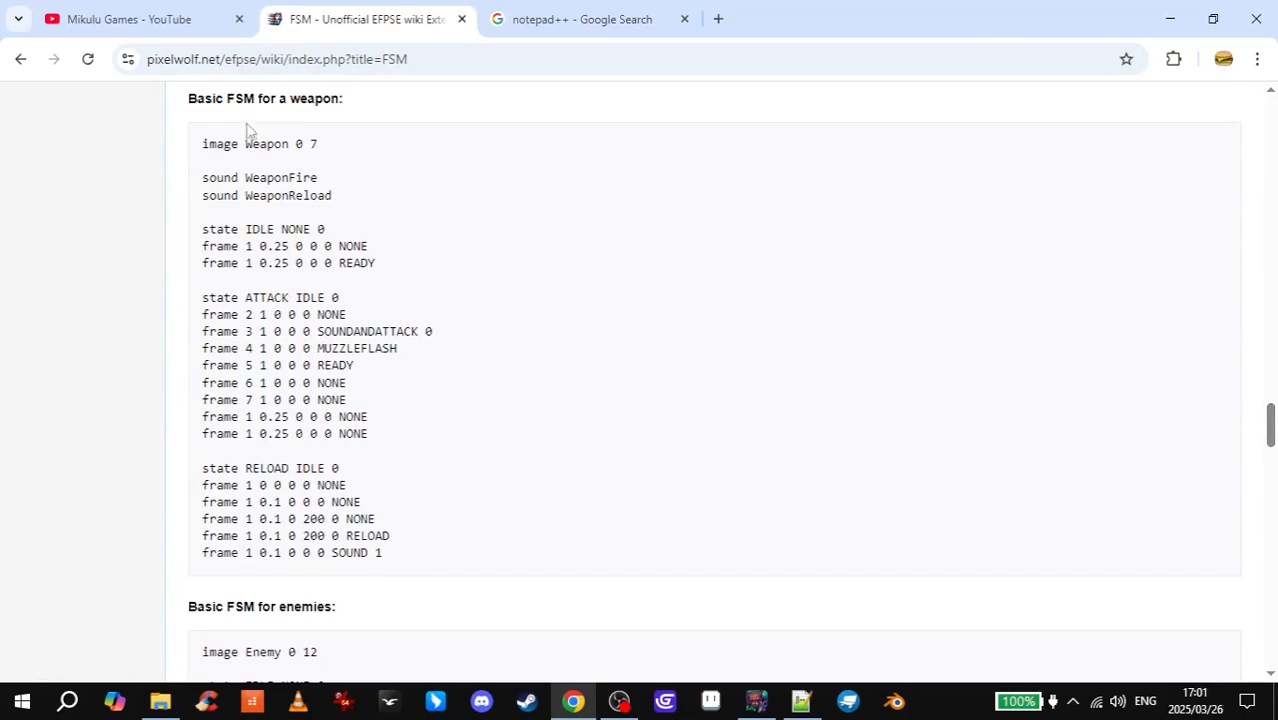
drag(204, 107, 371, 114)
click(372, 116)
- Examine the wiki's basic FSM example for enemies, from its image line through the ATTACK state
scroll(377, 154, down, 5)
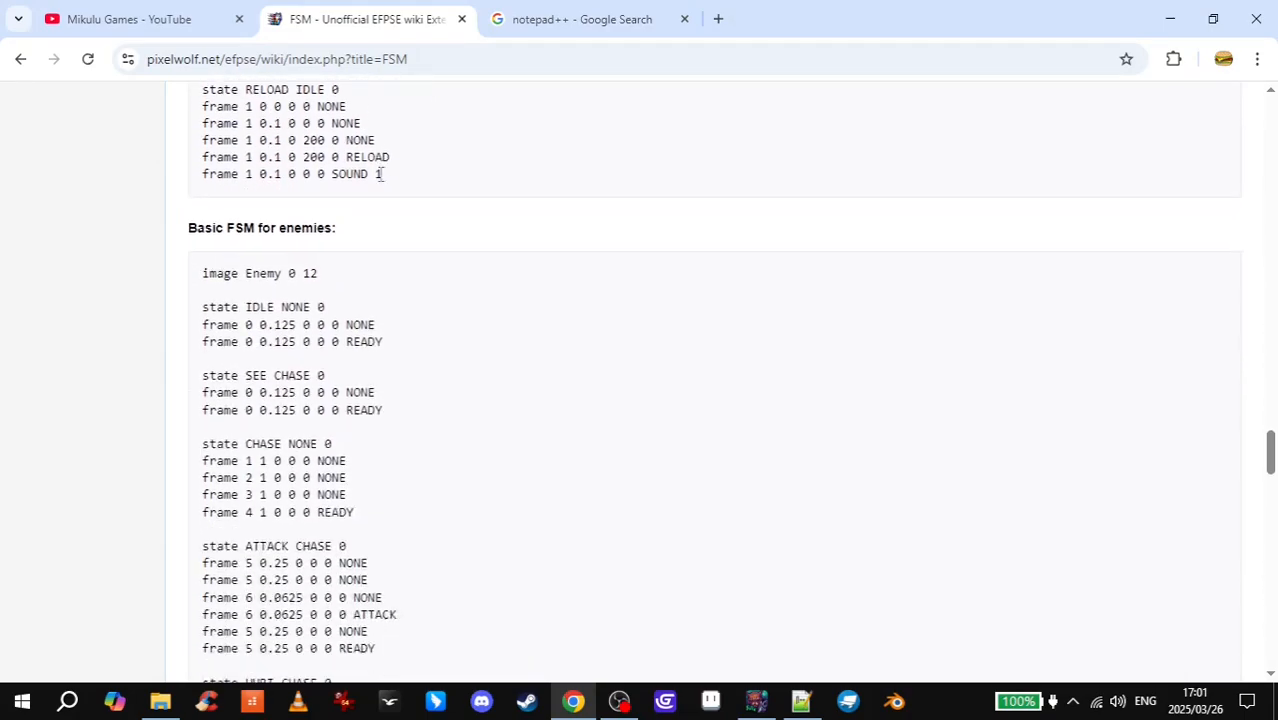
drag(204, 183, 390, 566)
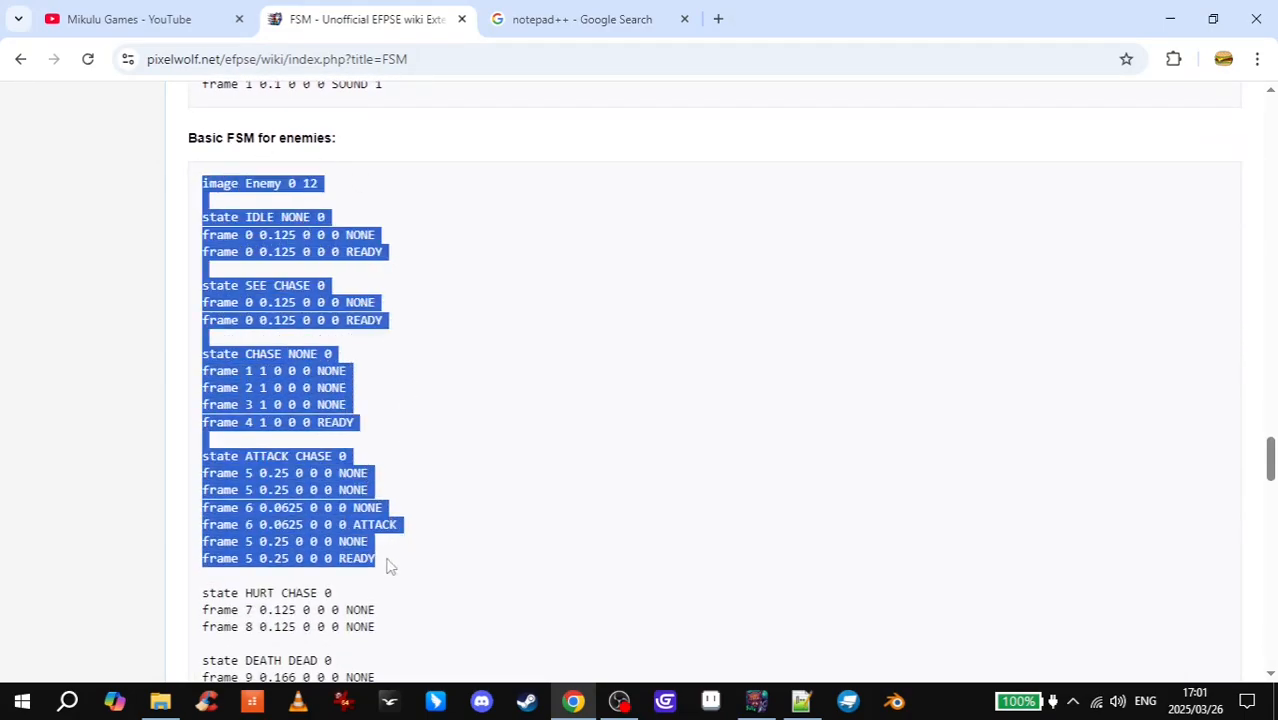
click(397, 557)
click(801, 701)
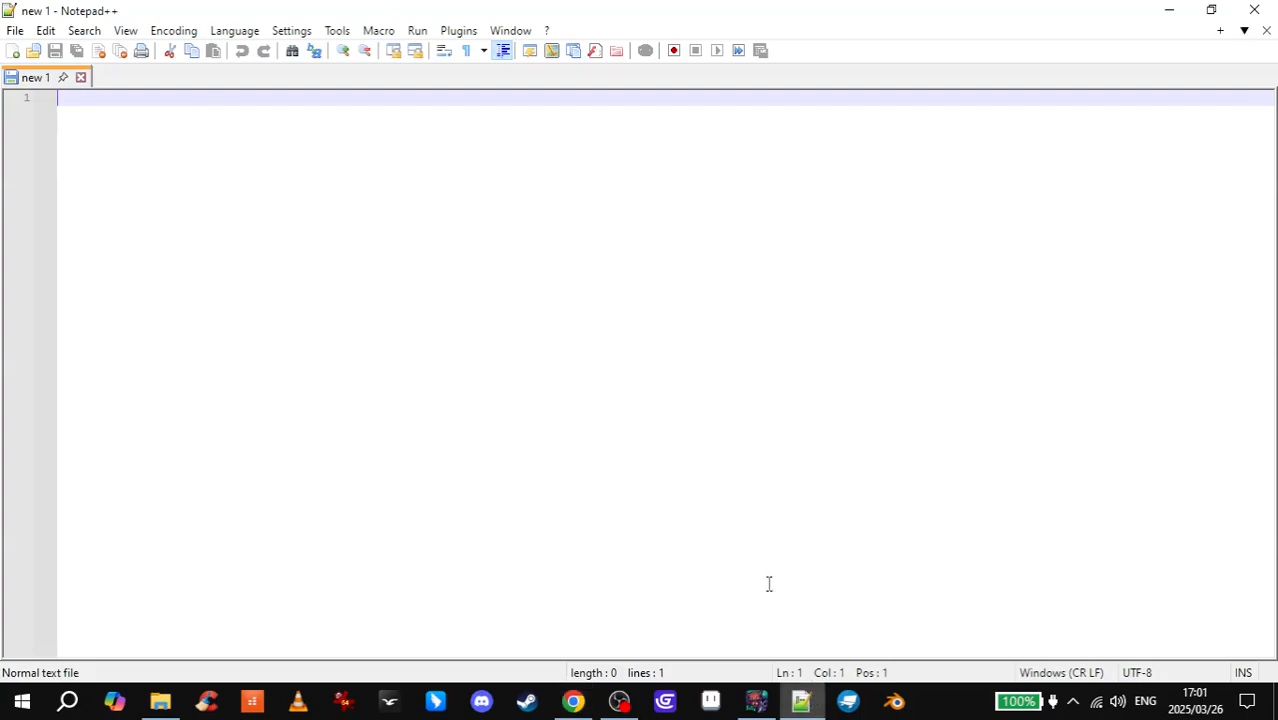
click(1181, 21)
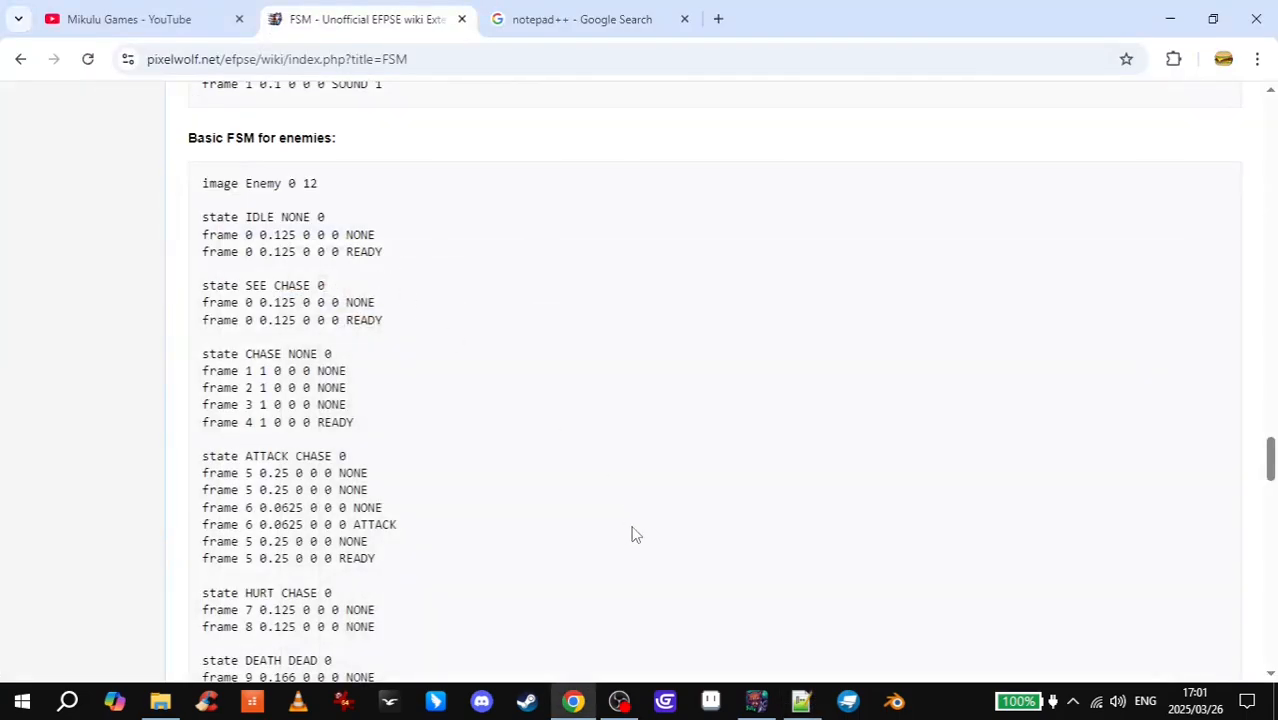
- Switch to Notepad++, open the FSM2 project's monster2_.states file as a reference, and create a new blank document
click(801, 701)
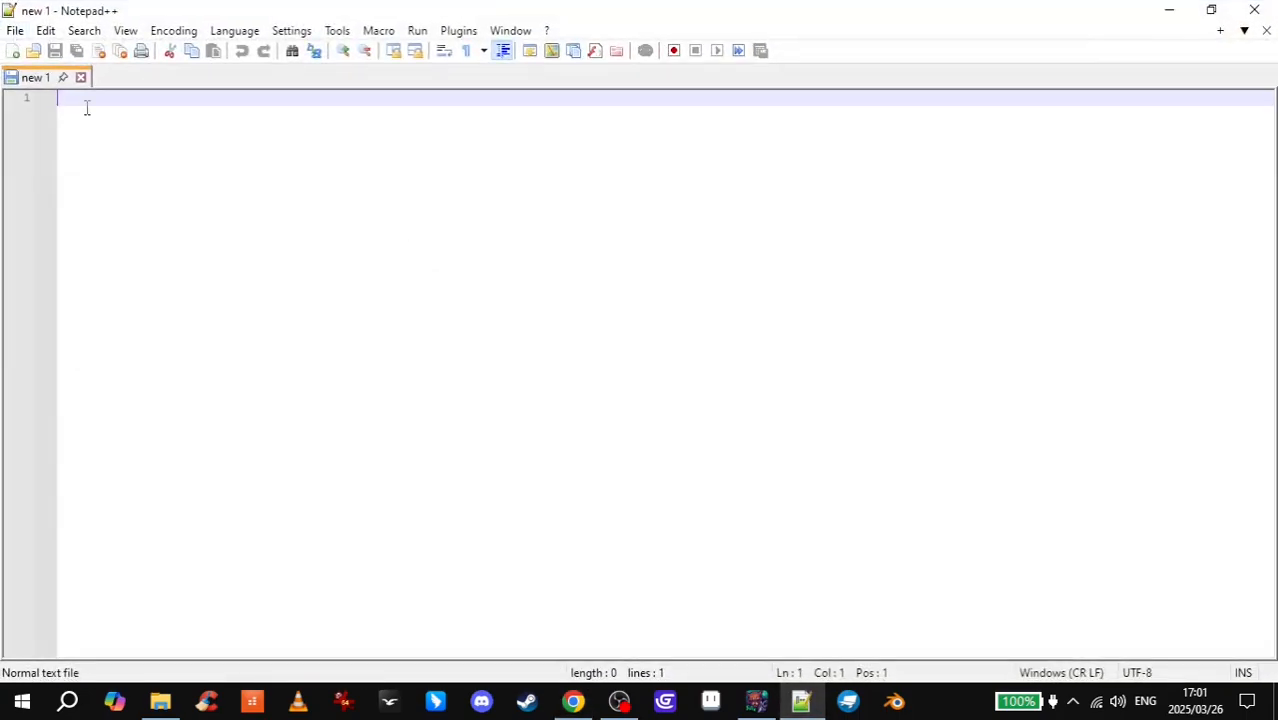
click(17, 32)
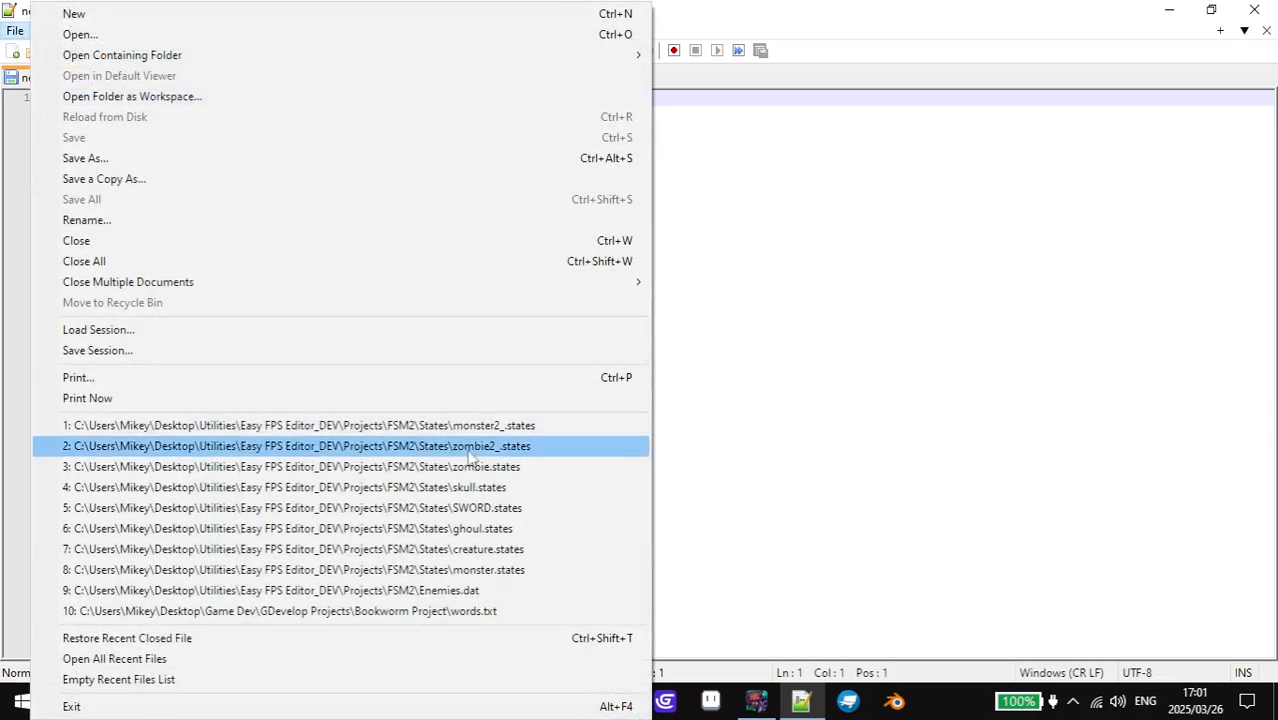
click(500, 428)
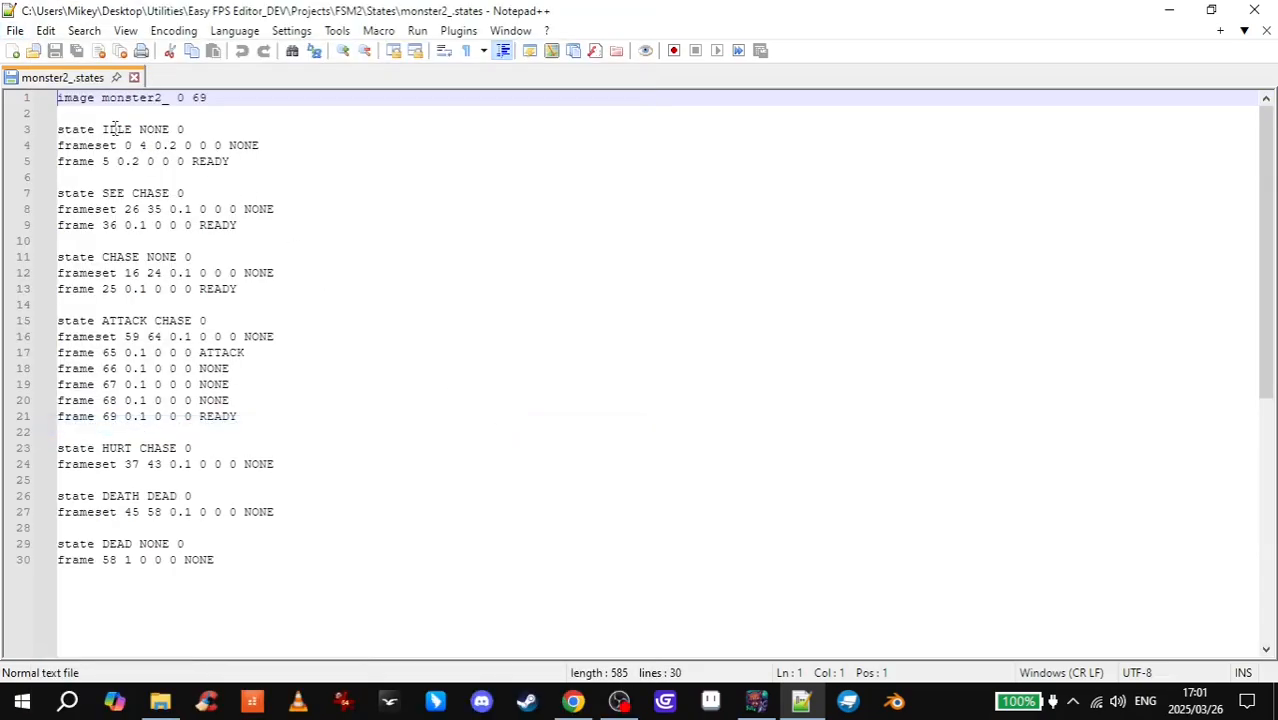
click(15, 30)
click(60, 40)
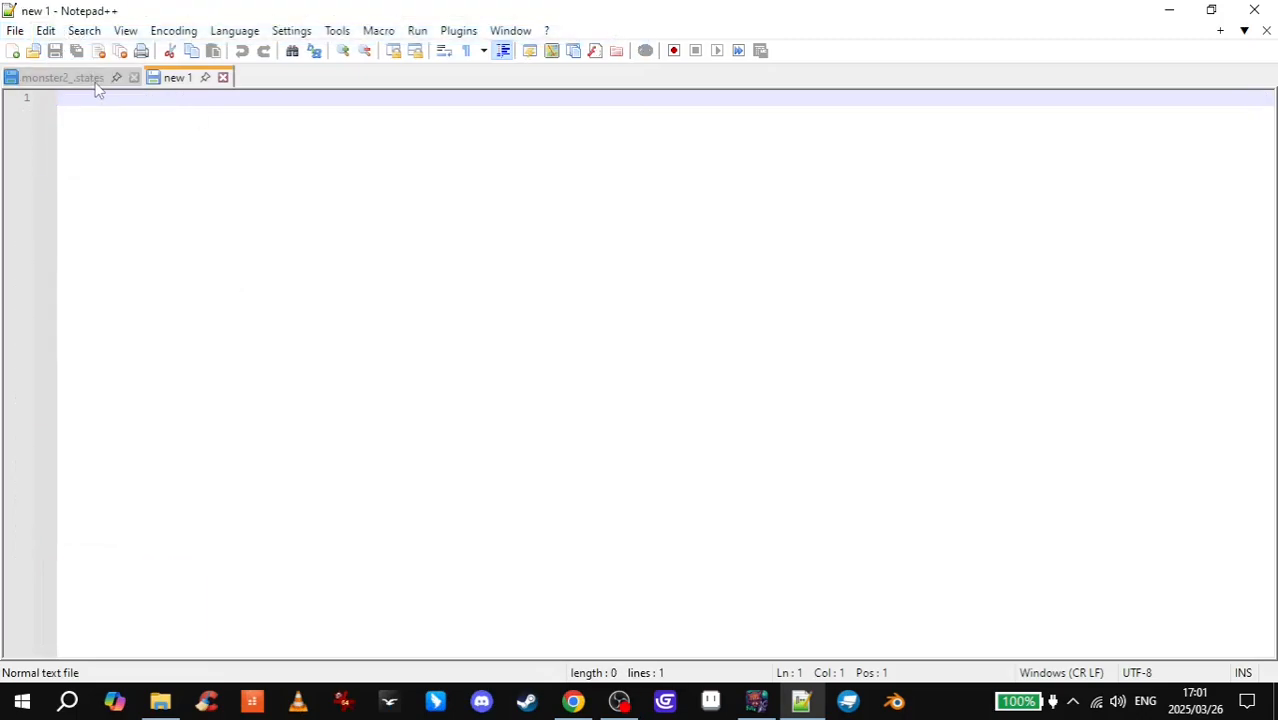
click(95, 80)
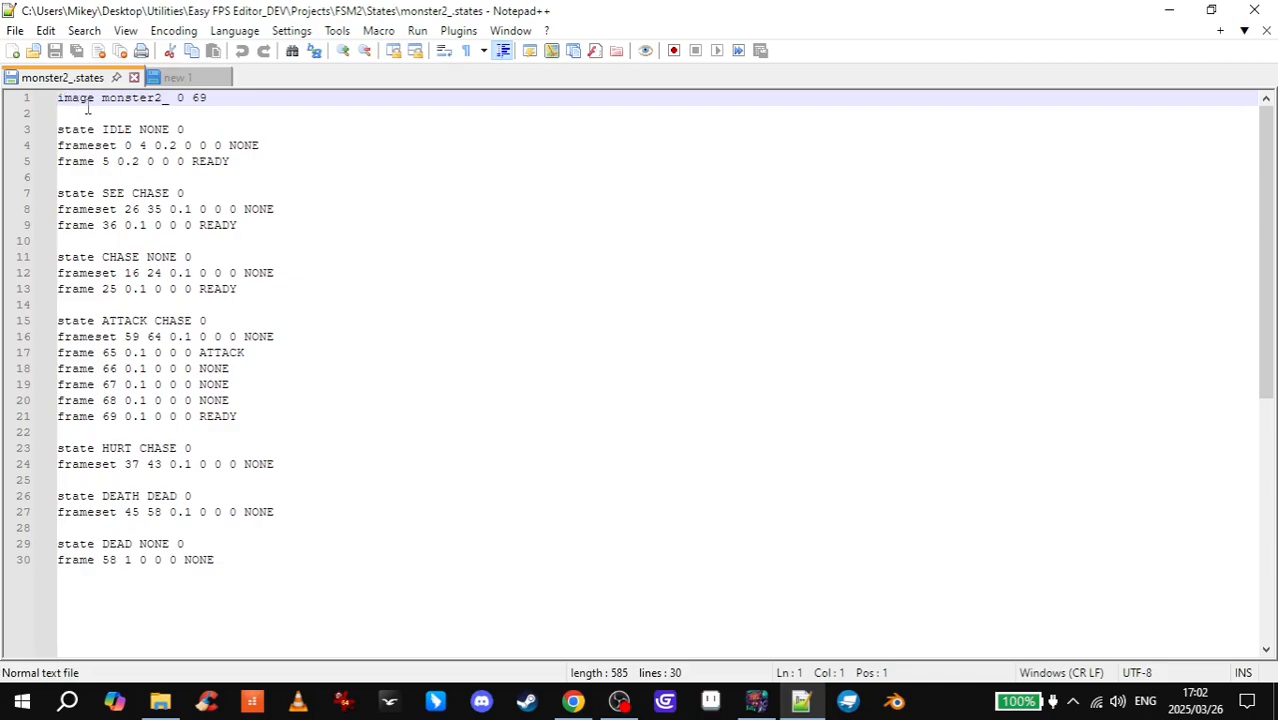
click(177, 80)
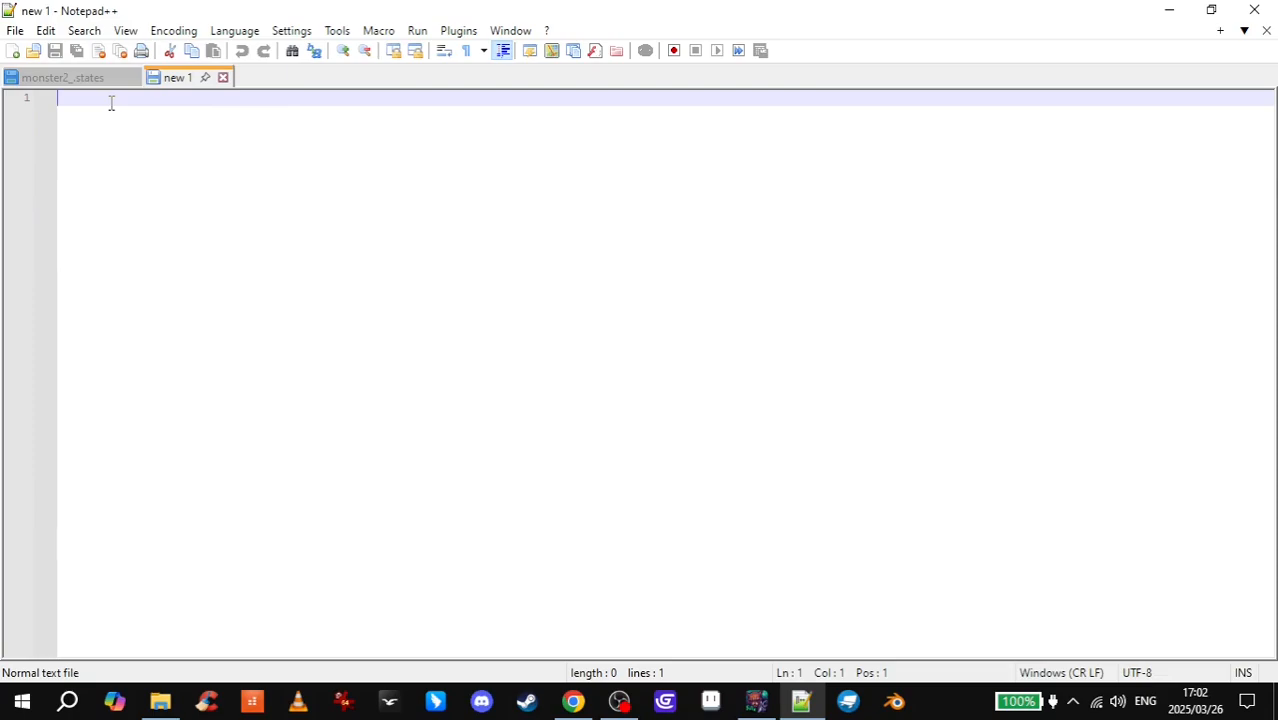
- Begin the new document's first line with "image monster3_", checking the sprite naming in the project's Enemies folder
text(image)
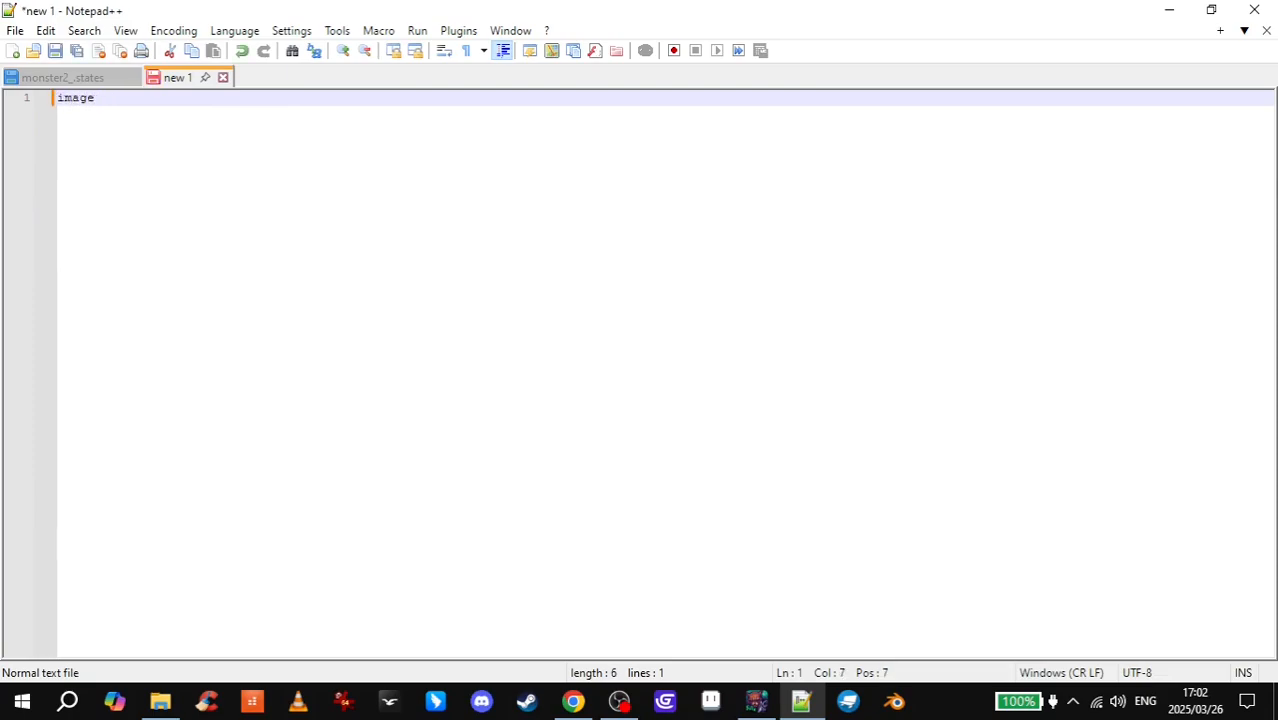
click(160, 701)
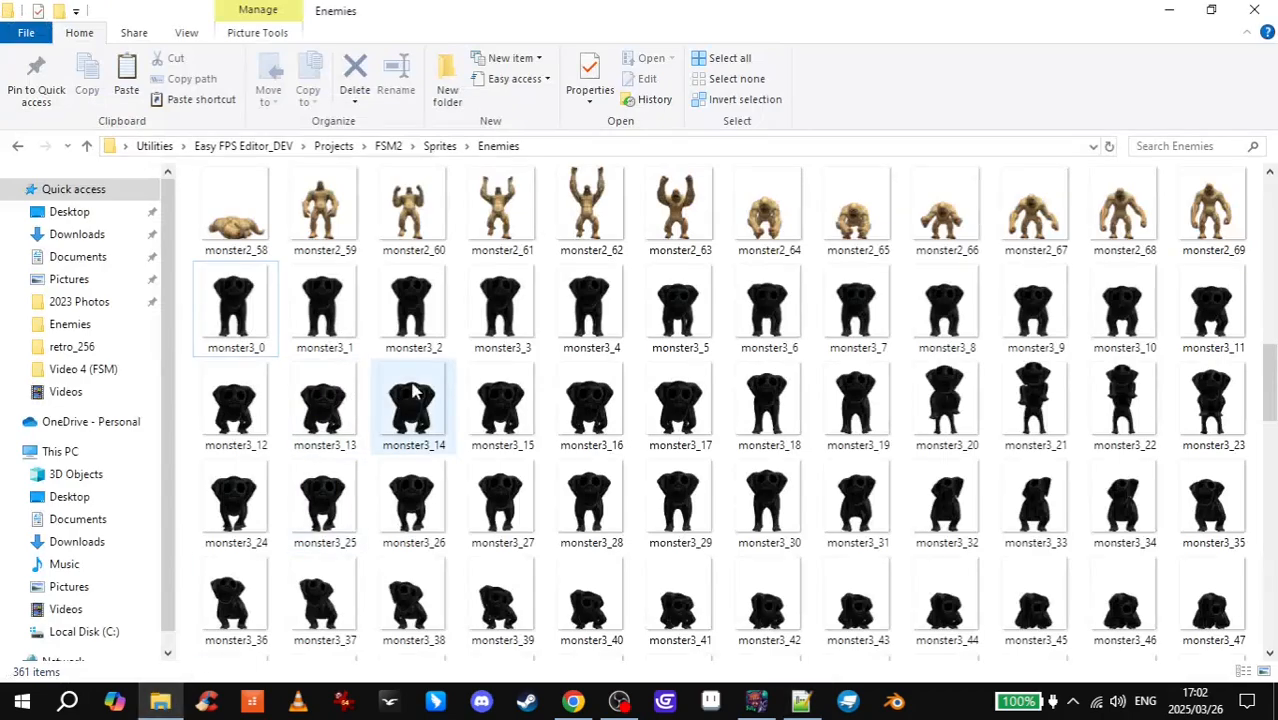
click(243, 354)
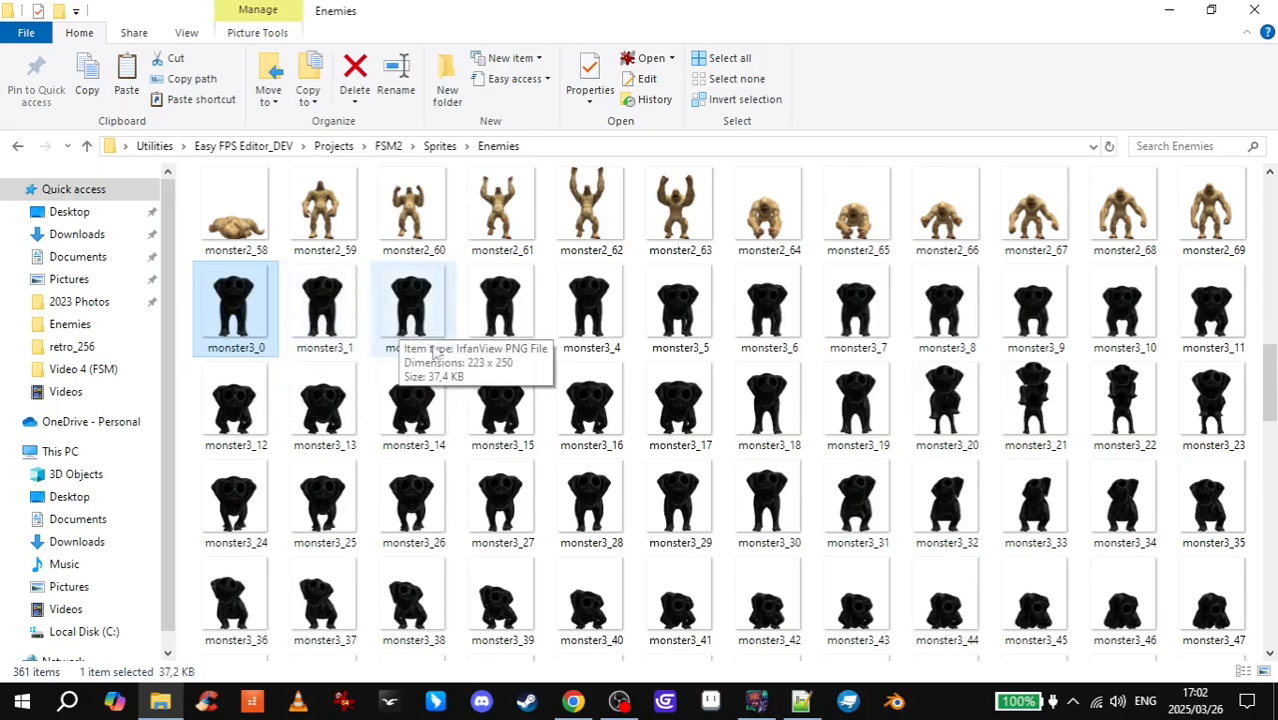
scroll(510, 342, down, 6)
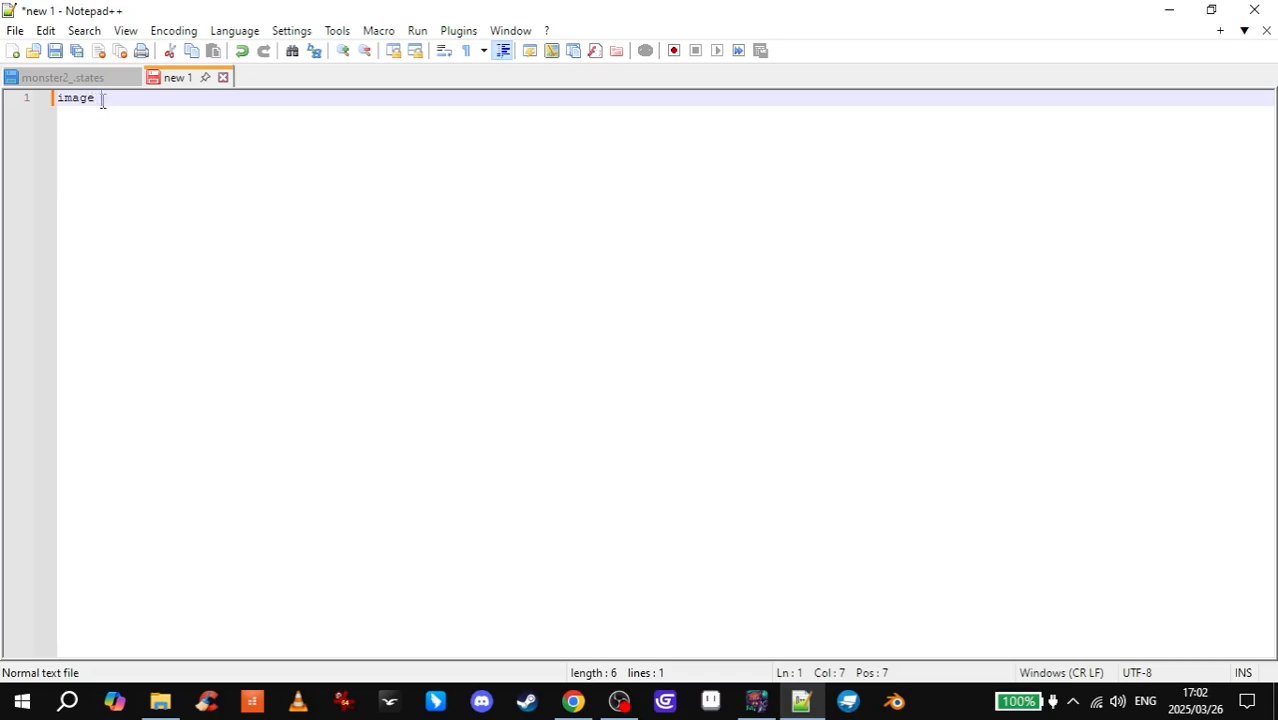
text(mons)
text(ter3_ )
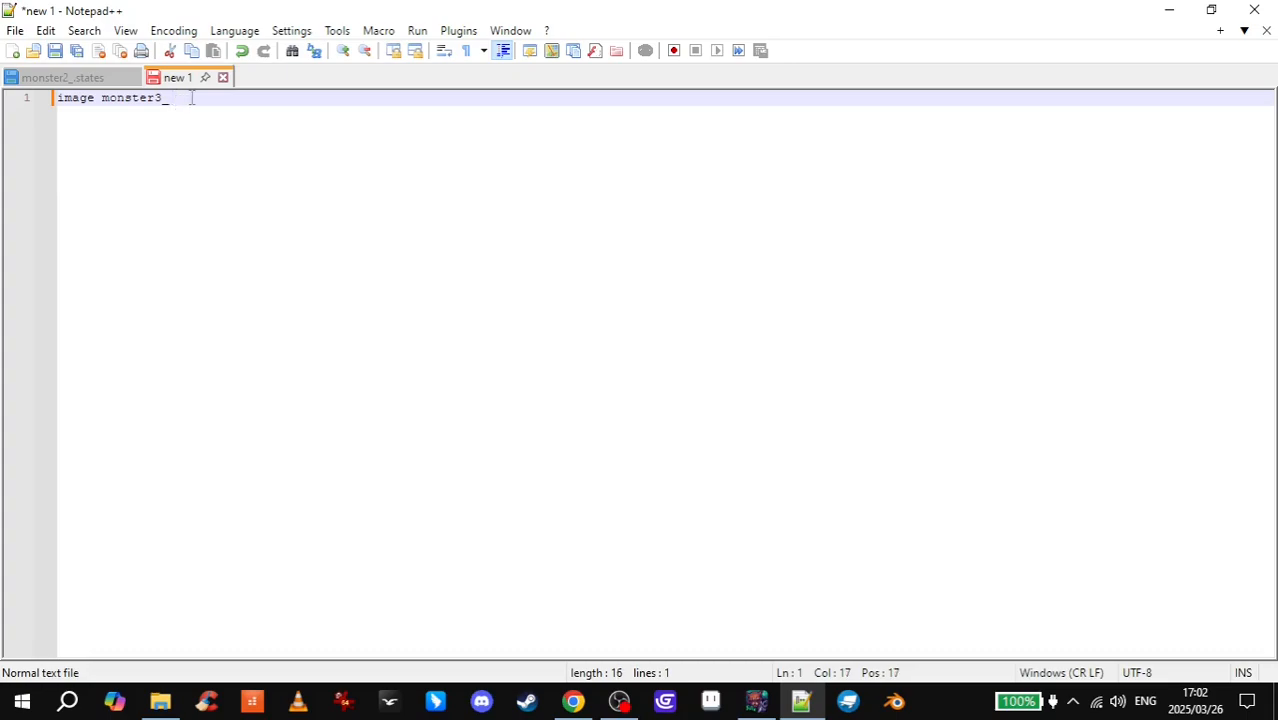
- Check the monster3 sprite numbers in the Enemies folder, complete the image line with the range 0 69, and leave a blank line below
text(0)
click(160, 701)
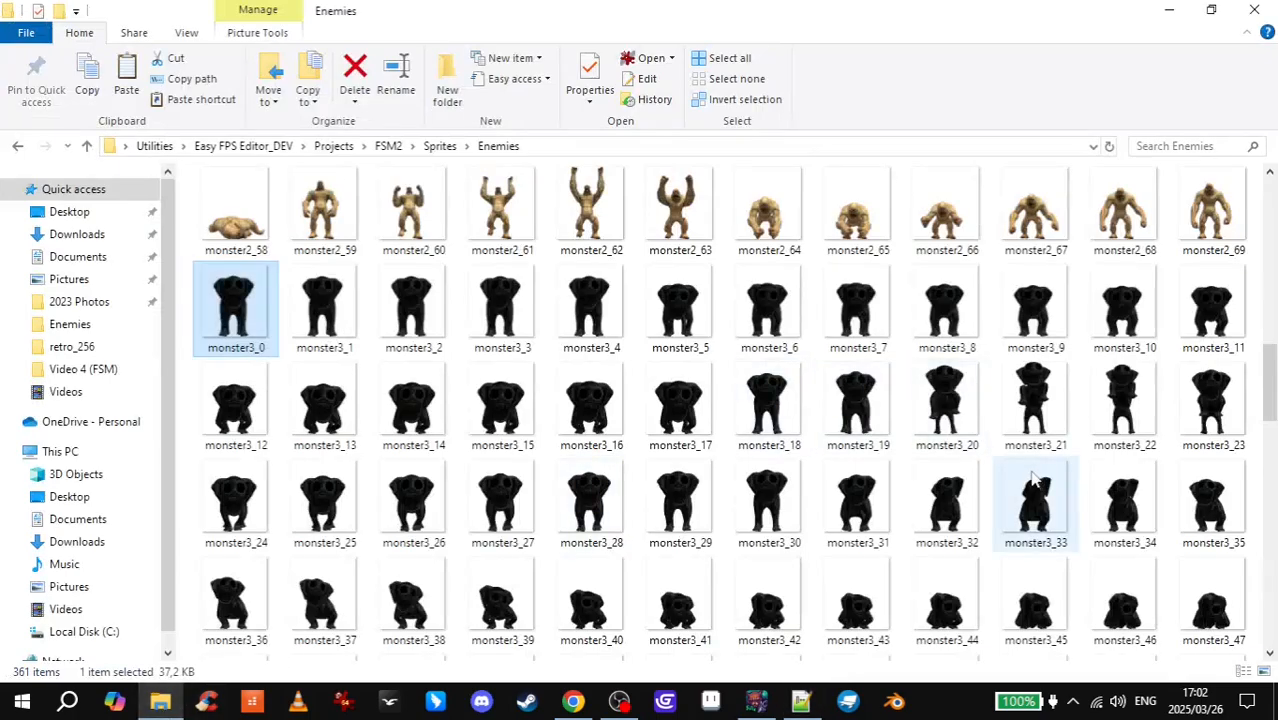
scroll(1035, 515, down, 2)
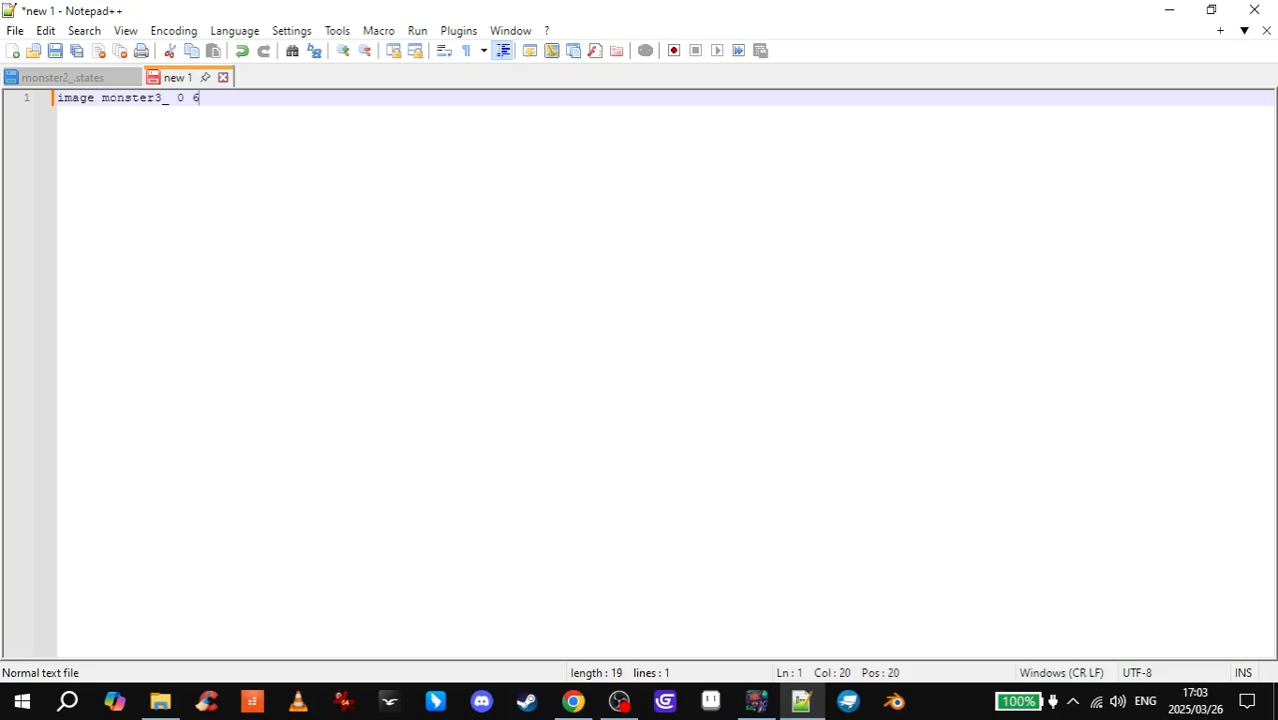
text(9)
double_click(197, 98)
click(220, 100)
key(Return)
key(Return)
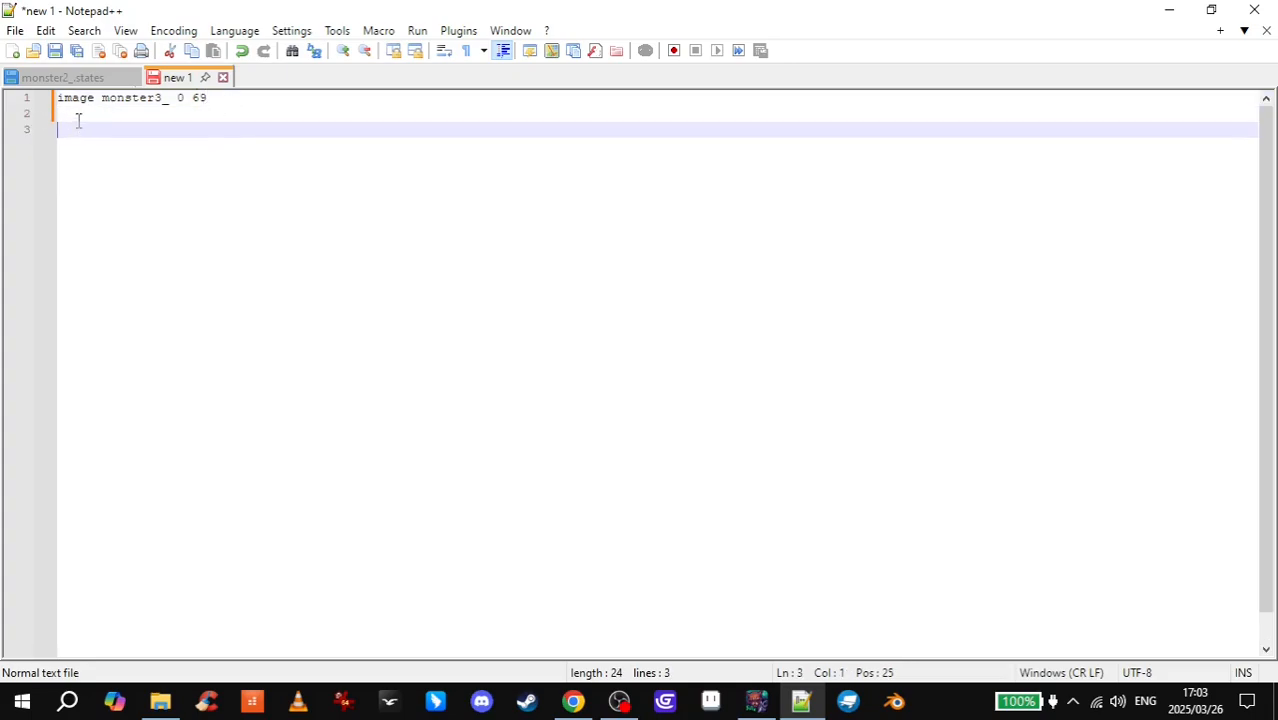
- Look at the monster2_.states layout, and review the Enemies state descriptions on the FSM wiki page in Chrome
click(72, 78)
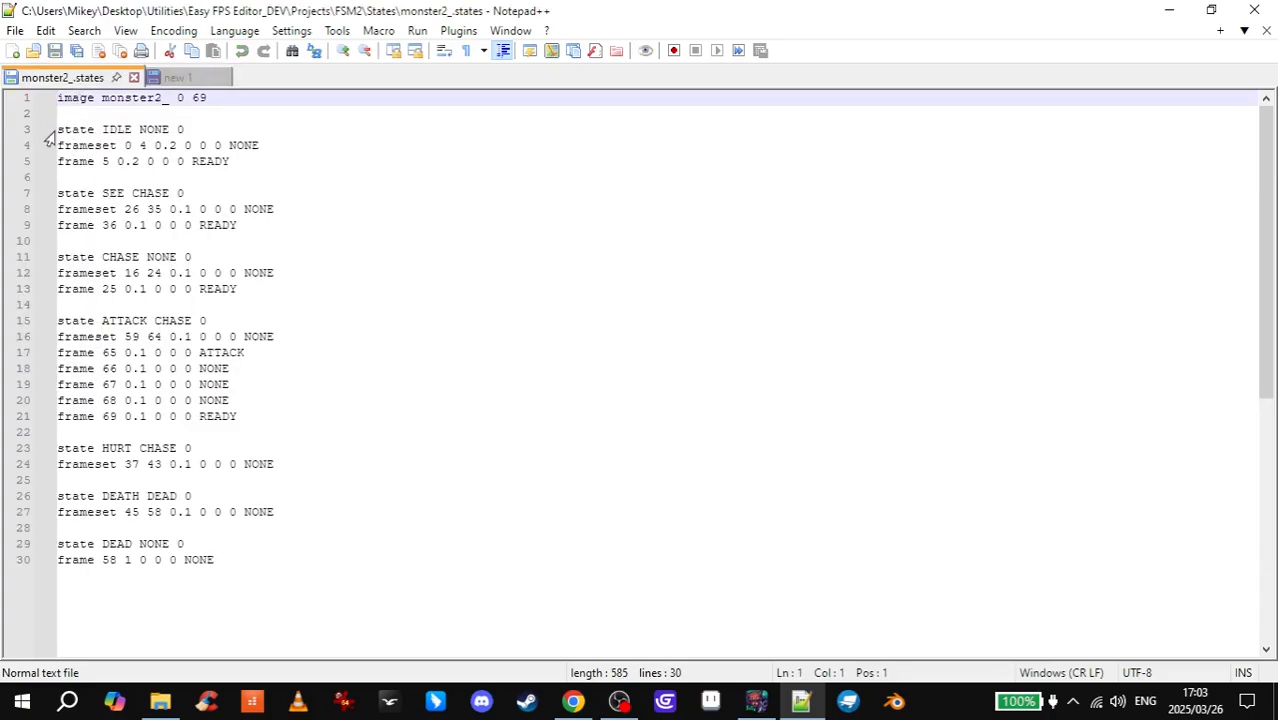
key(alt+Tab)
scroll(1227, 428, up, 5)
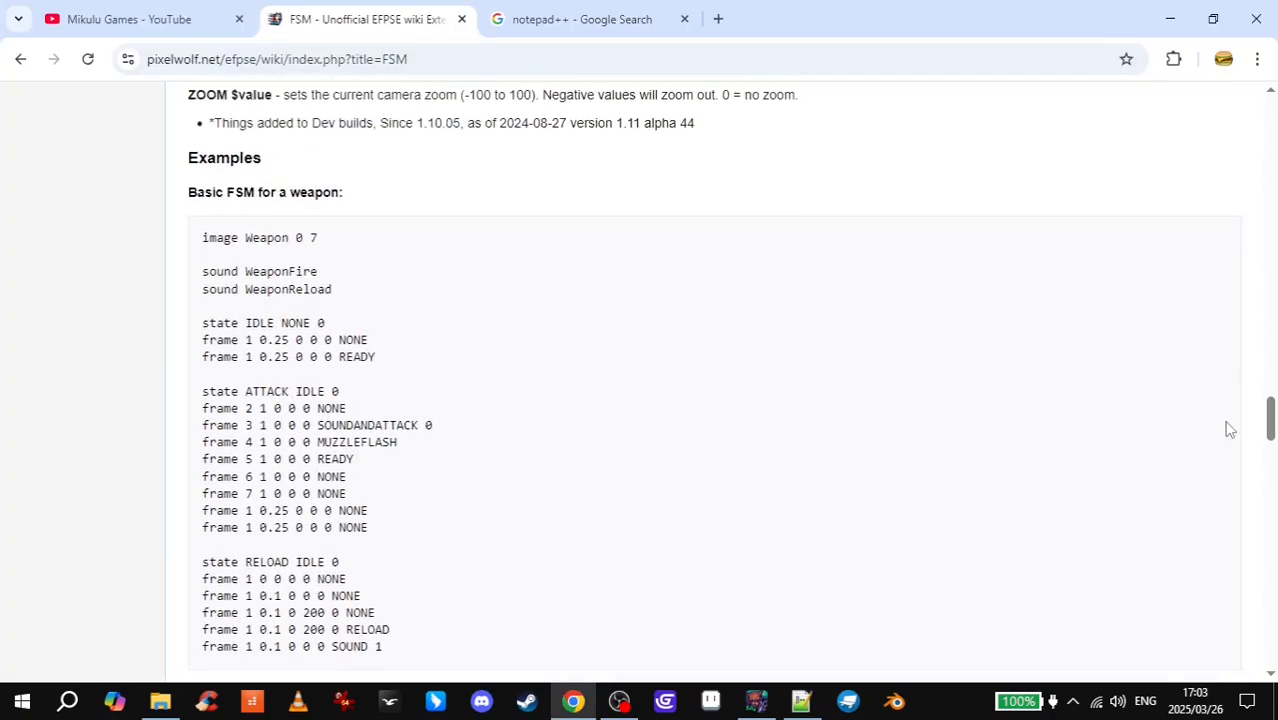
drag(1270, 428, 1270, 247)
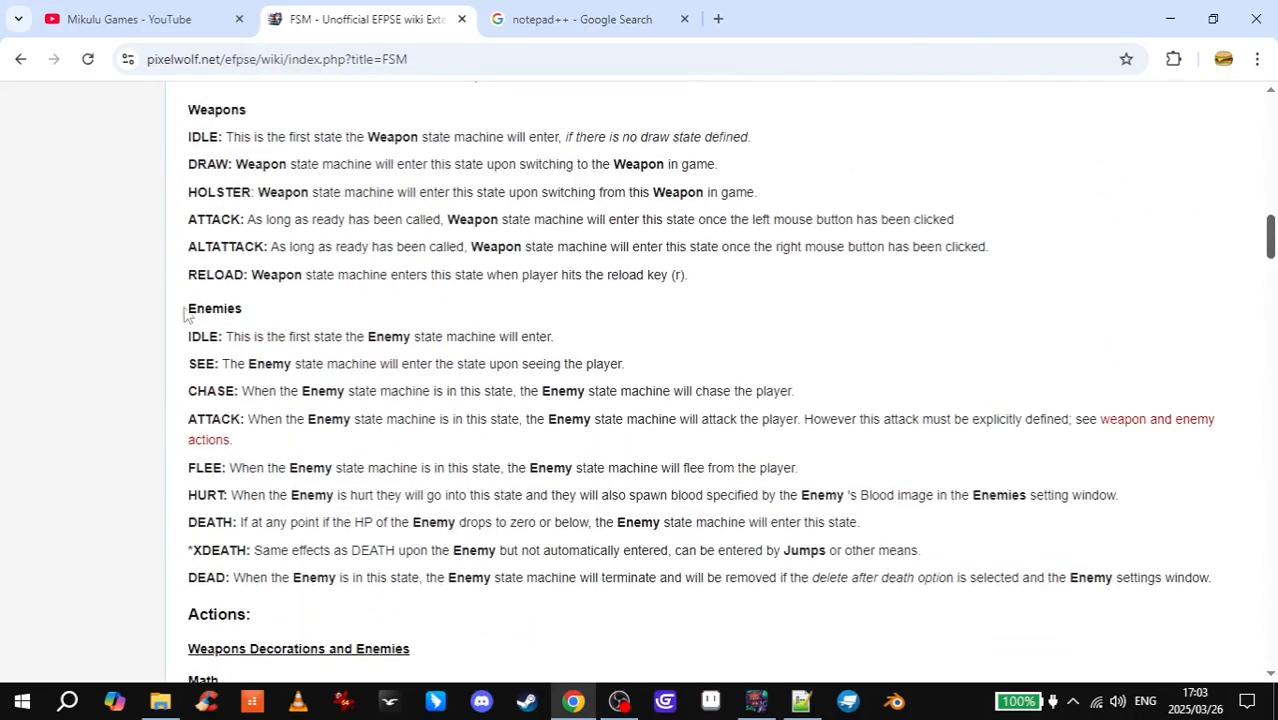
drag(187, 305, 1214, 580)
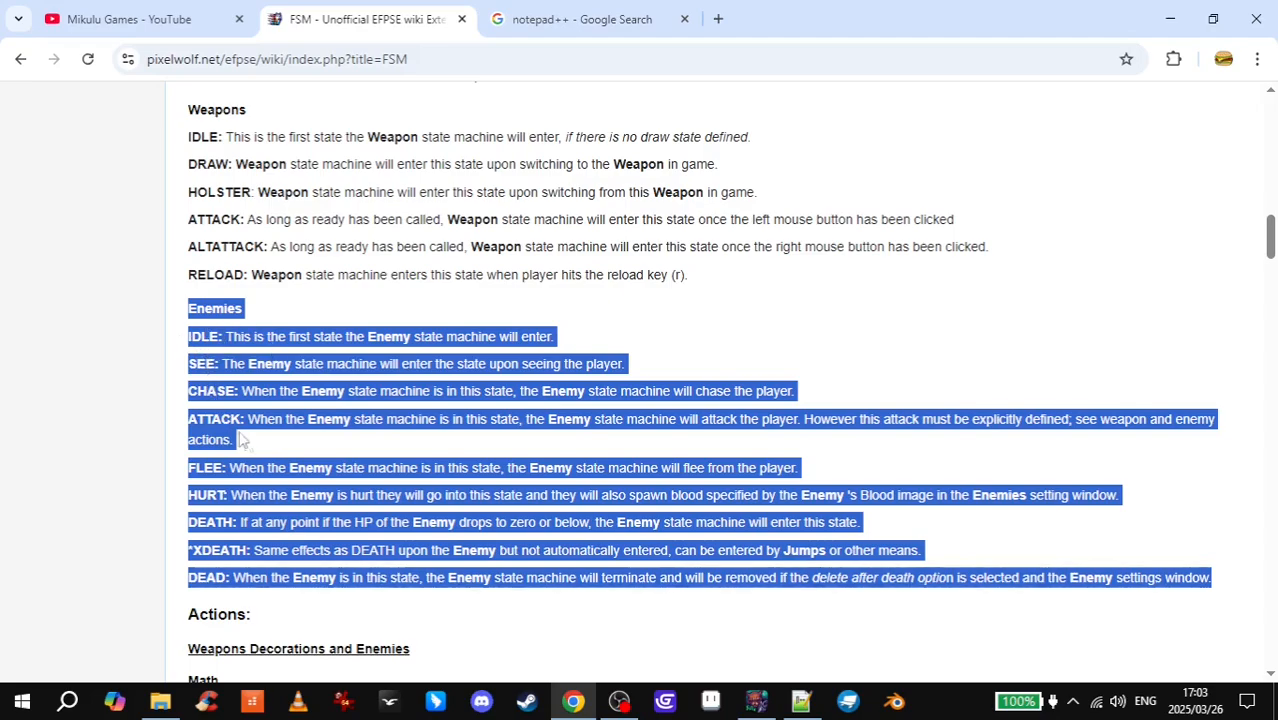
click(630, 550)
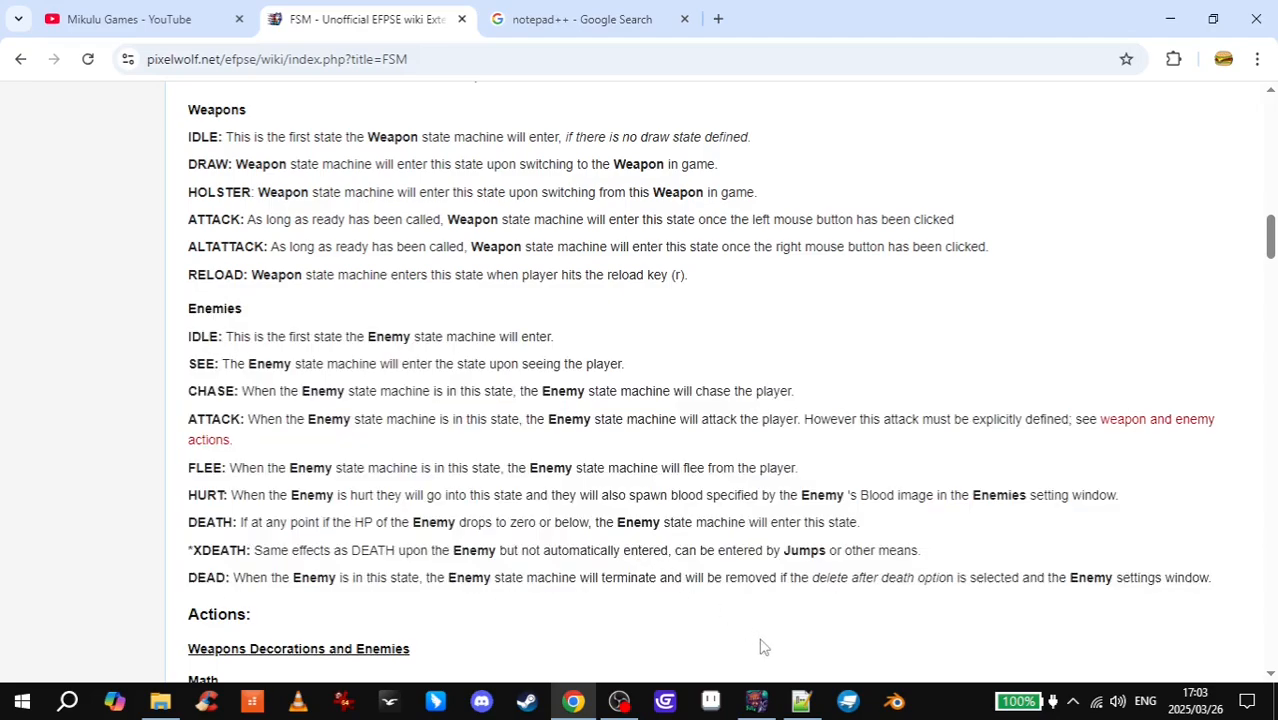
- Return to the new Notepad++ document and add the line "state IDLE NONE 0" below the image line
click(808, 711)
click(177, 78)
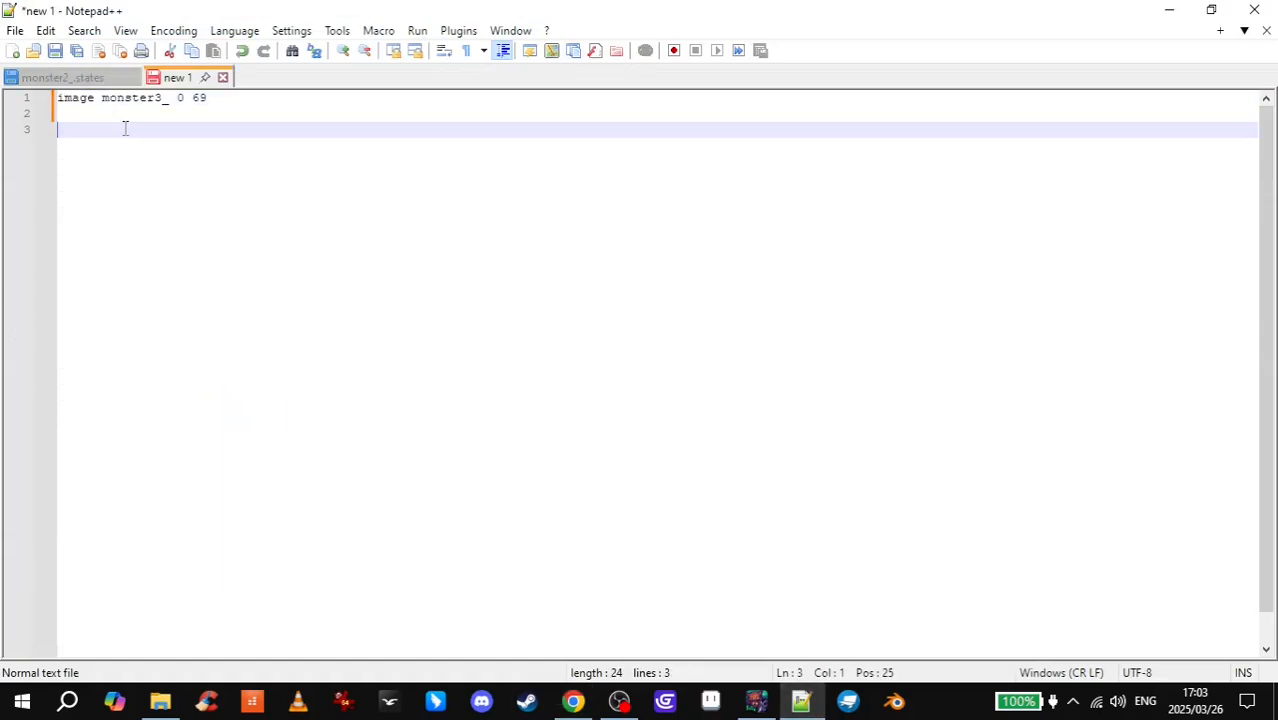
text(state IDLE NONE 0)
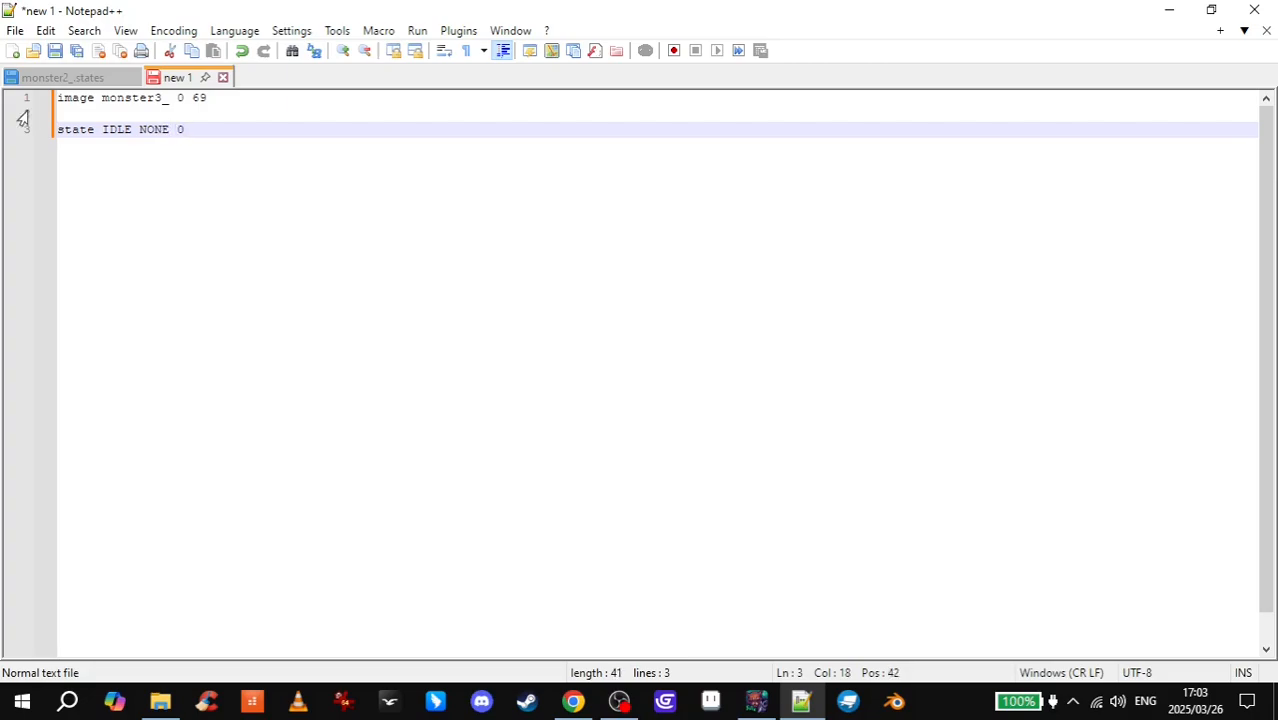
drag(186, 130, 178, 131)
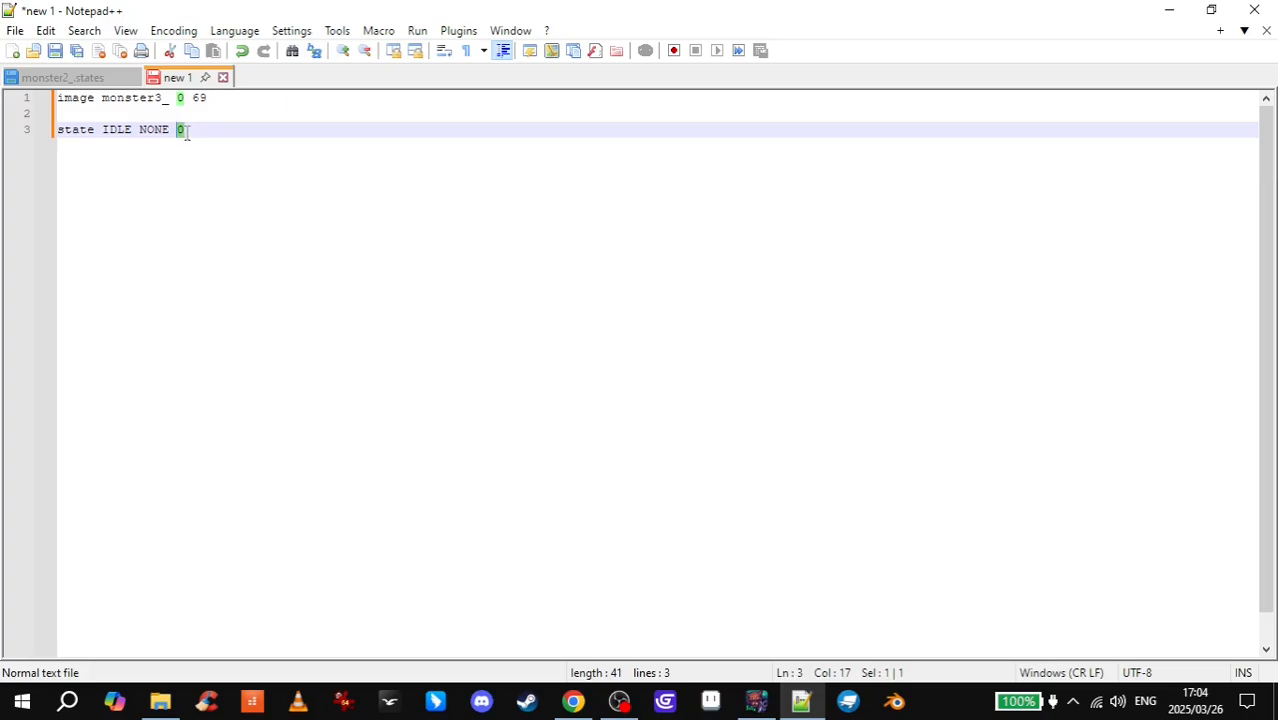
click(198, 133)
- Examine the IDLE state's header and frame lines in monster2_.states, and return to the new document
click(88, 79)
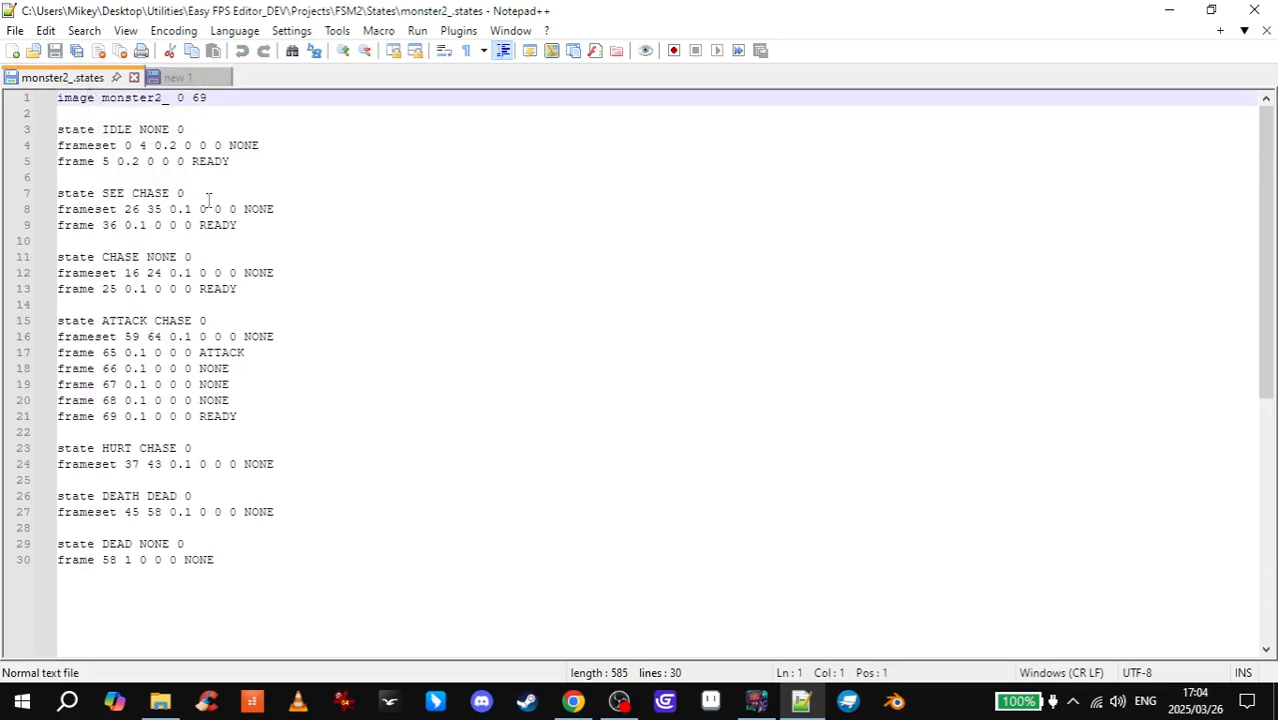
drag(97, 128, 134, 136)
click(140, 131)
double_click(152, 131)
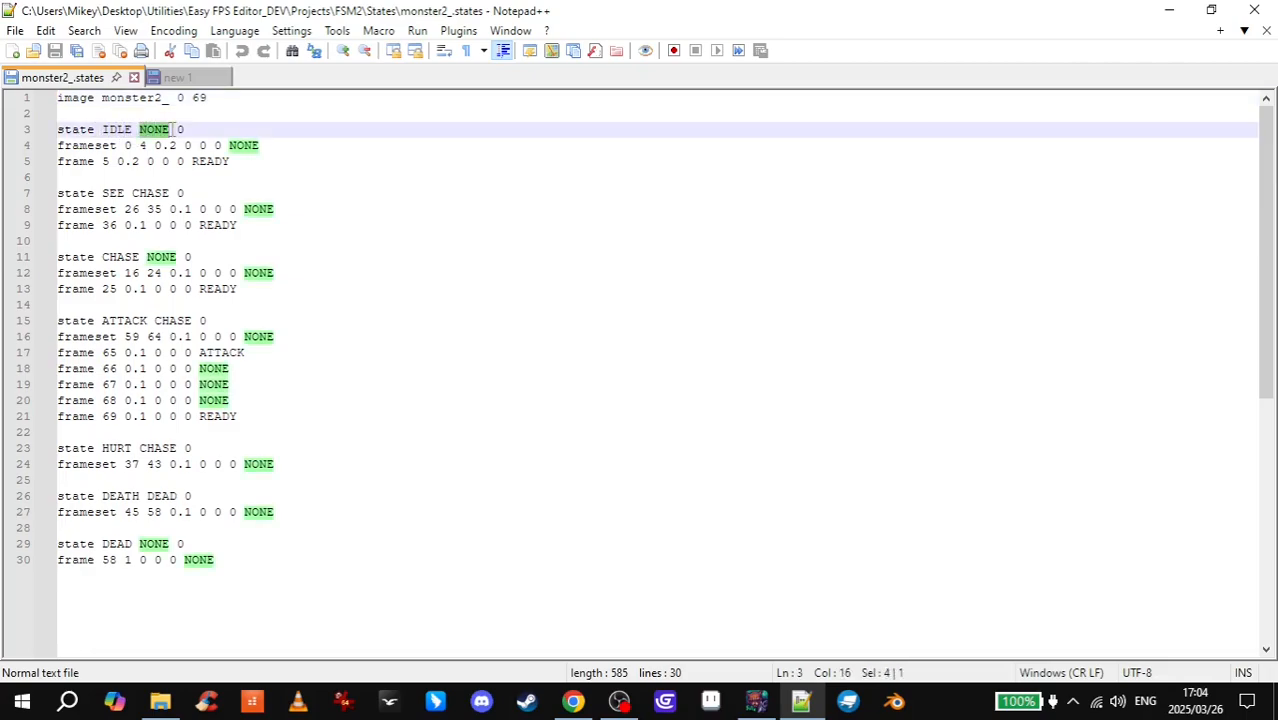
key(End)
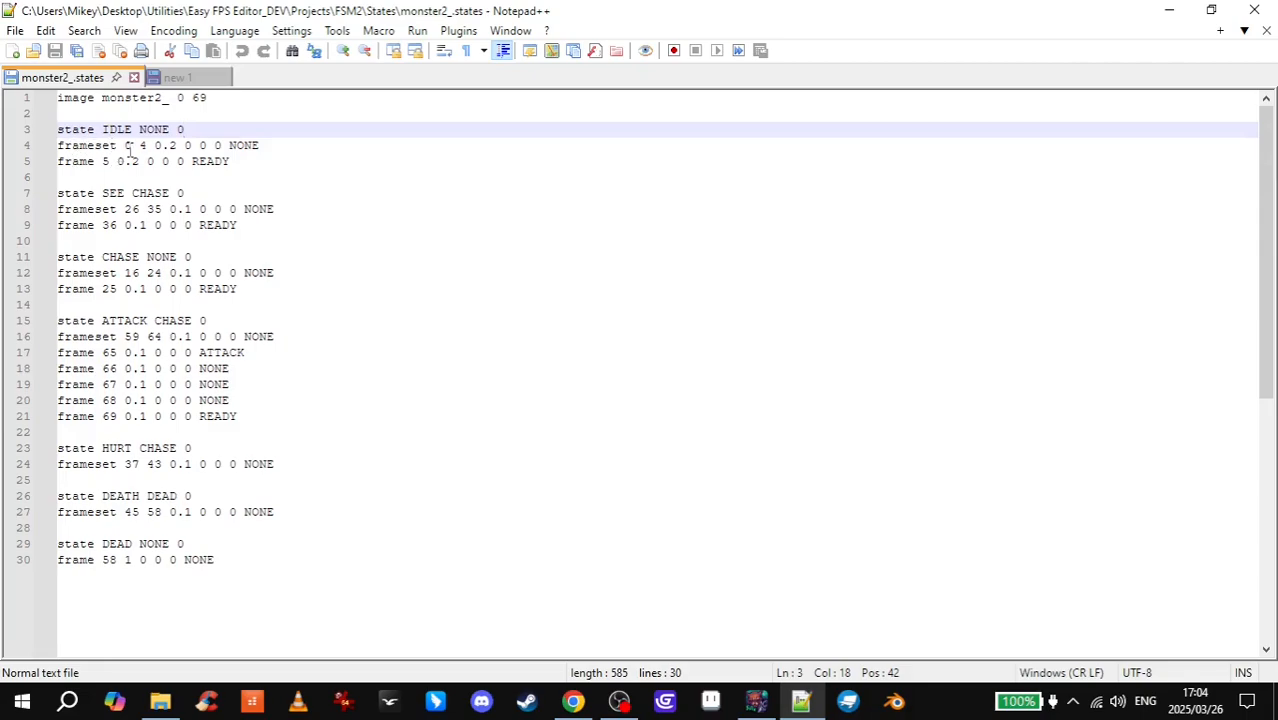
key(ctrl+Tab)
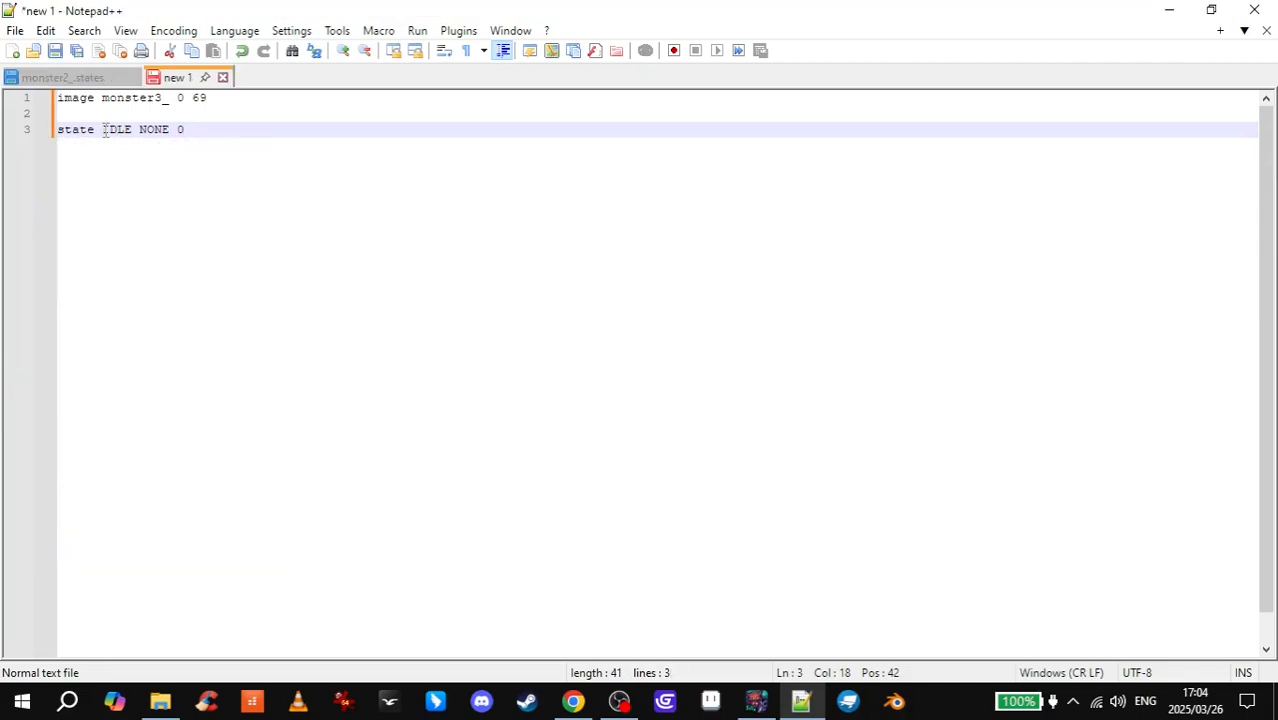
- Remove the stray trailing spaces in the image and IDLE lines, and begin a "frame" line directly below the IDLE state
click(103, 131)
double_click(116, 131)
click(155, 131)
key(Return)
click(195, 131)
key(BackSpace)
click(152, 112)
click(212, 101)
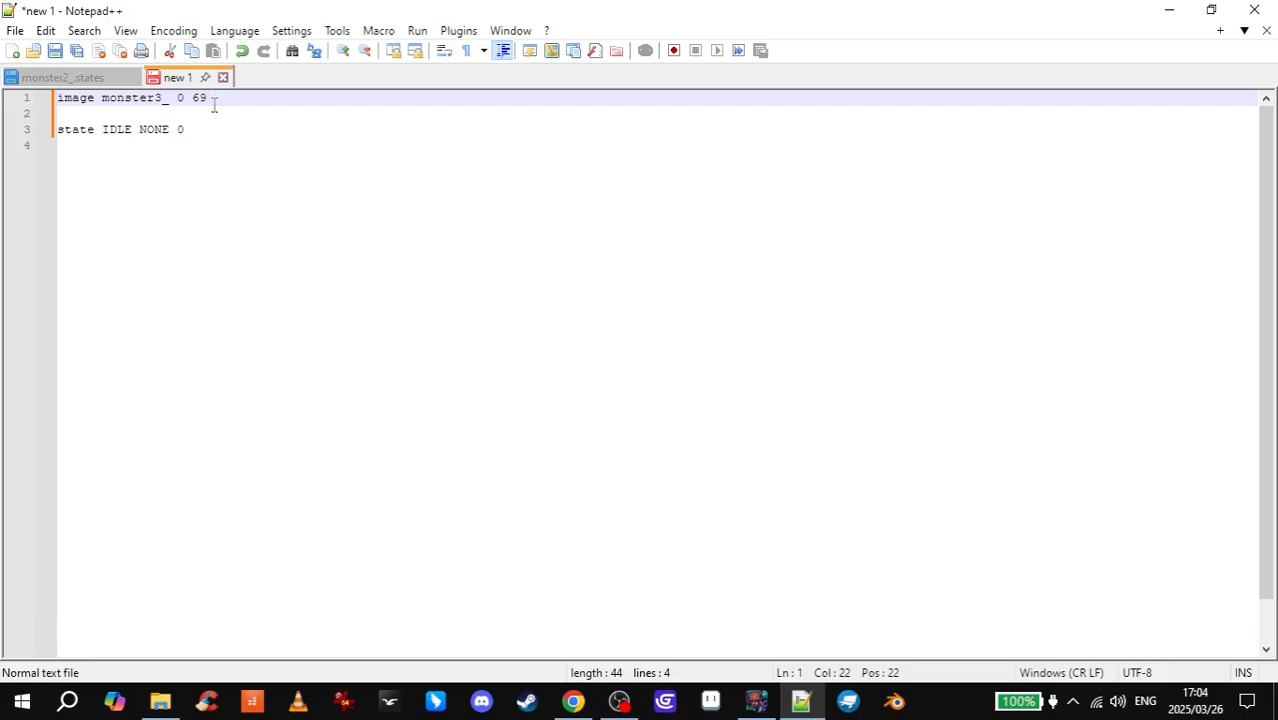
key(BackSpace)
click(198, 116)
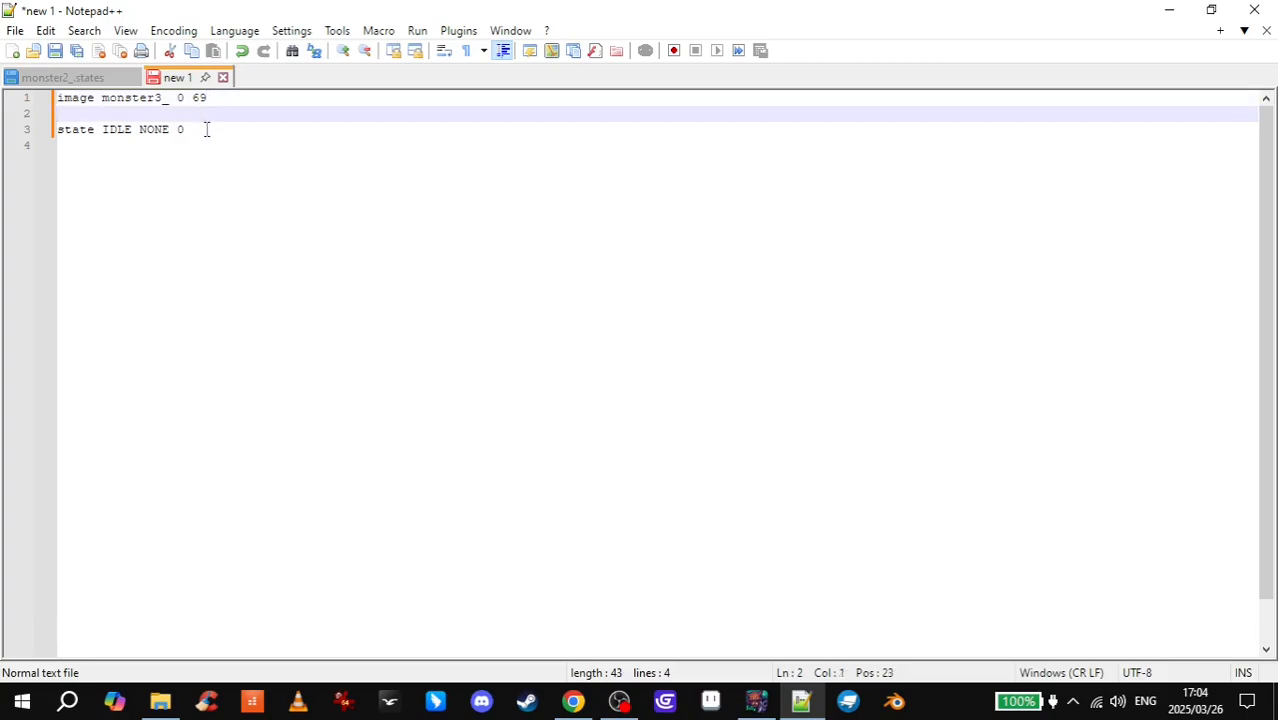
click(206, 129)
key(Return)
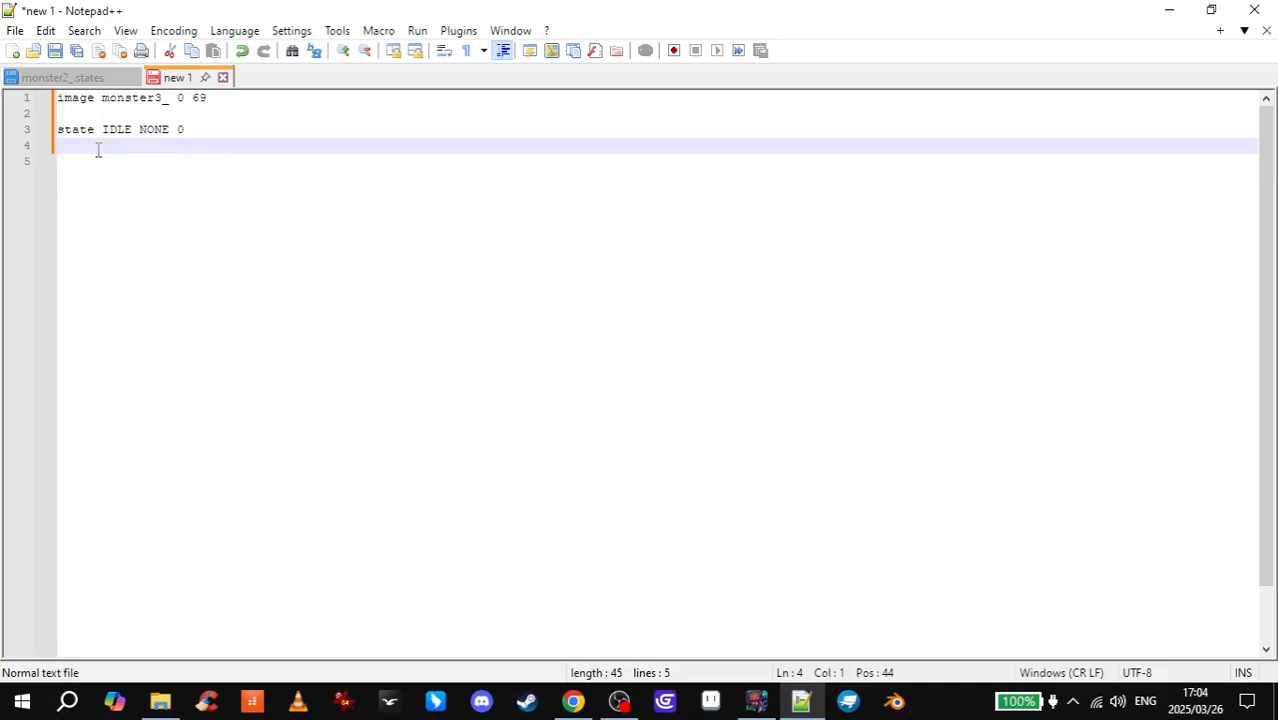
text(frame)
- Switch to the Enemies folder, open monster3_0 in IrfanView, and view the sprites in order up to monster3_14
click(160, 701)
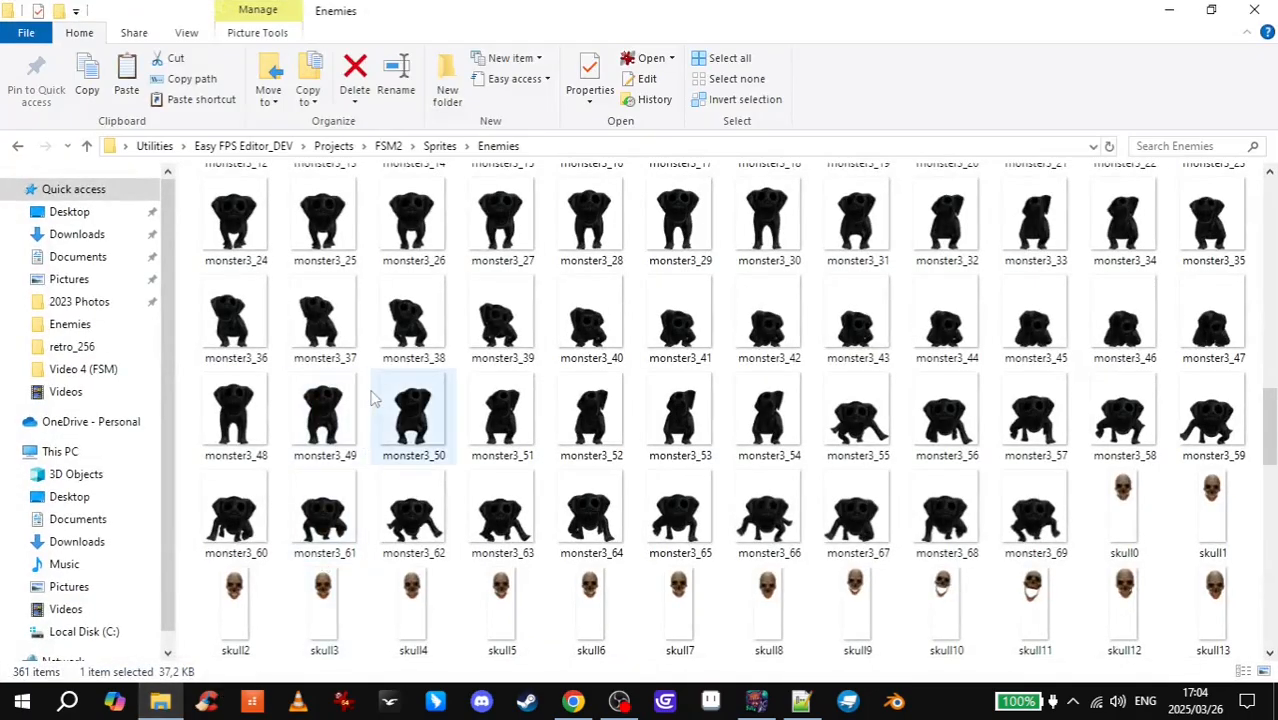
scroll(372, 398, up, 3)
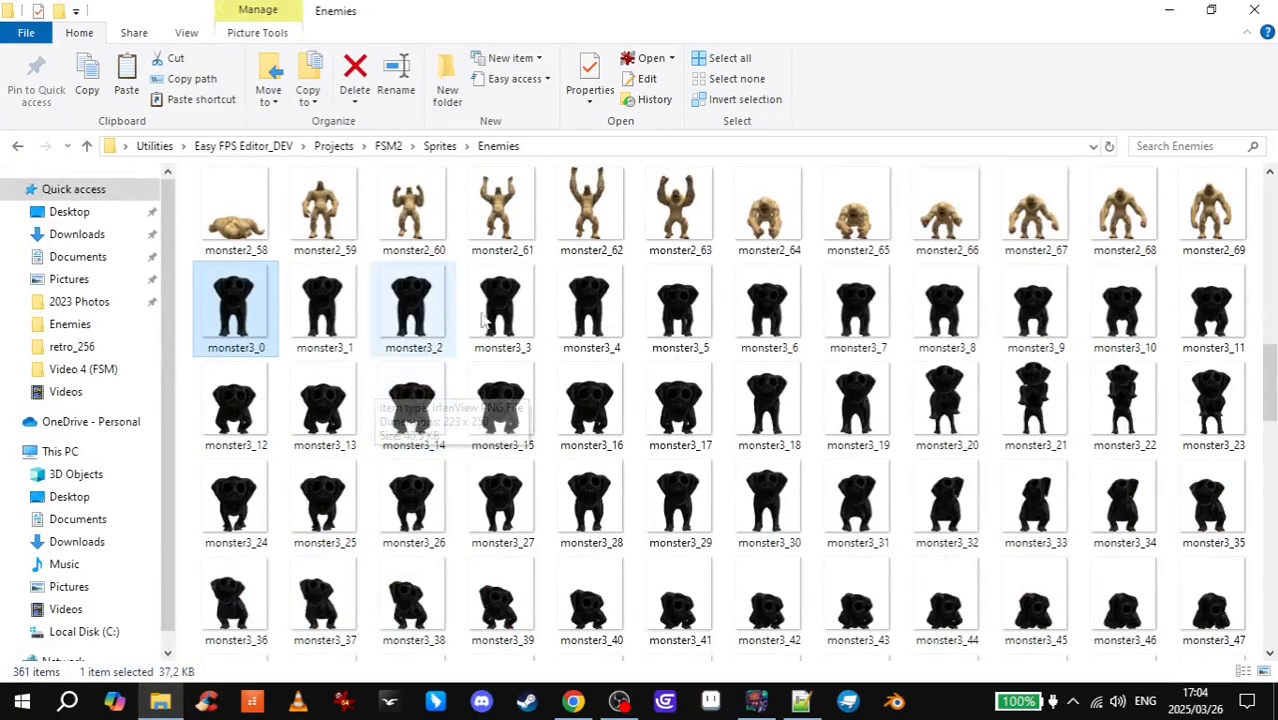
double_click(249, 325)
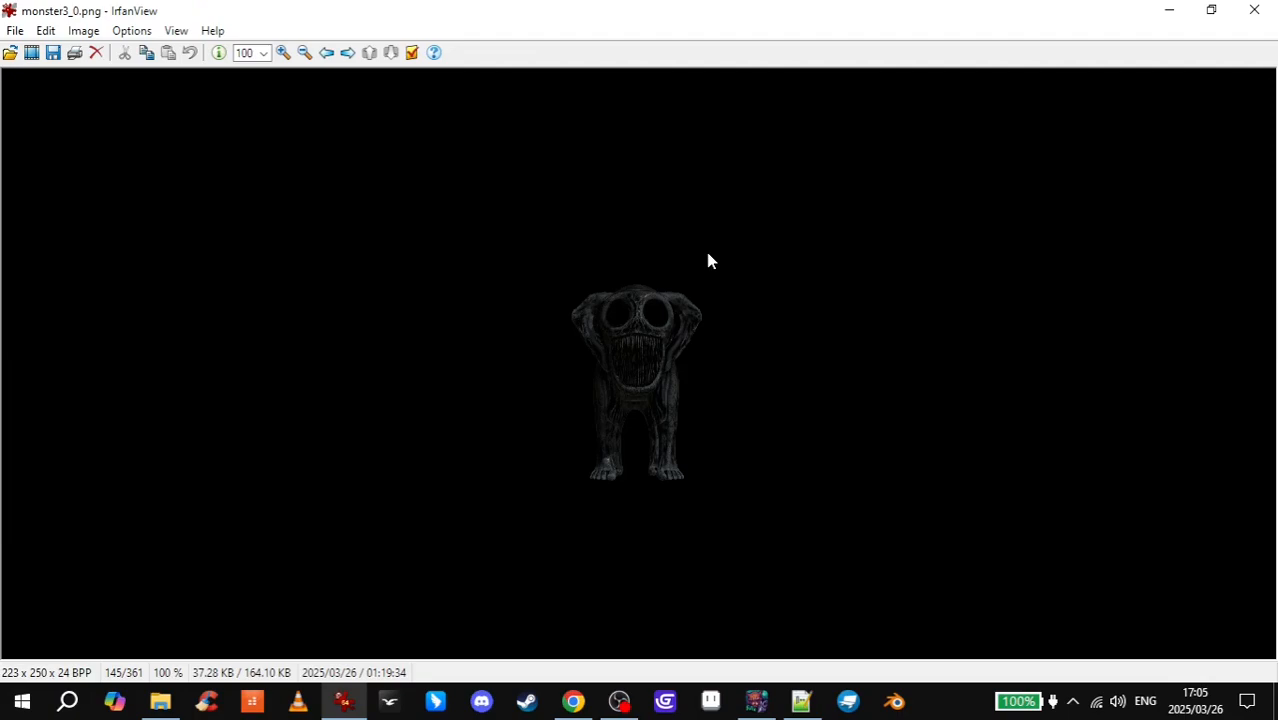
key(Right)
key(Right)
key(Right)
key(Right)
key(Right)
key(Right)
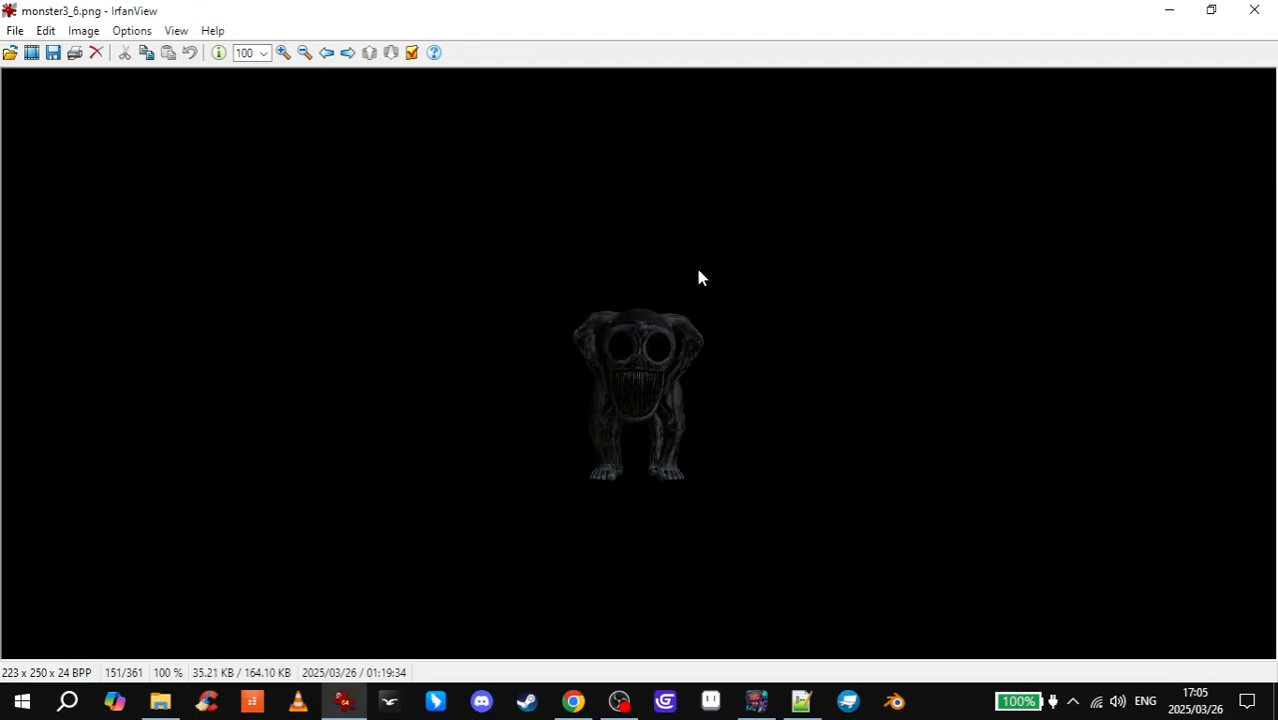
key(Right)
key(Right)
key(Right)
key(Right)
key(Right)
key(Right)
key(Right)
key(Right)
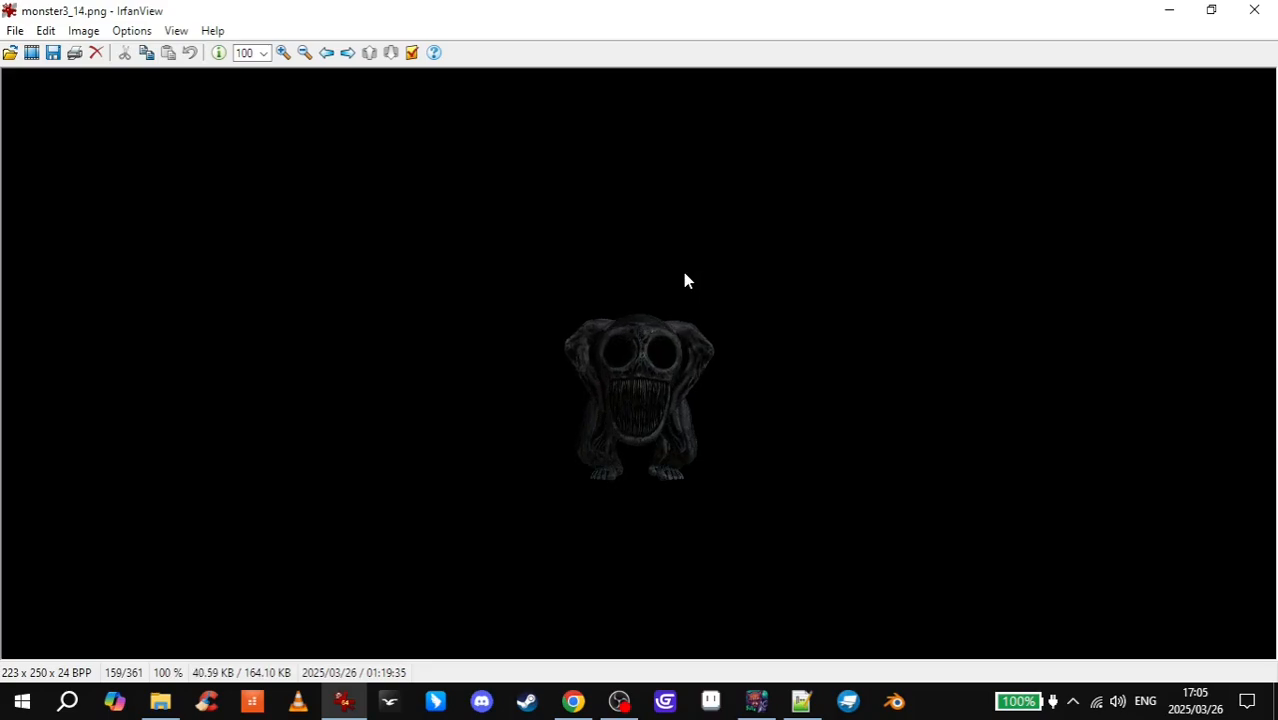
- Go back through the sprites to monster3_0, check where the idle pose ends, and return to the new Notepad++ document
scroll(683, 272, down, 5)
scroll(676, 271, up, 6)
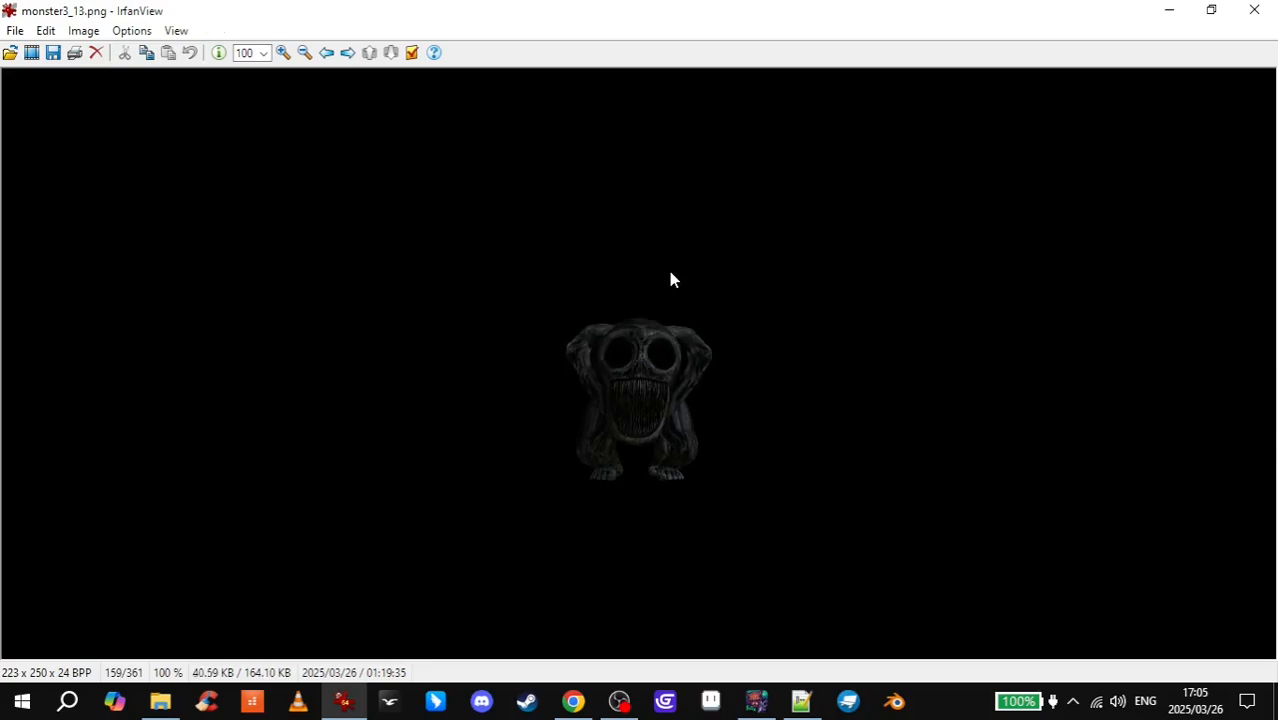
scroll(669, 272, up, 10)
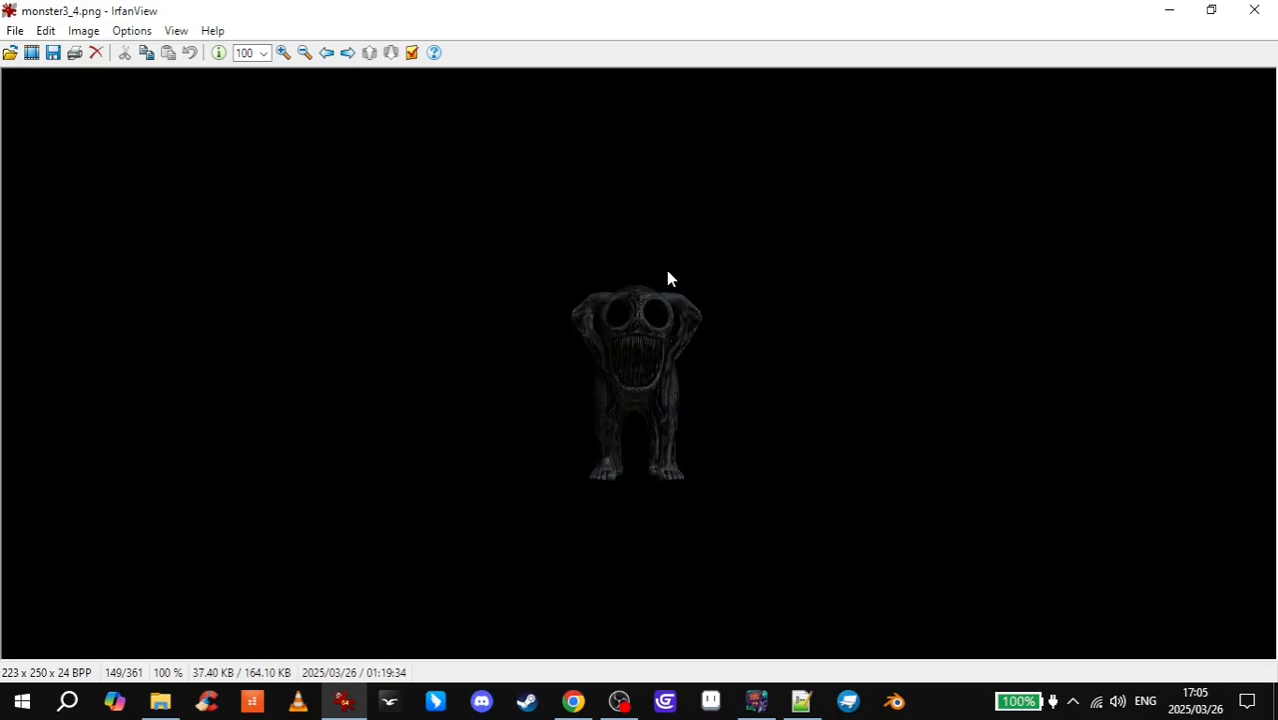
scroll(667, 271, up, 4)
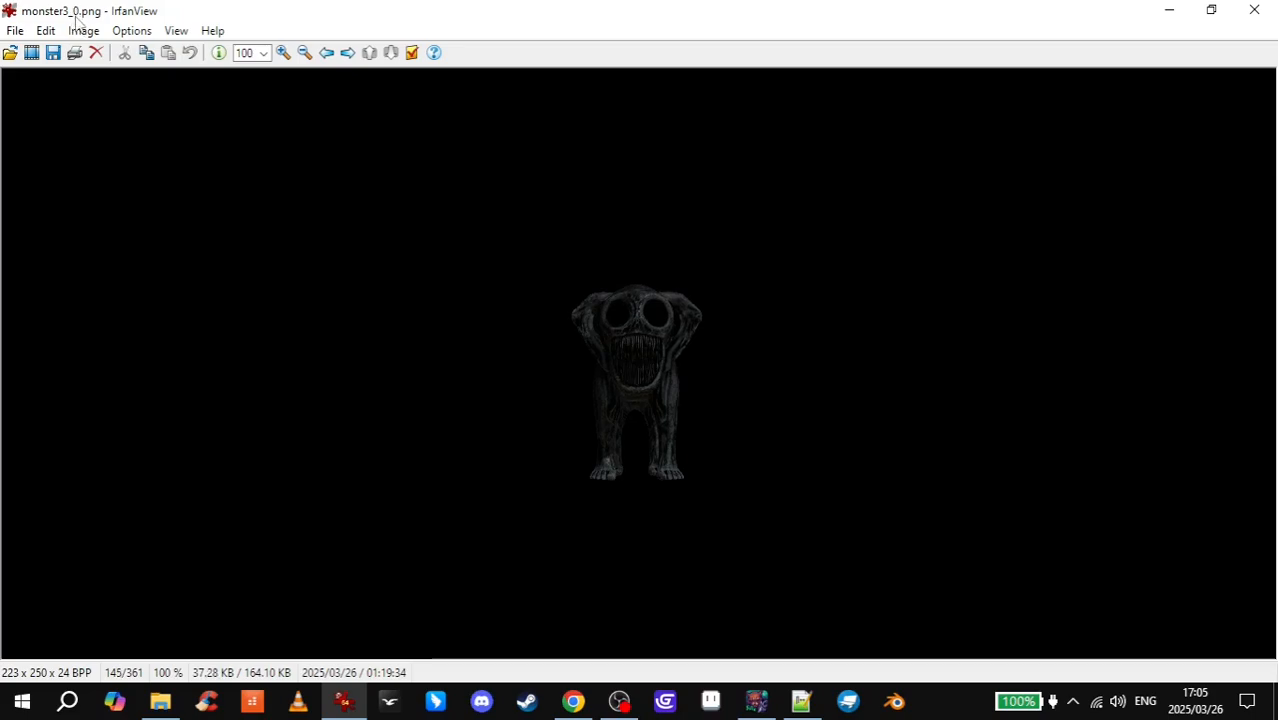
scroll(598, 370, down, 5)
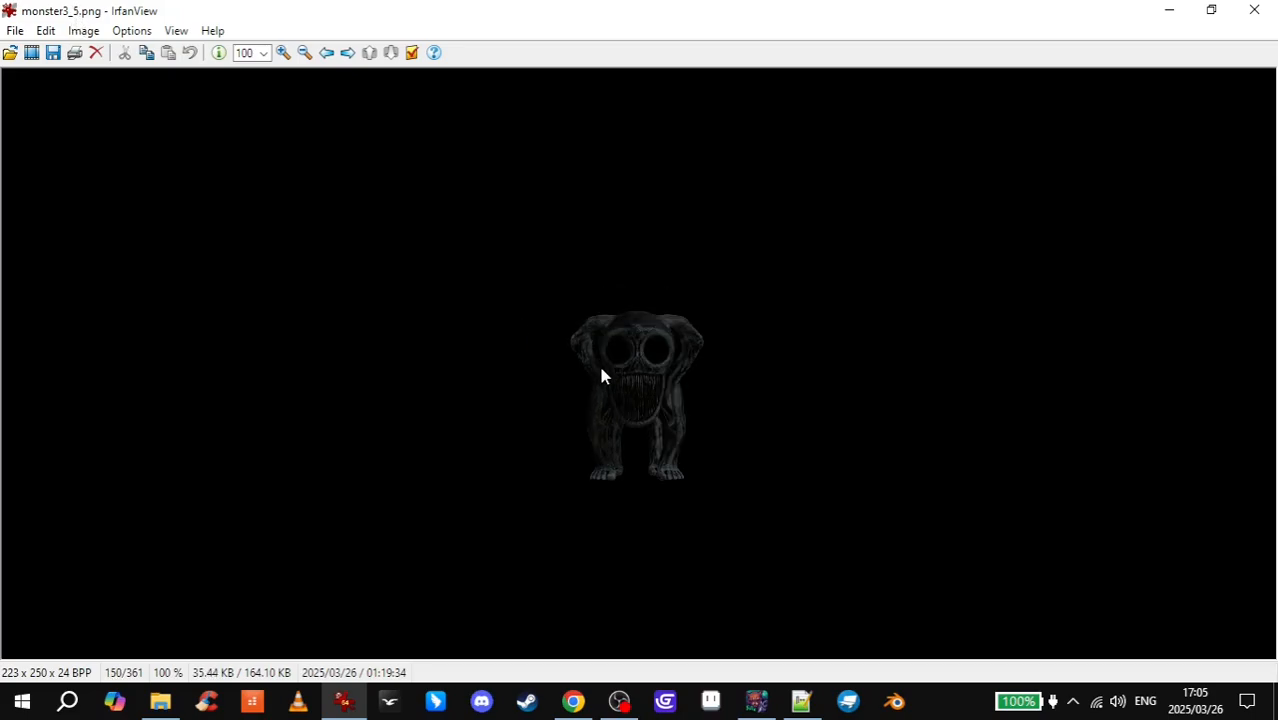
scroll(85, 28, up, 1)
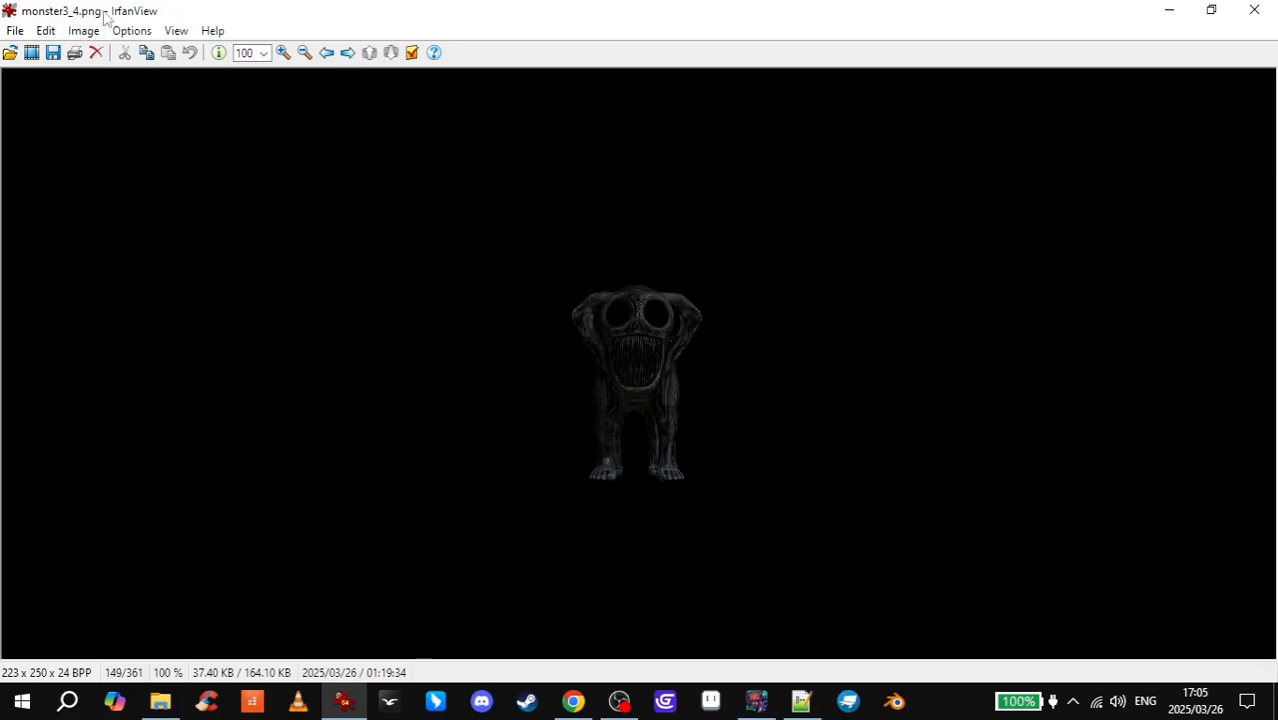
click(1169, 10)
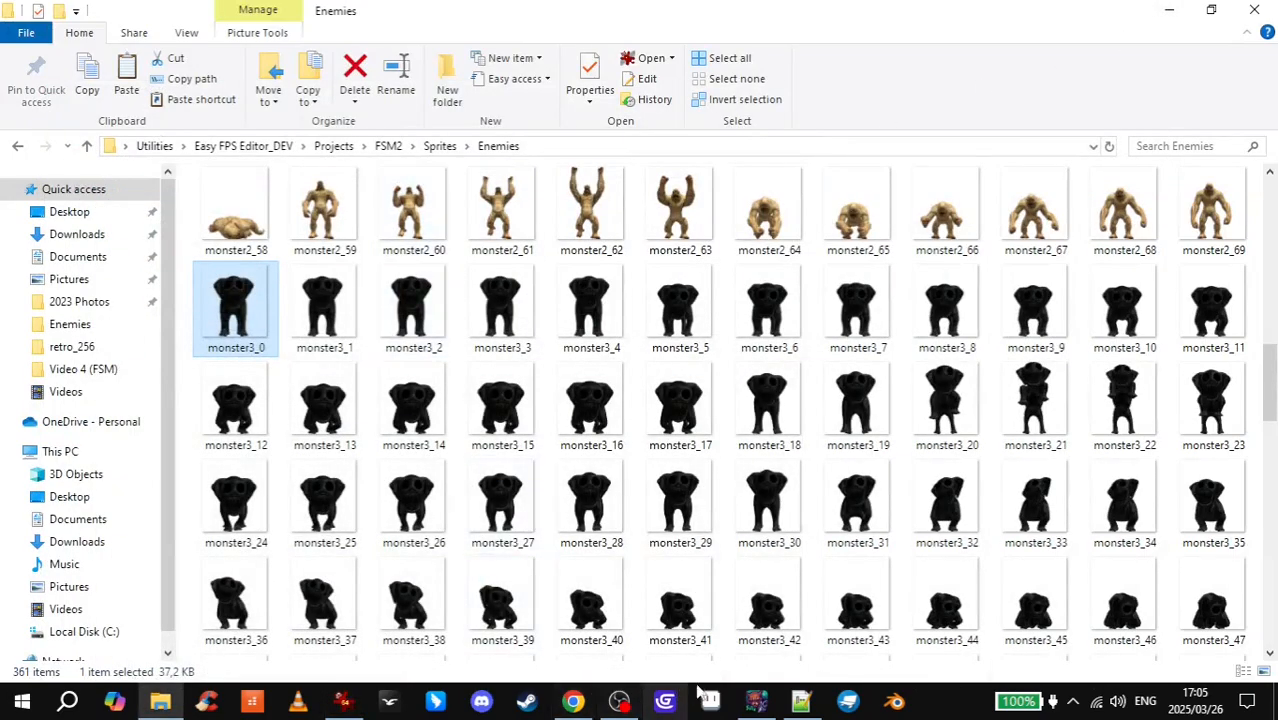
click(708, 700)
text(0)
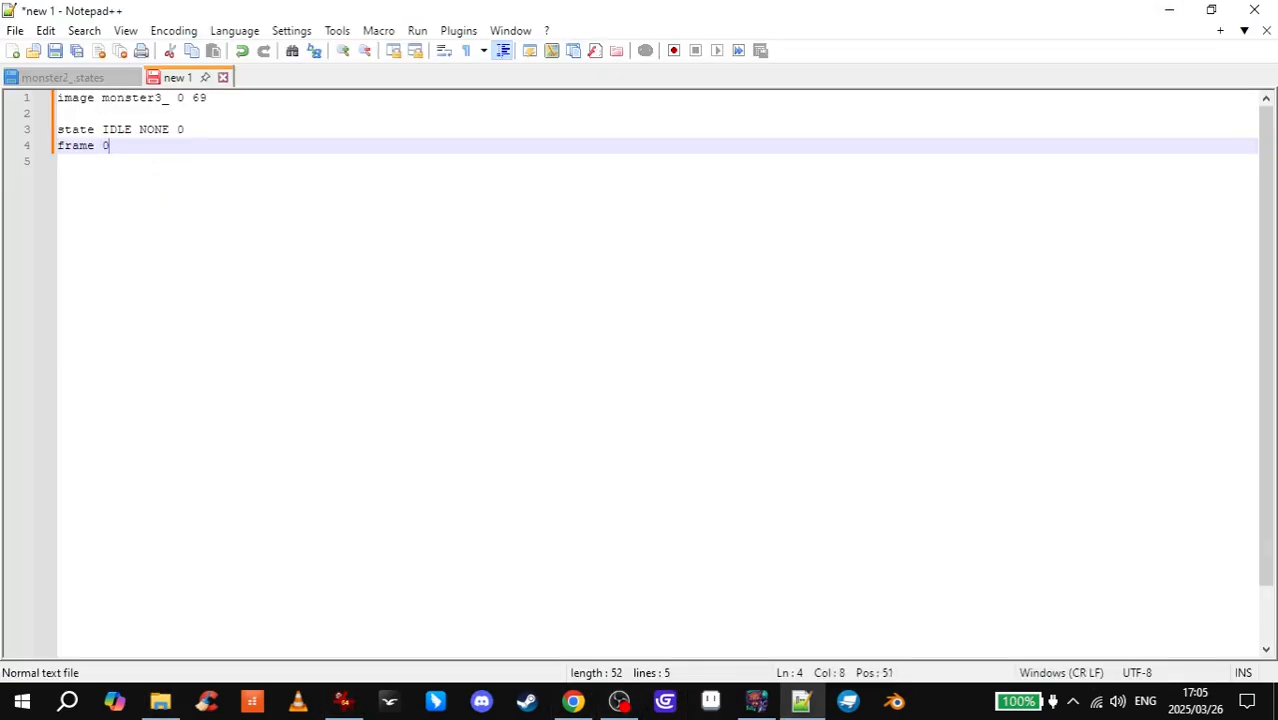
key(Return)
text(frame 1)
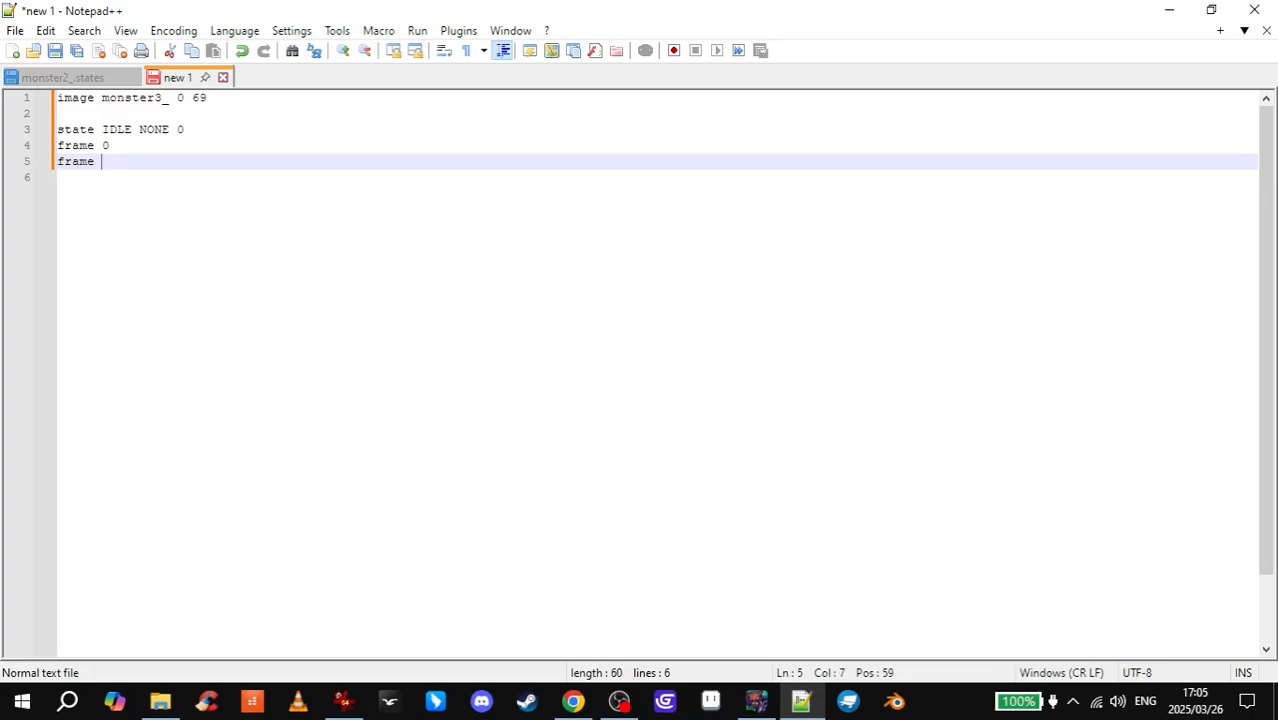
key(Return)
text(frame 2)
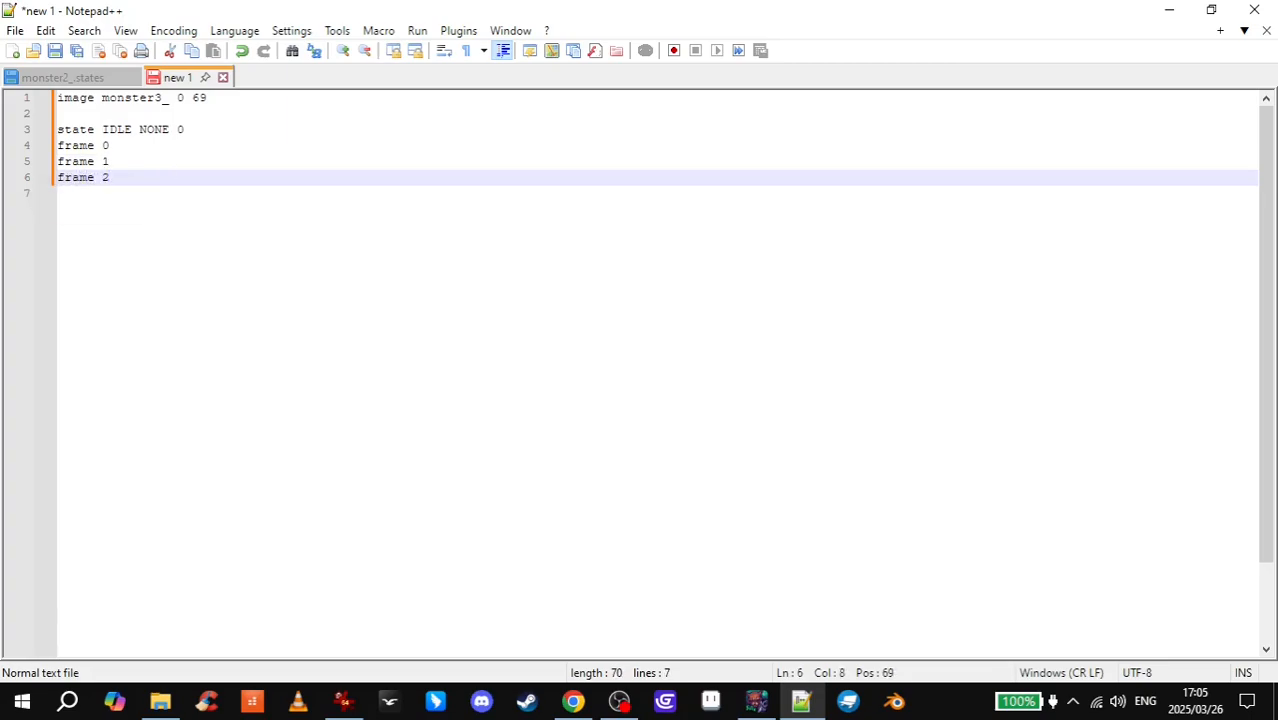
key(BackSpace)
key(BackSpace)
key(BackSpace)
key(BackSpace)
key(BackSpace)
key(BackSpace)
key(BackSpace)
key(BackSpace)
key(BackSpace)
key(BackSpace)
key(BackSpace)
key(BackSpace)
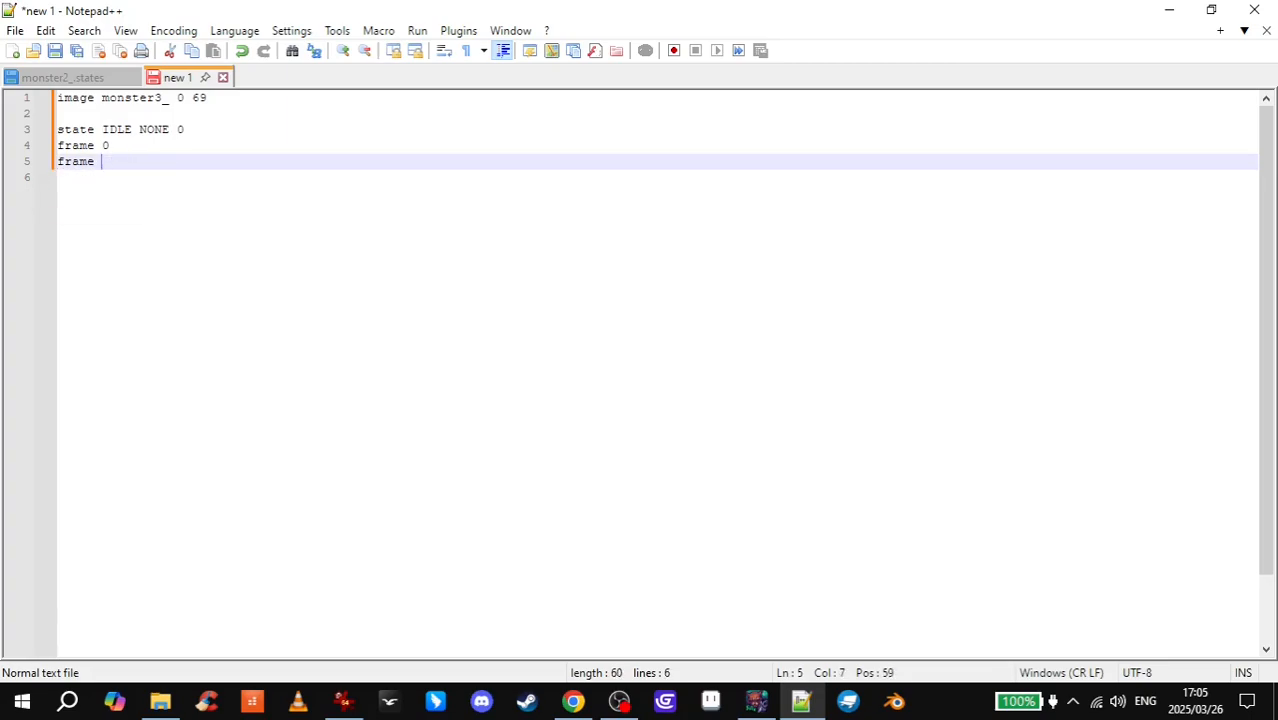
key(BackSpace)
key(BackSpace)
key(BackSpace)
key(BackSpace)
key(BackSpace)
key(BackSpace)
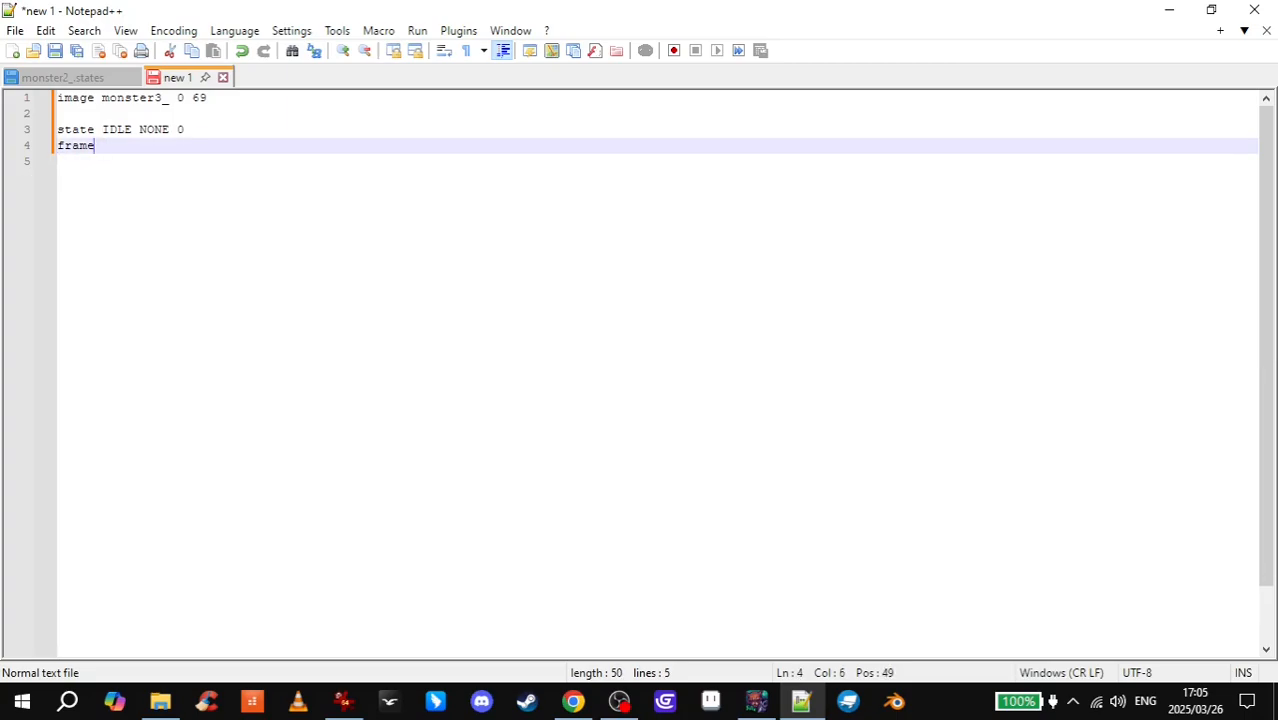
- Turn the started frame line into "frameset 0 4", check the range against the sprites in IrfanView, and return to Notepad++
text(set 0 4)
click(344, 701)
key(Right)
key(Right)
key(Right)
key(Right)
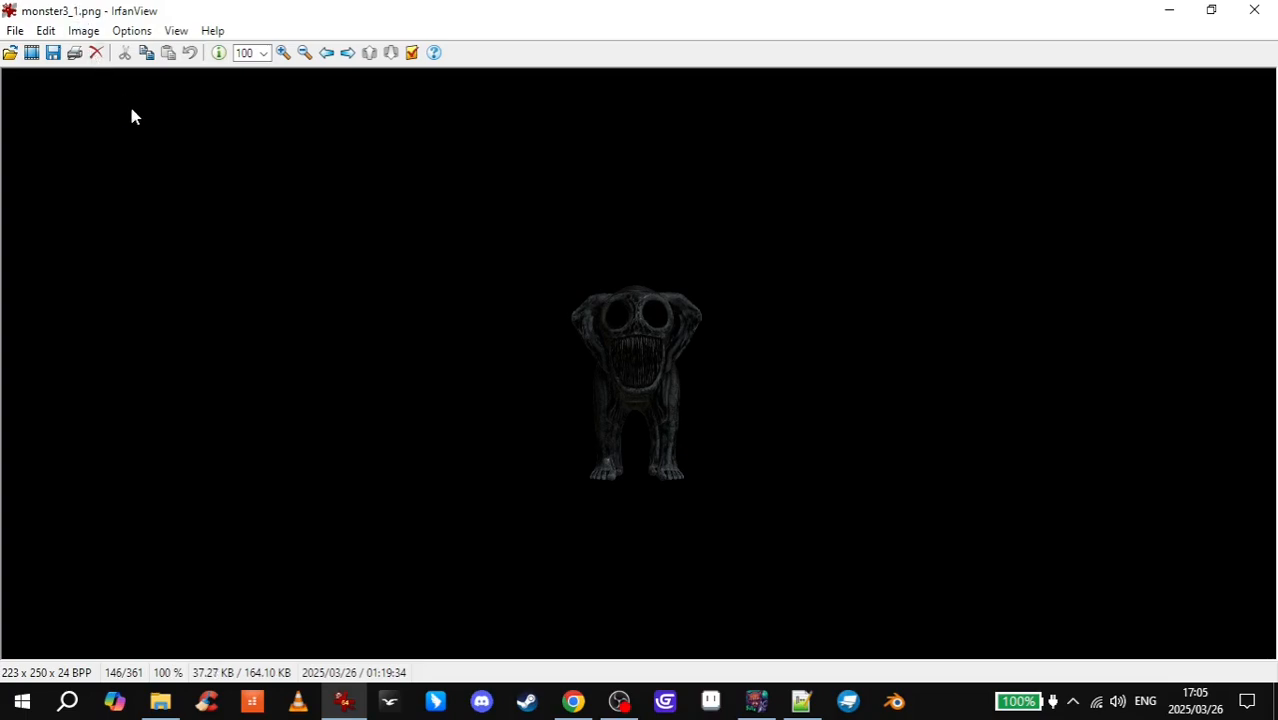
key(alt+Tab)
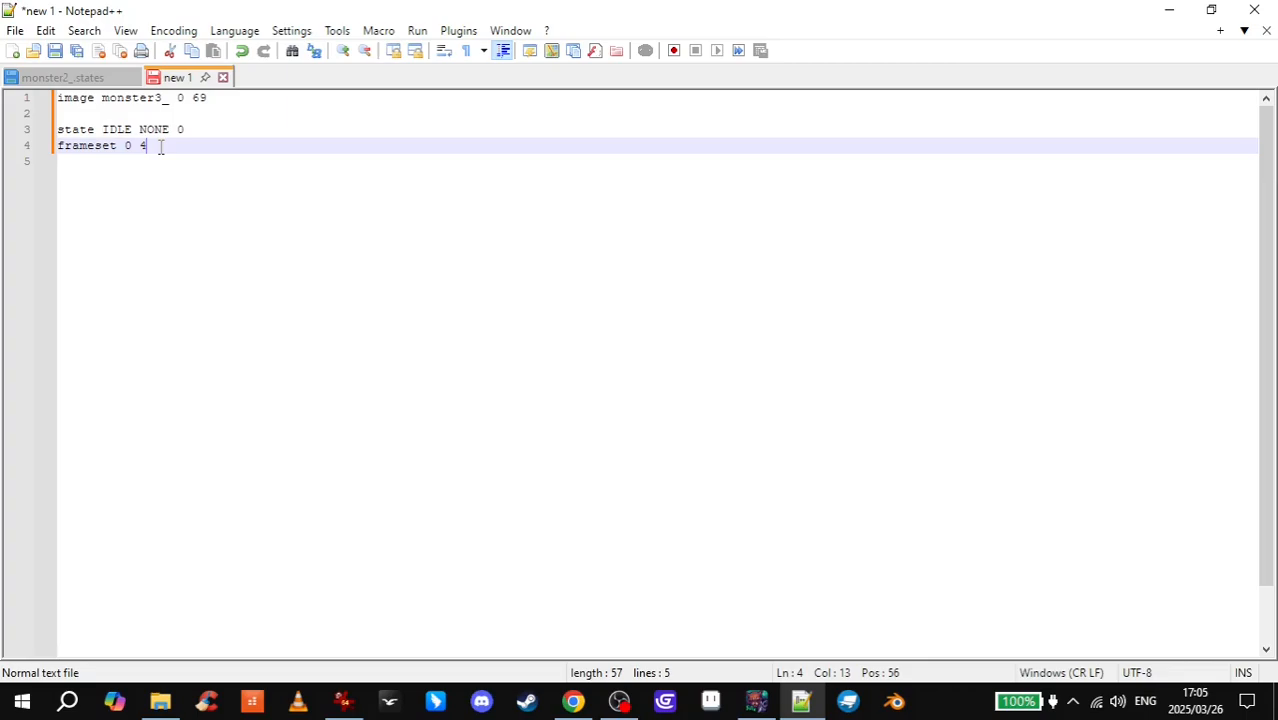
- Examine the duration, zero values and NONE/READY actions of the IDLE frame lines in monster2_.states, and return to the new document
key(ctrl+Tab)
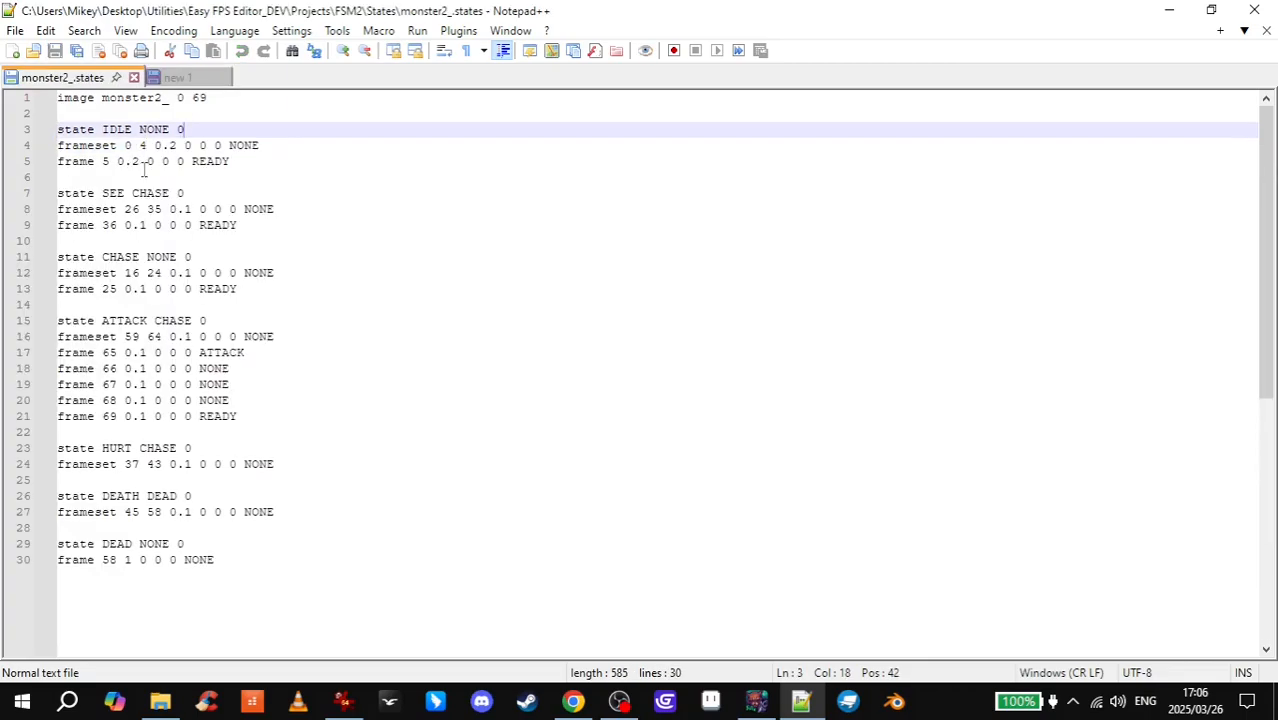
drag(155, 146, 222, 147)
click(184, 146)
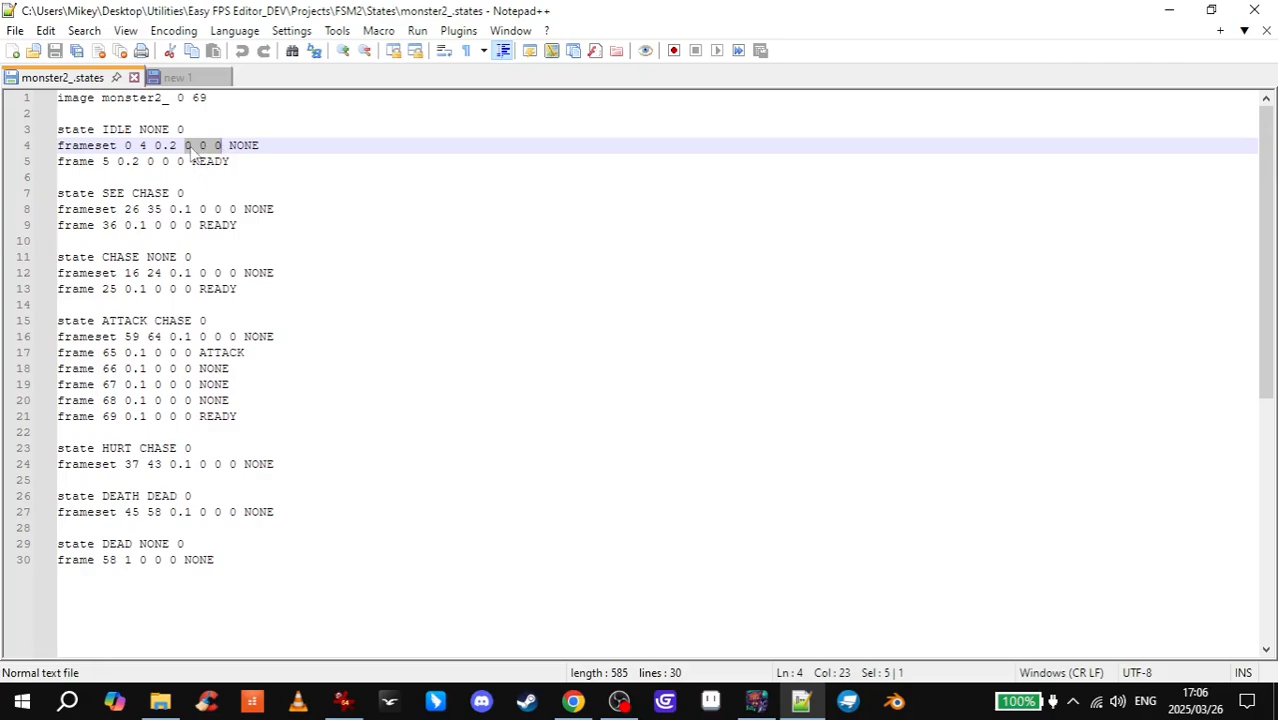
click(223, 148)
drag(230, 147, 270, 148)
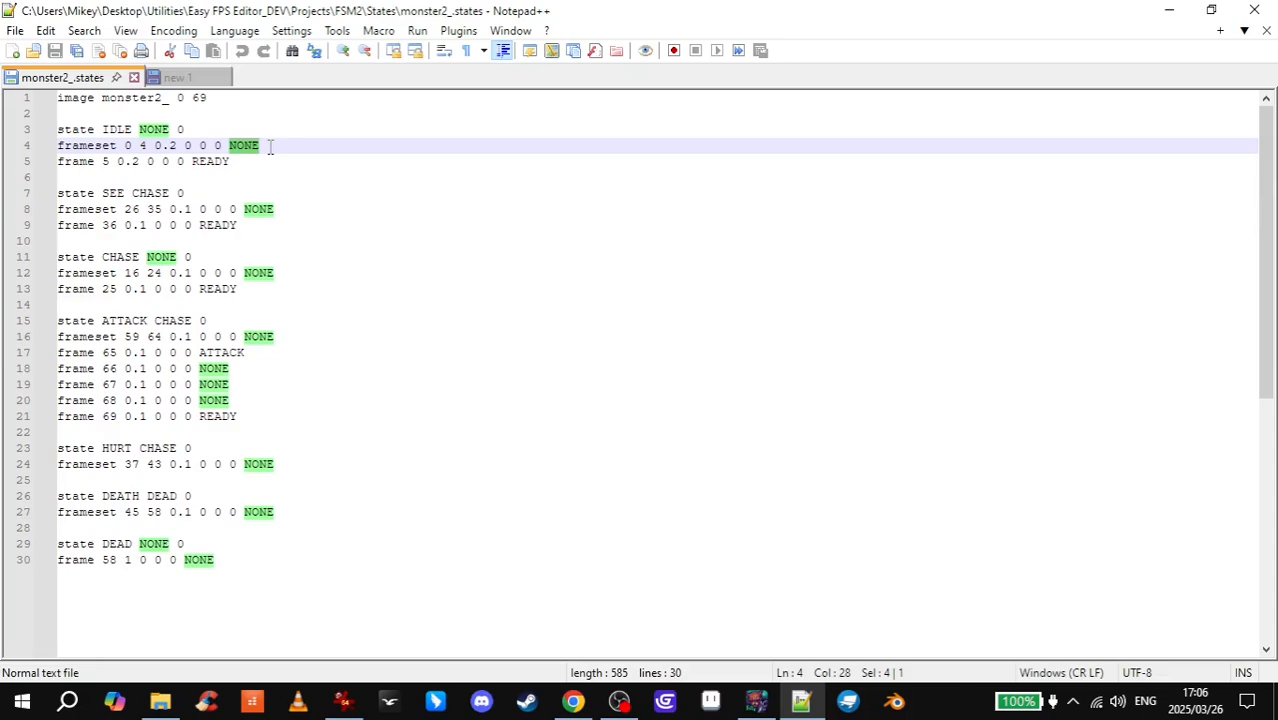
click(256, 162)
drag(192, 162, 229, 163)
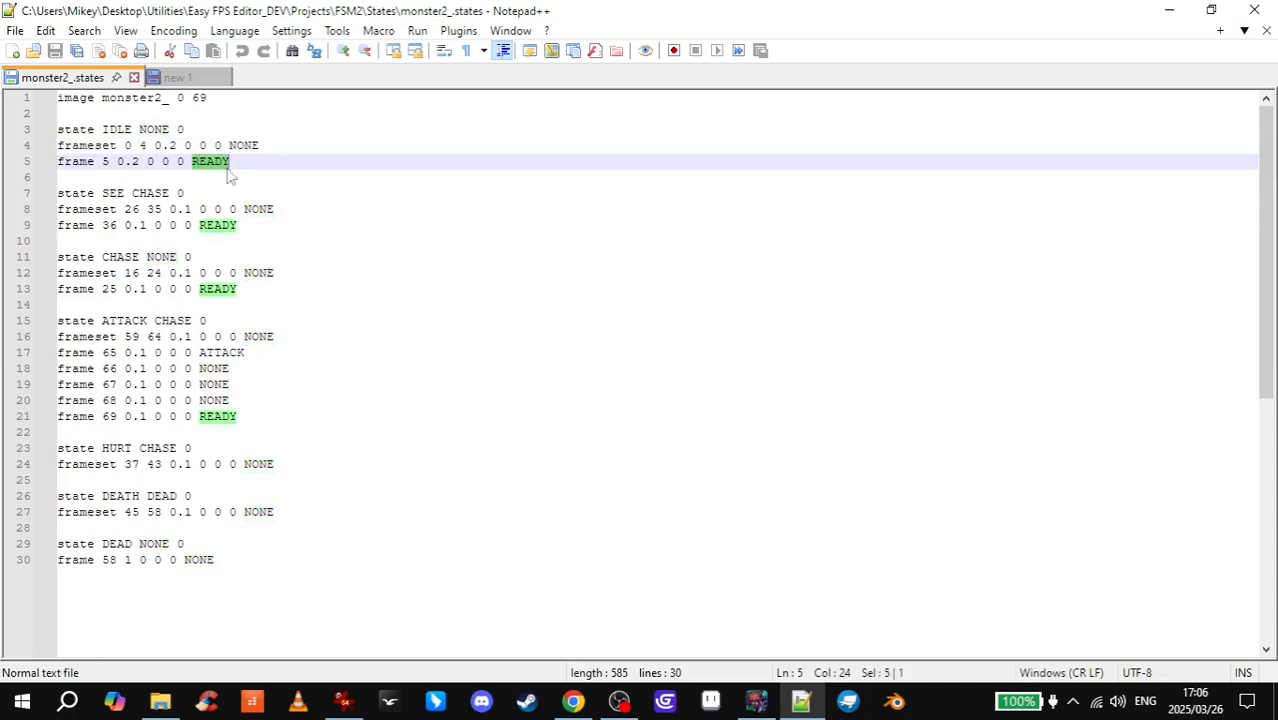
click(236, 164)
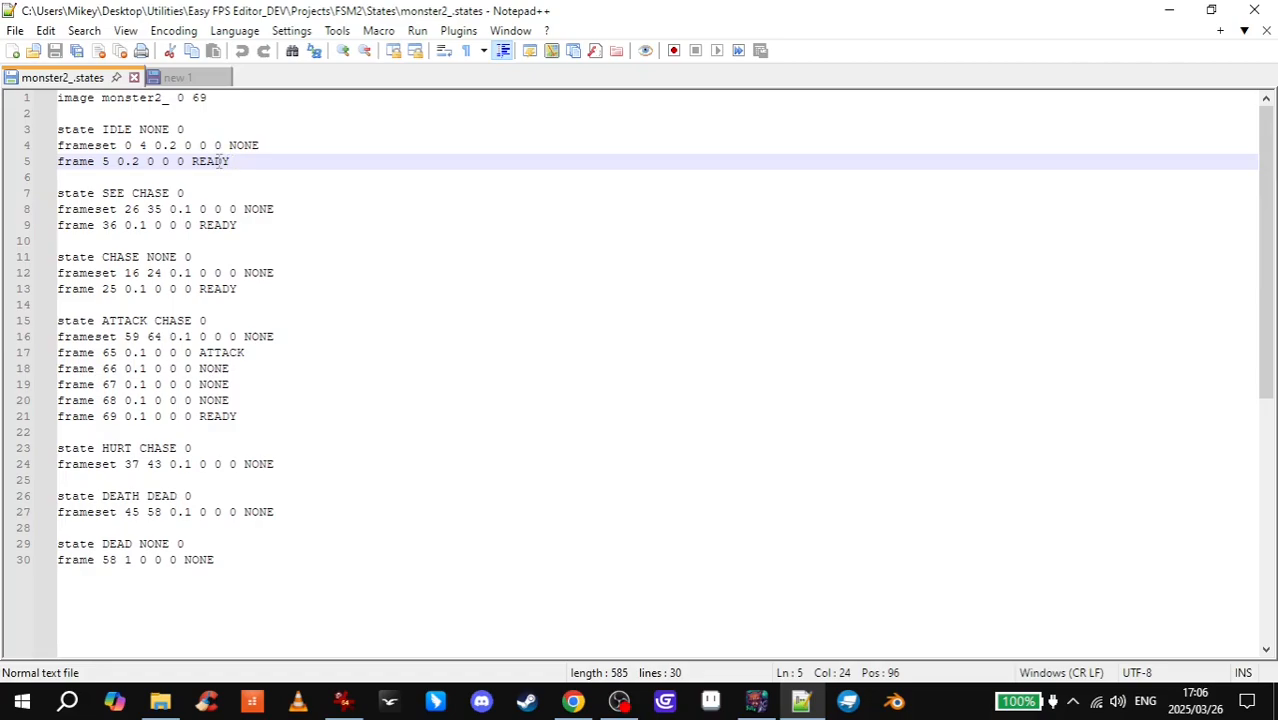
key(ctrl+Tab)
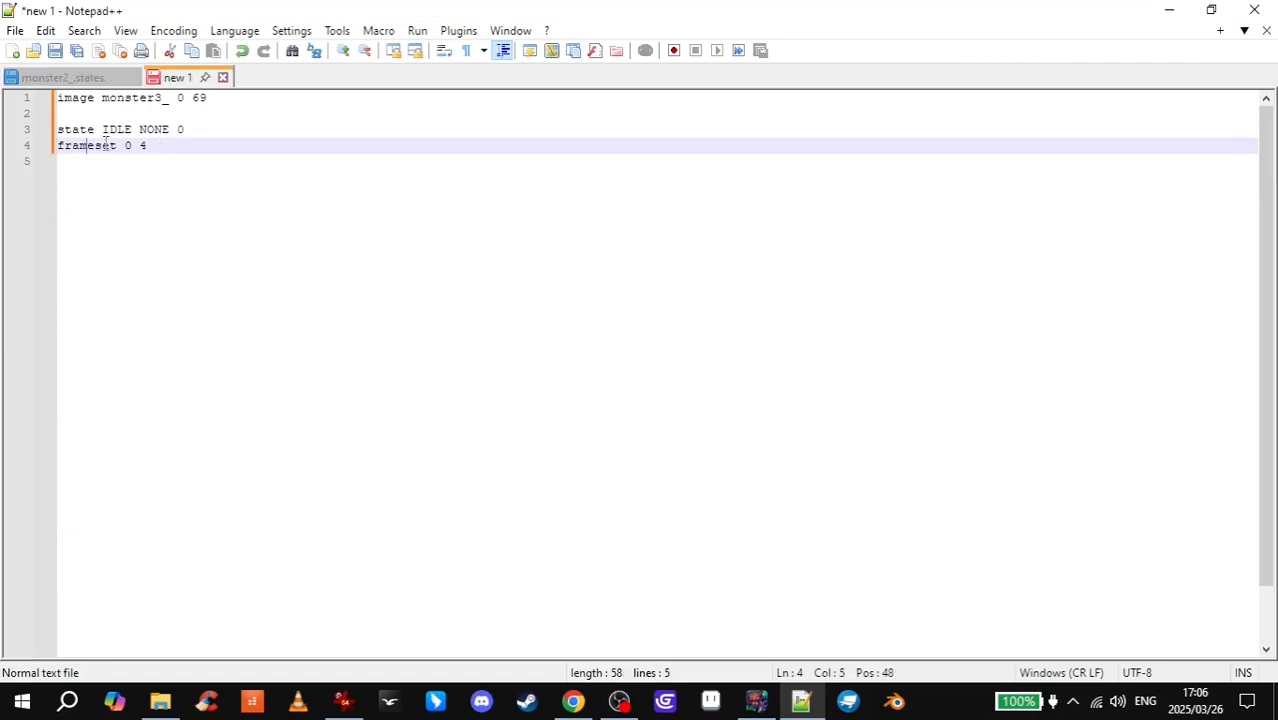
- Complete the IDLE frameset line with the values "0.2 0 0 0 NONE"
click(110, 145)
click(125, 145)
click(131, 144)
click(140, 143)
click(150, 145)
text(0.2 0 0 0 NONE)
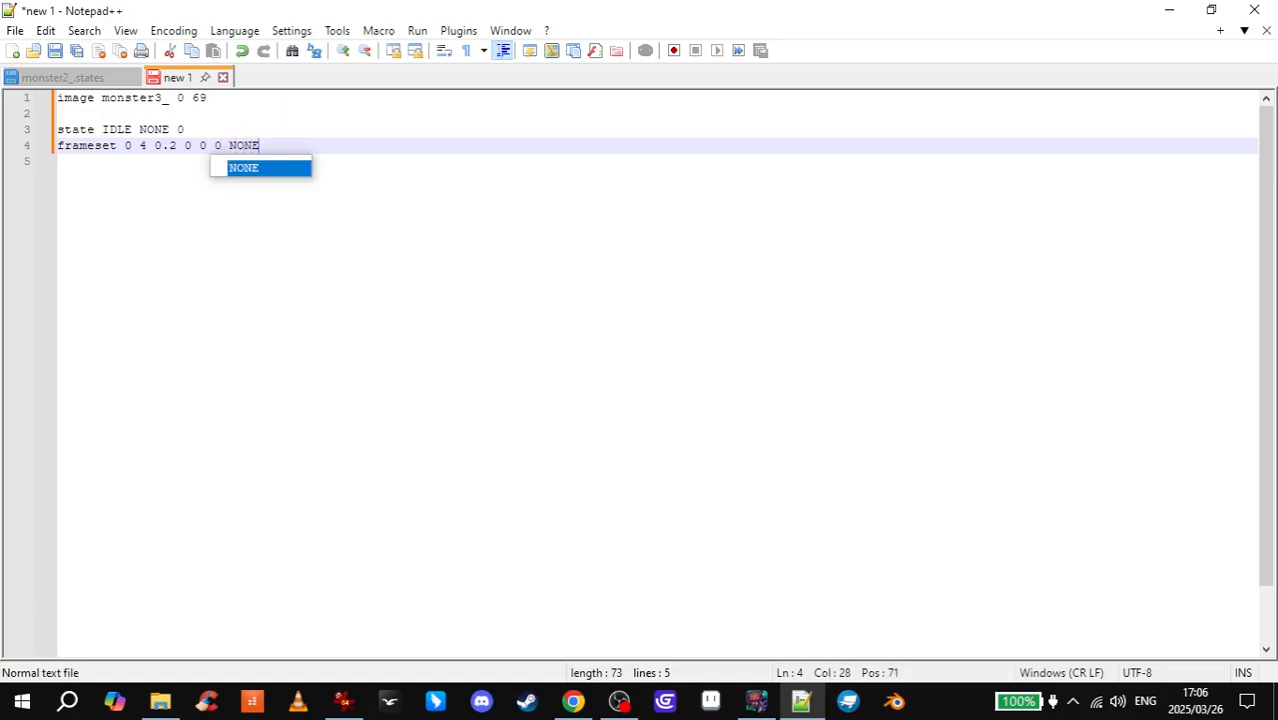
key(Return)
- Check the READY action on the IDLE state's last frame line in monster2_.states, and return to the new document
key(ctrl+Tab)
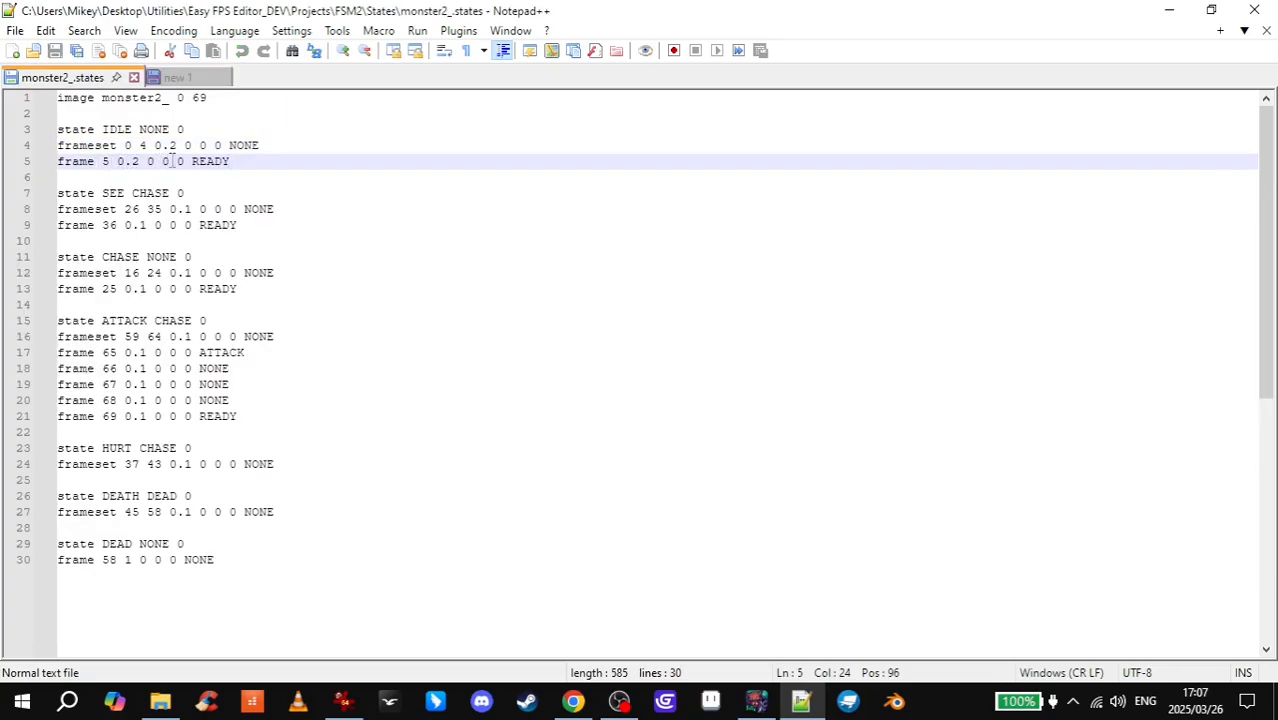
double_click(210, 161)
click(244, 163)
click(177, 77)
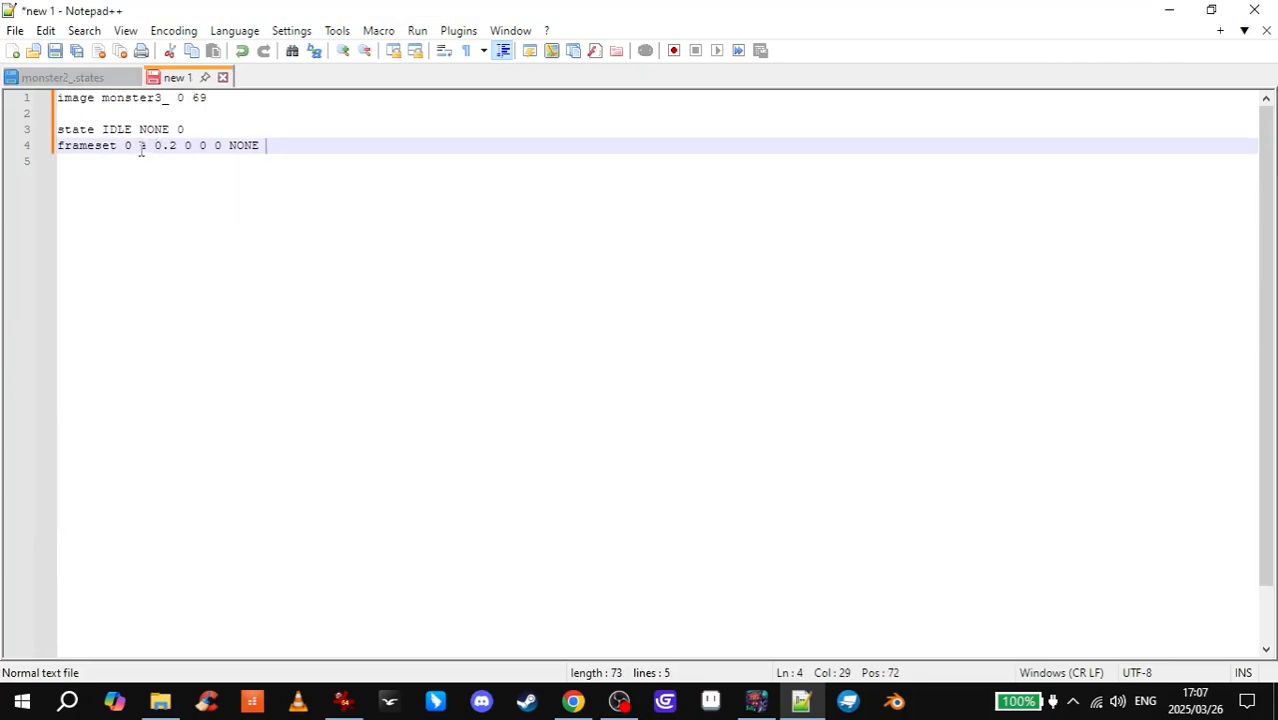
- Add the line "frame 4 0.2 0 0 0 READY" below the IDLE frameset line
double_click(141, 145)
text(4)
key(End)
key(Return)
text(frame )
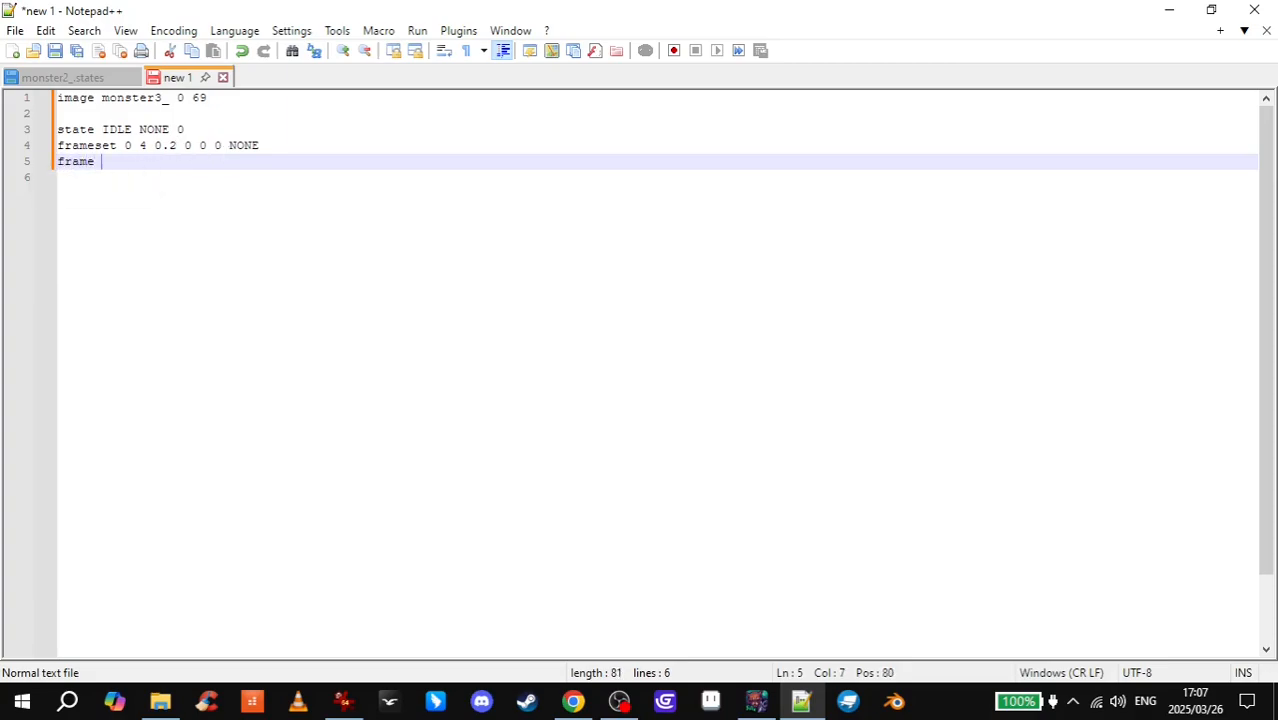
text(4 0.2 0 0 0)
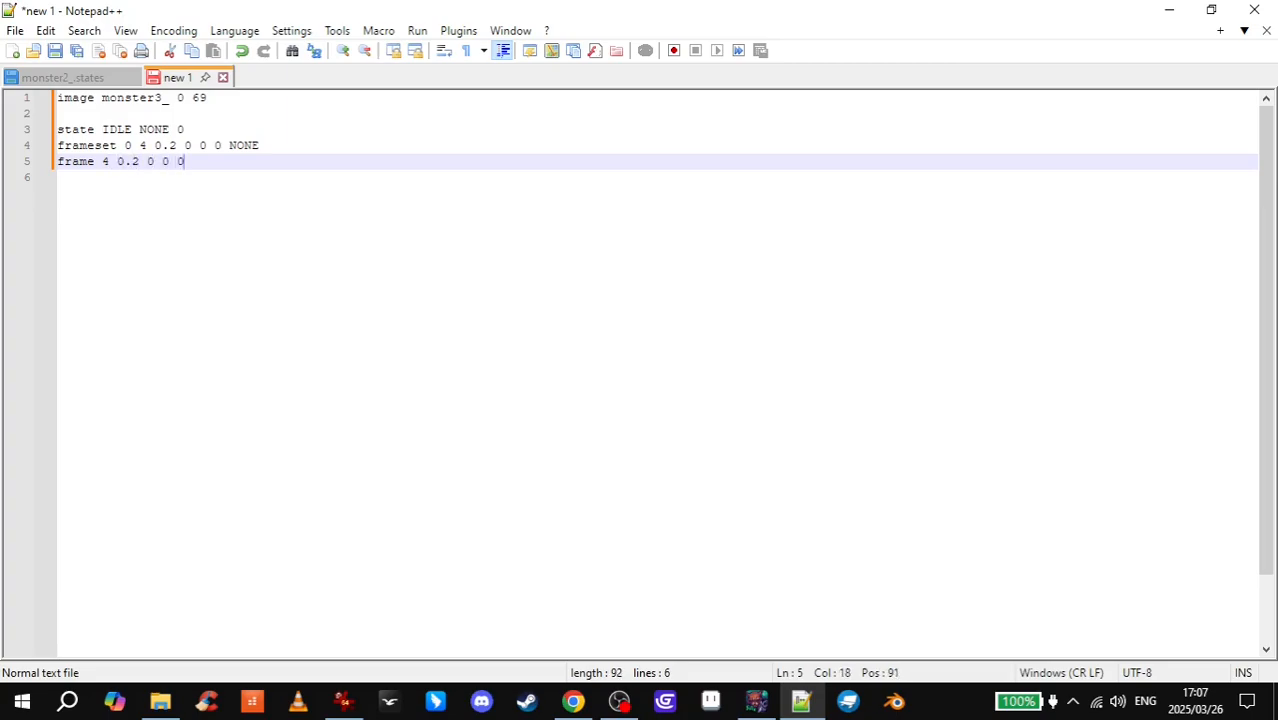
text( READY)
- Set the IDLE frameset's end frame to 3, and add a new line below the READY frame line
drag(64, 161, 131, 159)
double_click(142, 146)
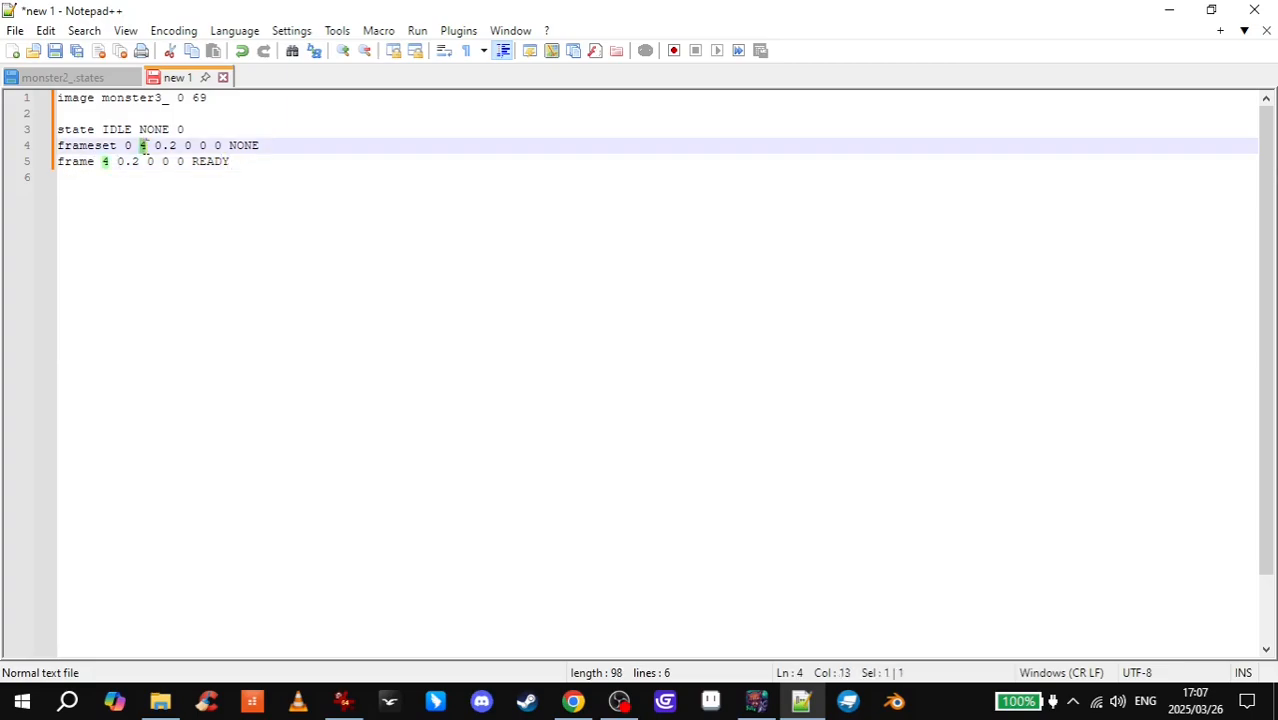
text(3)
drag(228, 145, 262, 145)
click(276, 145)
drag(58, 161, 117, 161)
click(240, 162)
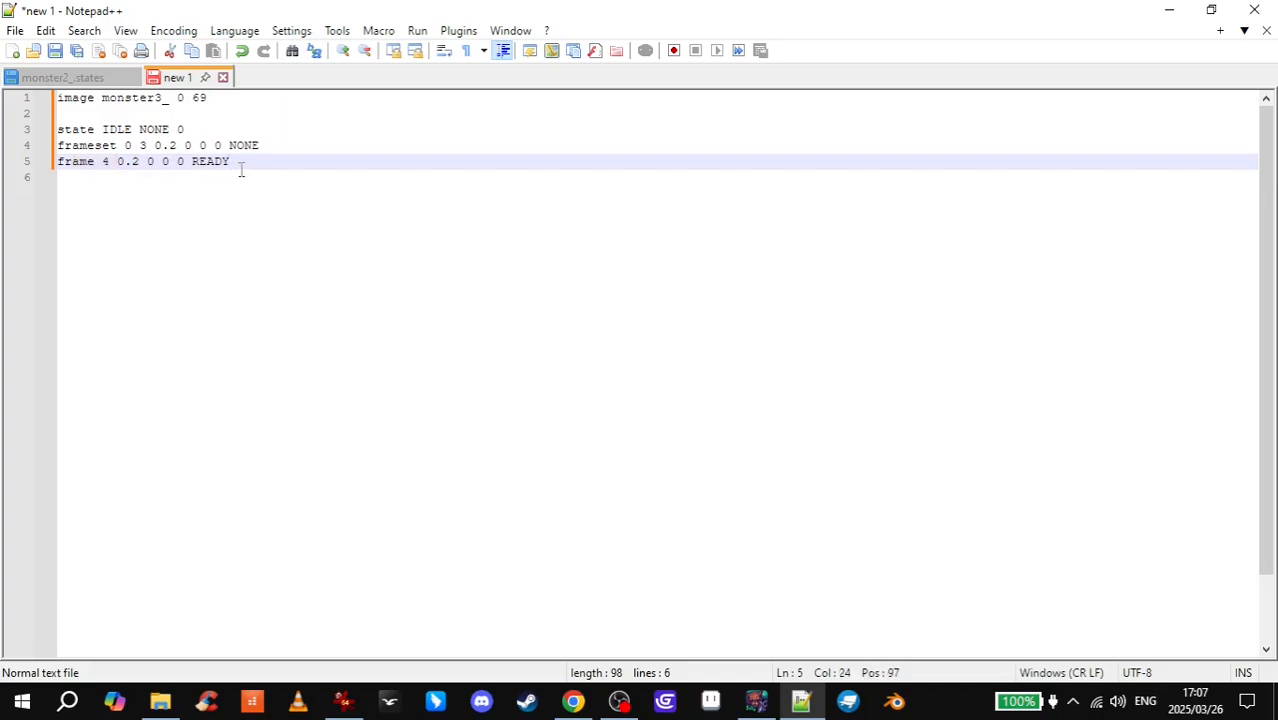
key(Return)
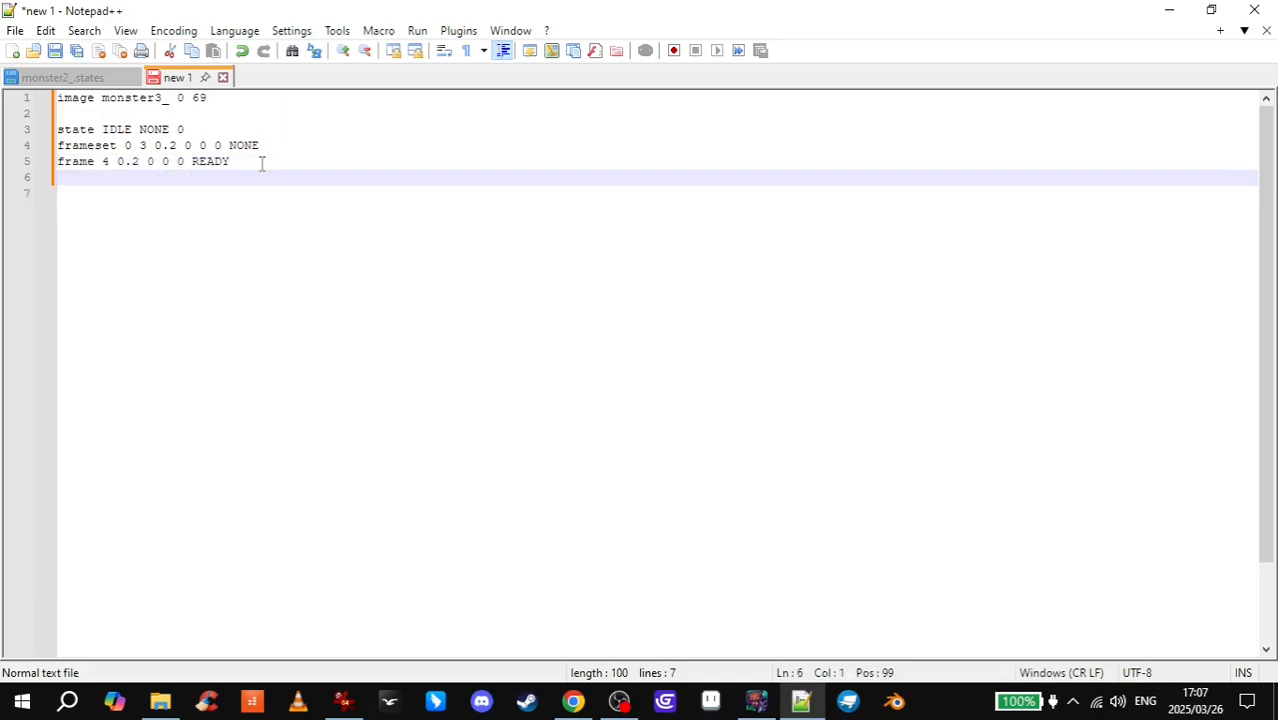
- Add the line "state SEE CHASE 0" below the IDLE state after a blank line, following the SEE state in monster2_.states
key(Return)
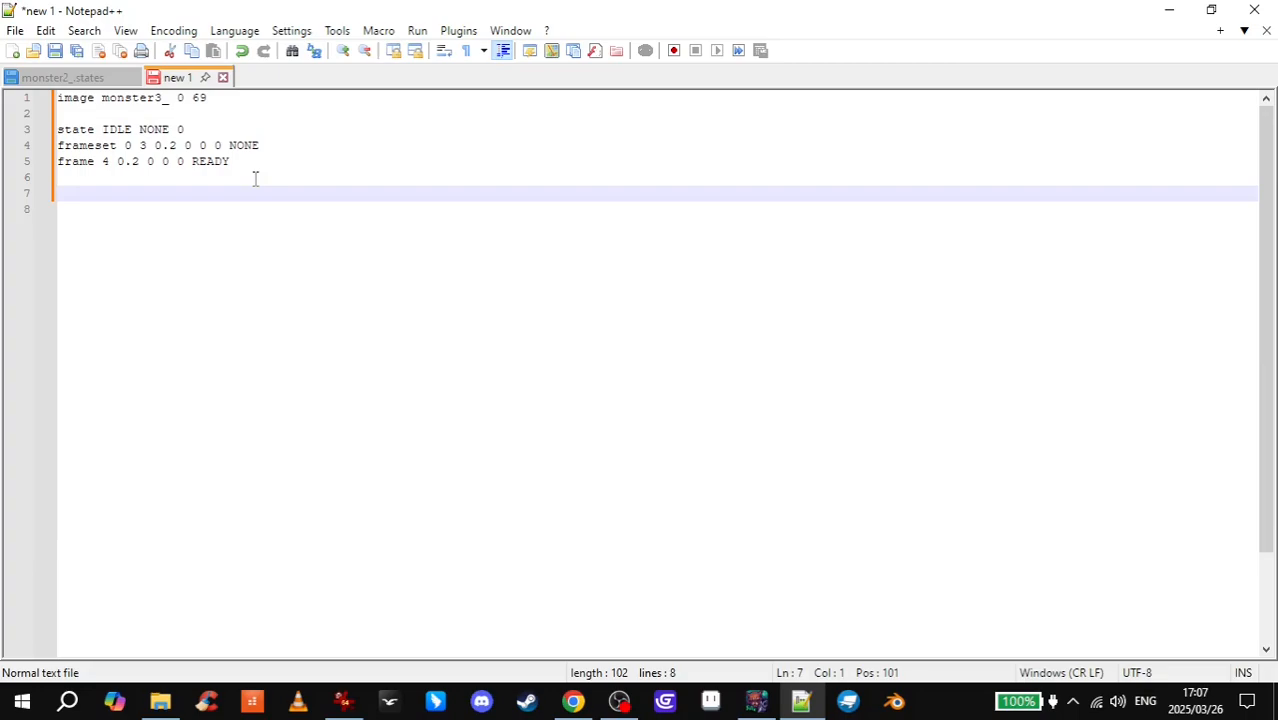
key(ctrl+Tab)
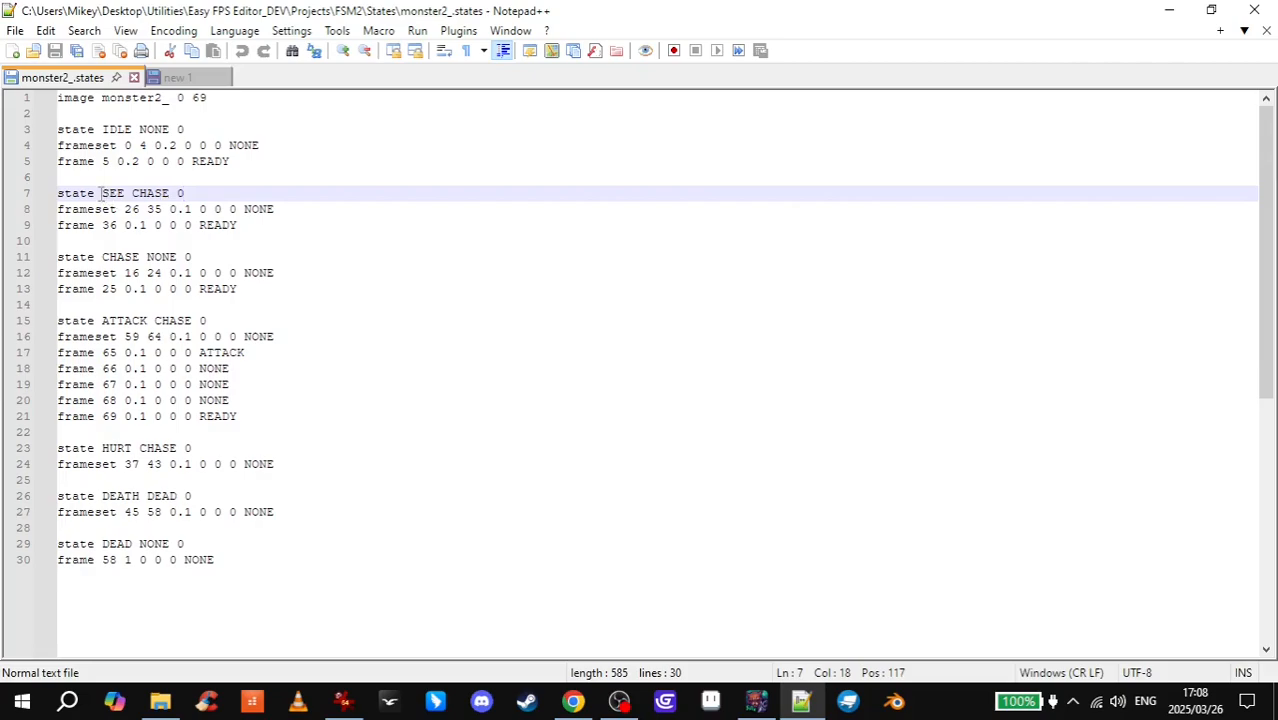
drag(101, 193, 172, 194)
click(176, 193)
click(176, 77)
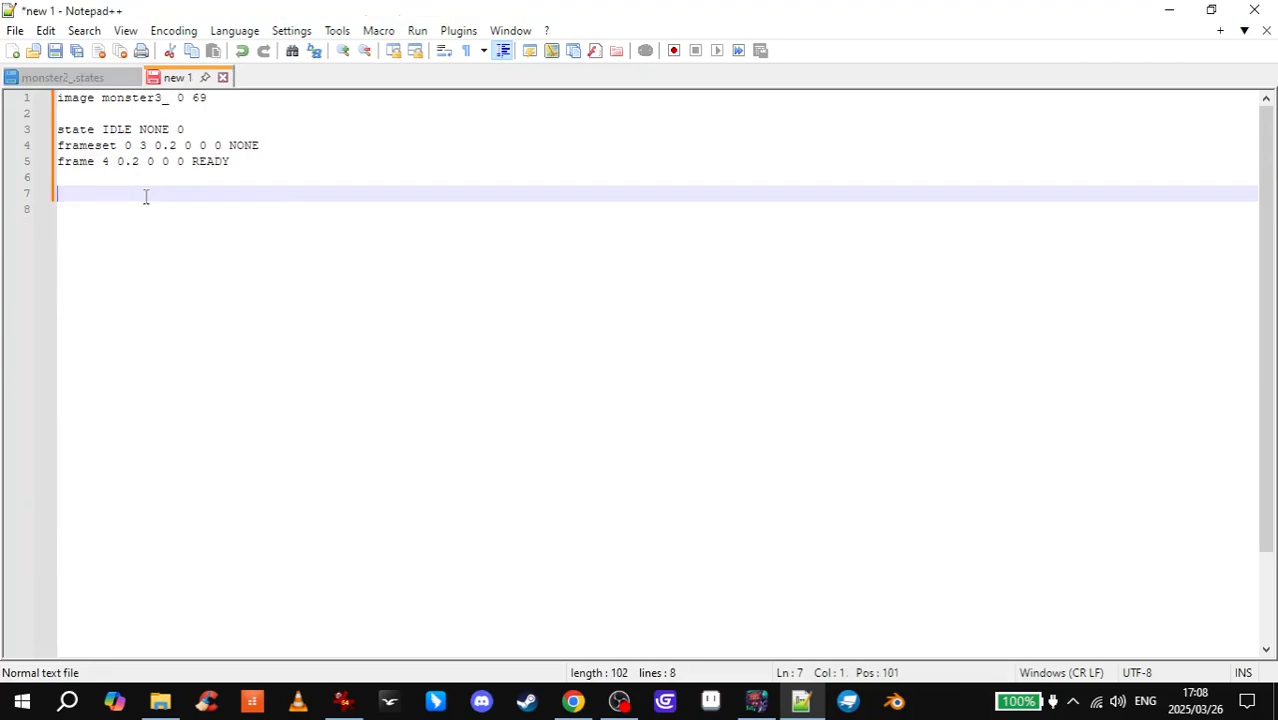
text(state SEE CHASE)
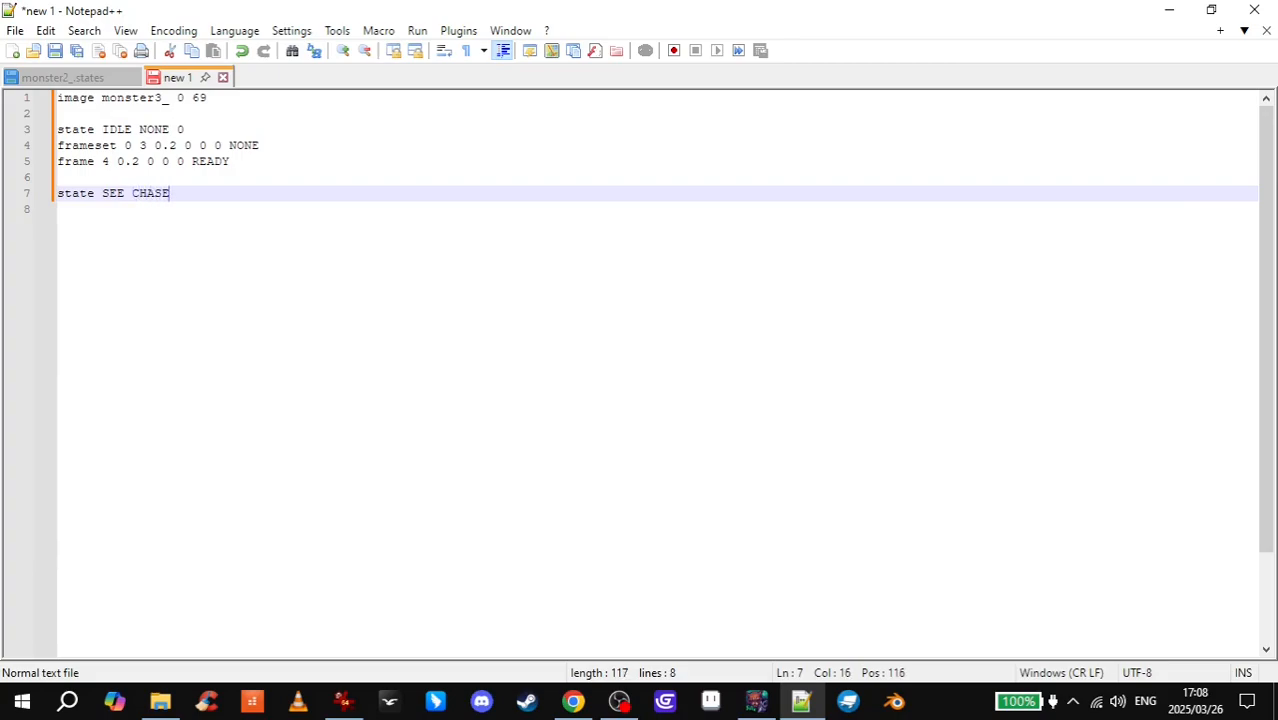
text( 0)
key(Return)
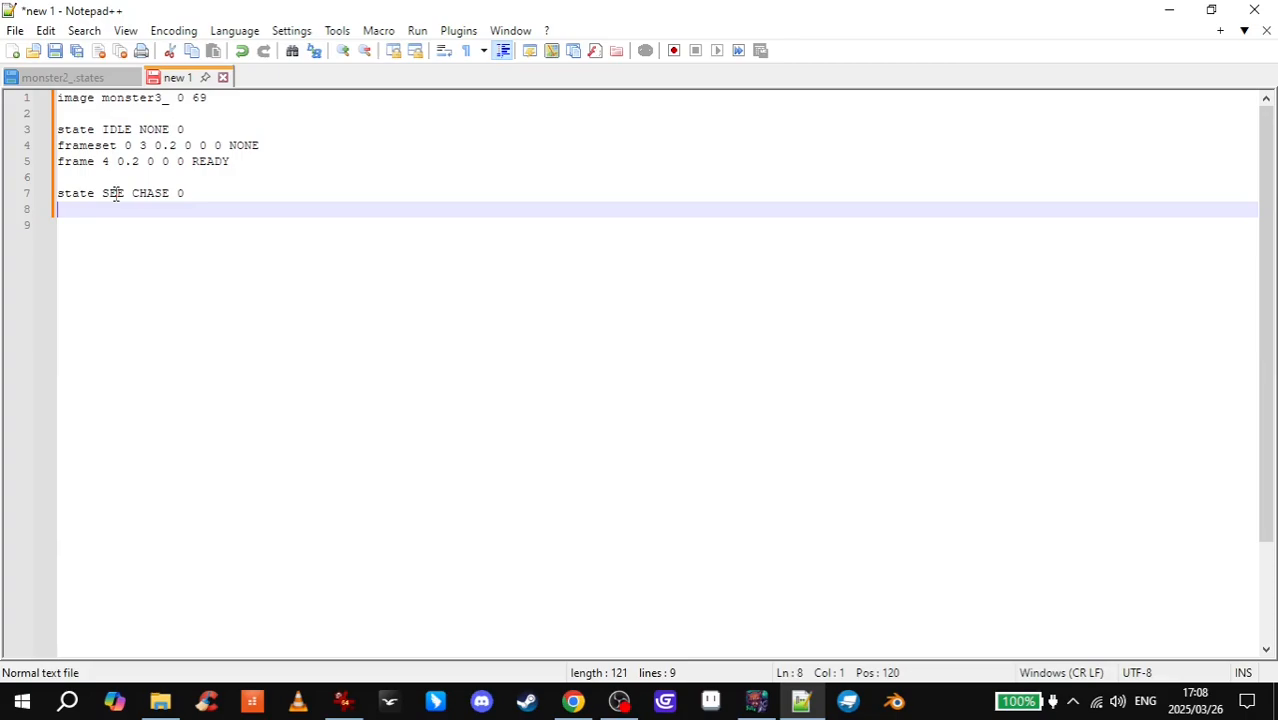
- Switch to IrfanView, examine the monster3_ sprites from monster3_5.png onward for the SEE animation's frame range, and return to Notepad++
click(343, 701)
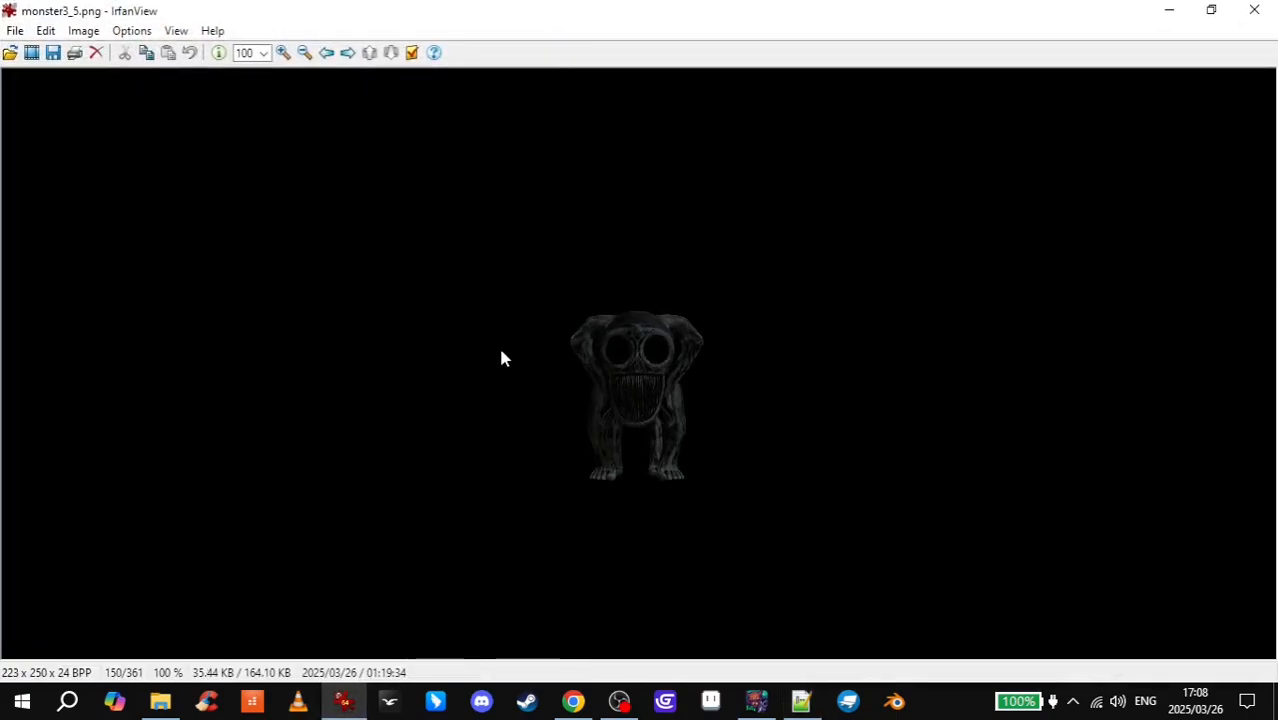
key(Right)
key(Right)
key(Right)
key(Right)
key(Right)
key(Right)
key(Right)
key(Right)
key(Right)
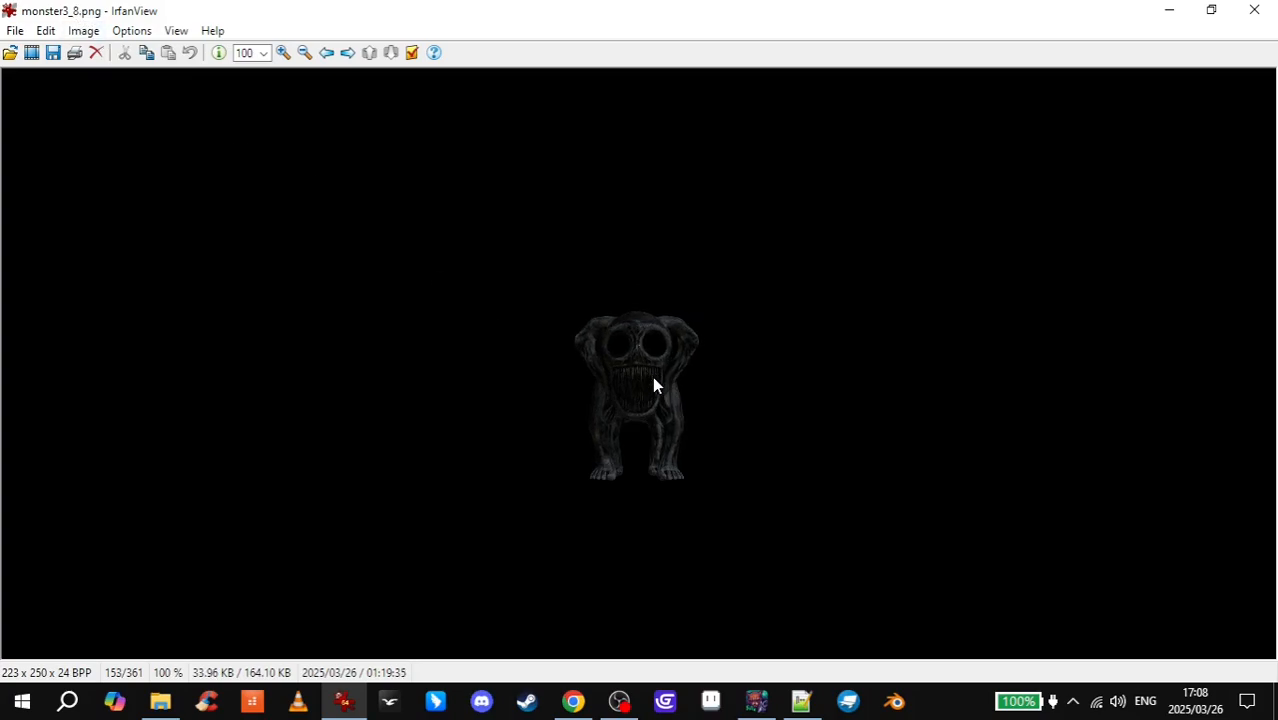
key(Right)
key(Right)
key(Right)
key(Right)
key(Right)
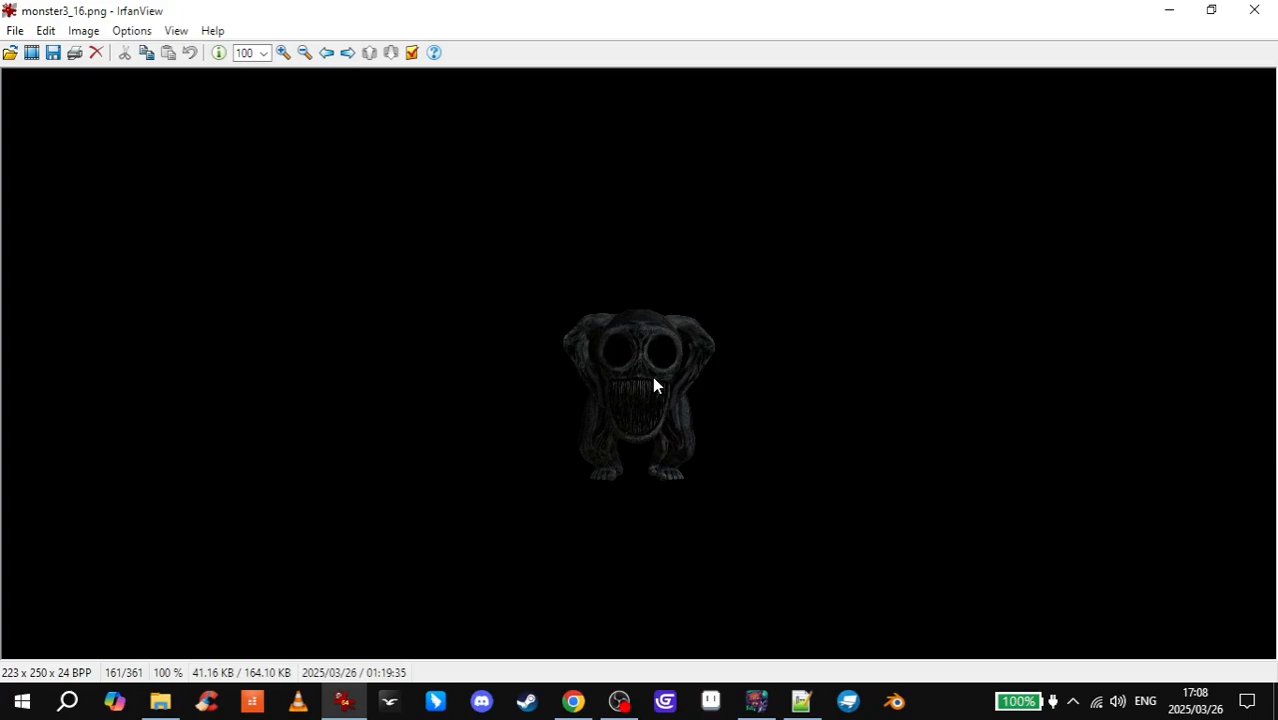
key(Left)
click(1173, 14)
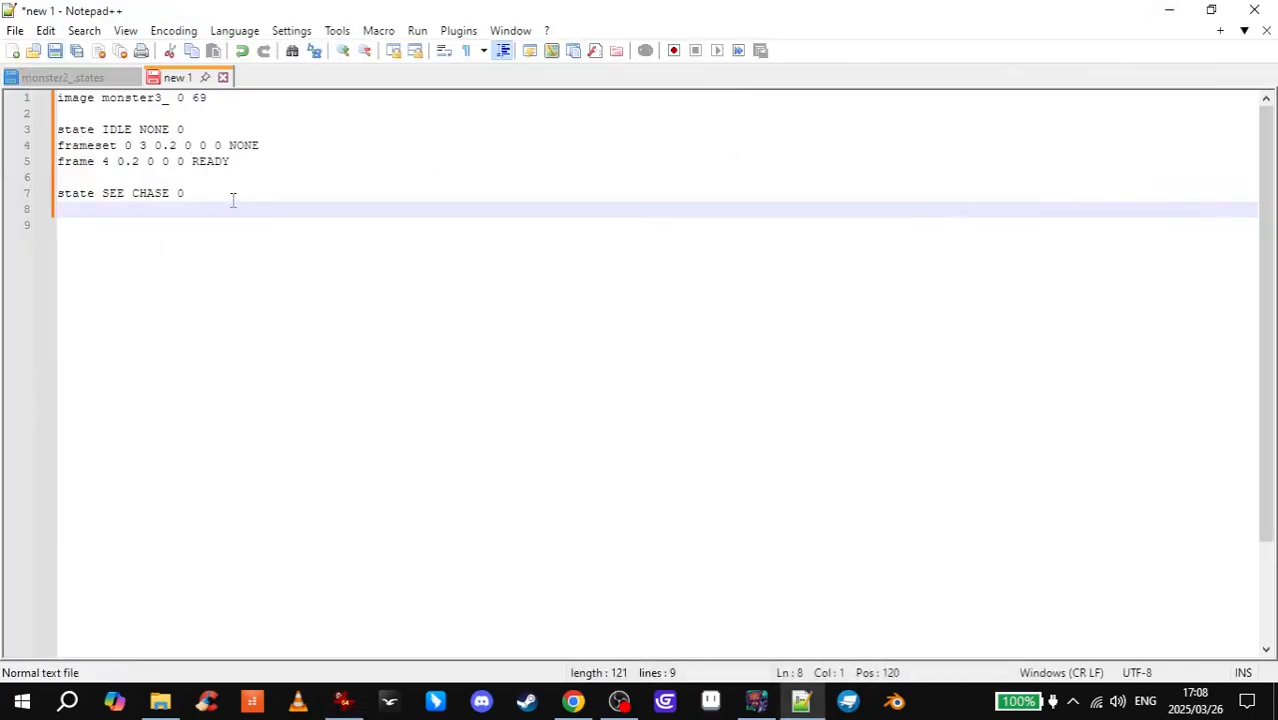
- Add the line "frameset 5 17 0.1 0 0 0 NONE" under the SEE state
text(frameset 5)
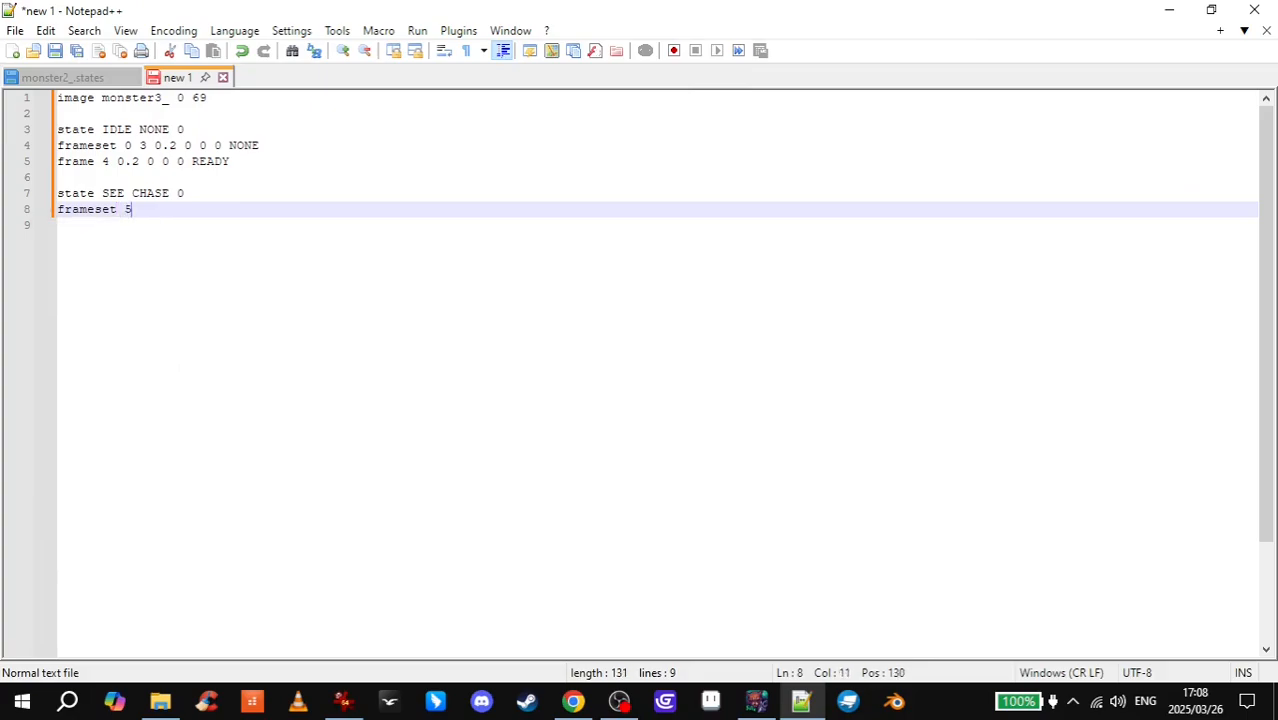
text( 17 0.1 0 0 0 NONE)
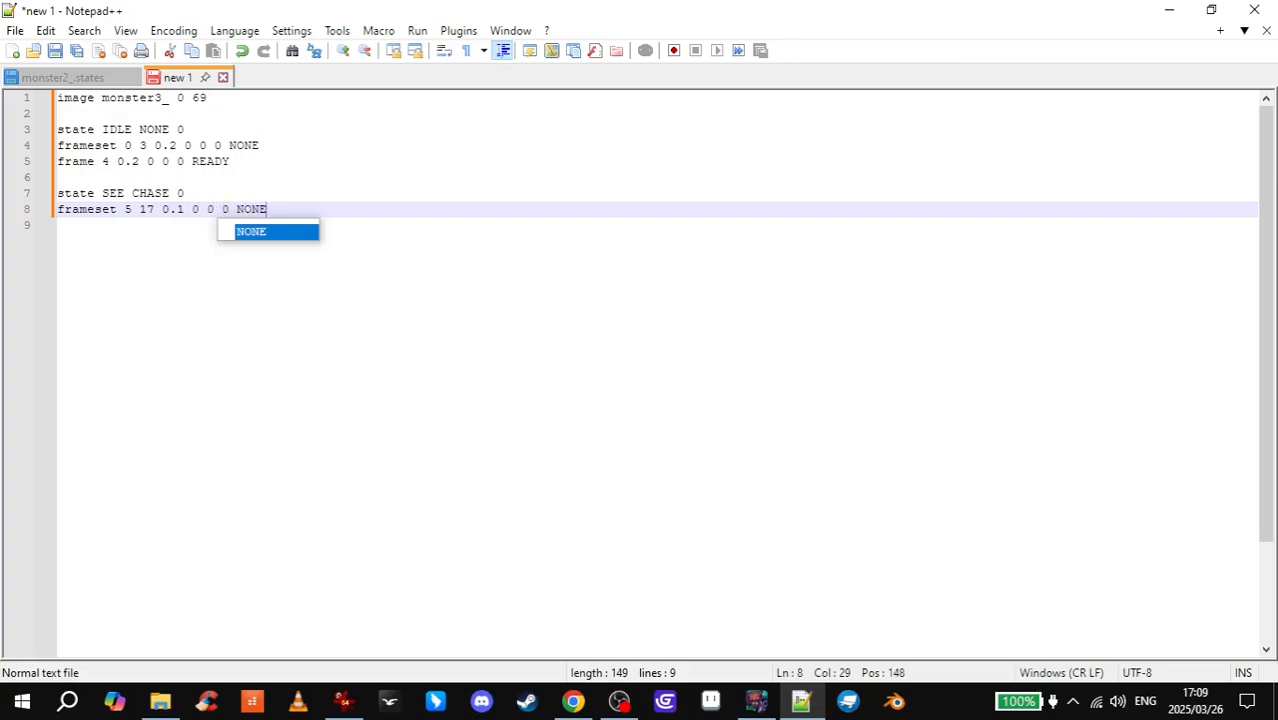
key(Return)
- Check the SEE state's final frame line in monster2_.states, and add "frame 17 0.1 0 0 0 READY" below the new SEE frameset
click(98, 78)
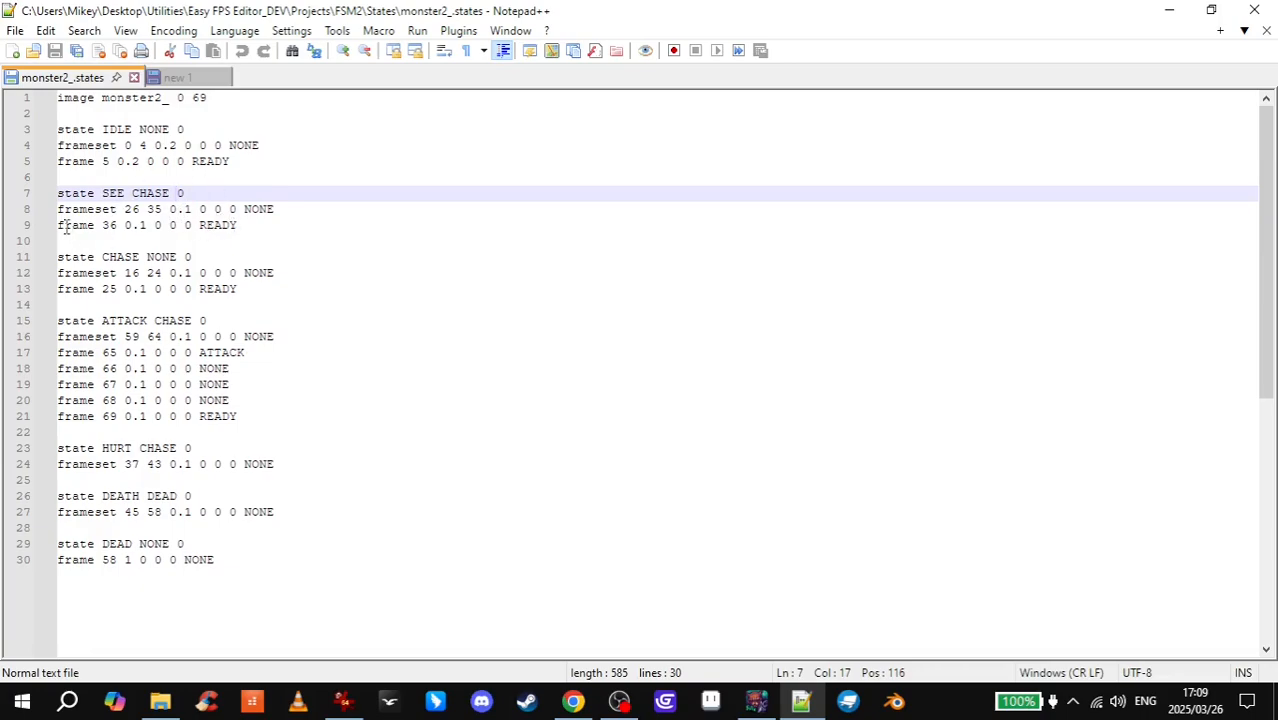
click(186, 77)
key(Return)
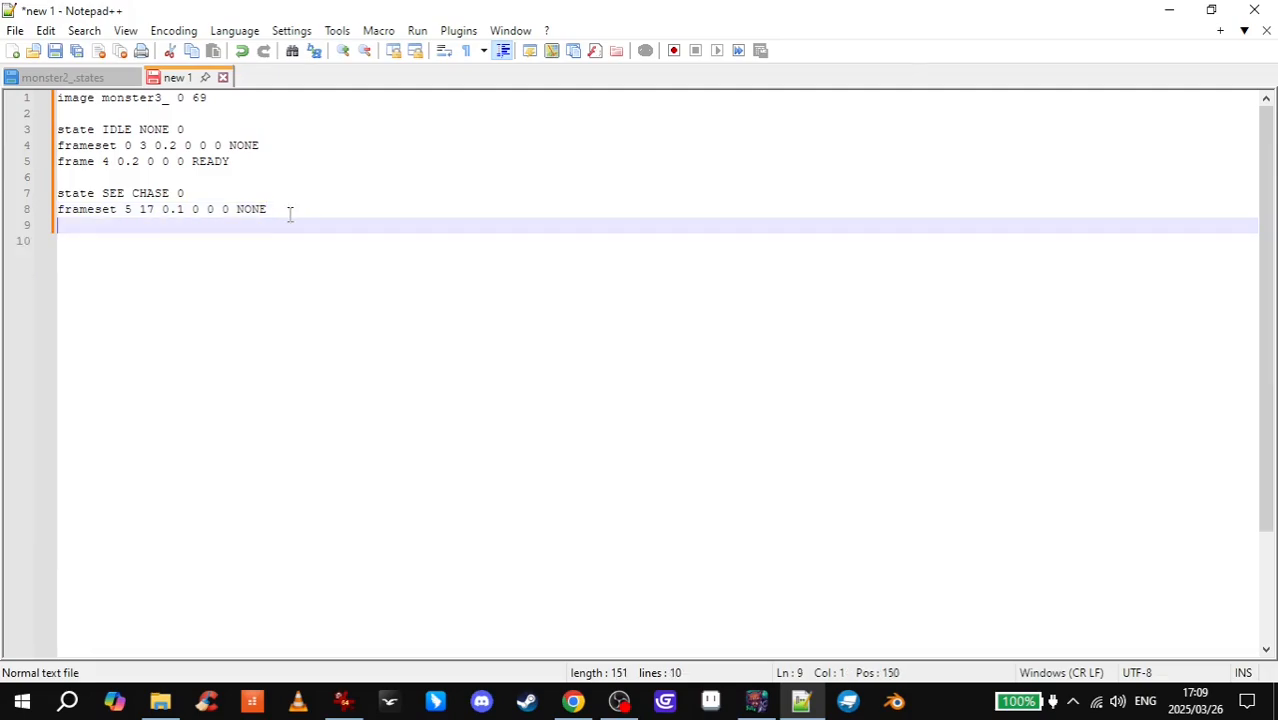
text(frame 17 0.1)
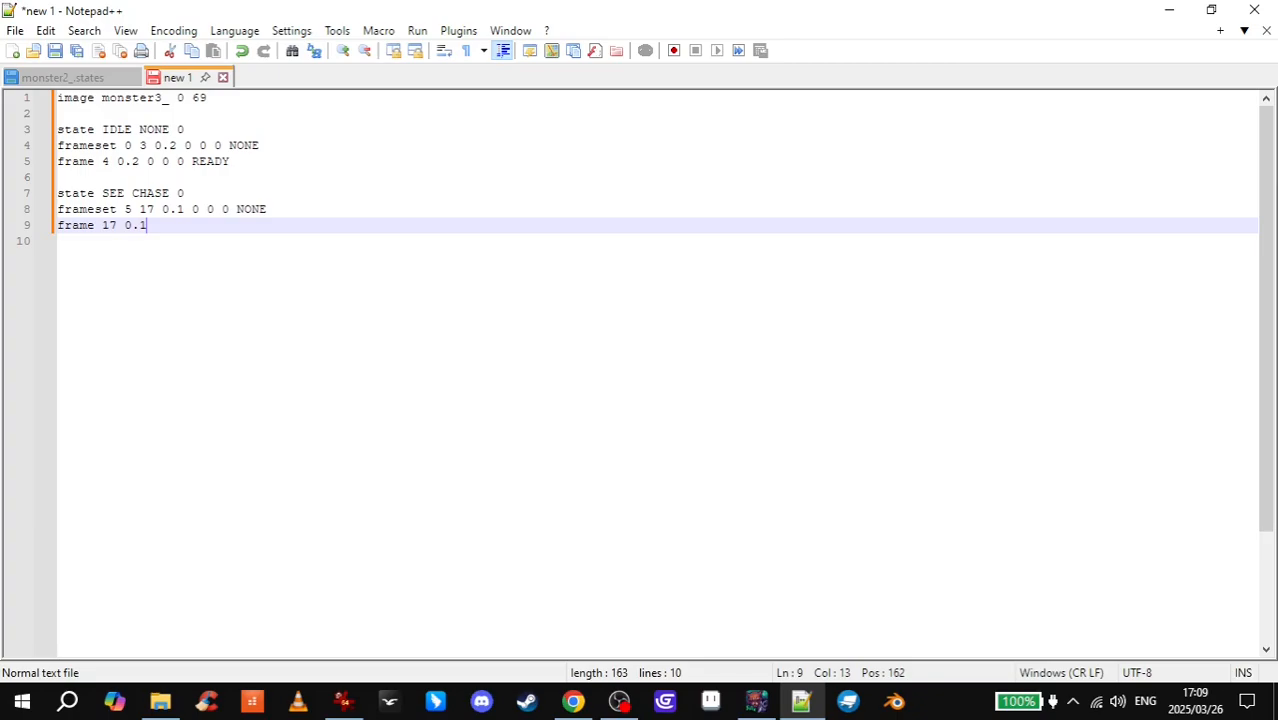
text( 0 0 0 READY)
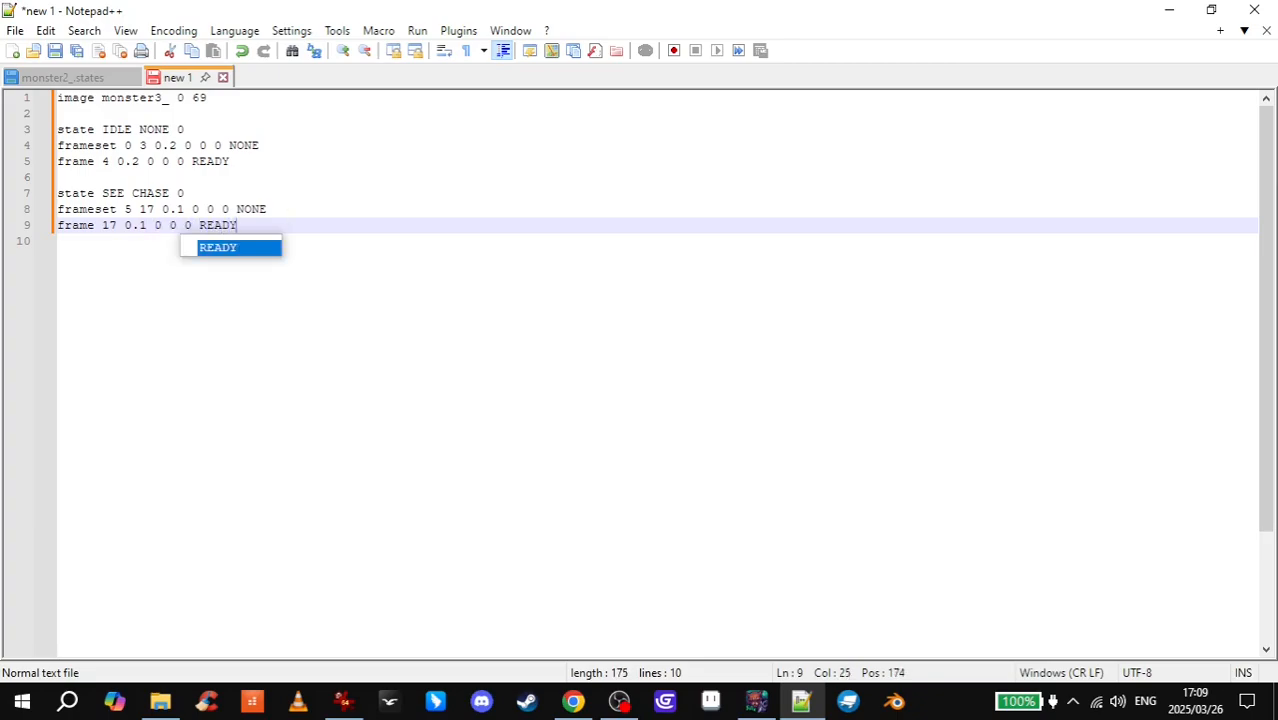
click(301, 227)
- Set the SEE frameset's end frame to 16
click(107, 226)
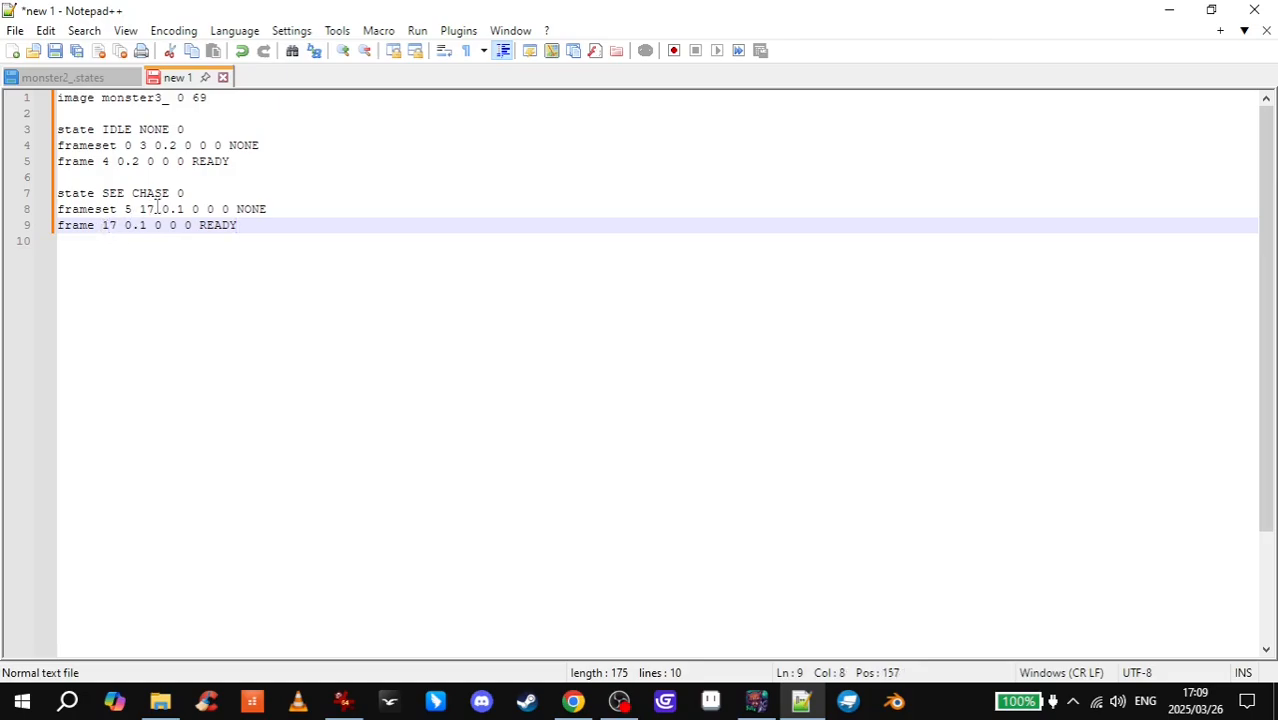
drag(157, 209, 149, 210)
text(6)
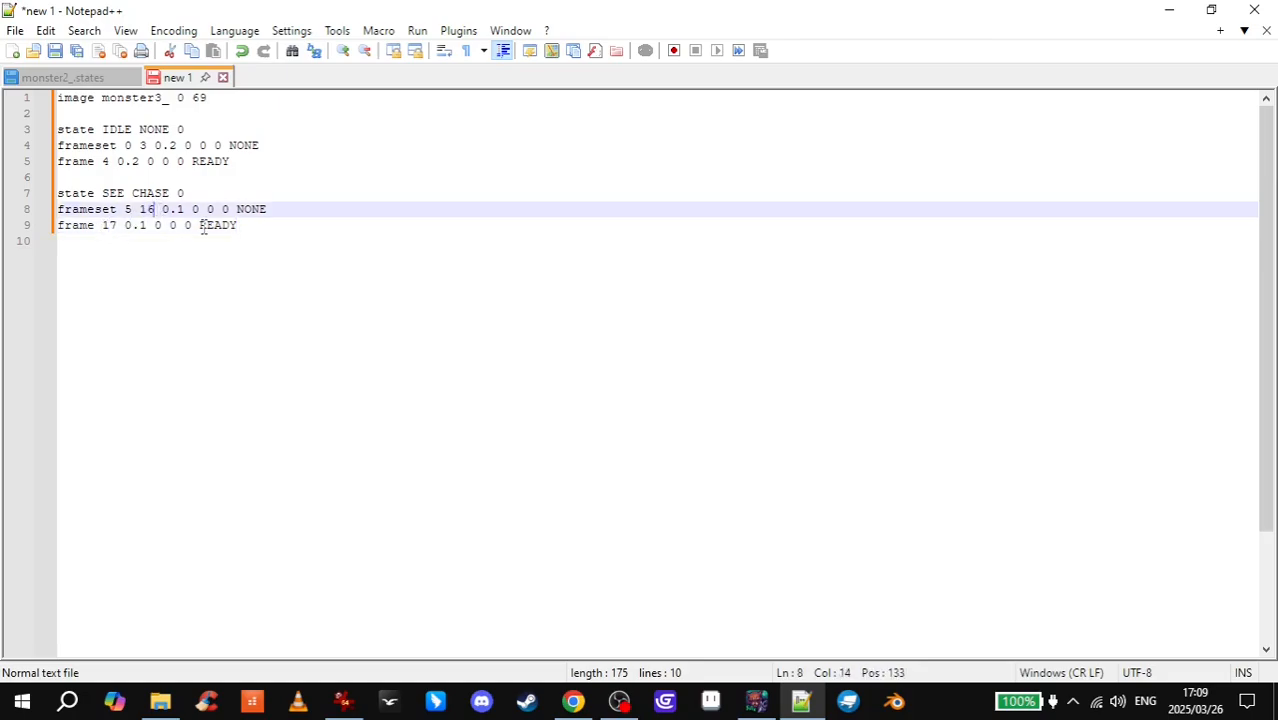
click(282, 212)
click(299, 224)
- Add the line "state CHASE NONE 0" below the SEE state, separated by a blank line
key(Return)
key(Return)
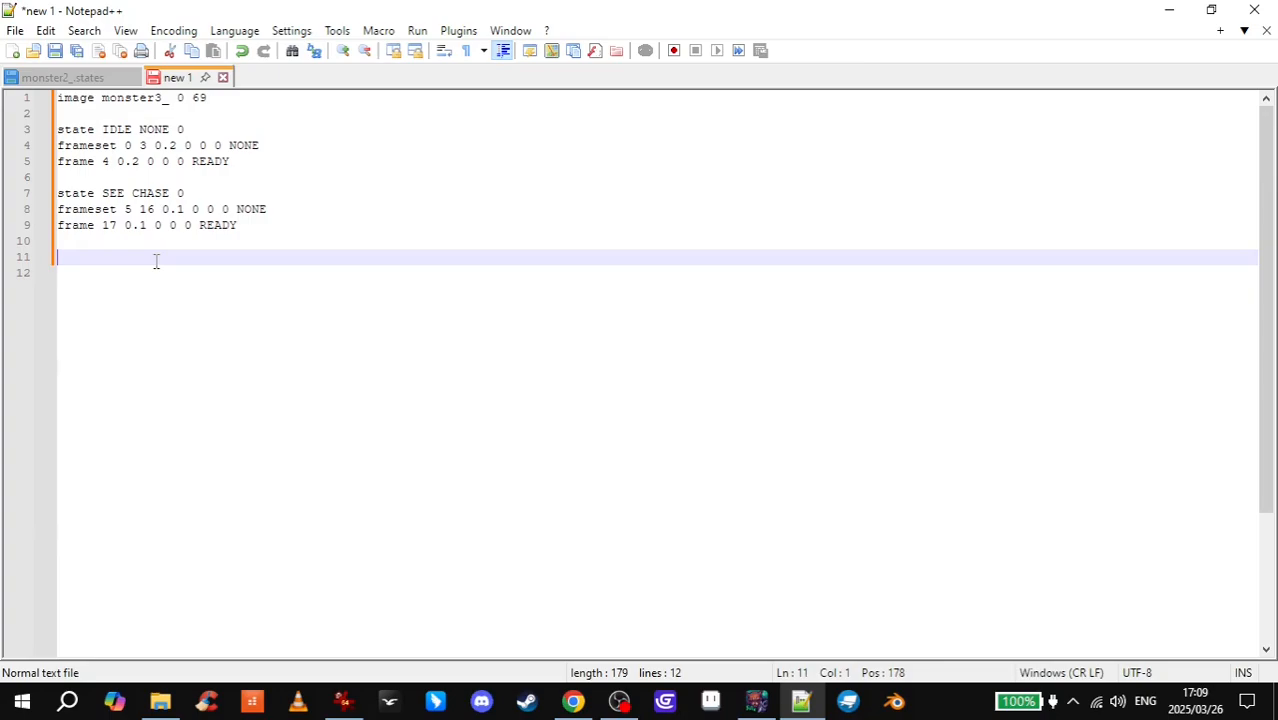
double_click(113, 193)
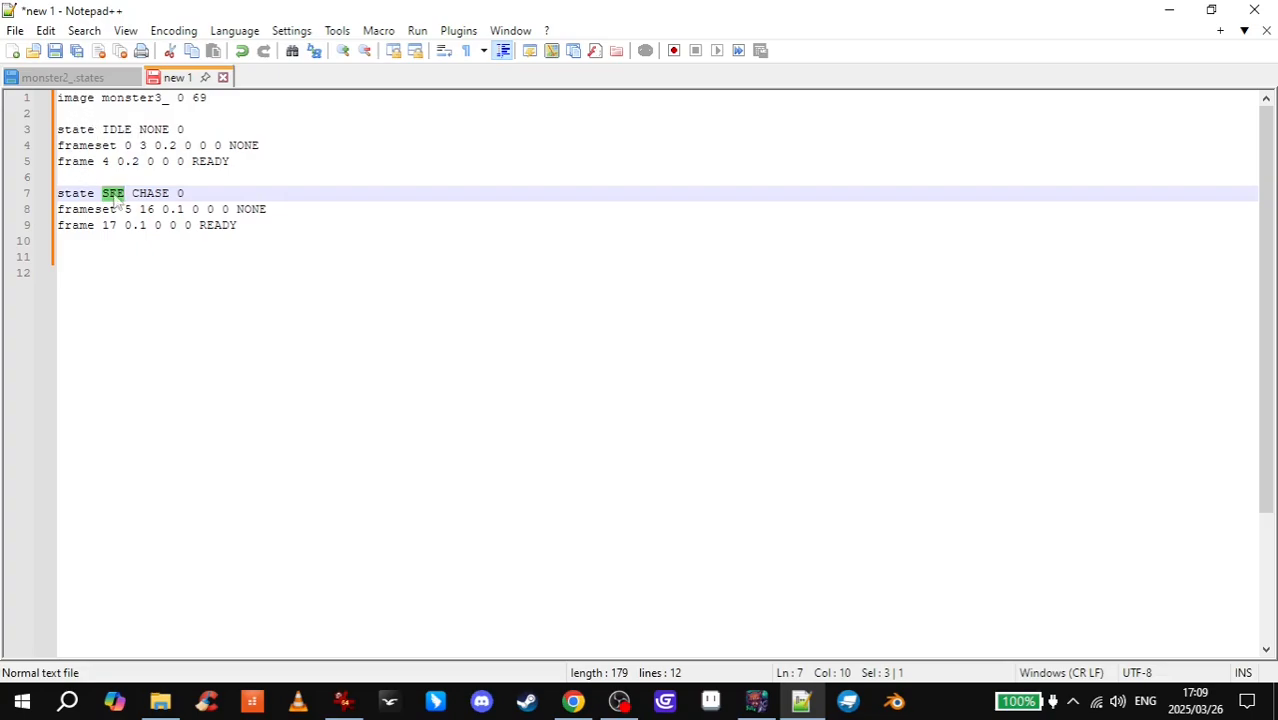
click(262, 258)
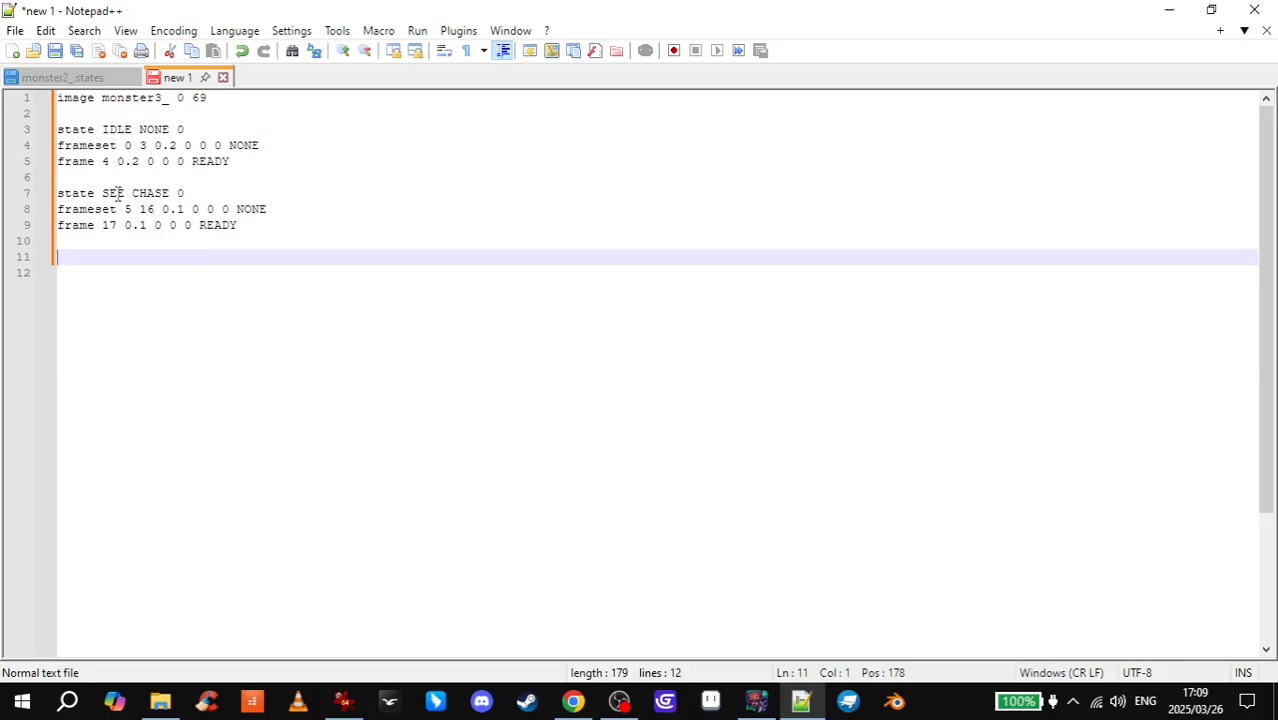
text(s)
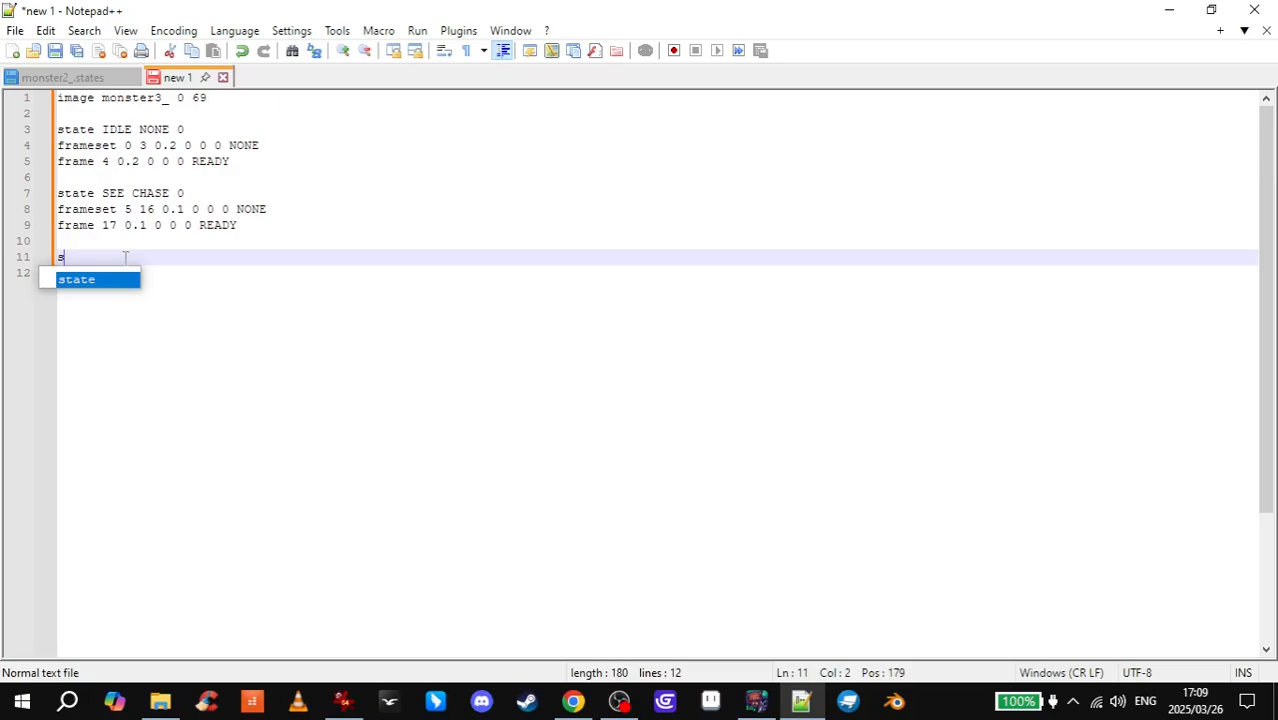
text(tate CHASE )
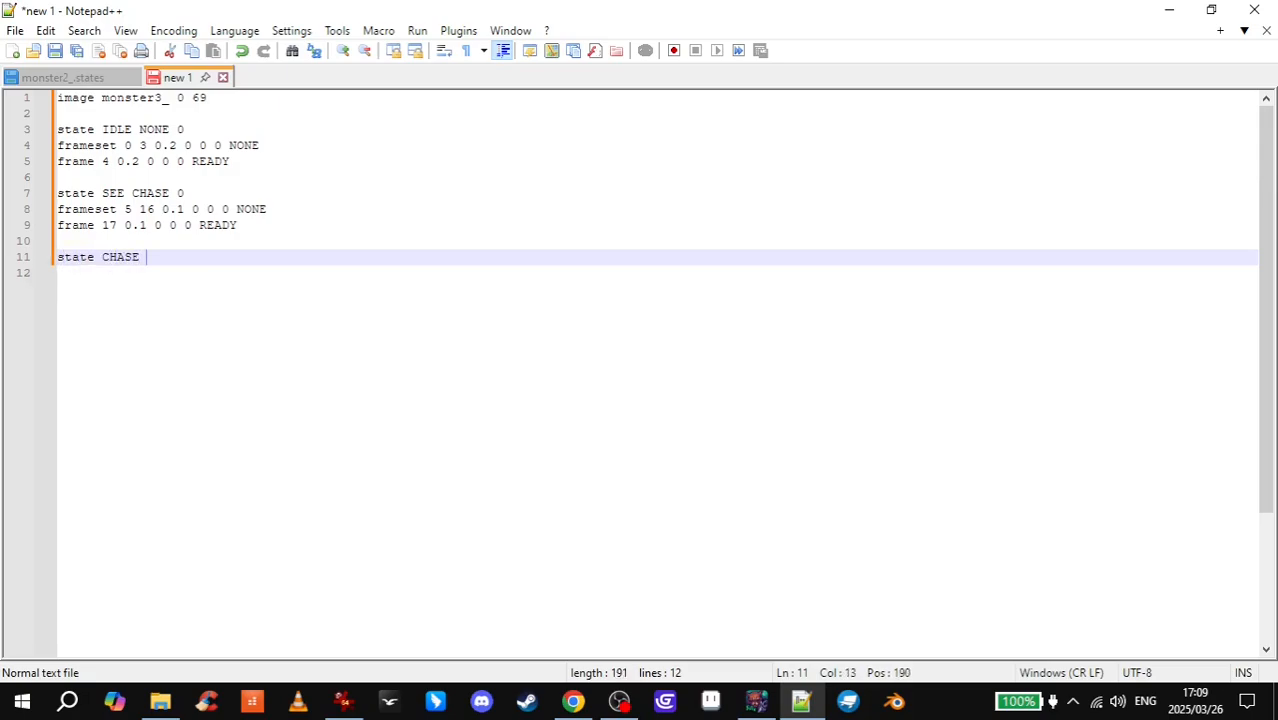
text(NONE)
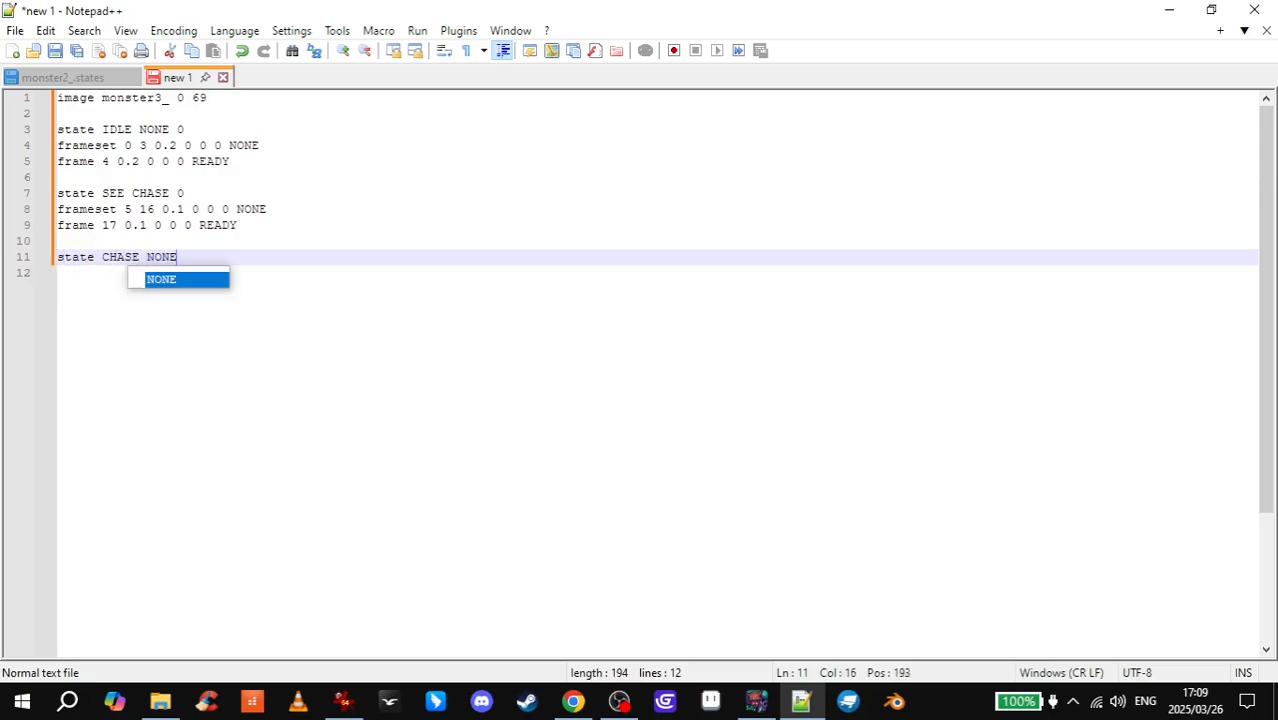
text( 0)
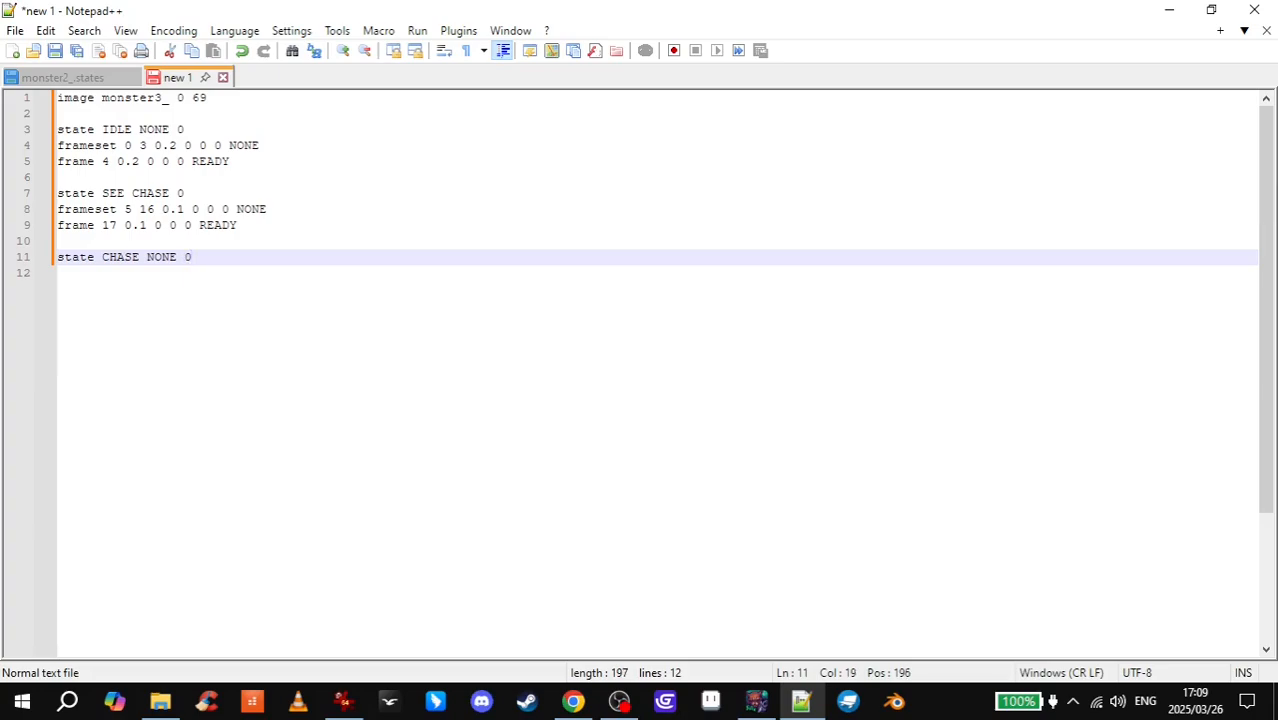
key(Return)
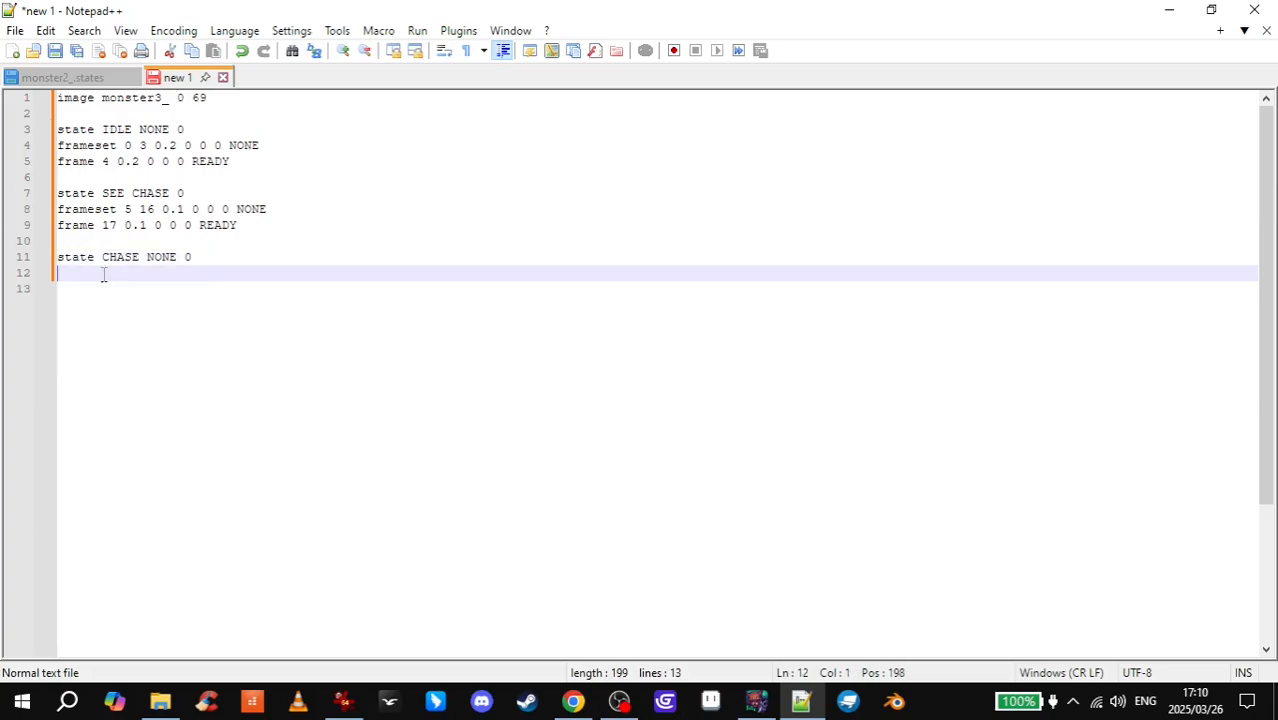
- Switch to IrfanView, examine the monster3_ sprites from monster3_17.png onward for the CHASE animation's first and last frames, and return to Notepad++
click(344, 701)
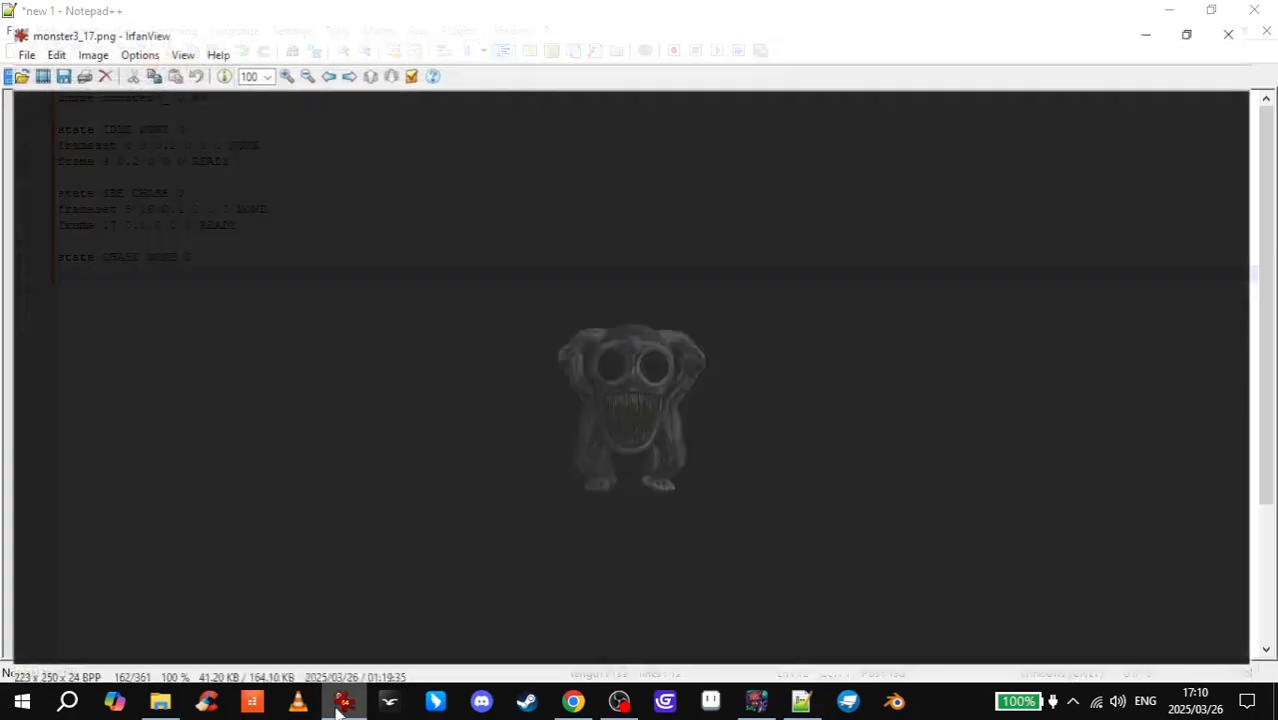
scroll(636, 360, down, 14)
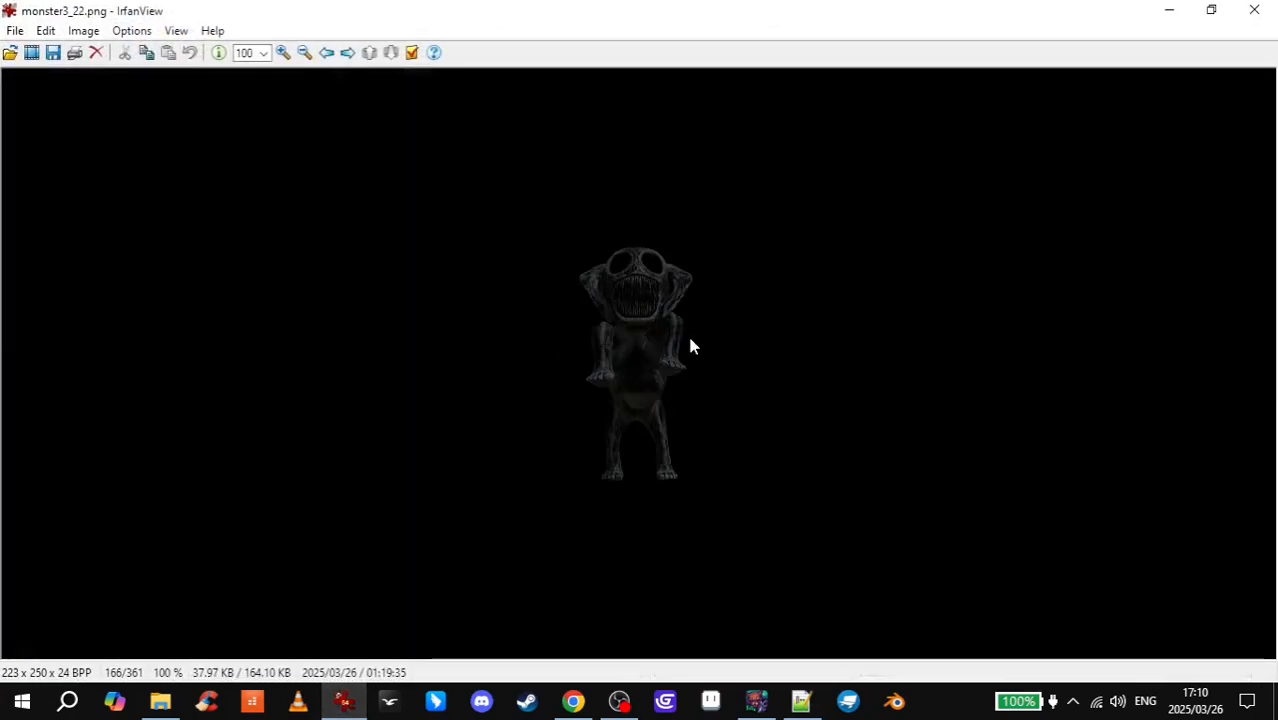
scroll(695, 346, down, 20)
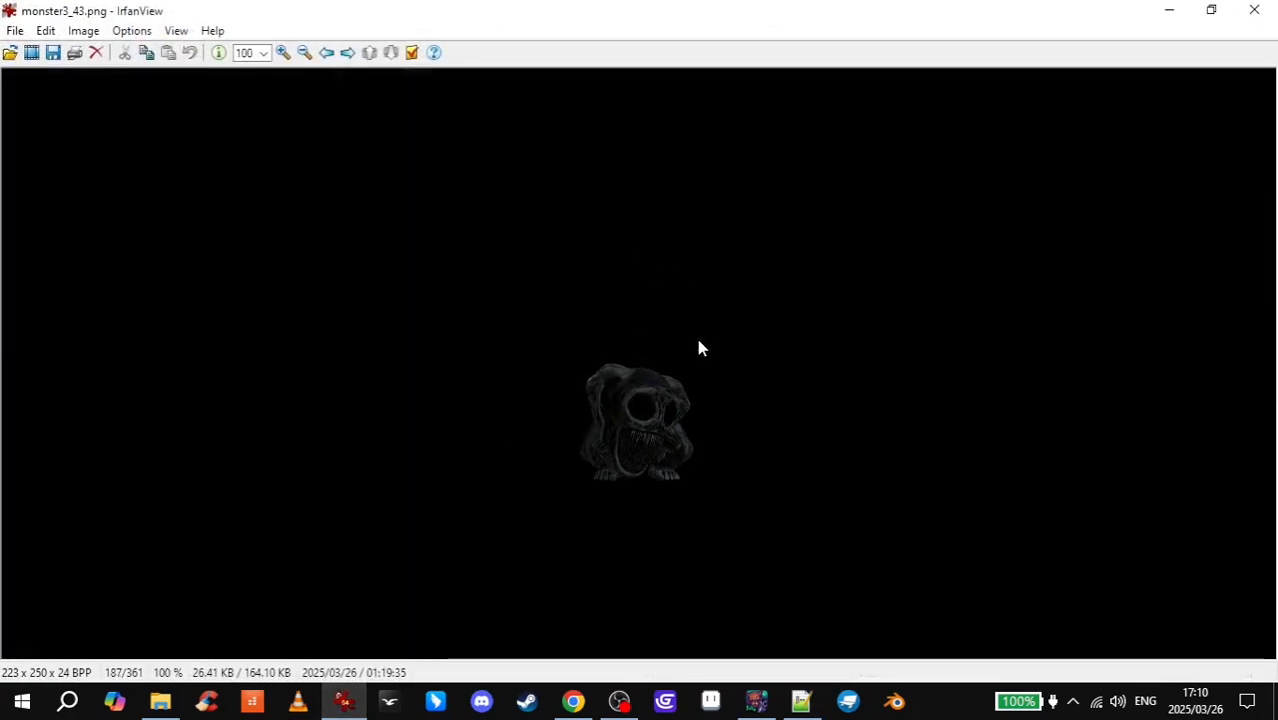
scroll(698, 340, down, 11)
scroll(698, 340, up, 10)
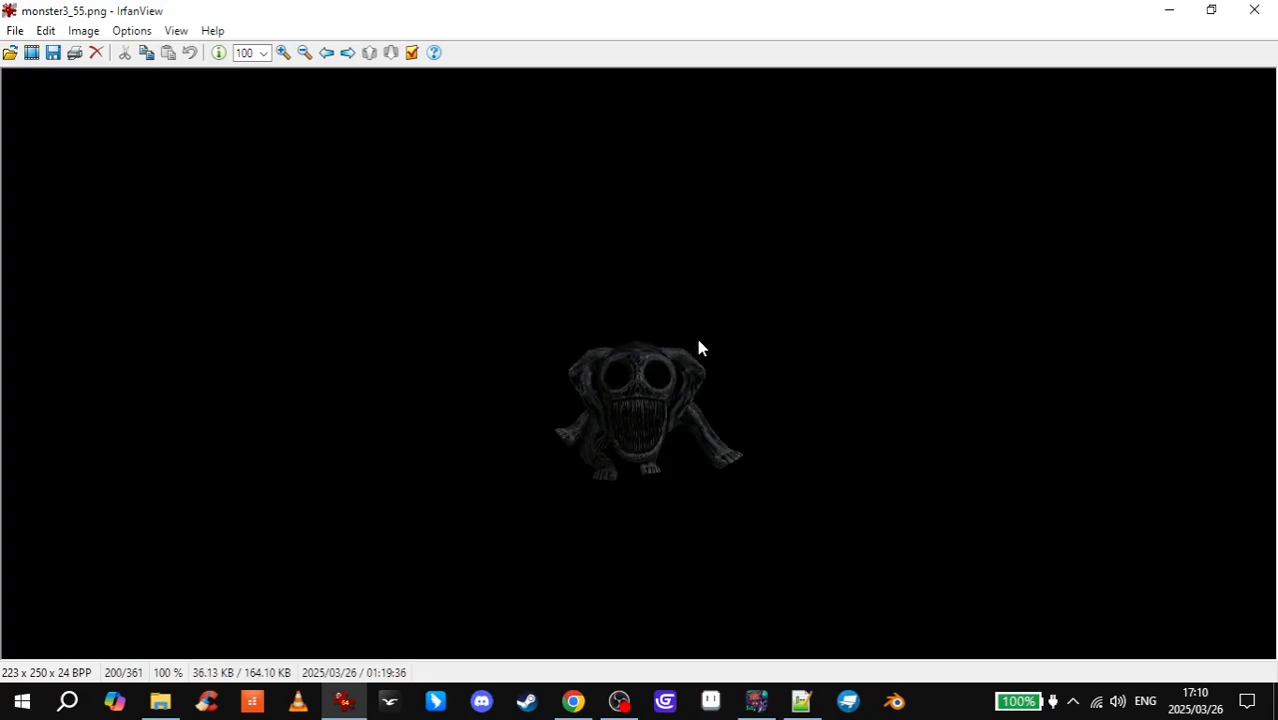
scroll(80, 12, down, 1)
scroll(683, 402, down, 2)
scroll(685, 410, down, 11)
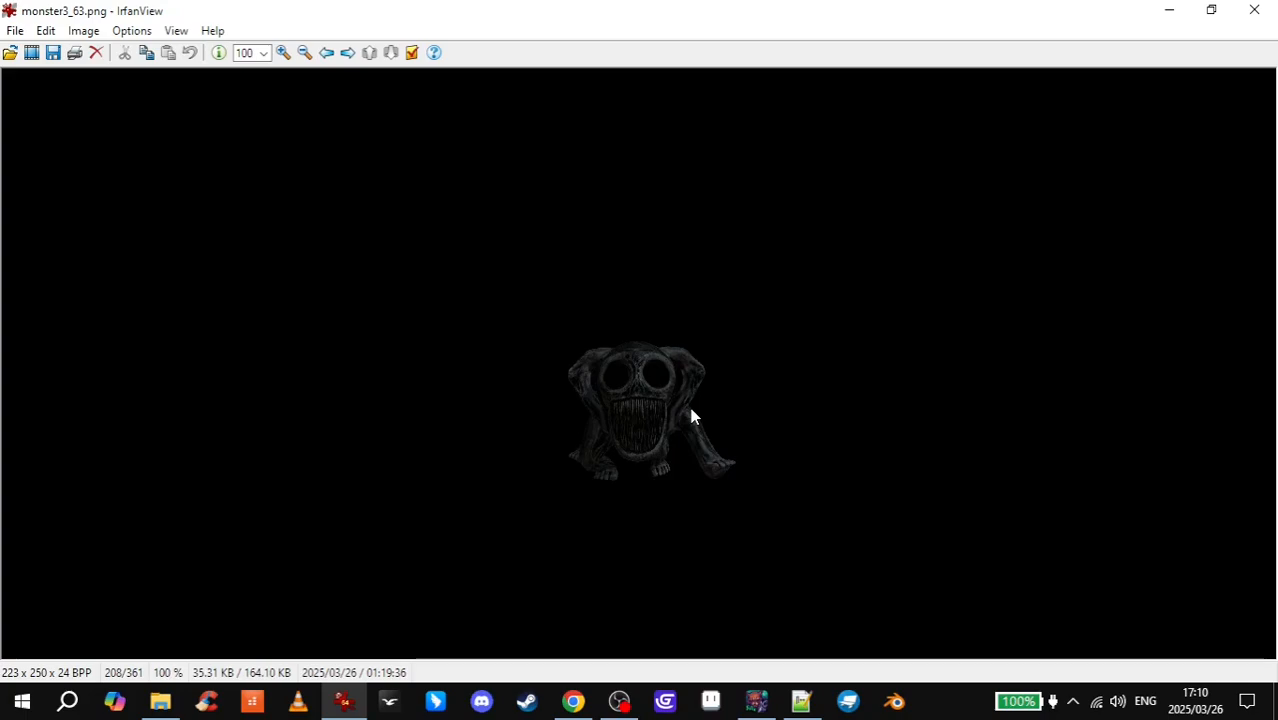
scroll(691, 409, down, 2)
scroll(691, 409, up, 1)
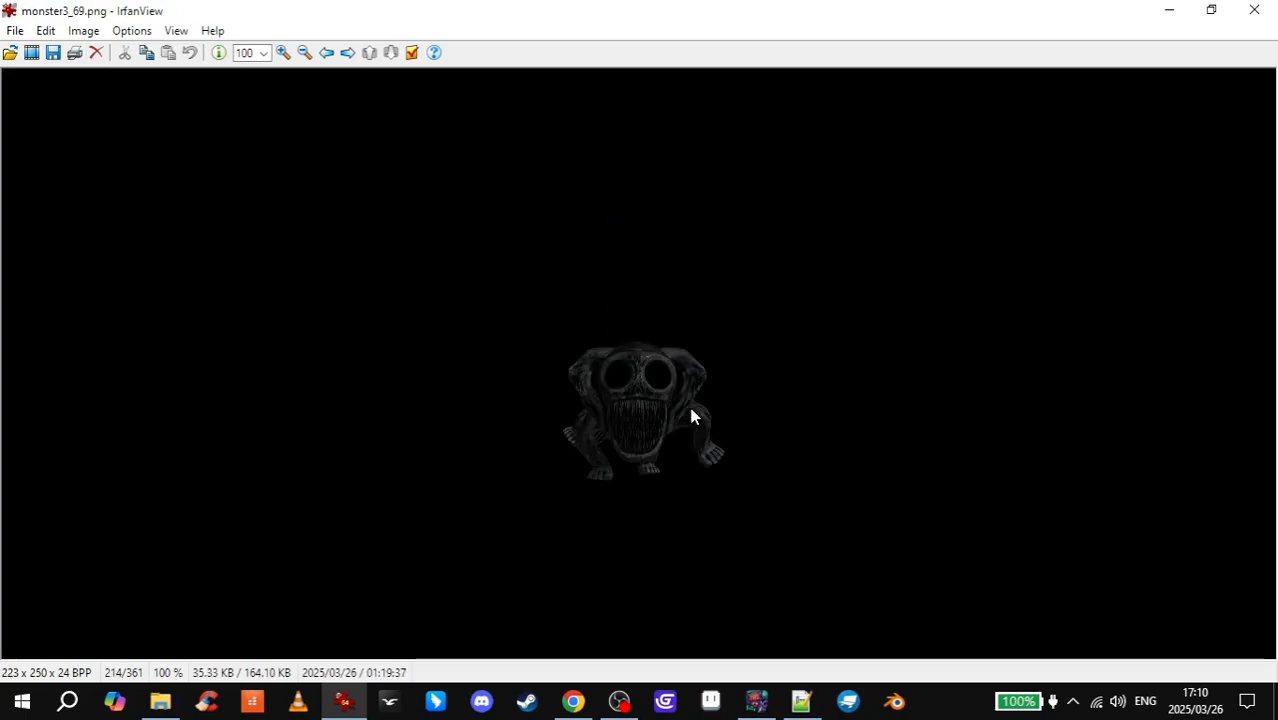
click(1168, 11)
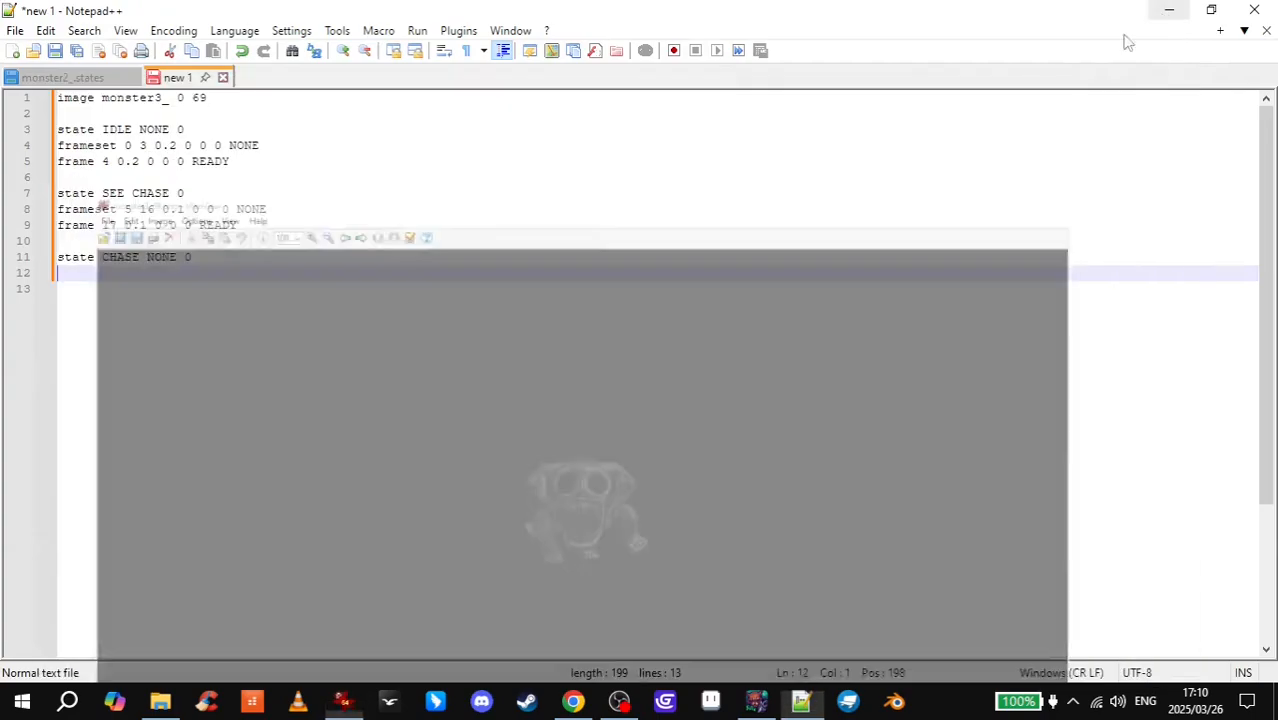
- Add the line "frameset 55 69 0.1 0 0 0 NONE" under the CHASE state
text(frameset )
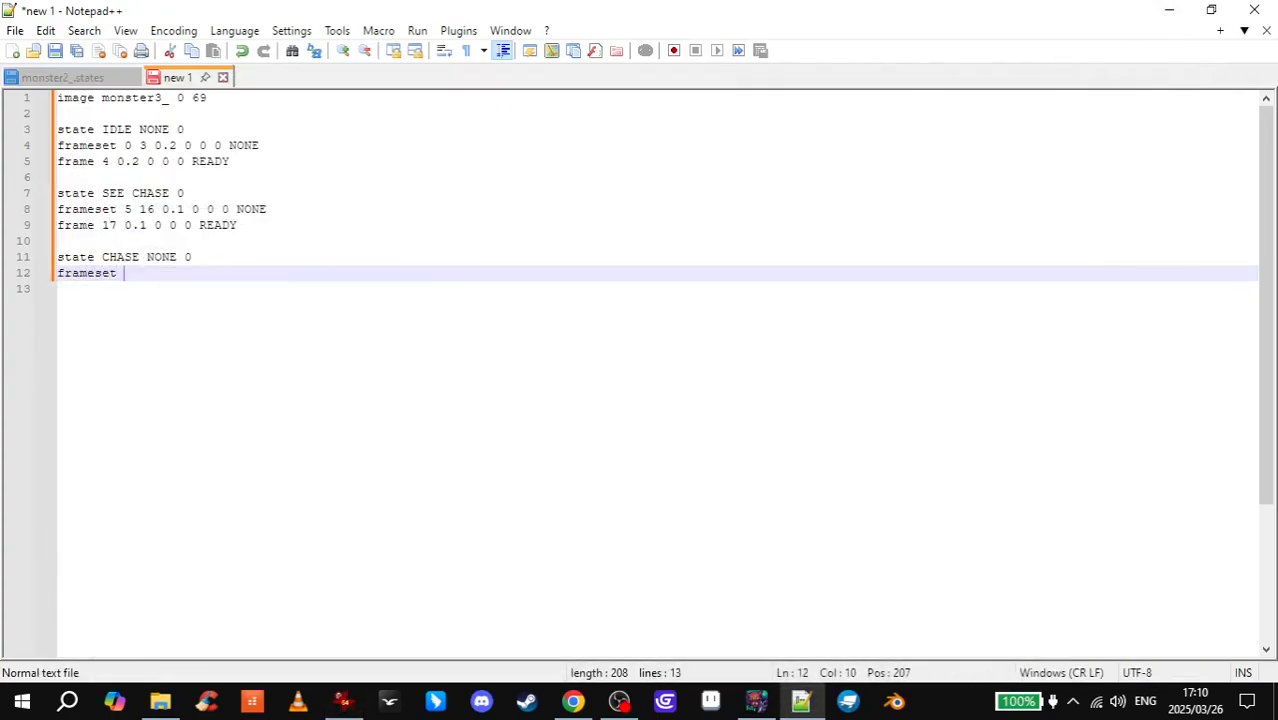
text(55 69 0.1 0 0 0 NONE)
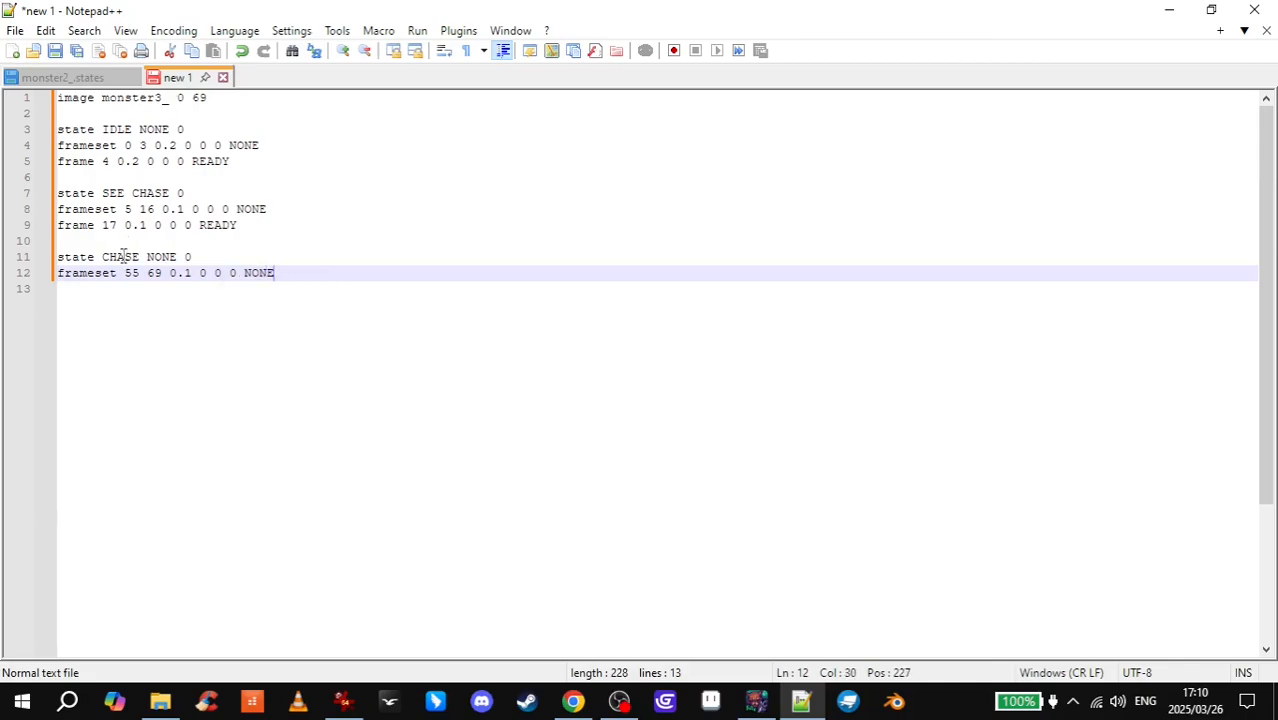
drag(110, 257, 134, 252)
click(154, 256)
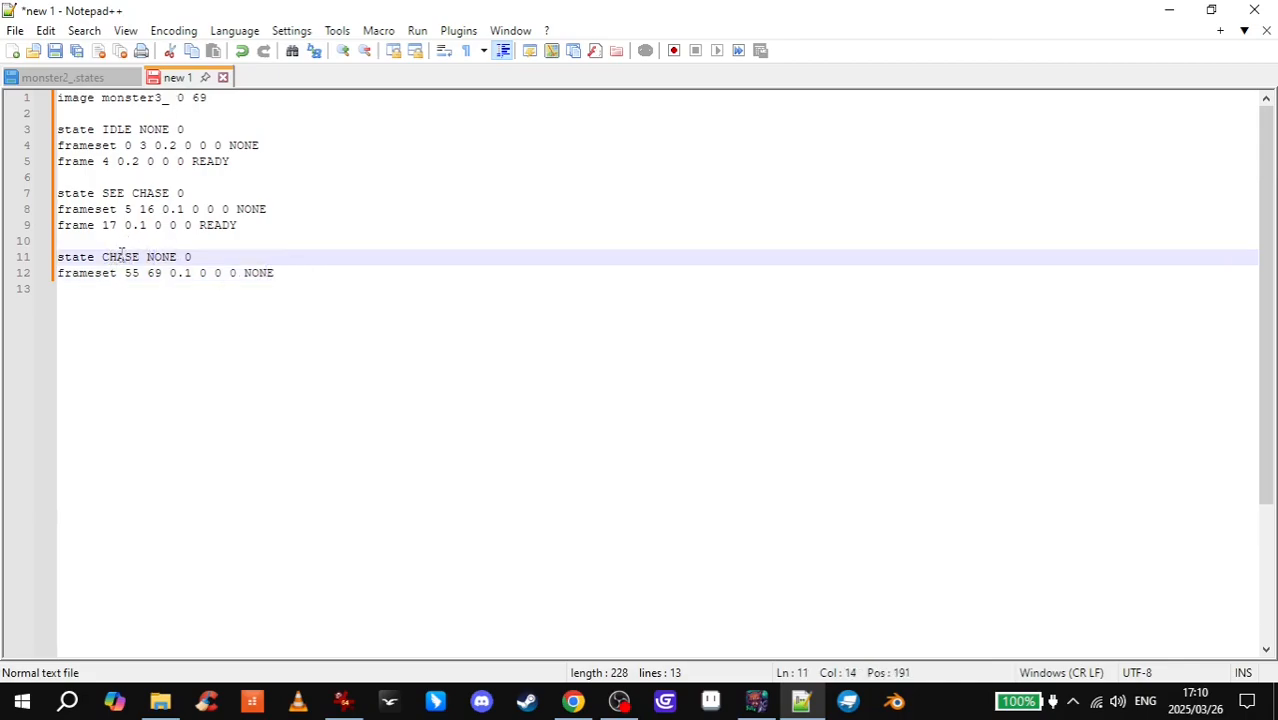
- Add the line "frame 69 0.1 0 0 0 READY" below the CHASE state's frameset
click(318, 274)
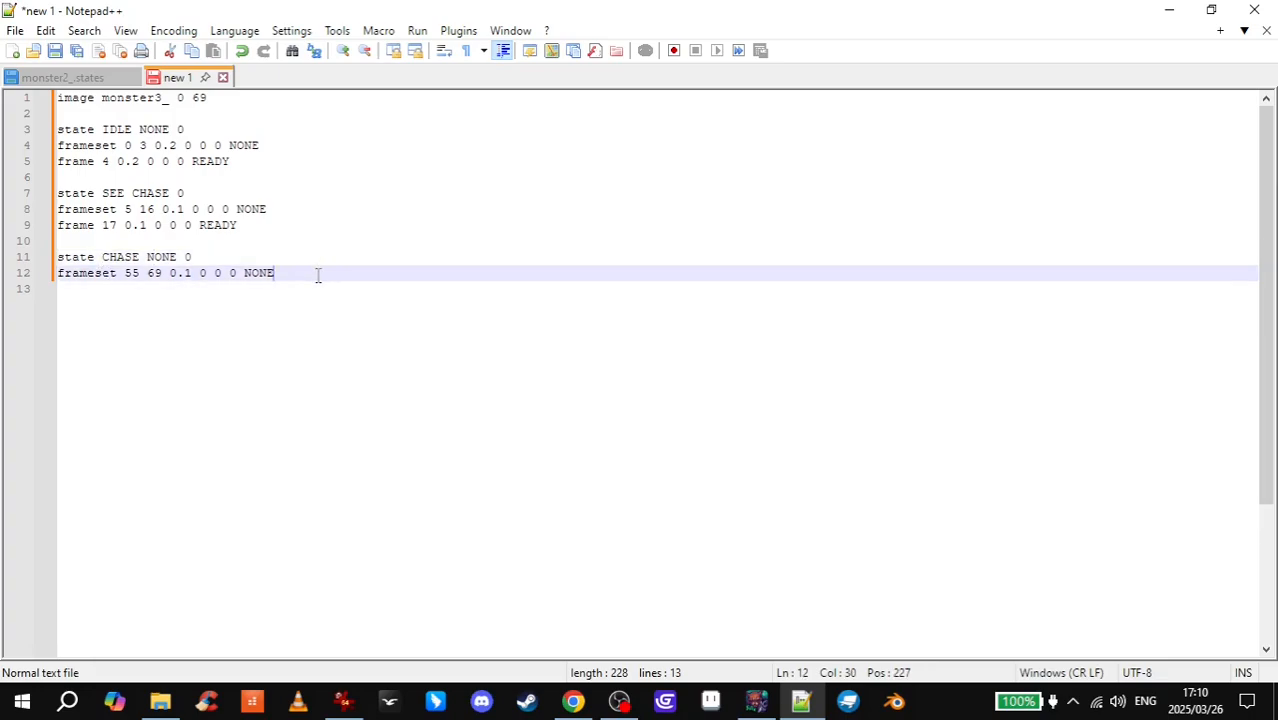
key(Return)
text(frame)
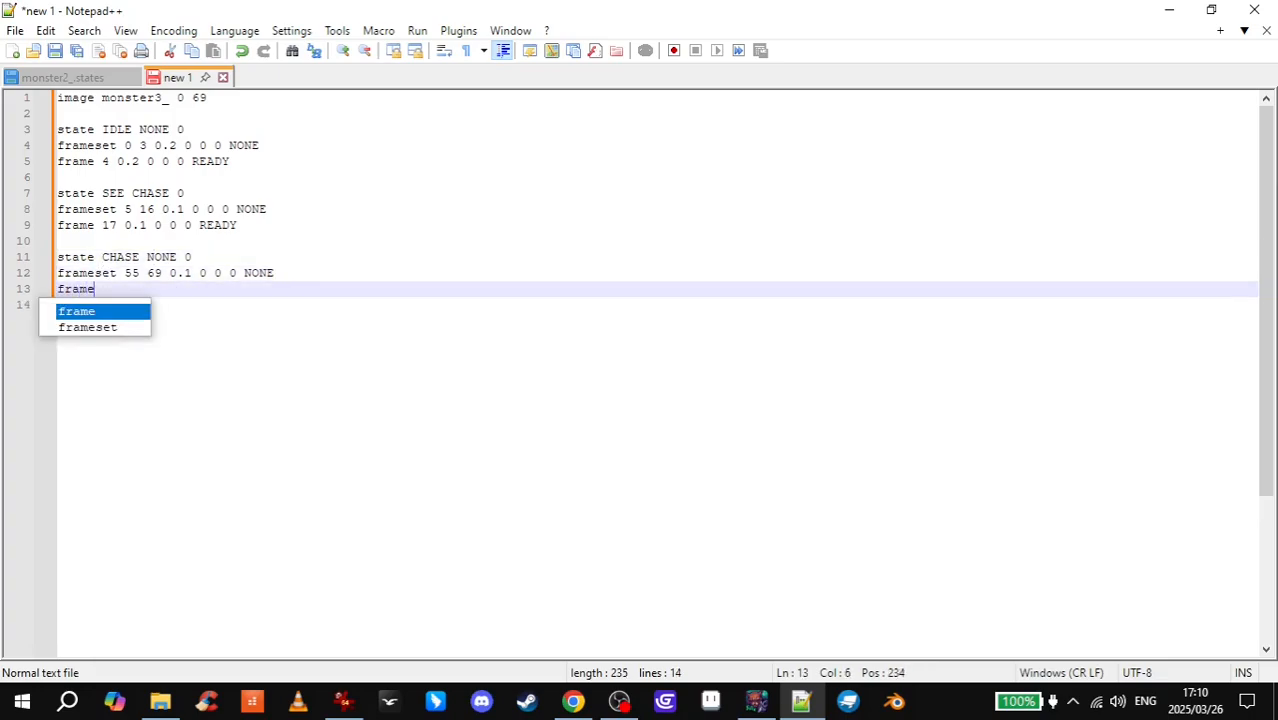
text( 69)
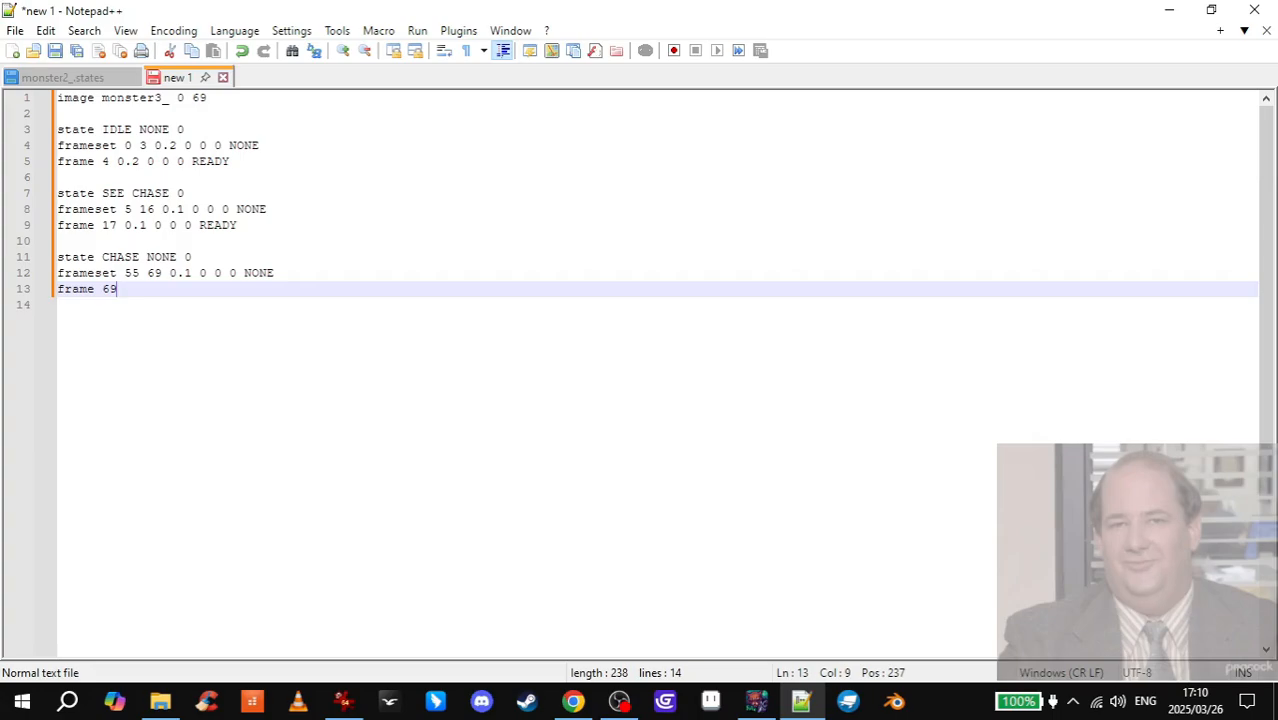
text( 0.1)
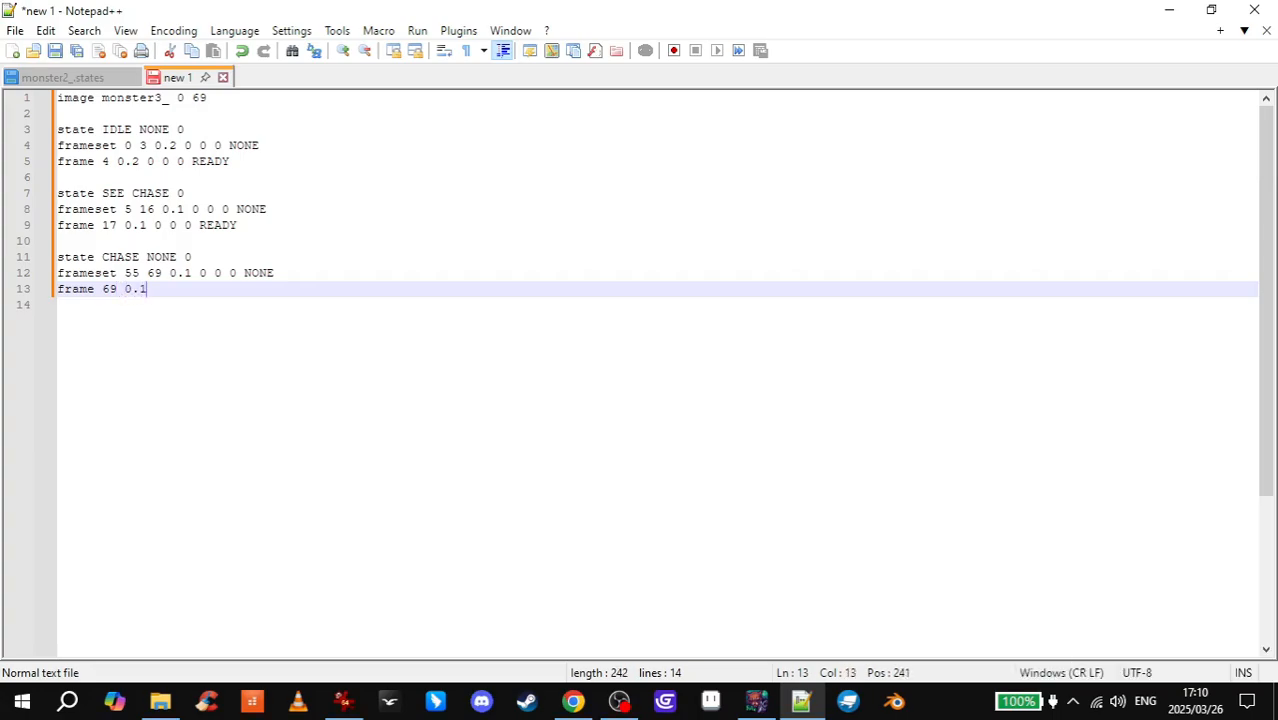
text( 0 0 0 READY)
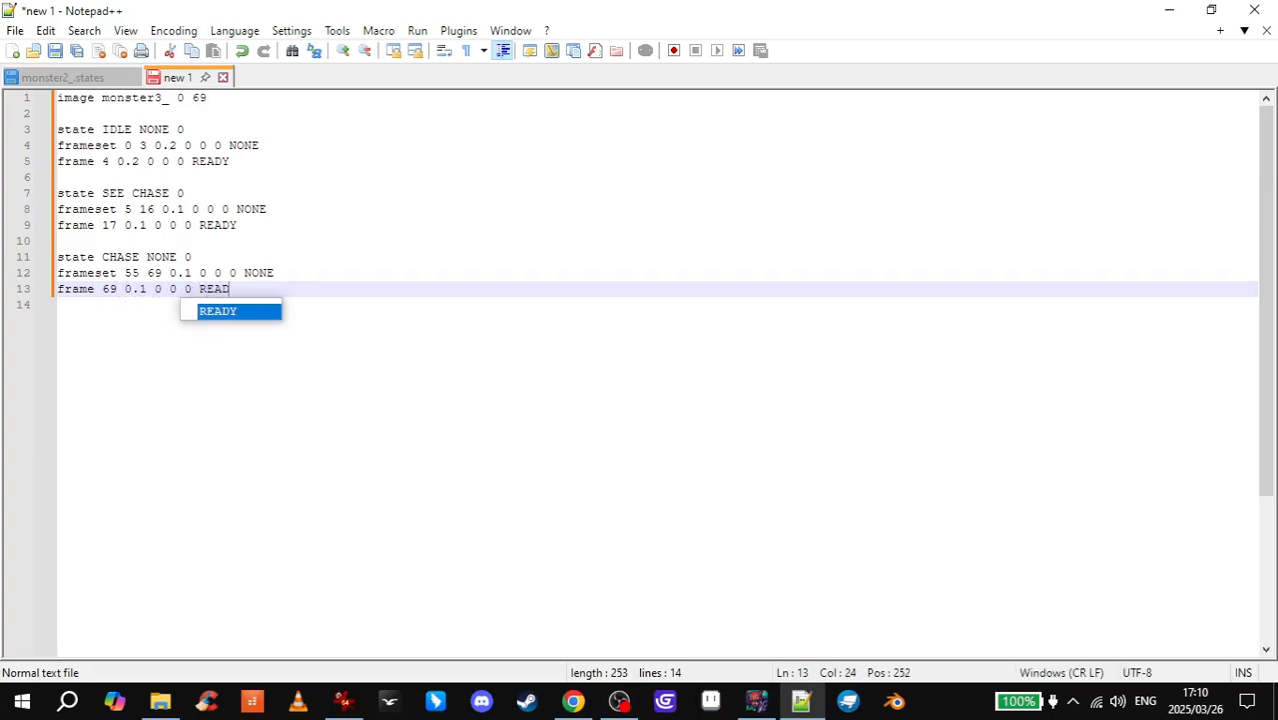
click(281, 292)
- Set the CHASE frameset's end frame to 68
drag(155, 273, 163, 273)
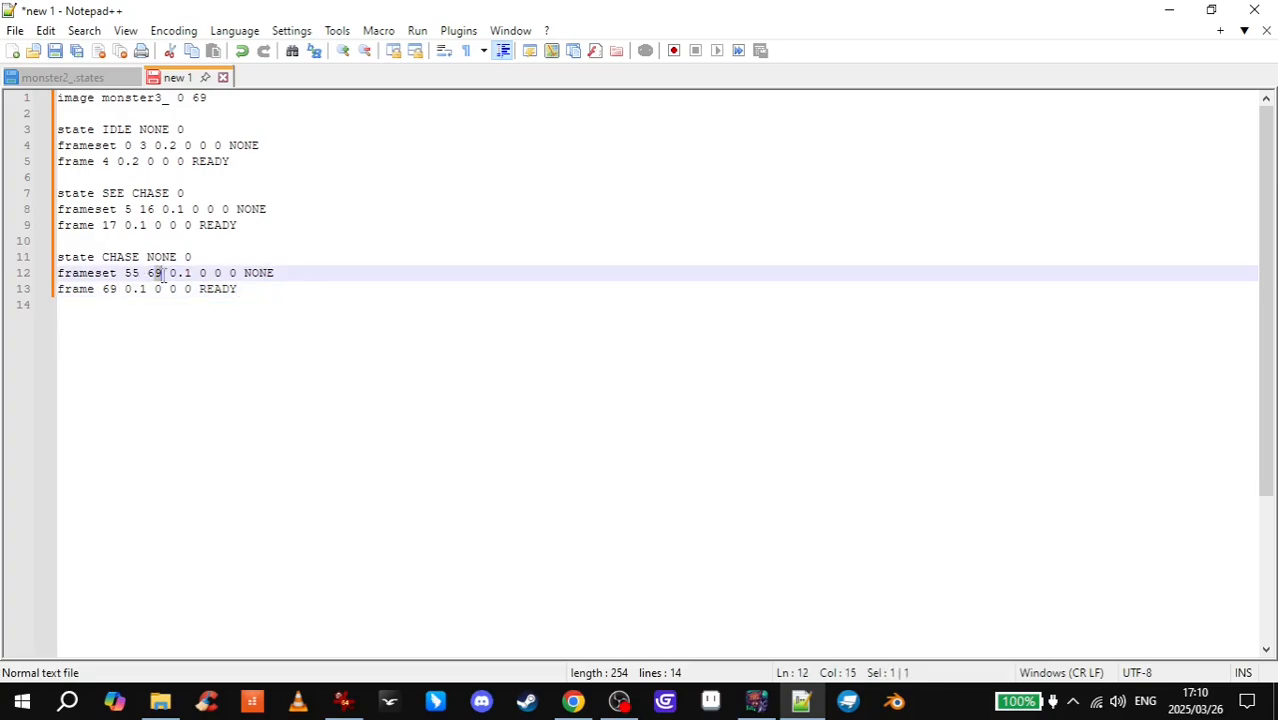
text(8)
click(198, 272)
click(79, 293)
click(240, 289)
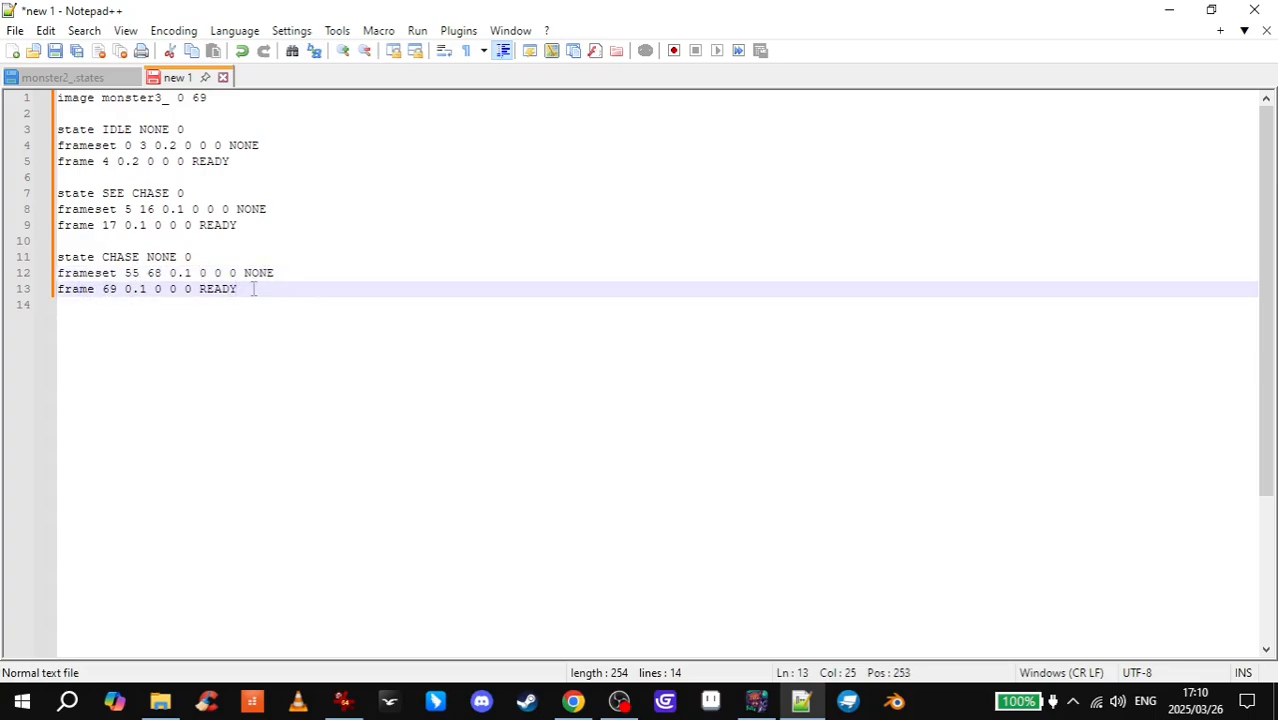
- Check the ATTACK header in monster2_.states and add "state ATTACK CHASE 0" below the new file's CHASE state, separated by a blank line
key(Return)
key(Return)
key(ctrl+Tab)
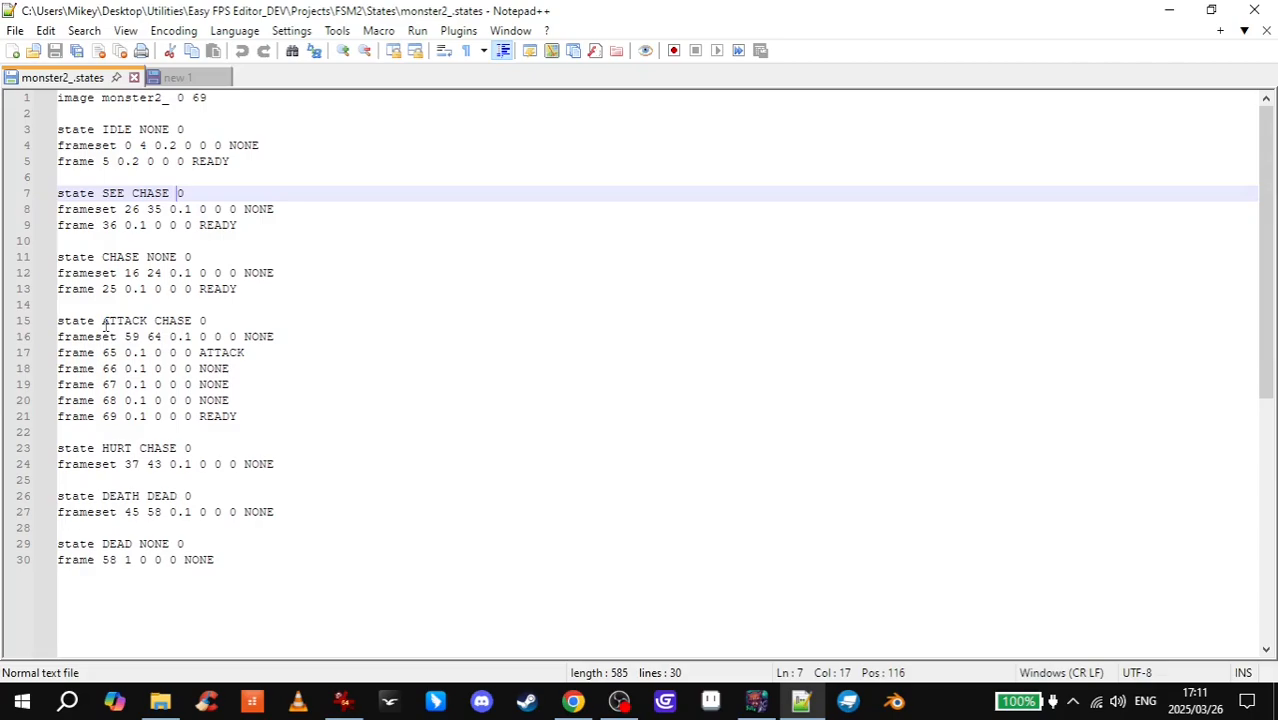
drag(101, 324, 192, 322)
click(216, 318)
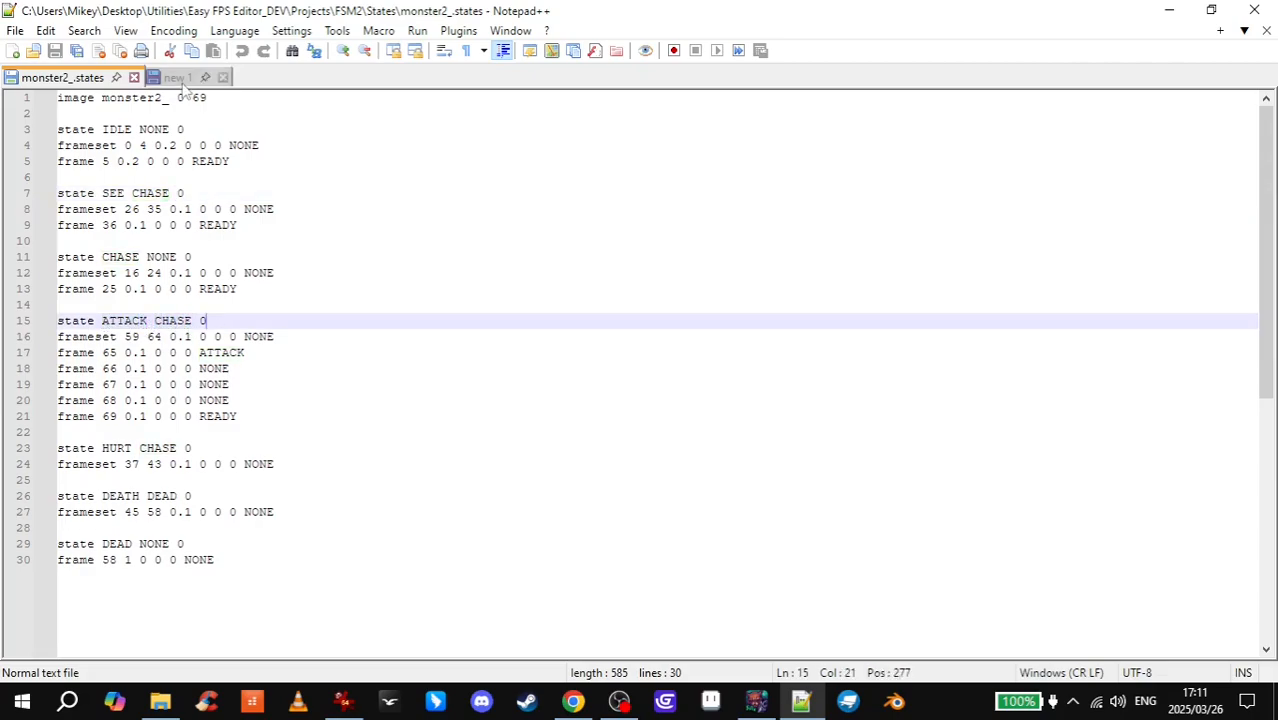
key(ctrl+Tab)
text(stat)
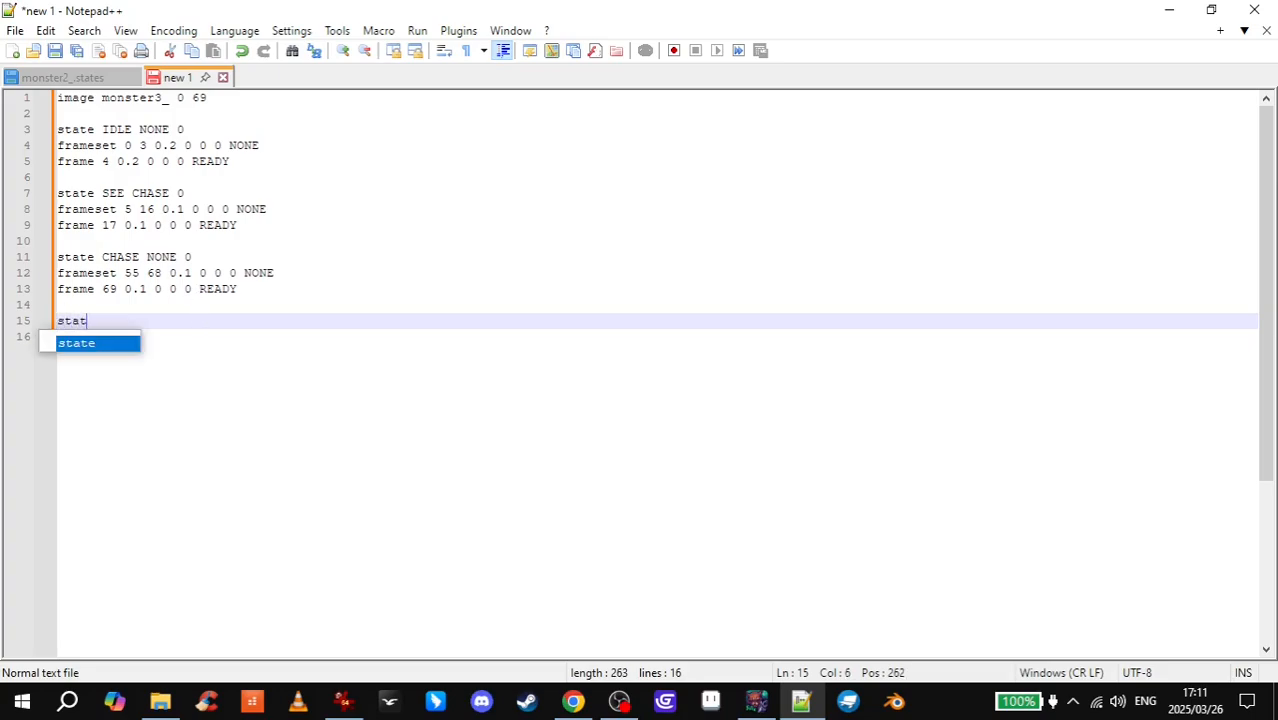
text(e ATTACK CHASE 0)
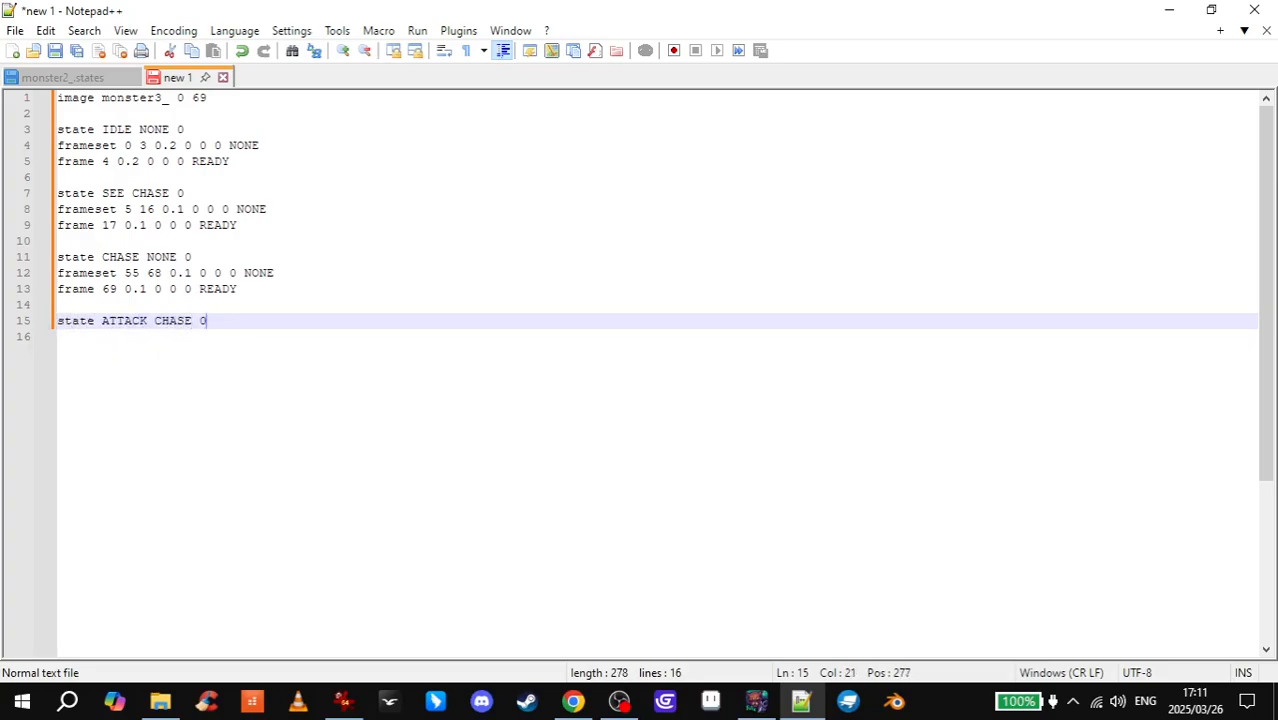
key(Return)
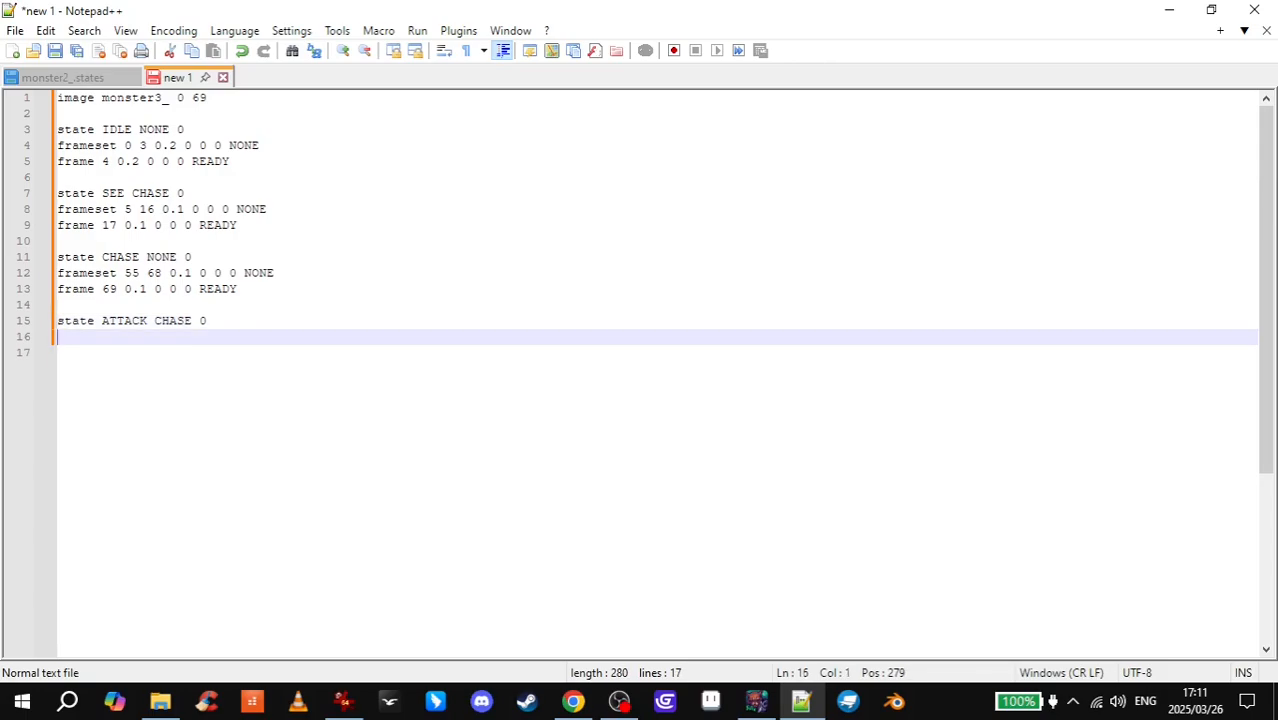
- Switch to IrfanView, examine the monster3_ sprites for the ATTACK animation's first and last frames, and return to Notepad++
click(341, 700)
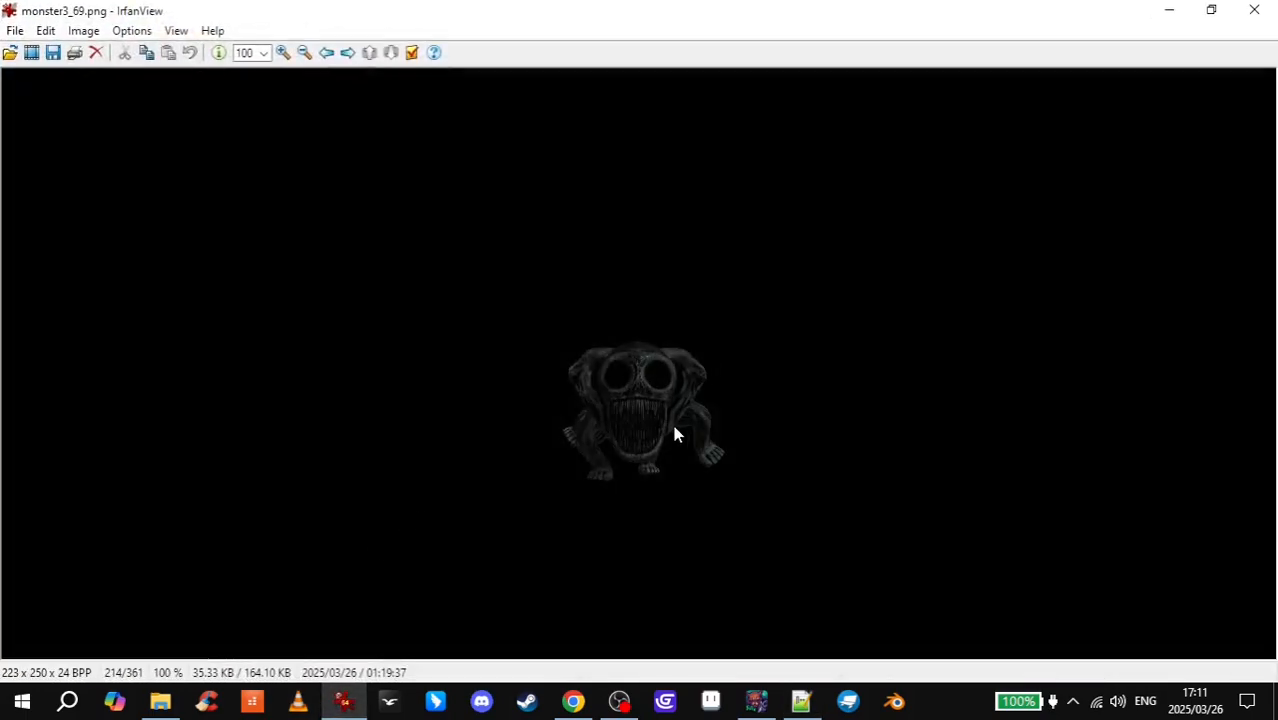
scroll(674, 421, down, 1)
scroll(674, 427, up, 20)
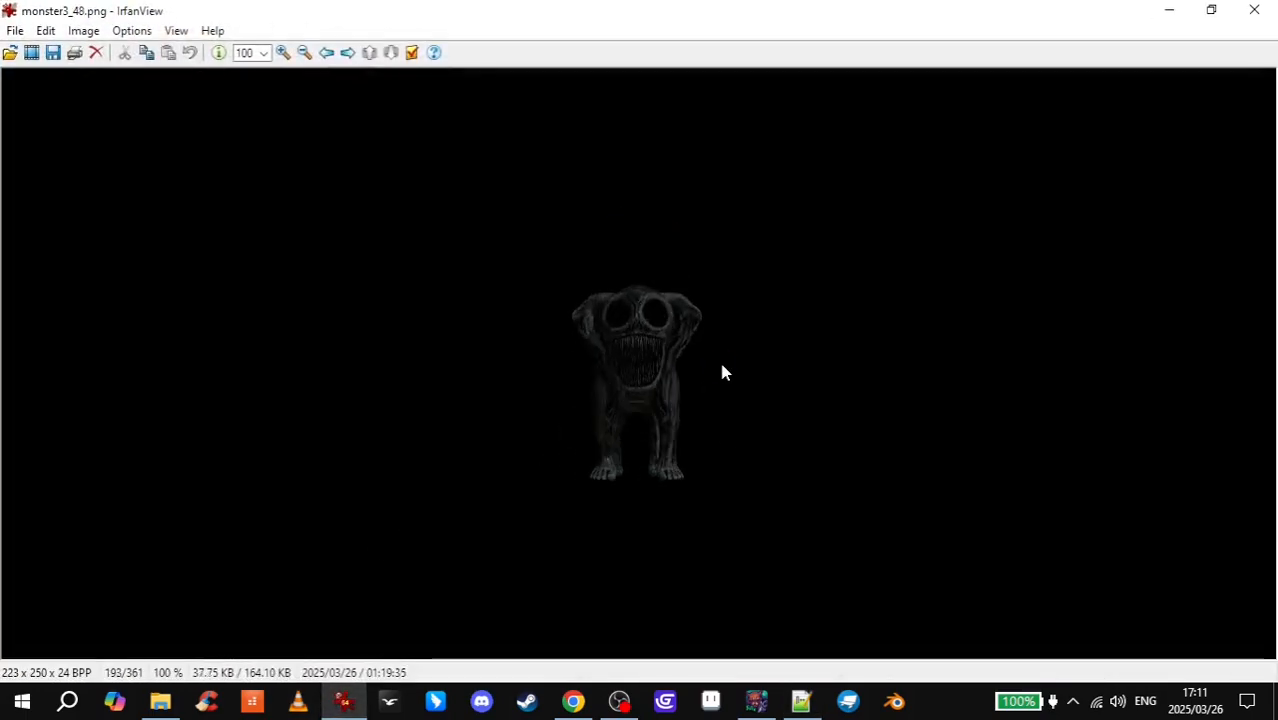
scroll(724, 372, up, 20)
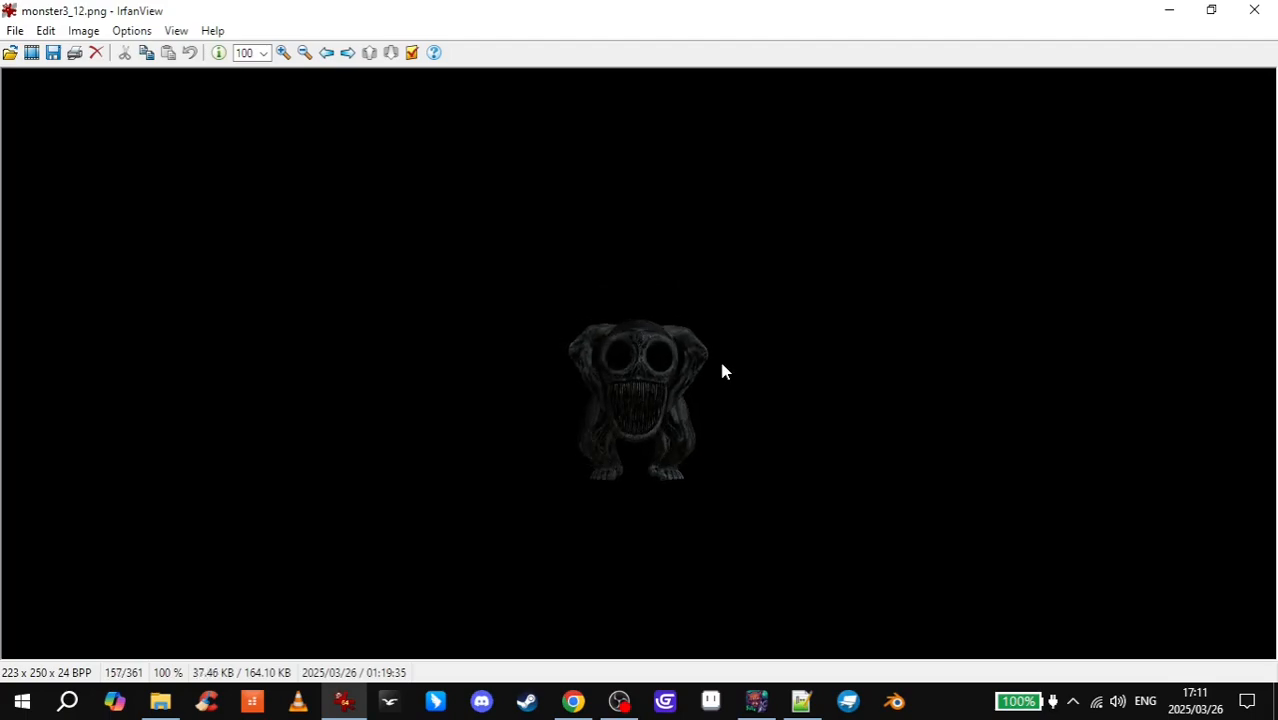
scroll(724, 370, up, 5)
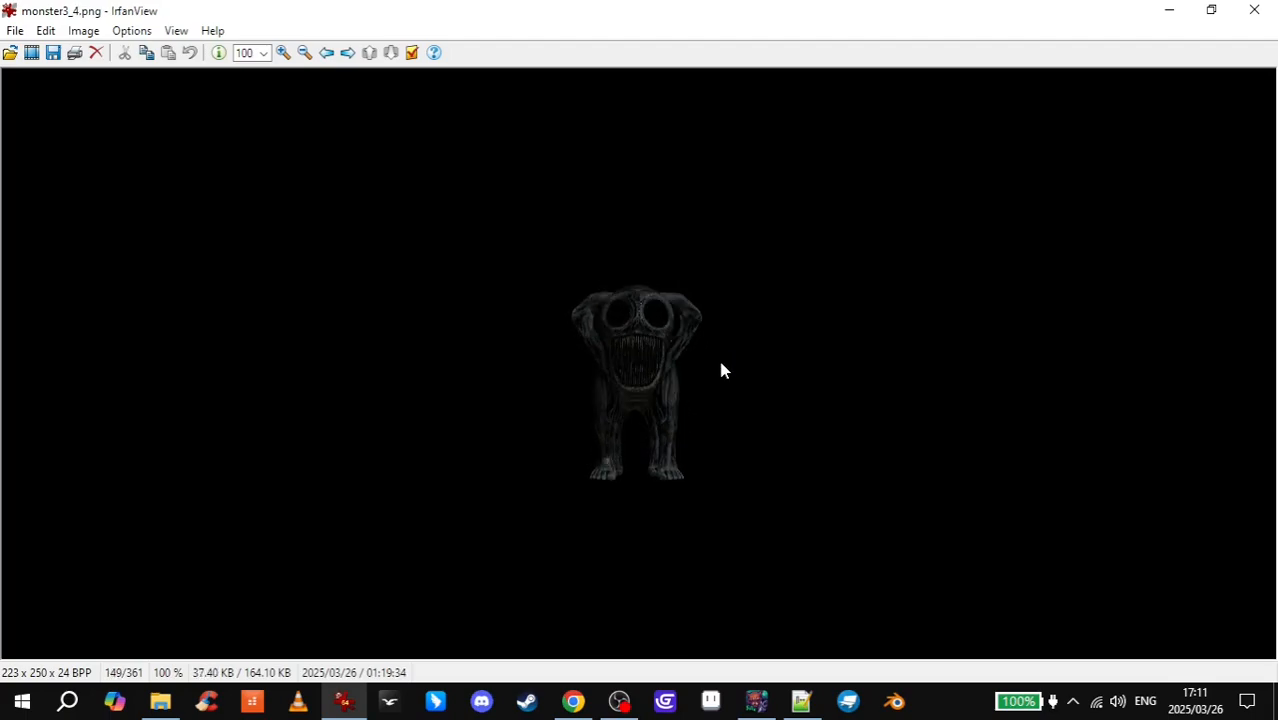
scroll(724, 371, down, 11)
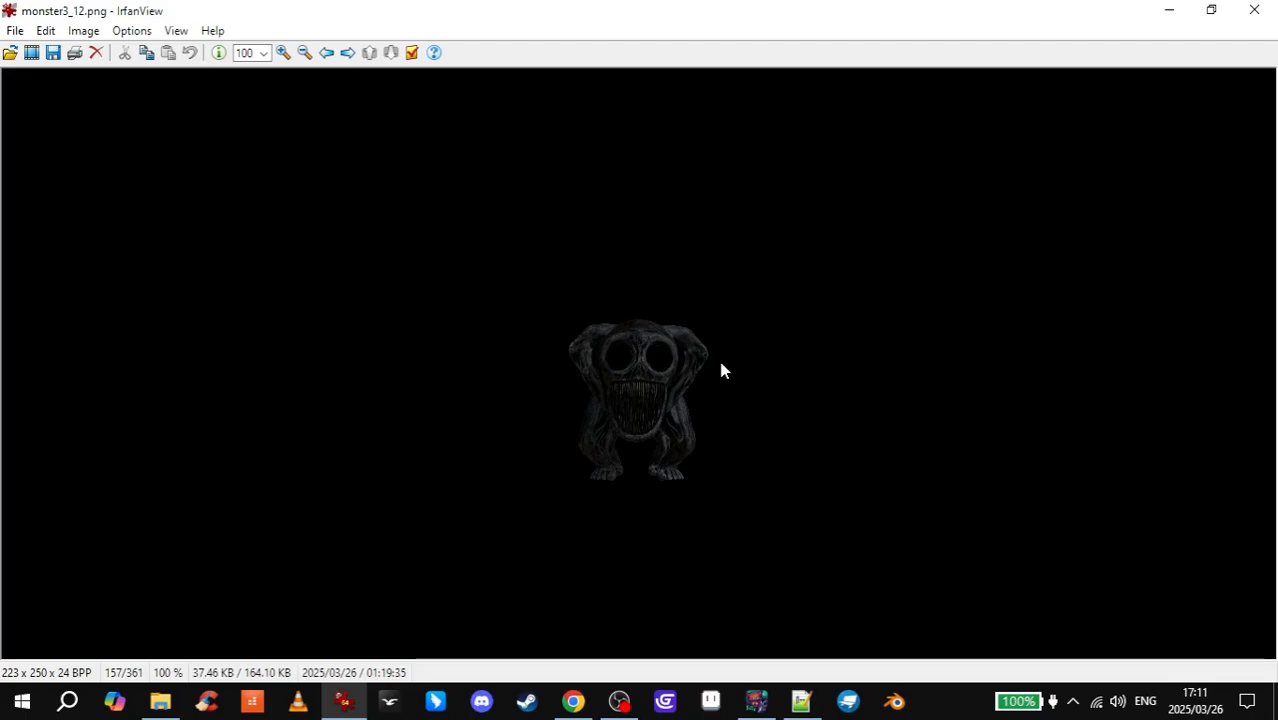
scroll(721, 363, down, 4)
scroll(721, 363, up, 2)
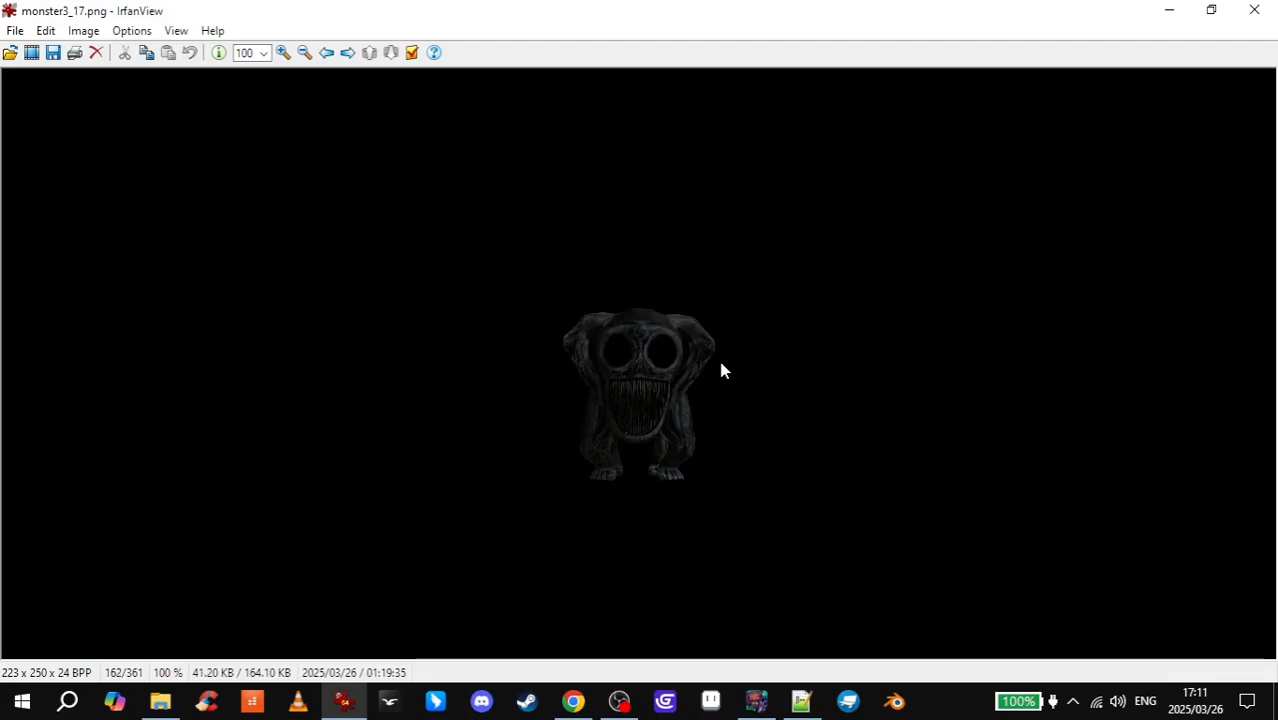
scroll(721, 363, down, 1)
scroll(701, 395, down, 5)
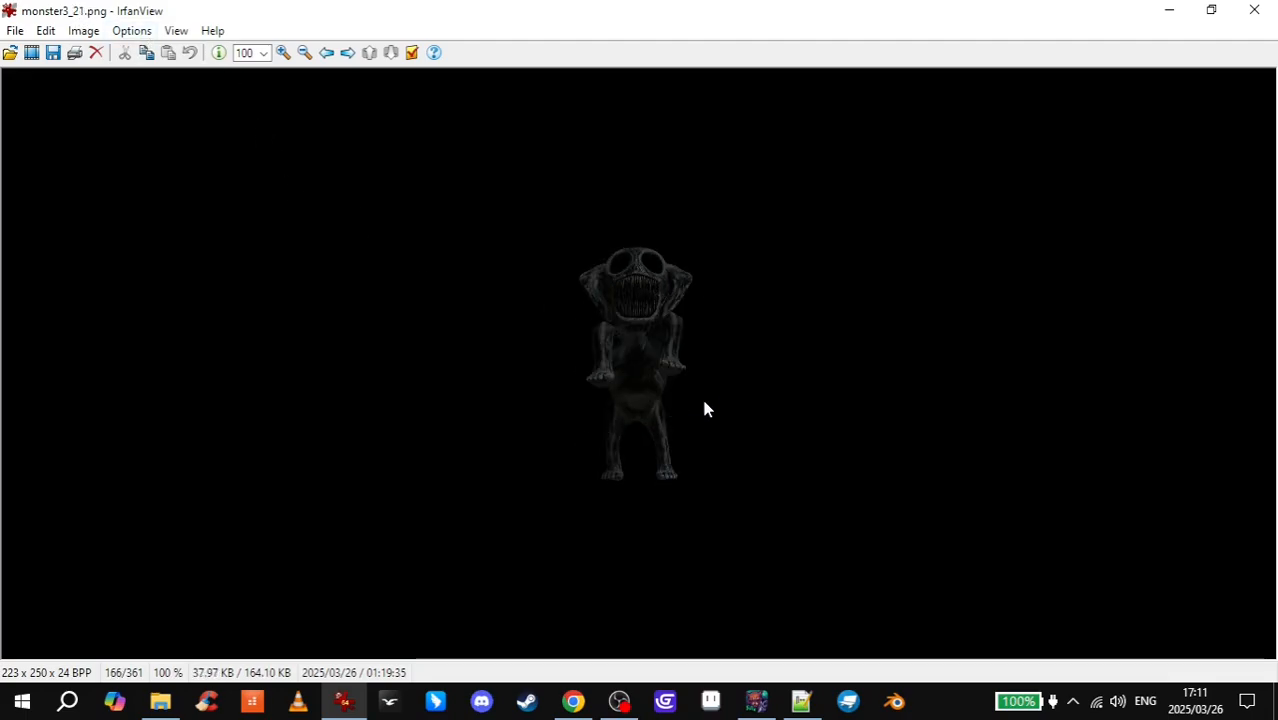
scroll(705, 407, down, 8)
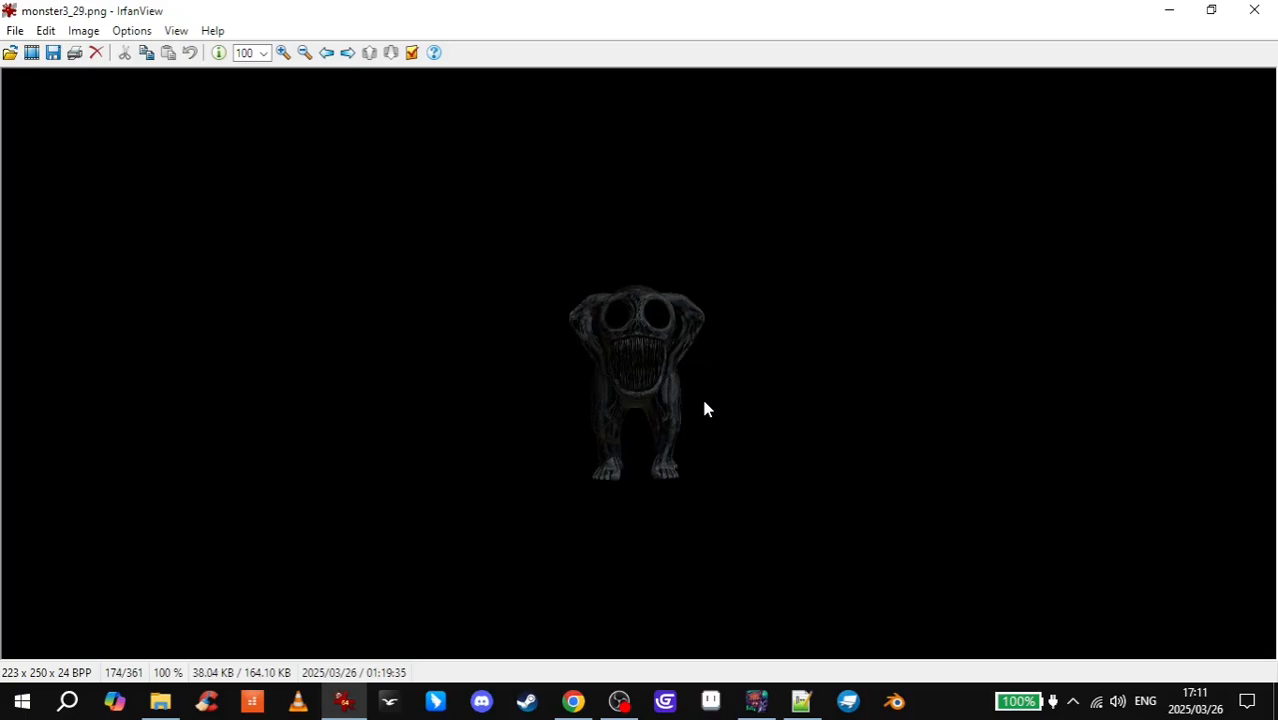
scroll(705, 408, up, 1)
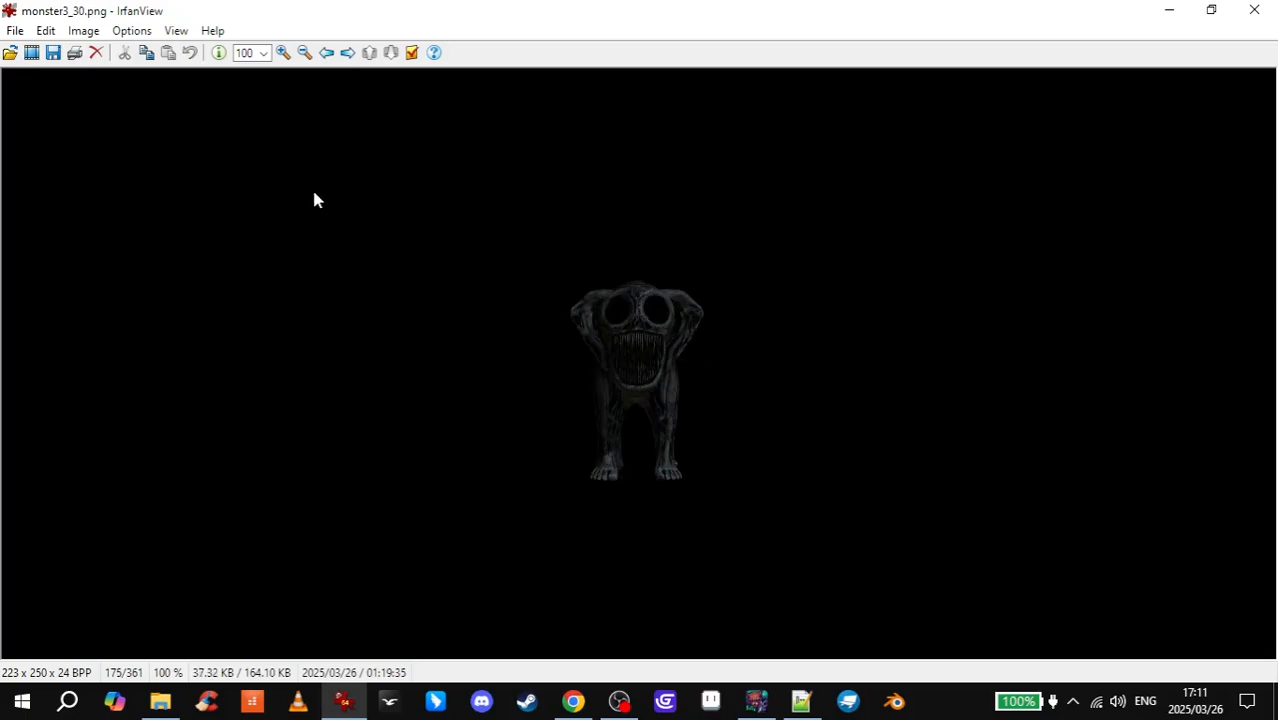
click(1169, 9)
- Add the line "frameset 18 29 0.1 0 0 0 NONE" under the ATTACK state
text(f)
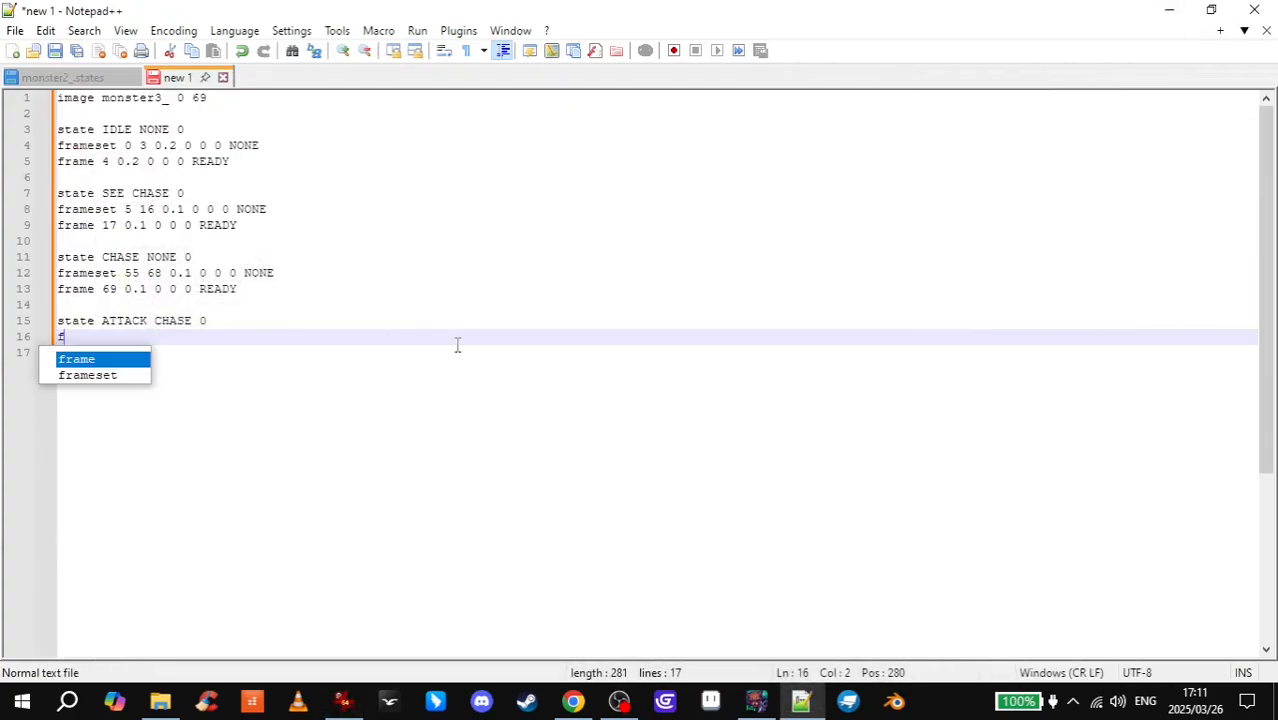
text(ramese)
text(18)
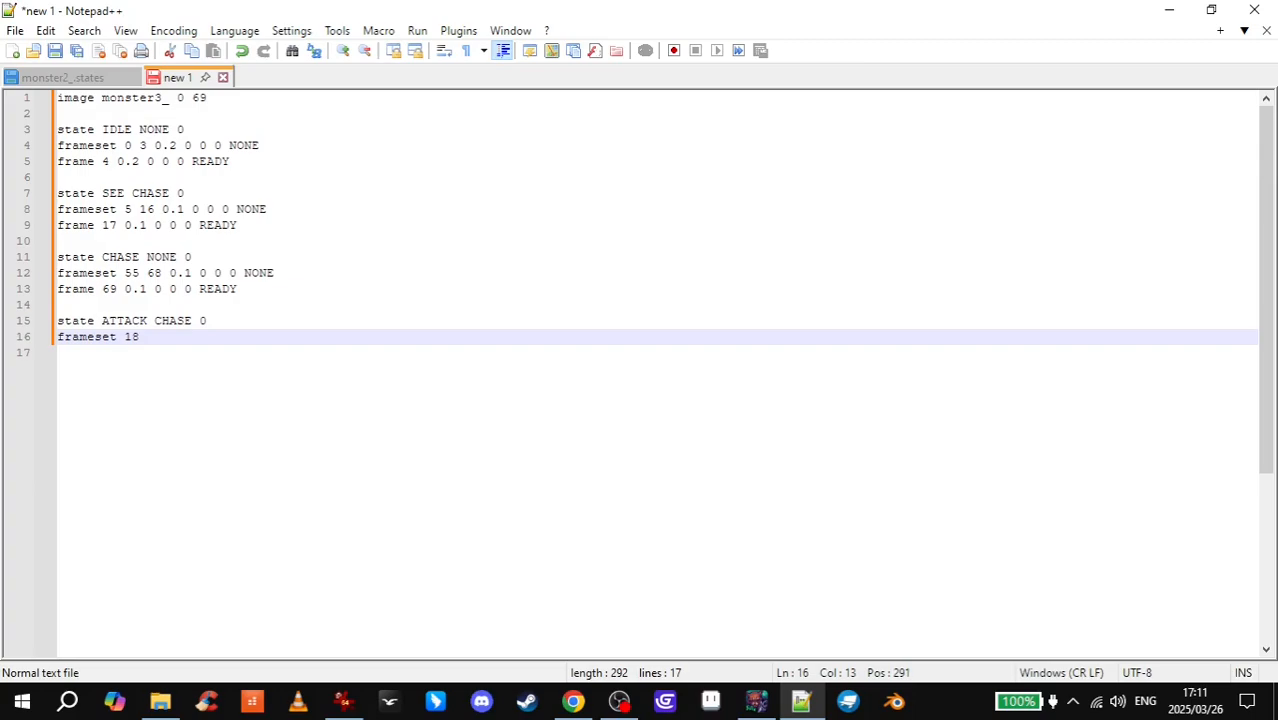
text( 29 0.1 0 0 0 NONE)
key(Escape)
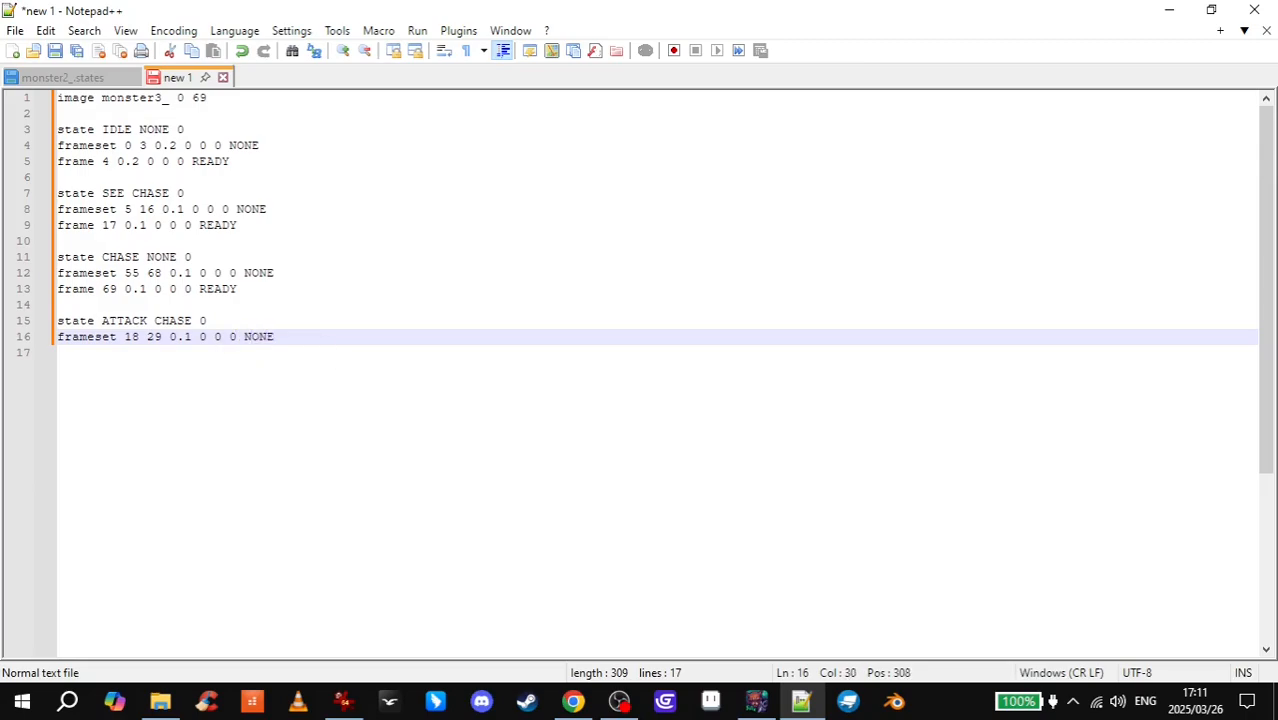
- Add the line "frame 30 0.1 0 0 0 READY" below the ATTACK state's frameset
key(Return)
text(frame)
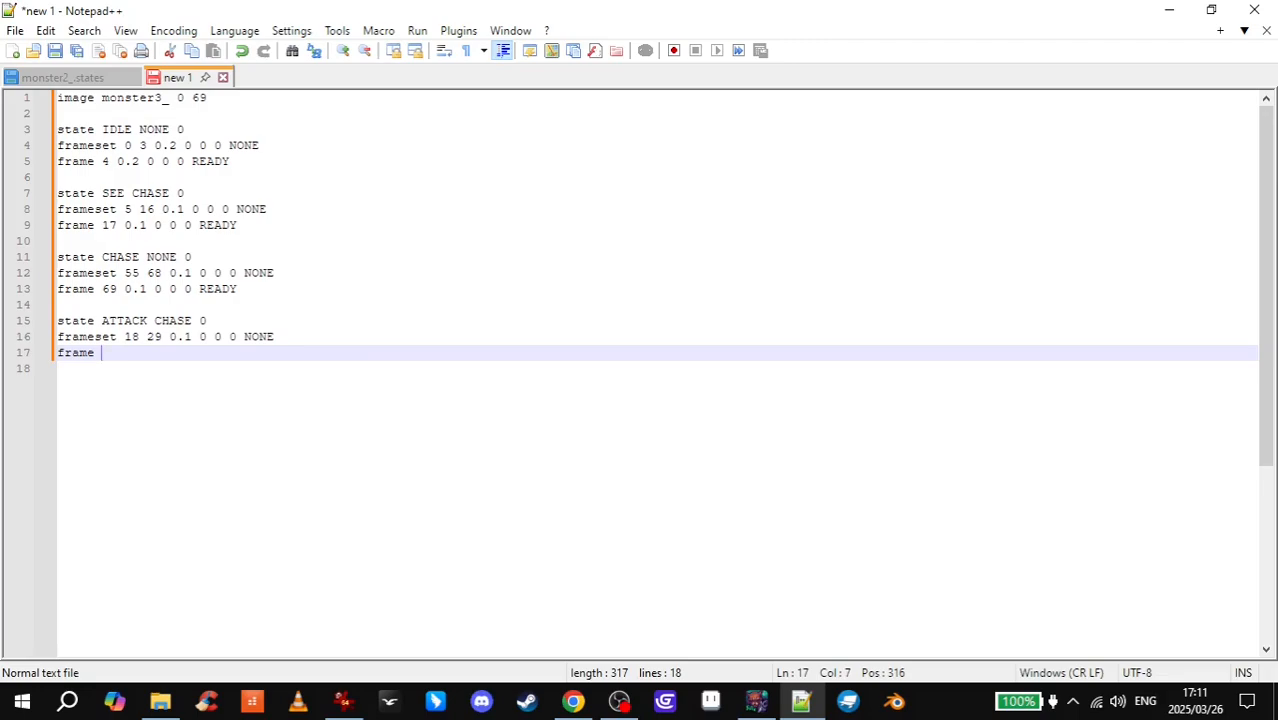
key(Return)
key(BackSpace)
text(30 0.1 0 0 0 )
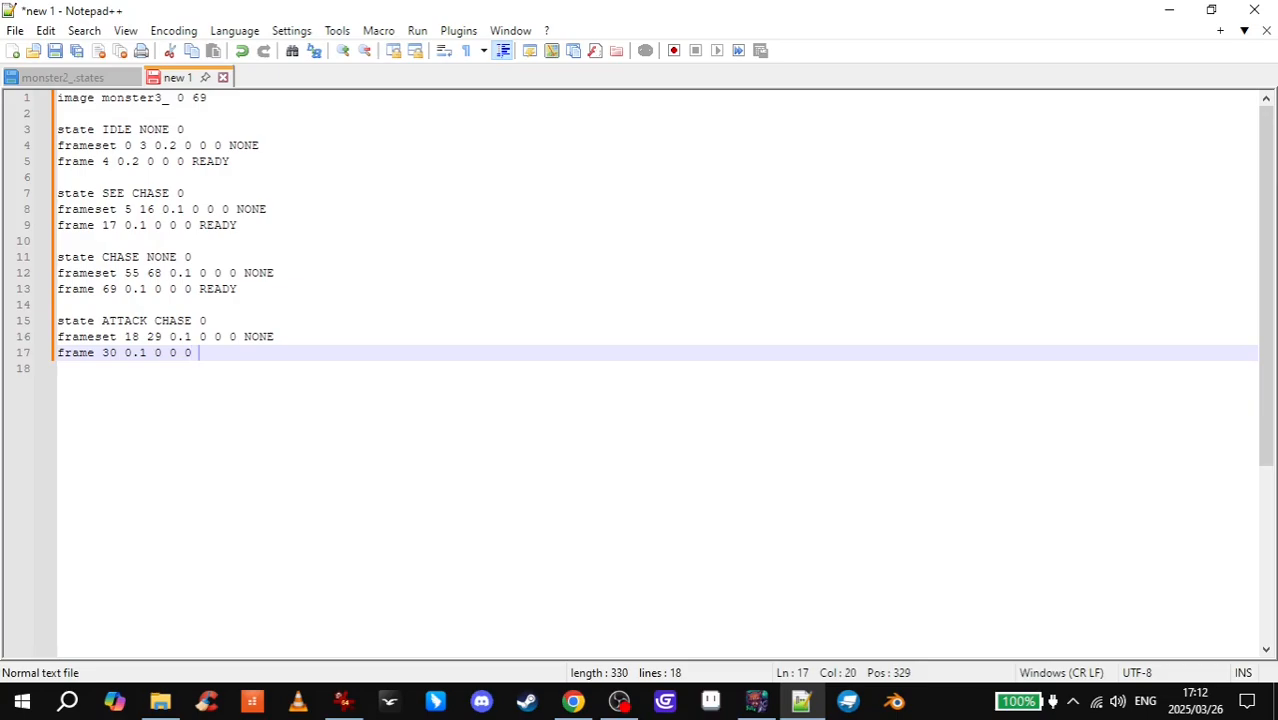
text(READY)
key(Return)
- Examine how the ATTACK state in monster2_.states assigns the NONE and ATTACK actions to its frames, and return to the new file
click(62, 77)
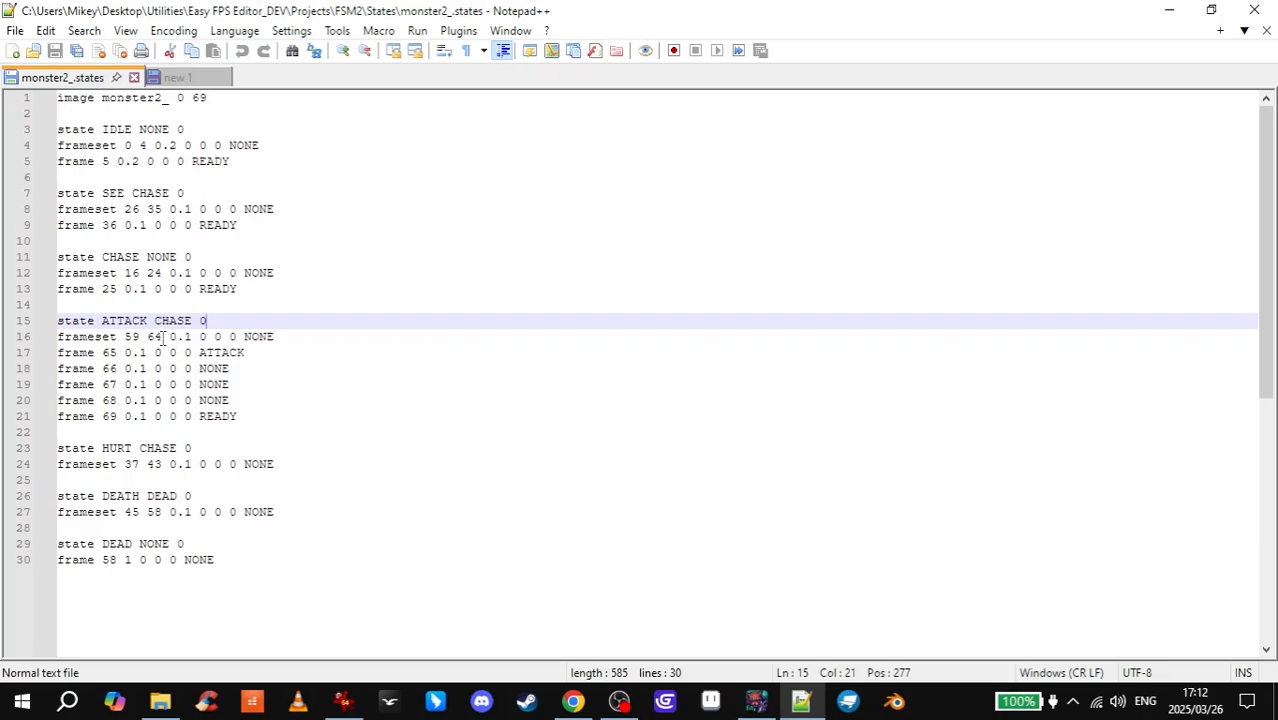
drag(245, 338, 275, 332)
click(308, 326)
drag(199, 352, 257, 353)
click(252, 352)
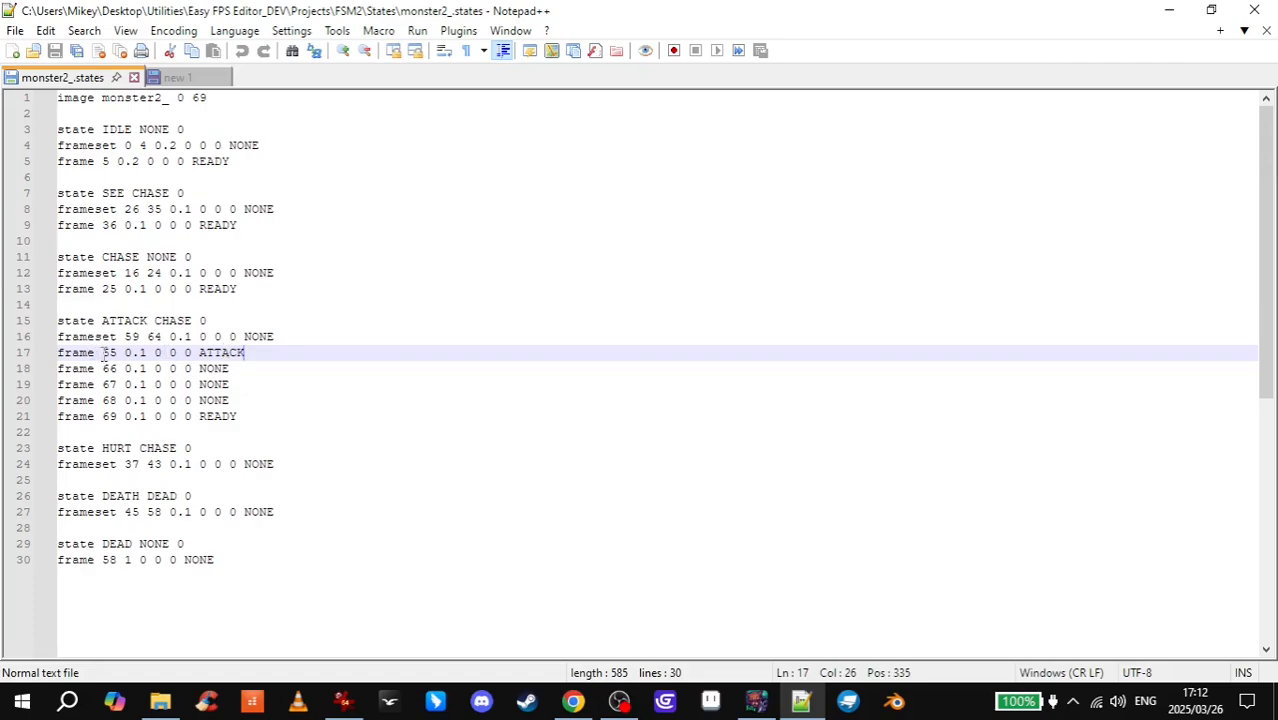
drag(102, 352, 109, 352)
click(200, 356)
drag(200, 356, 250, 356)
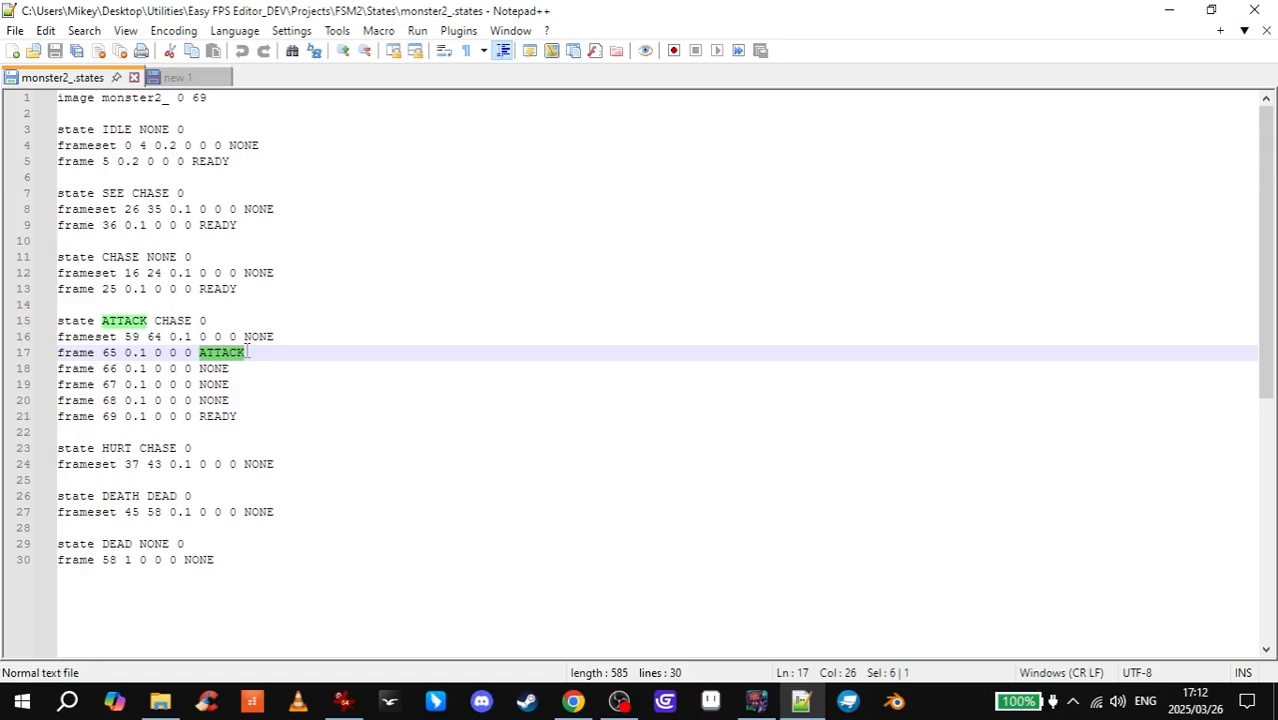
click(252, 356)
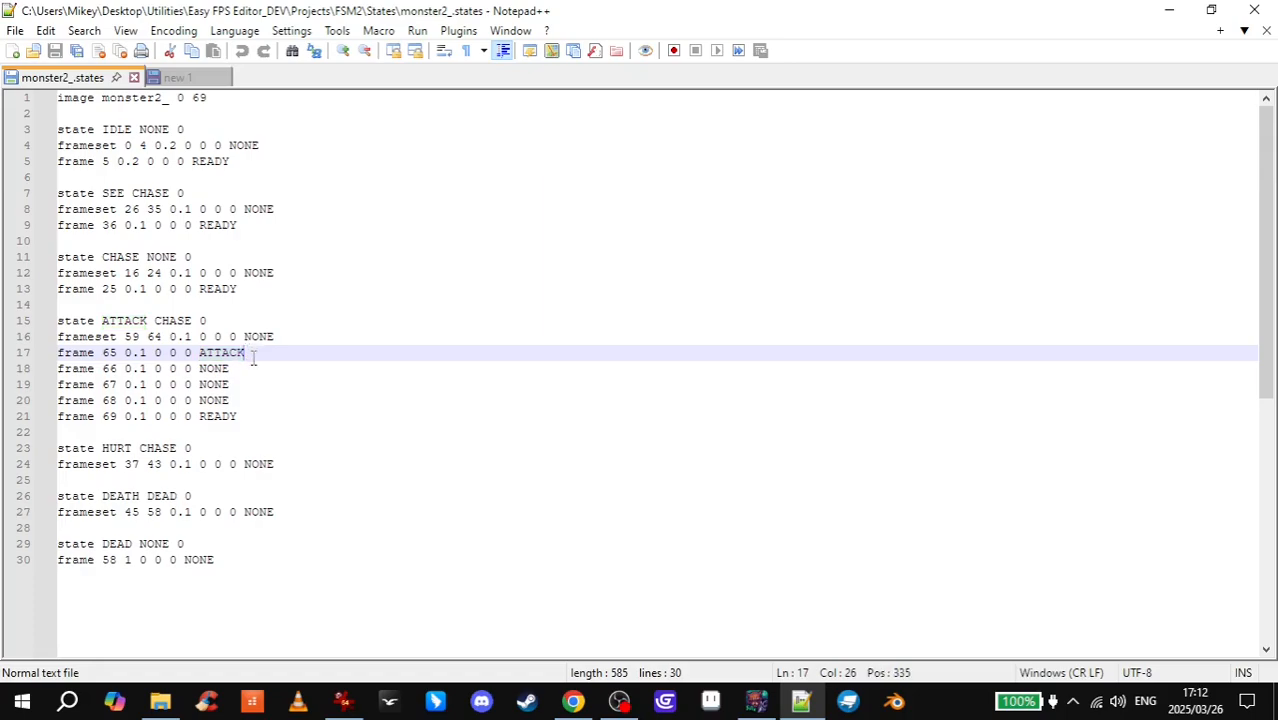
click(180, 78)
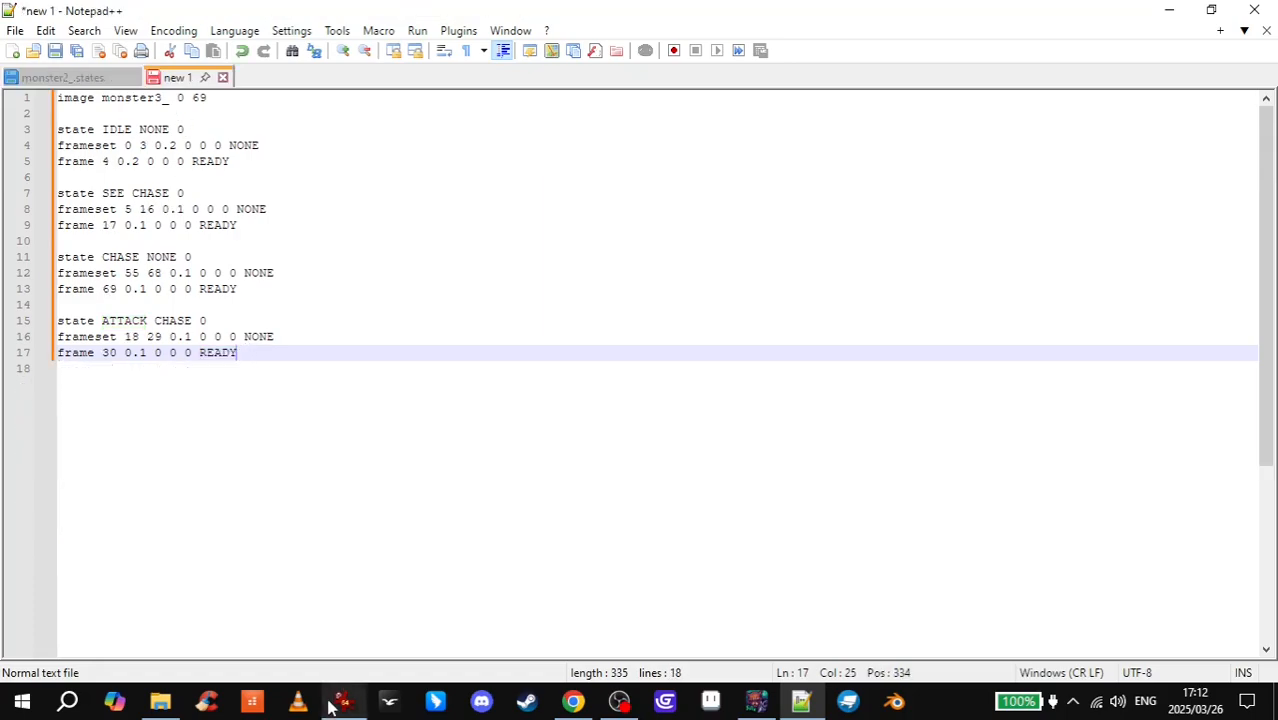
- Check the monster3_ sprites in IrfanView for the frame where the attack hits, and set the ATTACK frameset's end frame to 23
click(341, 702)
scroll(613, 367, up, 3)
scroll(617, 372, up, 7)
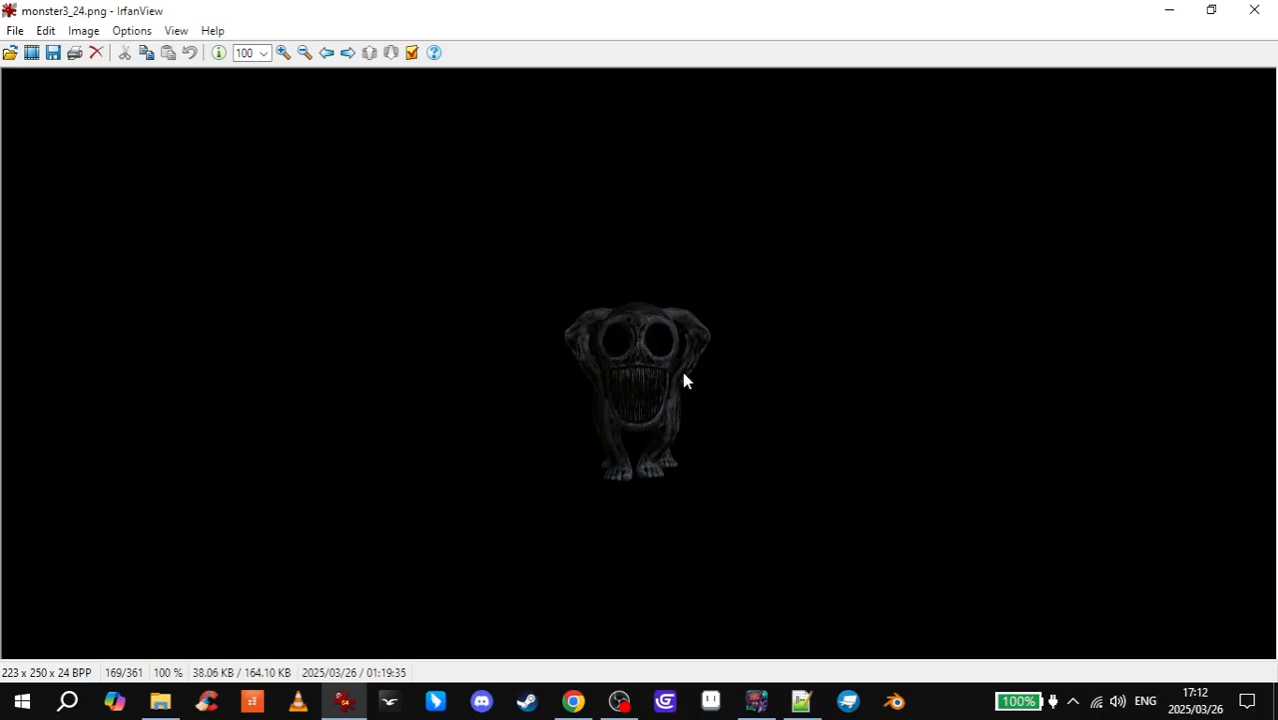
scroll(683, 381, down, 4)
click(1169, 9)
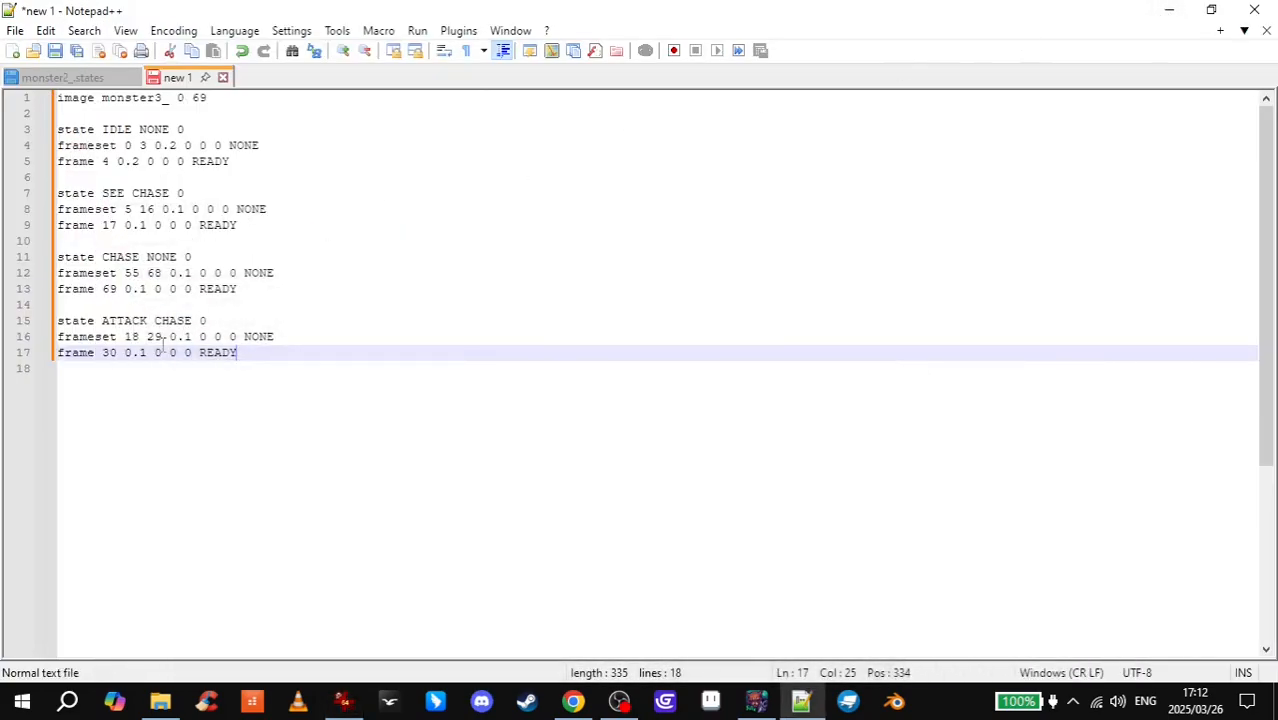
click(162, 337)
key(BackSpace)
text(3)
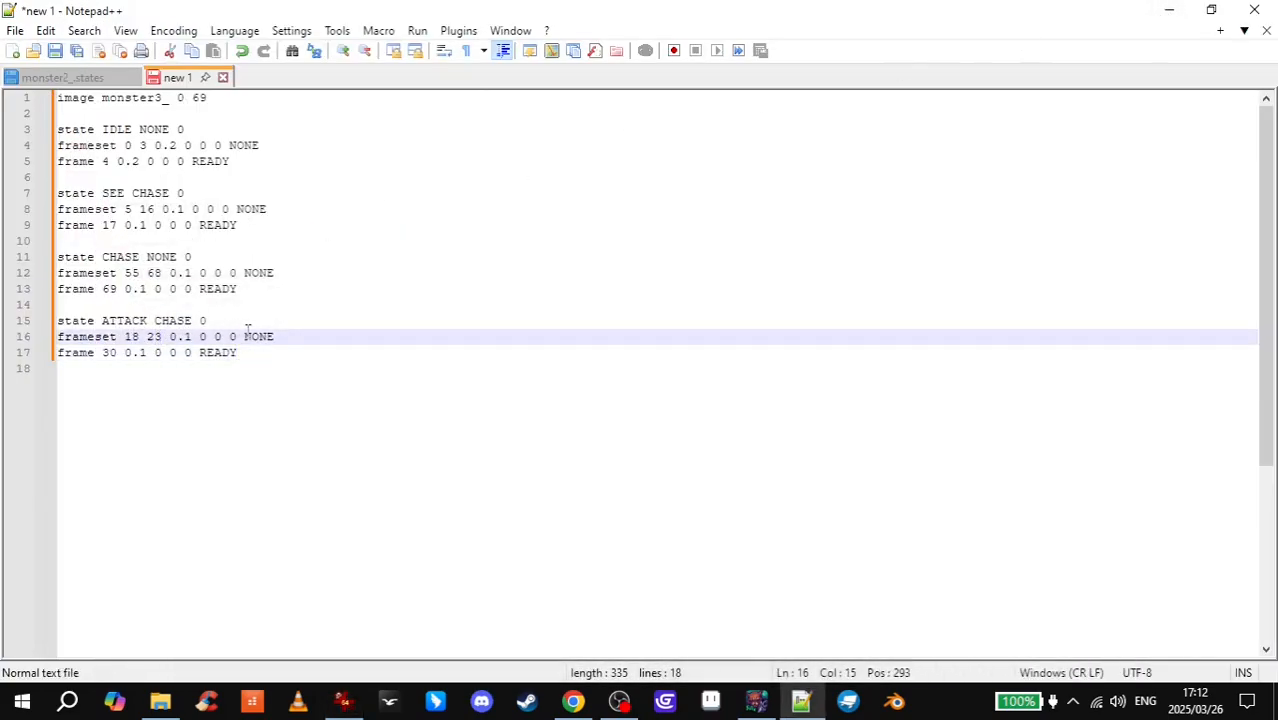
- Add the line "frame 24 0.1 0 0 0 ATTACK" below the ATTACK state's first frameset
click(287, 337)
key(Return)
text(fram)
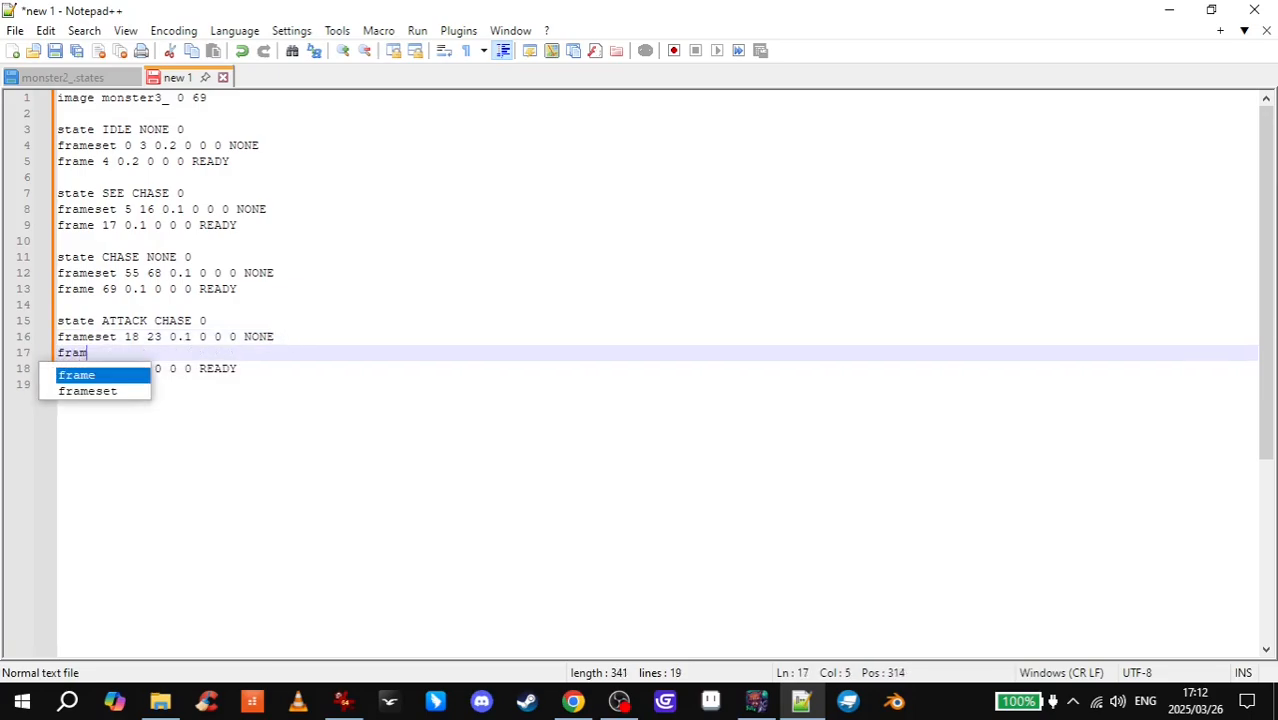
text(e 24 )
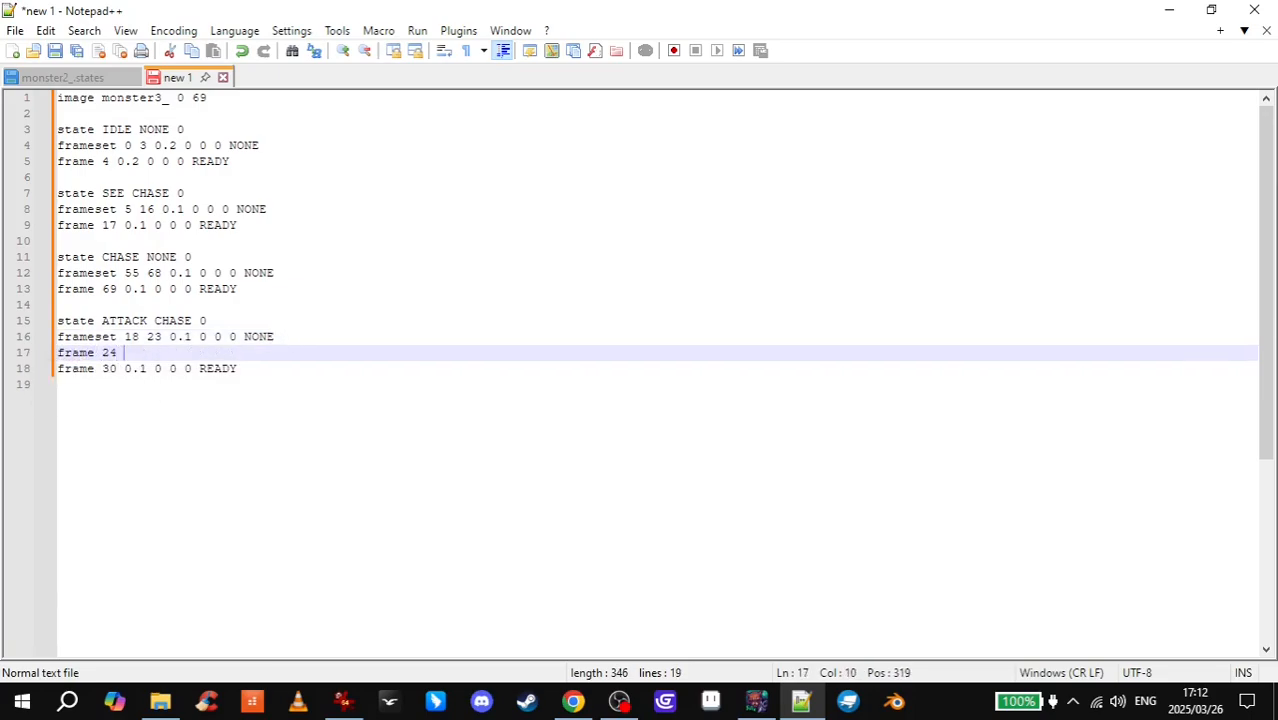
text(0.1 0 0 0 ATTACK)
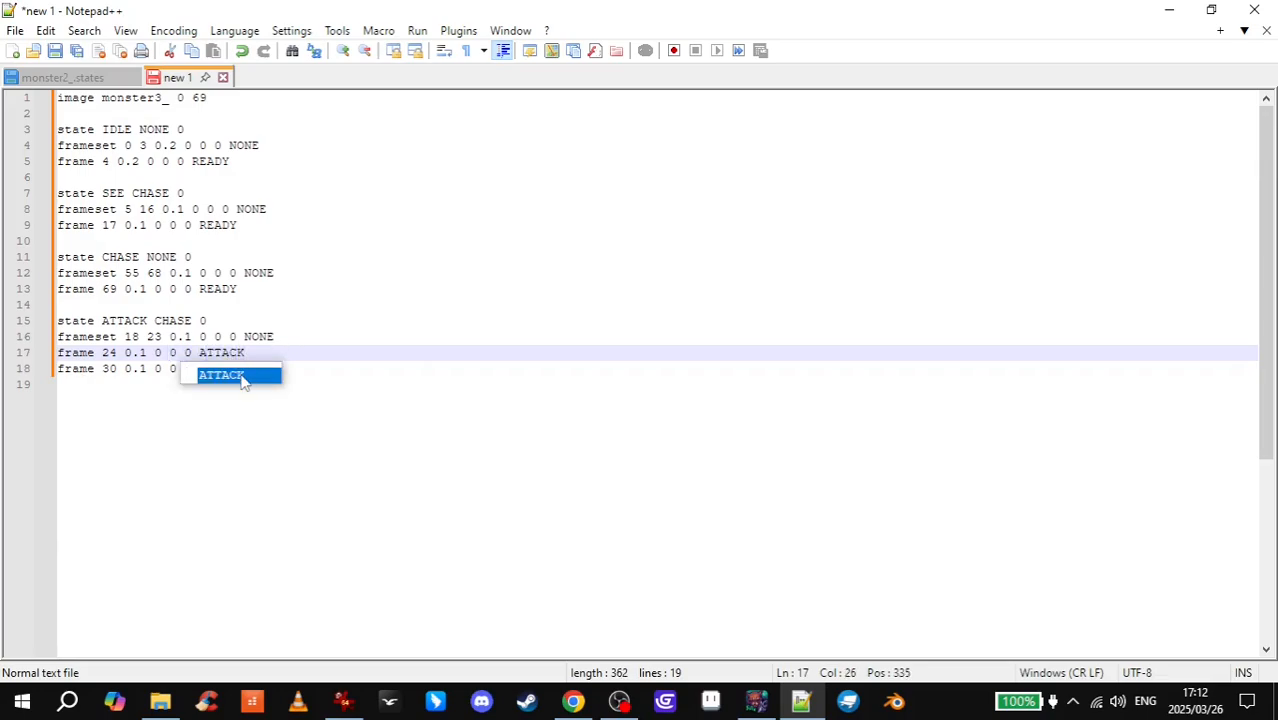
click(267, 350)
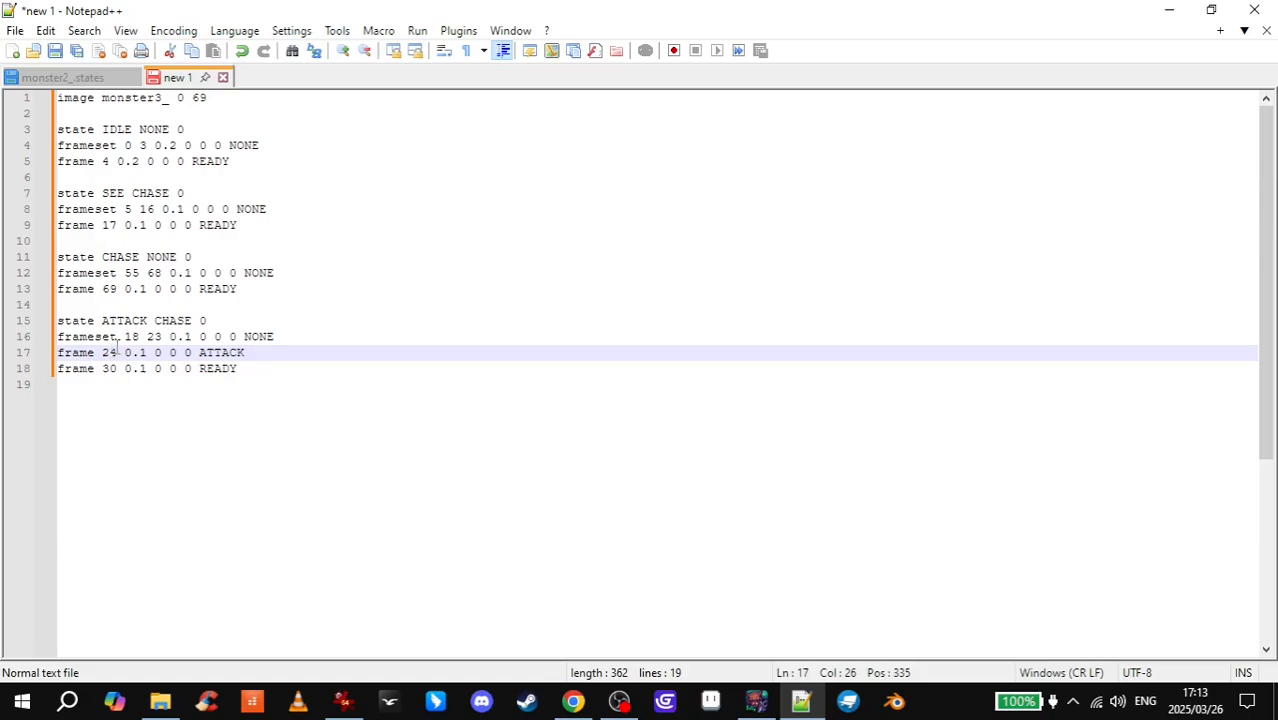
- Add the line "frameset 25 29 0.1 0 0 0 NONE" between the ATTACK state's frame 24 and frame 30 lines
key(Return)
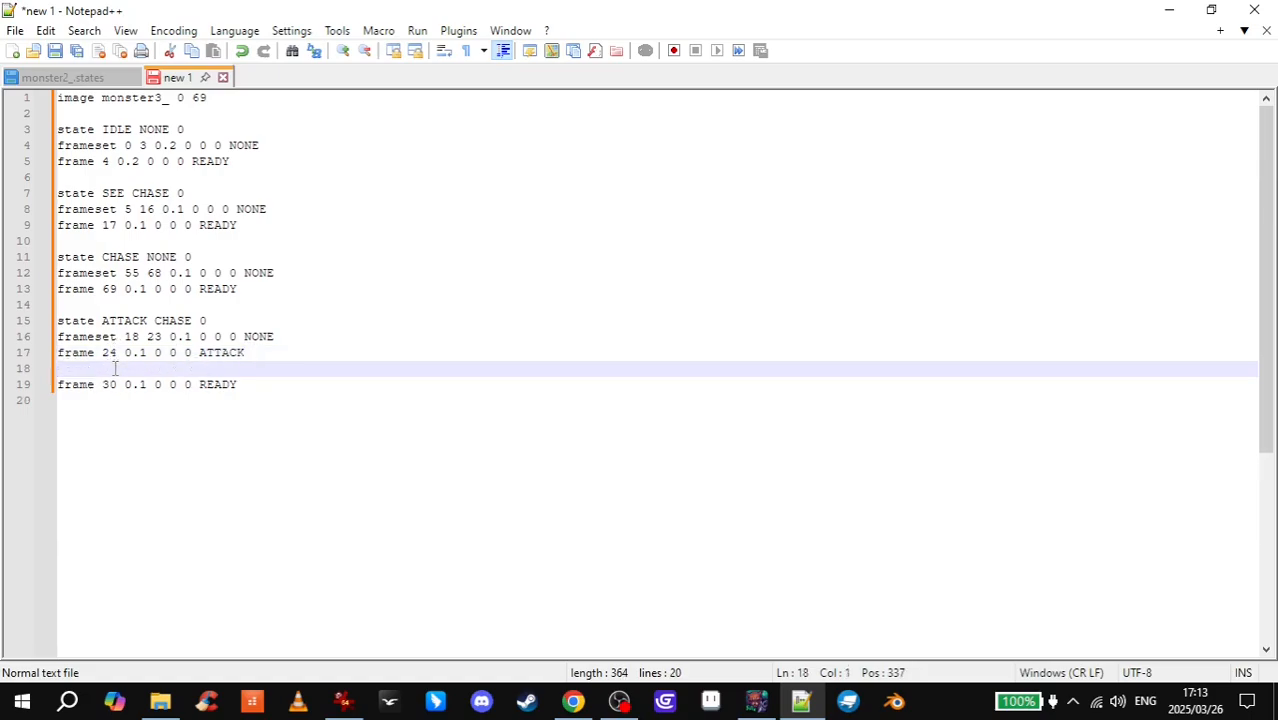
text(frameset 25)
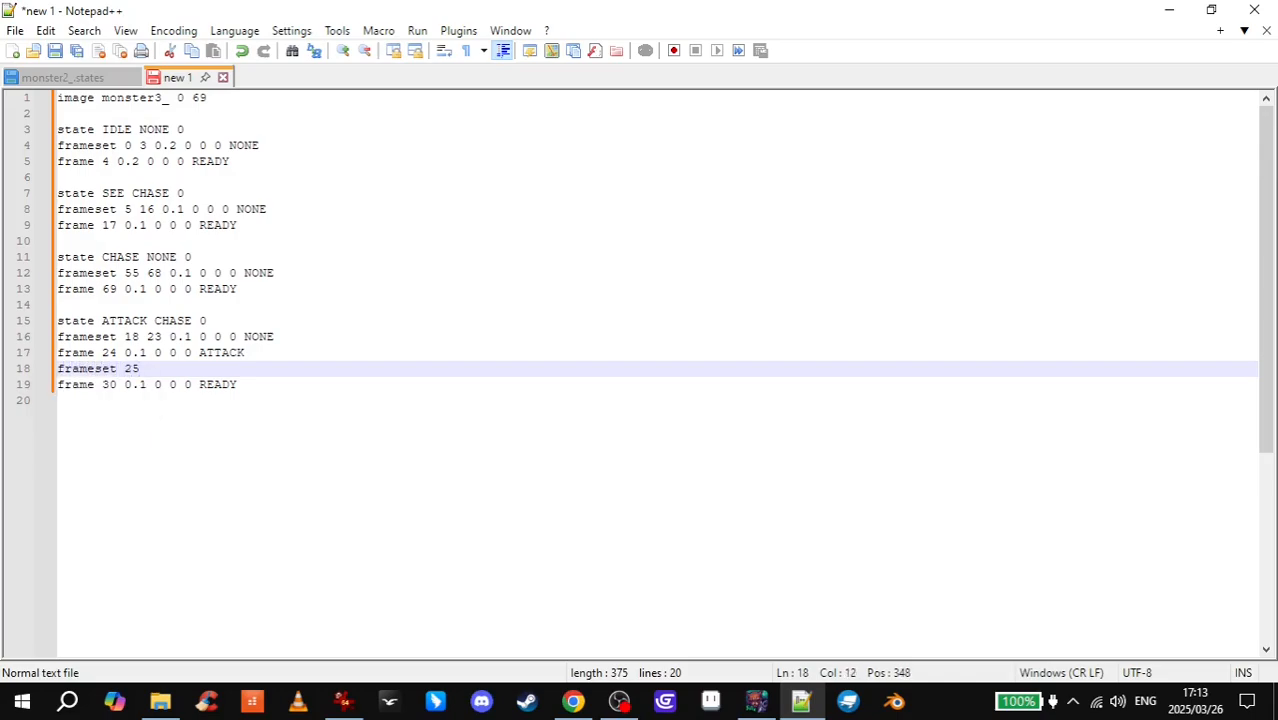
text( 3)
key(BackSpace)
text(29 0.1 0 0 0 NONE)
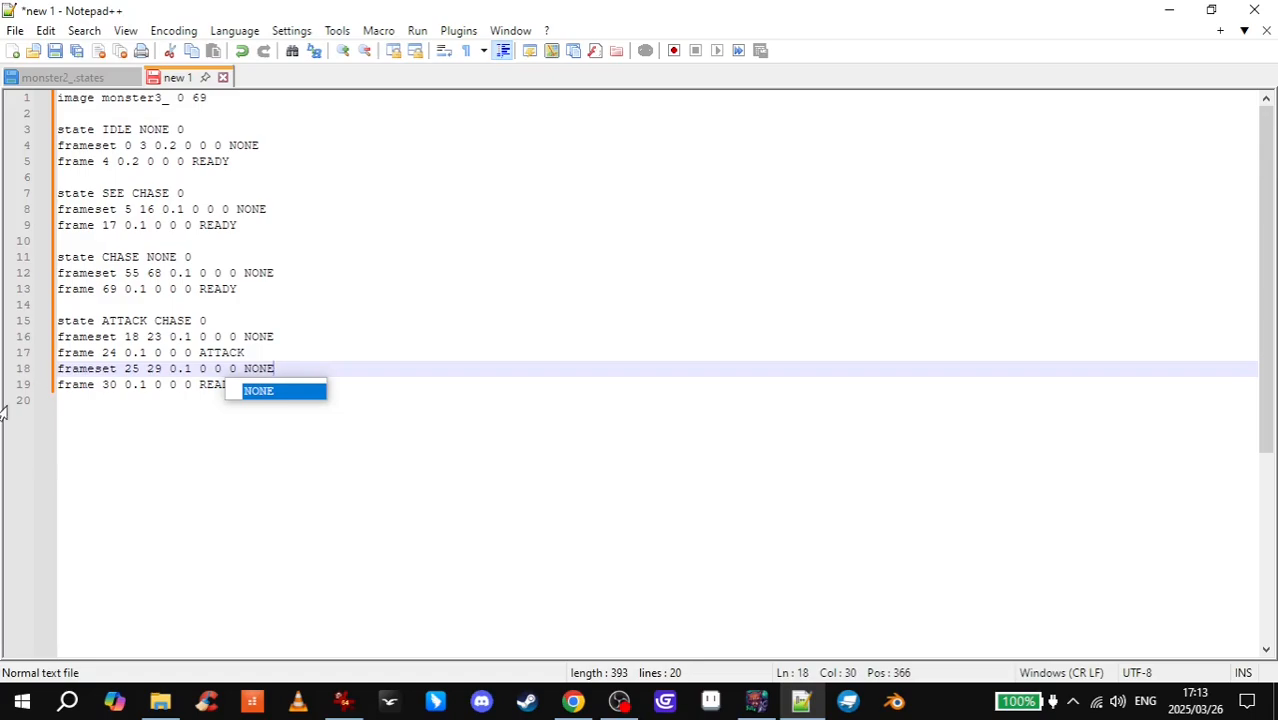
click(302, 367)
click(315, 384)
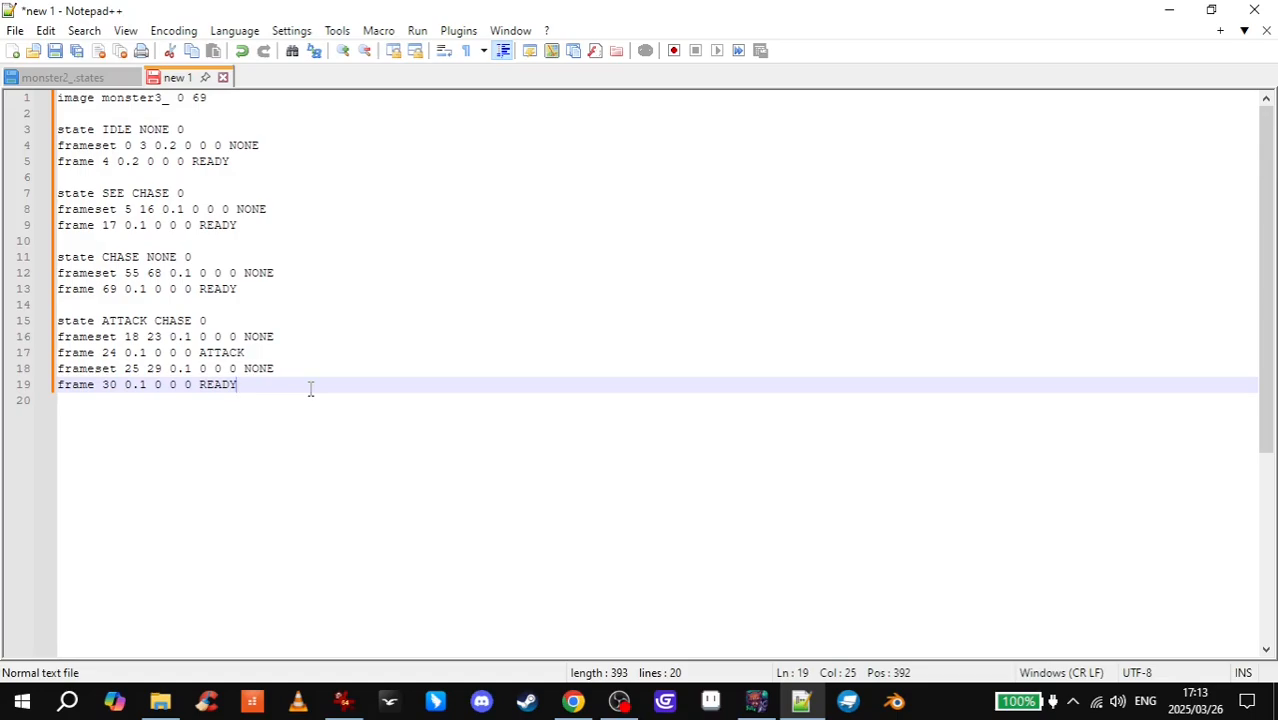
- Review the ATTACK state's header, frame ranges and the action assigned to each of its lines
drag(101, 321, 215, 320)
click(215, 320)
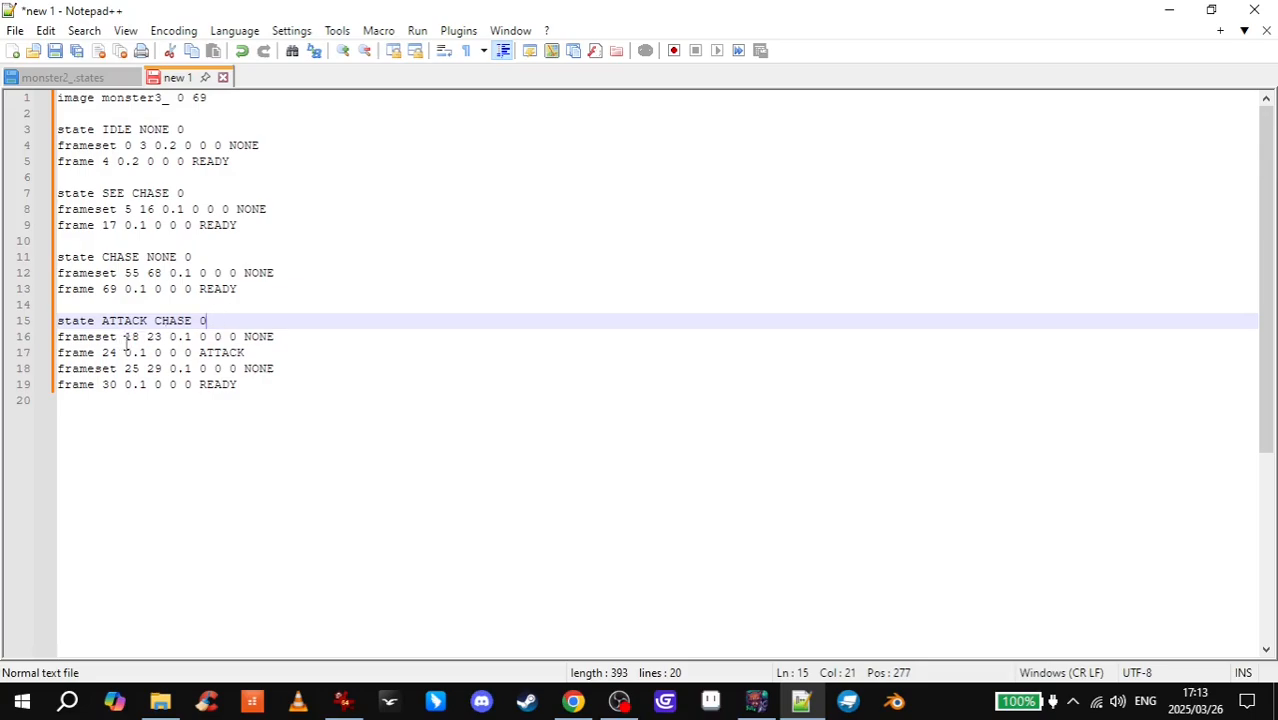
double_click(258, 337)
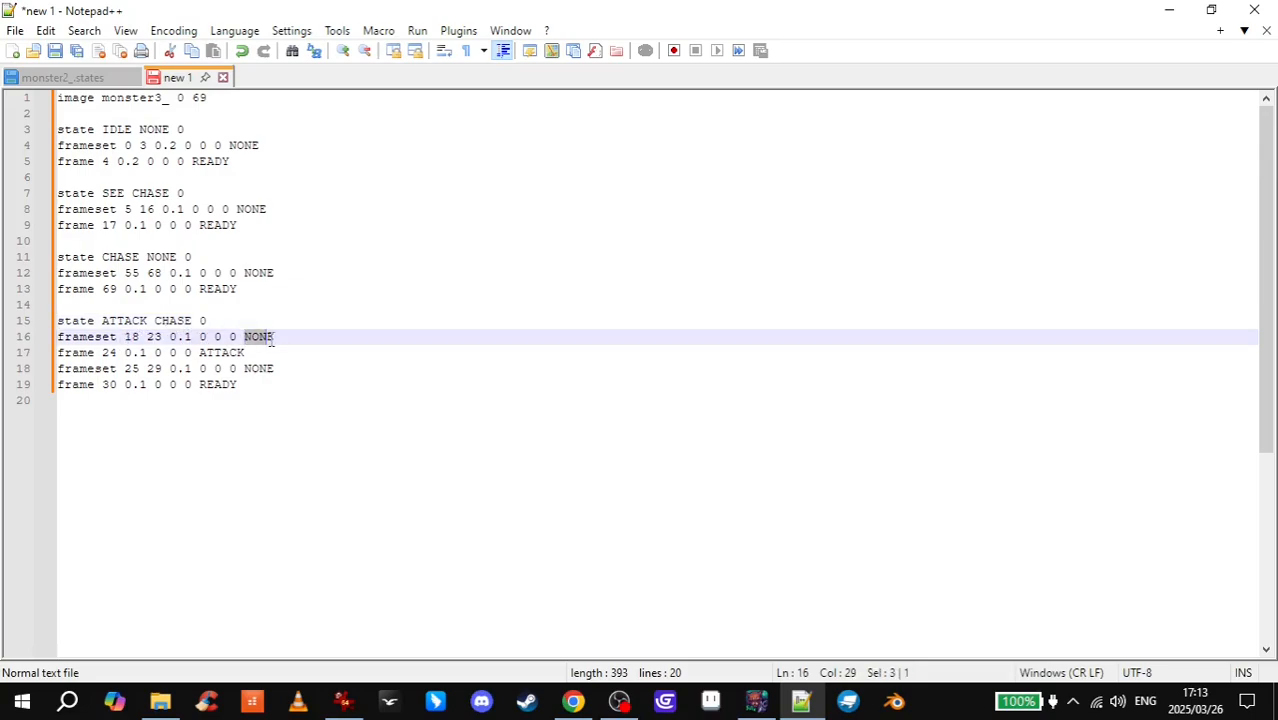
click(295, 337)
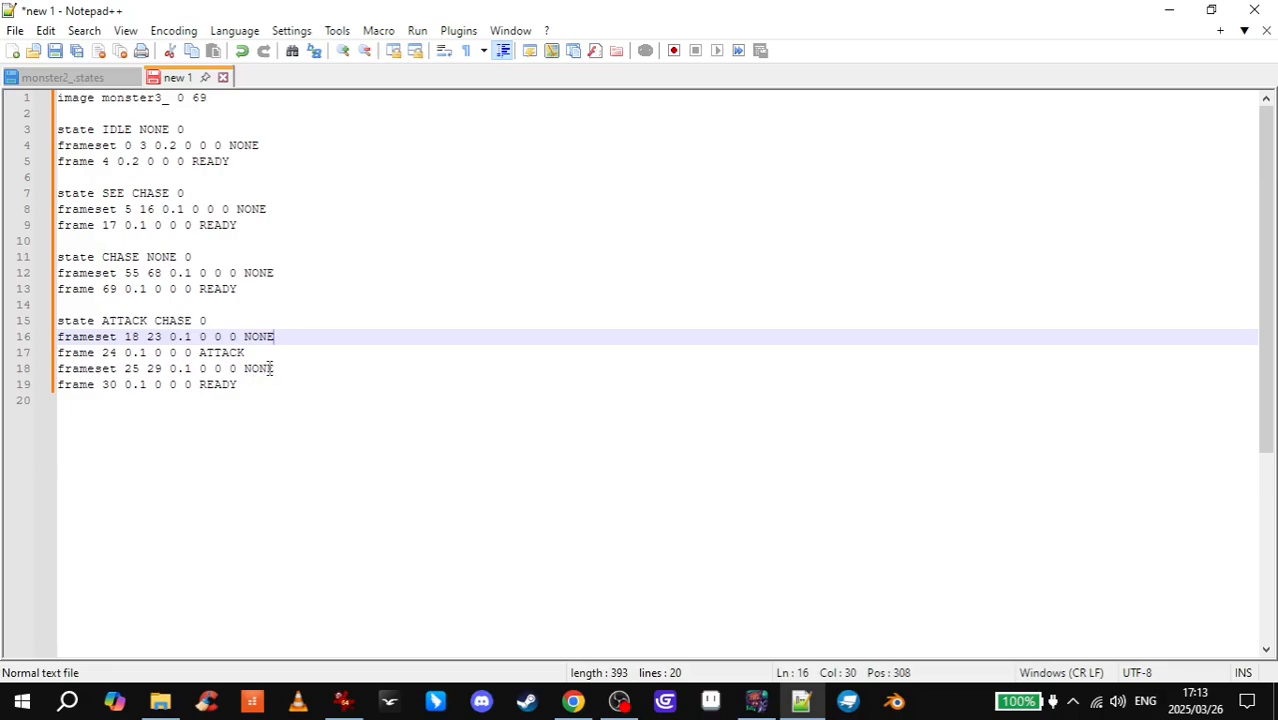
double_click(110, 384)
click(177, 384)
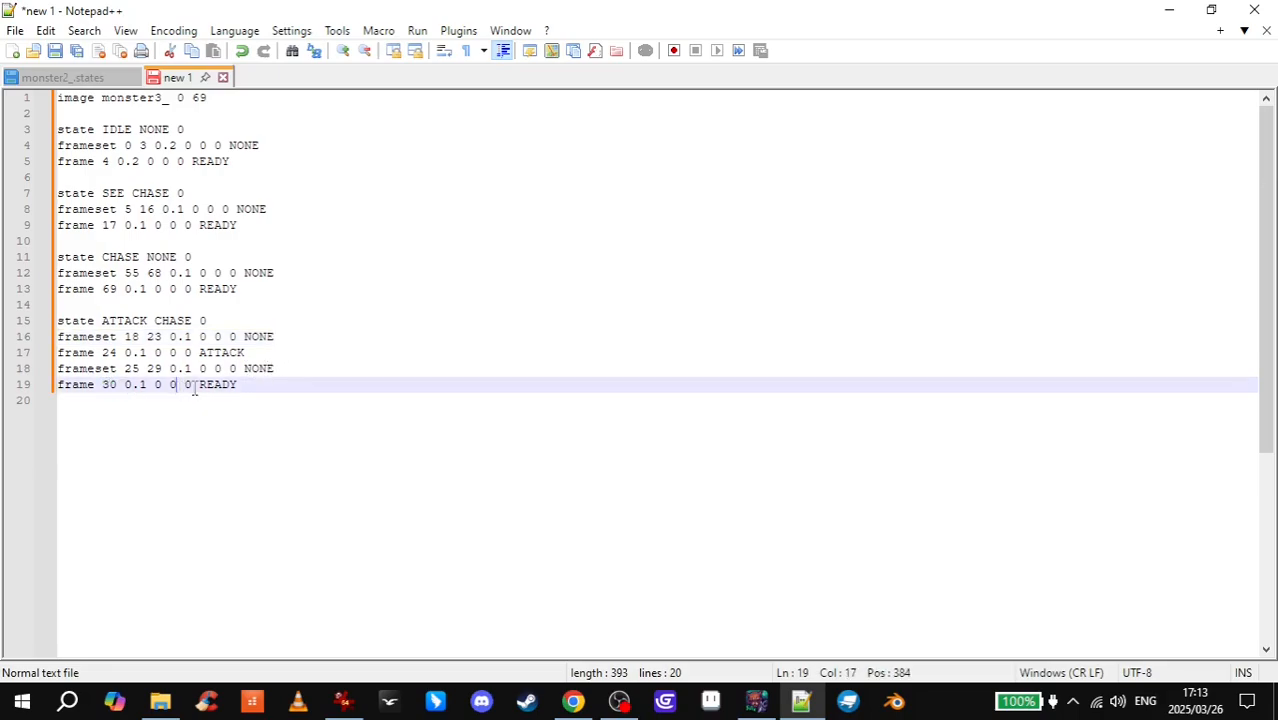
click(192, 384)
- Begin a new state definition with "state HURT" below the ATTACK state, separated by a blank line
click(246, 386)
key(Return)
key(Return)
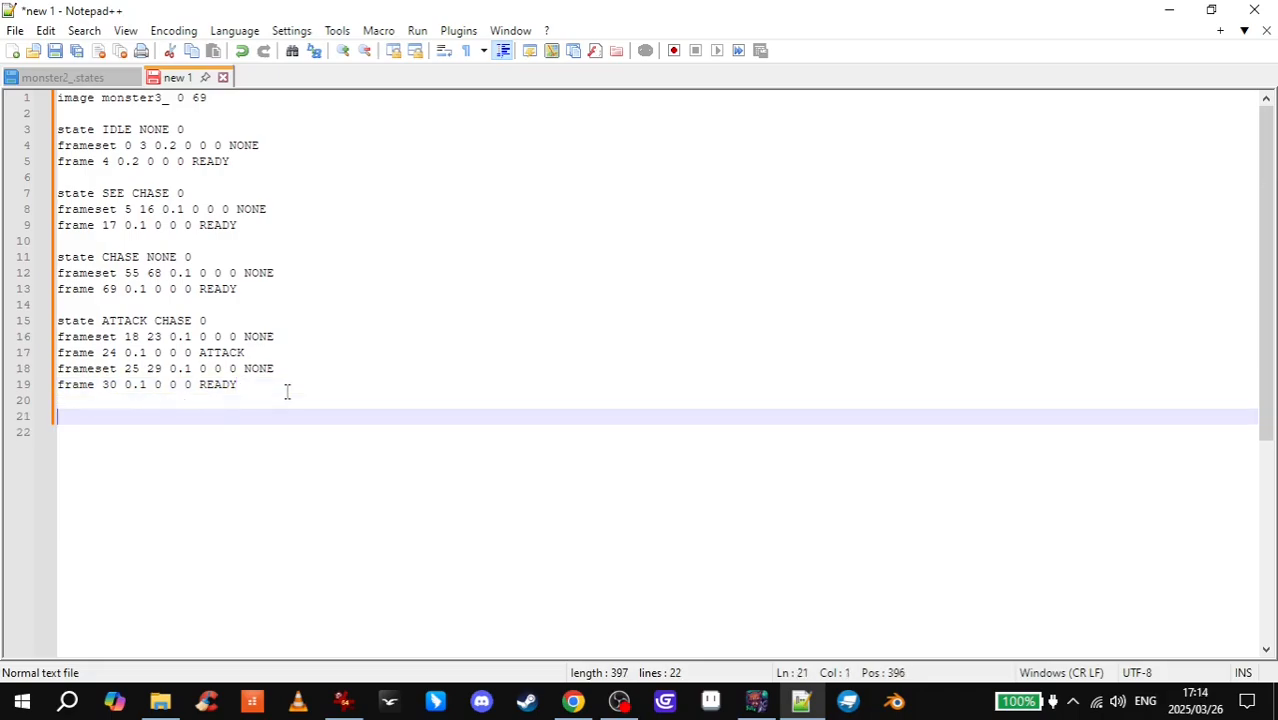
text(state HURT )
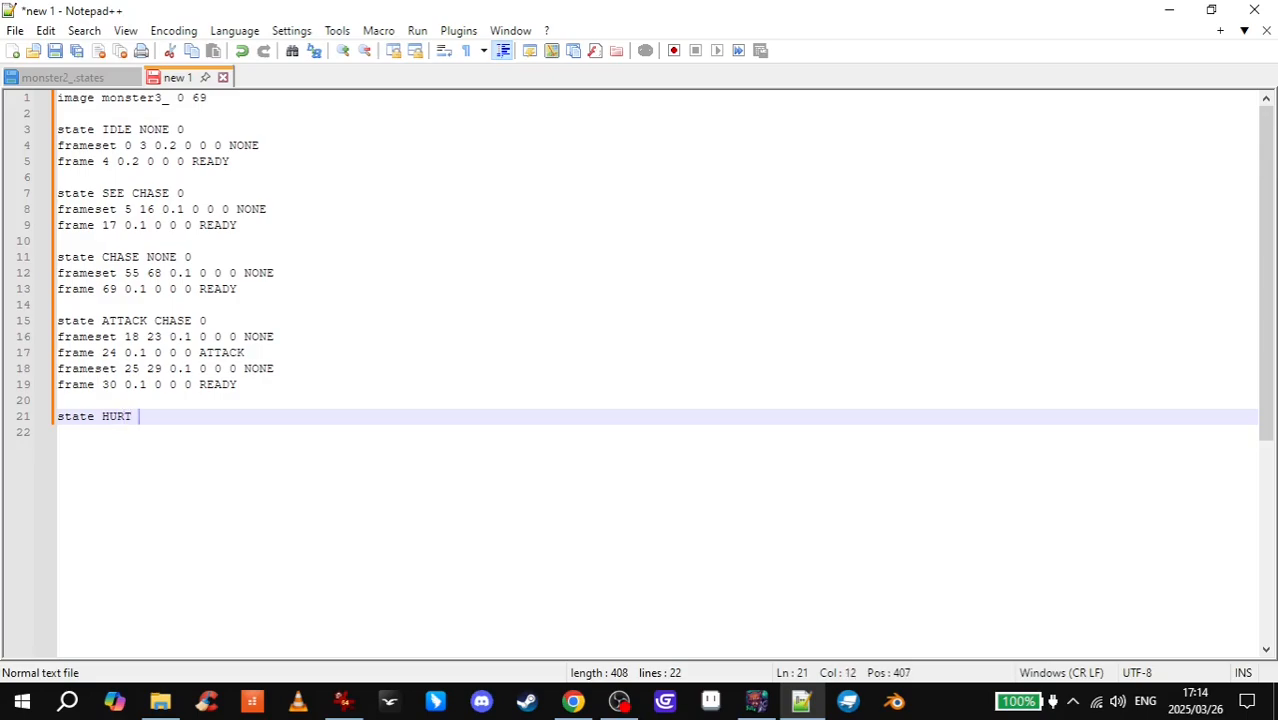
text(CHASE)
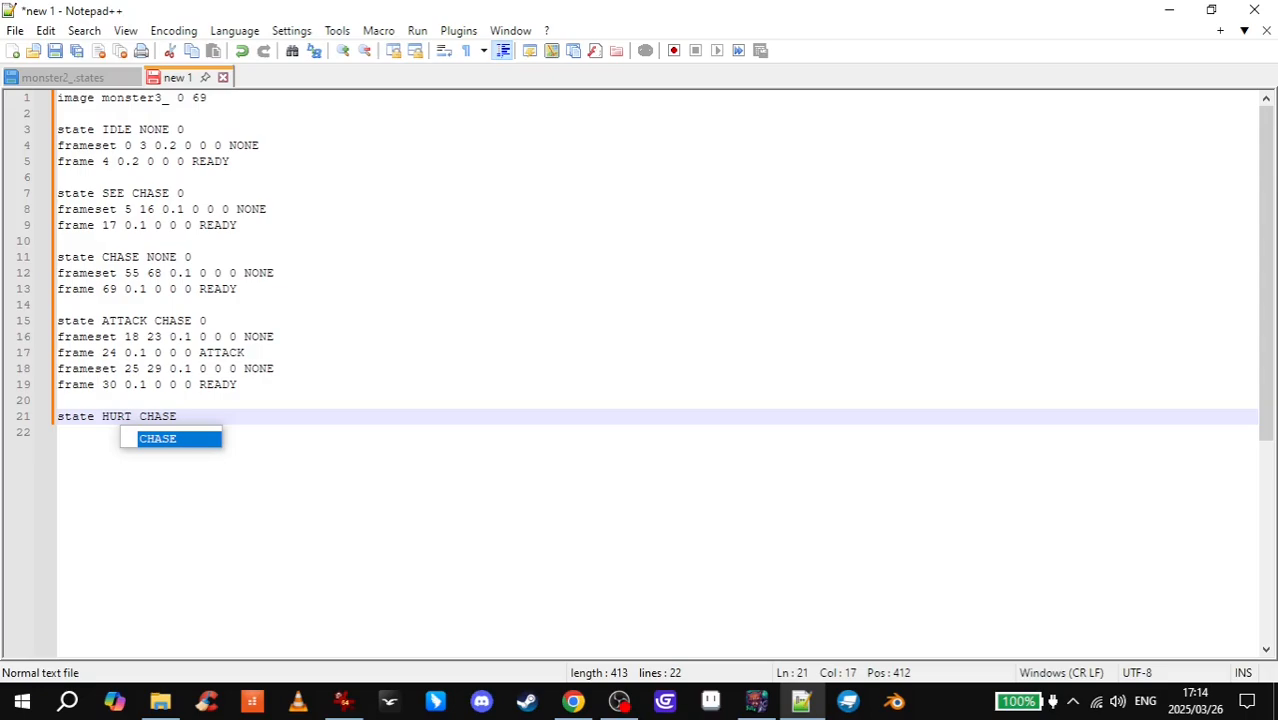
key(BackSpace)
key(BackSpace)
key(BackSpace)
key(BackSpace)
key(BackSpace)
text(FL)
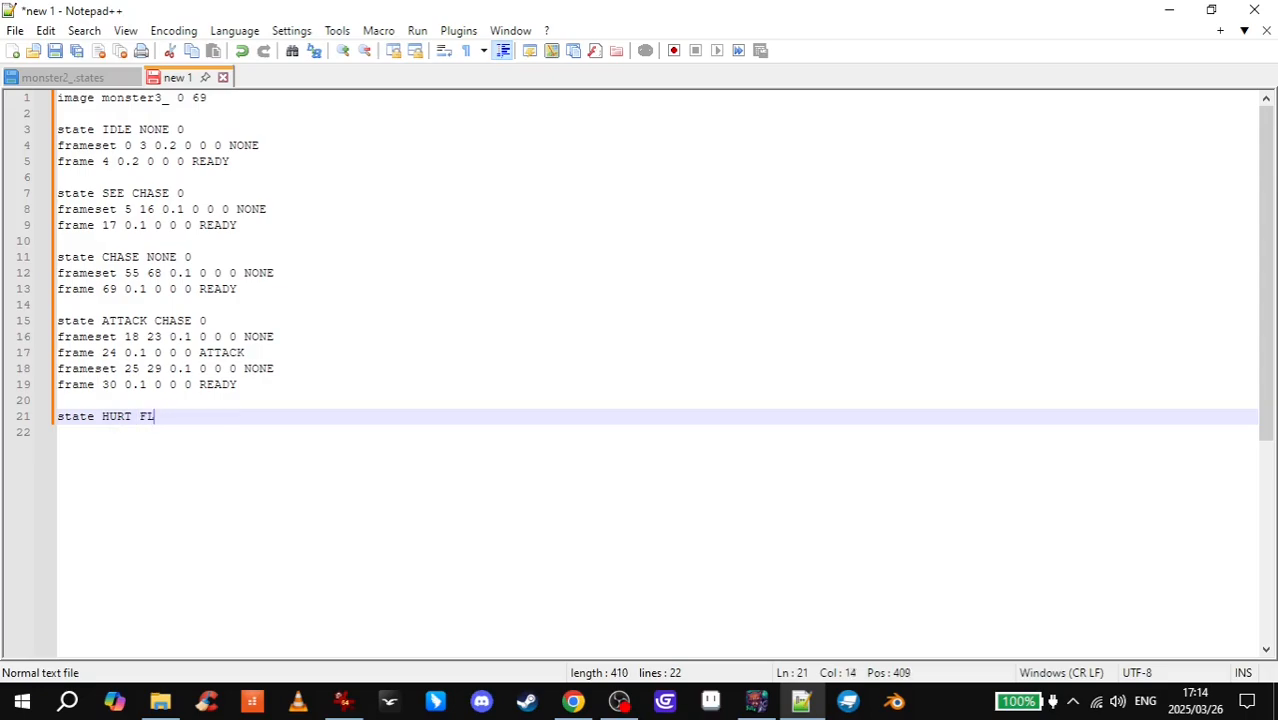
text(EE)
key(BackSpace)
key(BackSpace)
key(BackSpace)
key(BackSpace)
- Complete the HURT state's header with "CHASE 0" and begin a new line beneath it
text(CHASE 0)
key(Return)
- Check the monster3_ sprites in IrfanView for the start and end frames of the hurt animation, and return to the states file
click(343, 700)
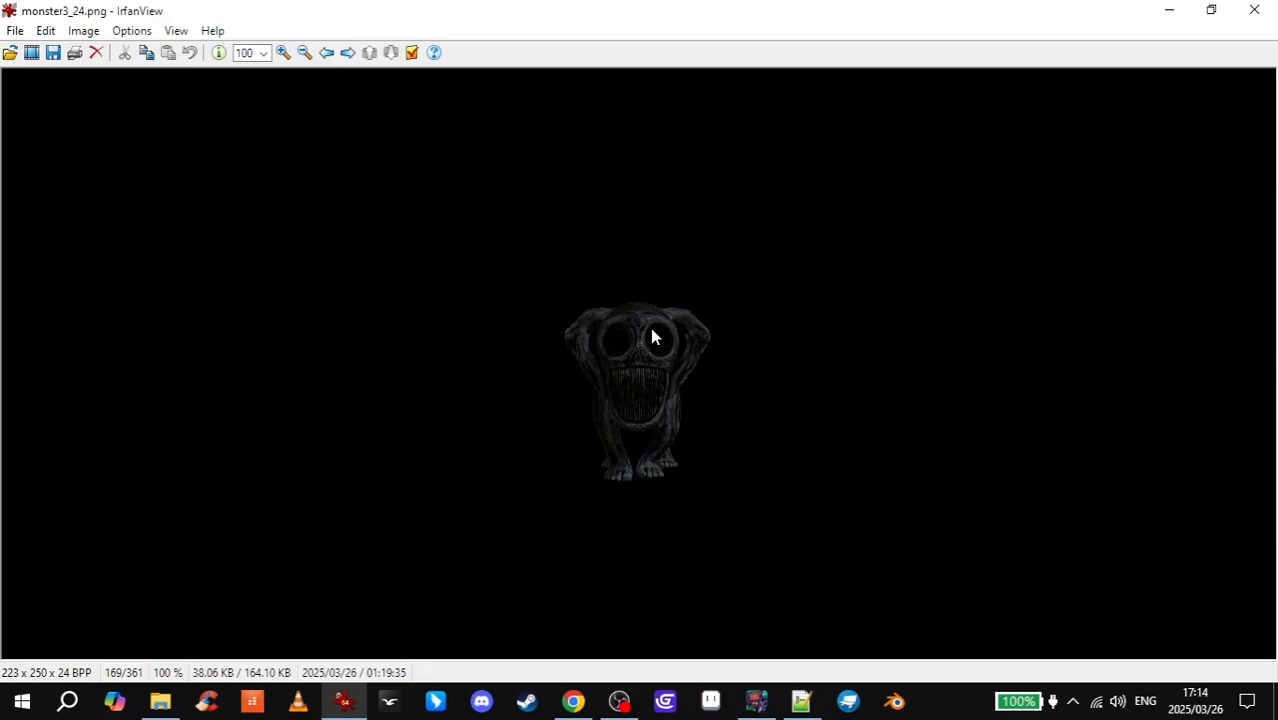
scroll(650, 342, down, 20)
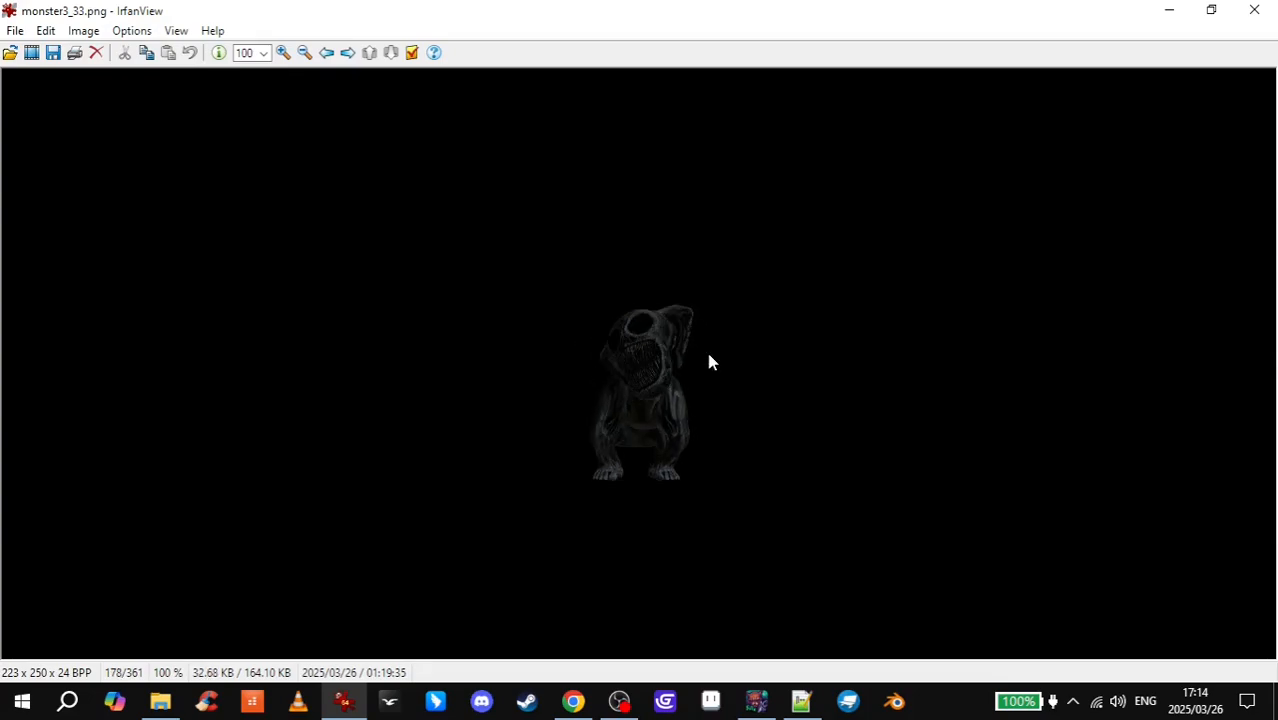
scroll(655, 412, up, 6)
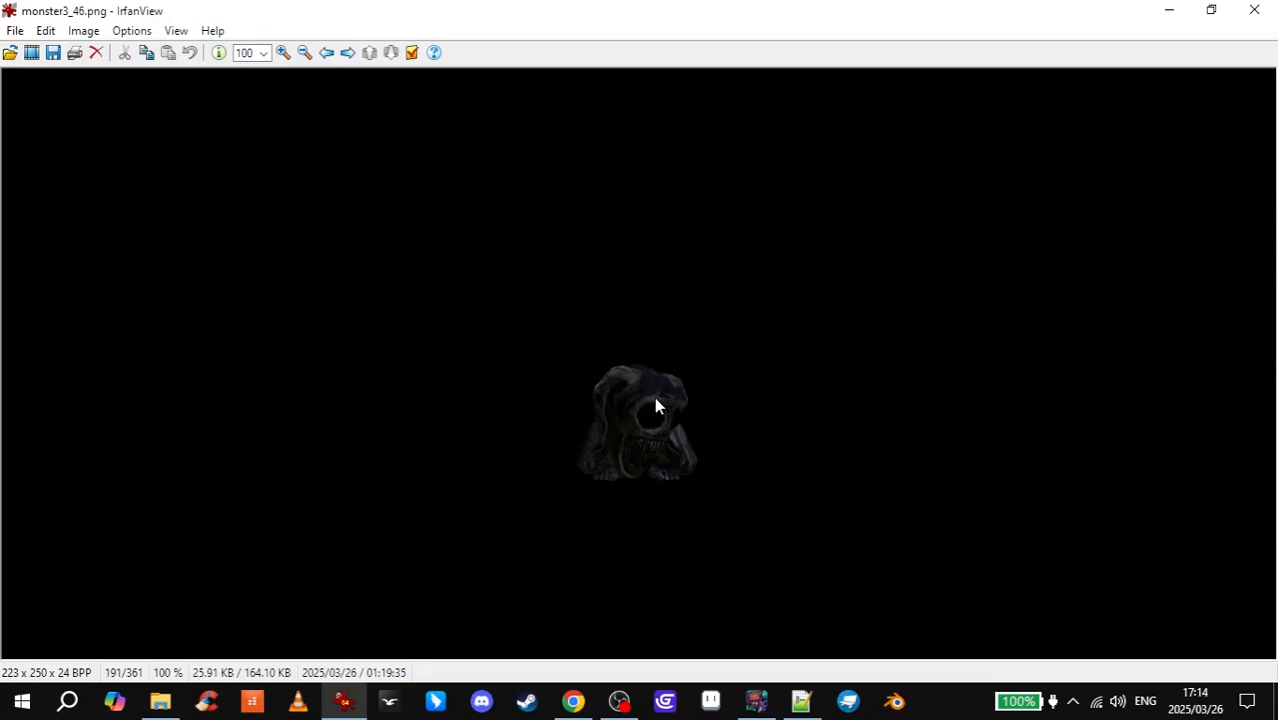
scroll(650, 398, down, 3)
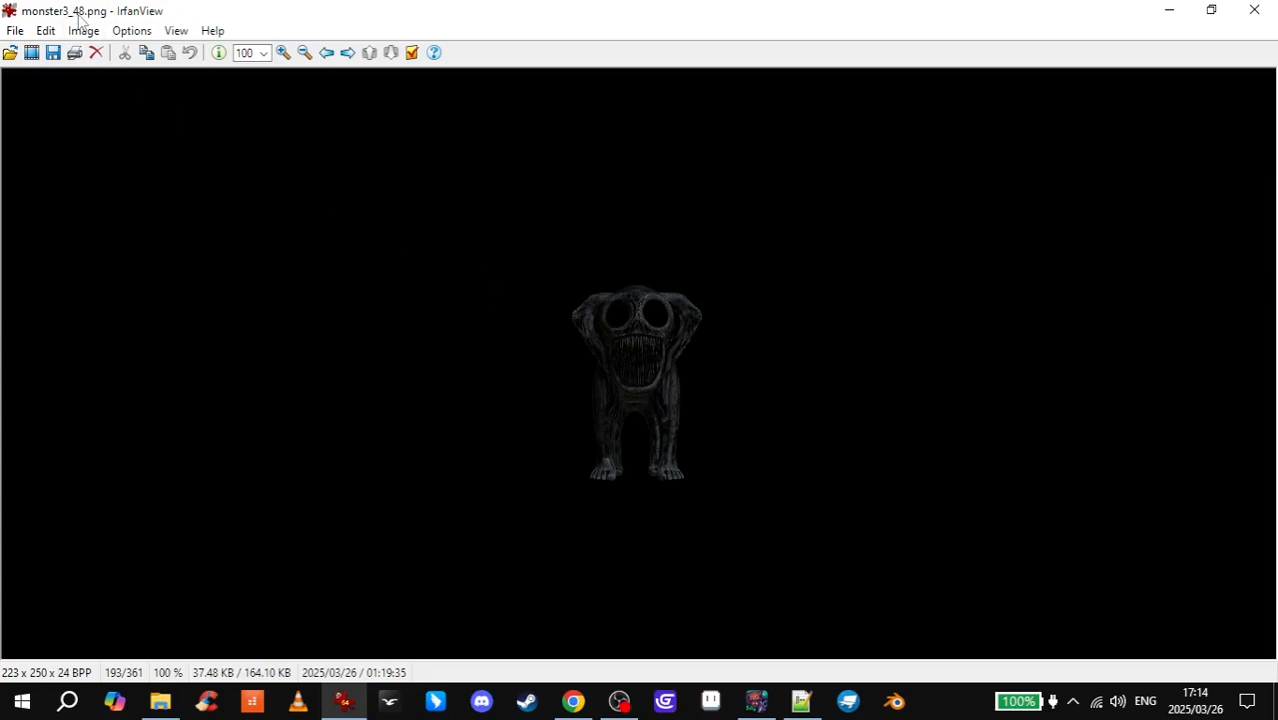
scroll(659, 404, down, 3)
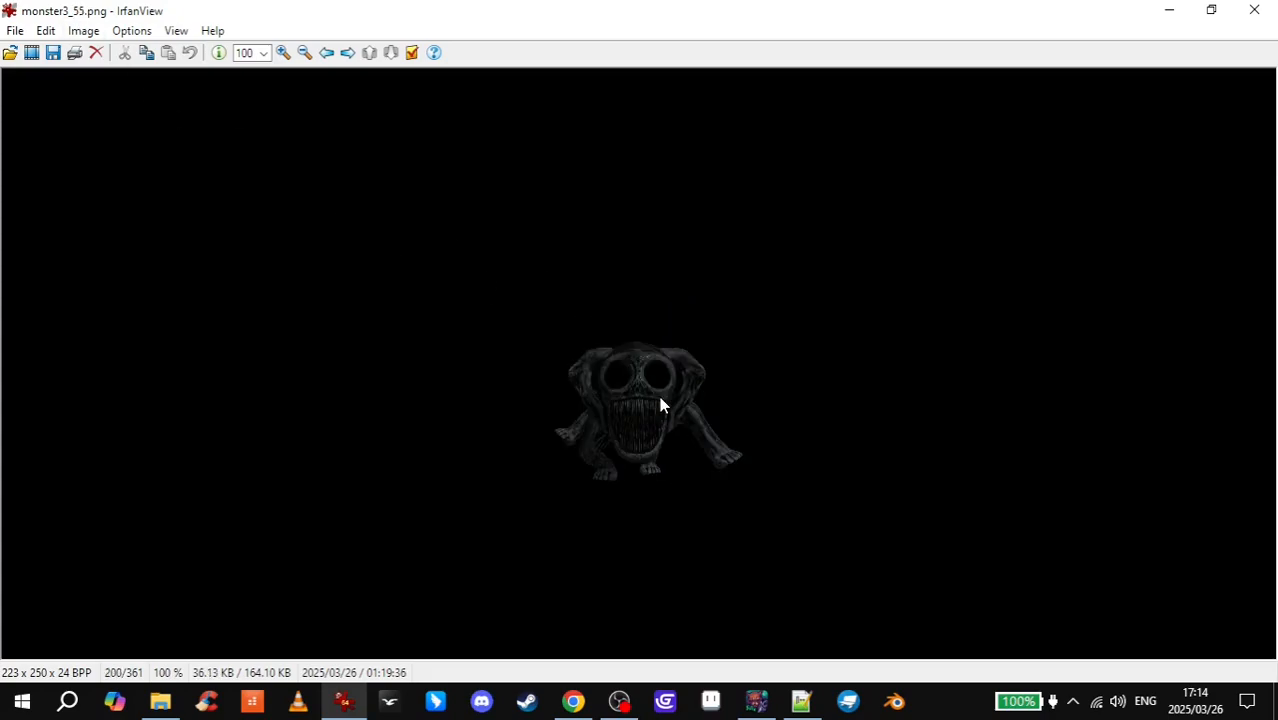
click(1168, 10)
- Add the line "frameset 48 54 0.1 0 0 0 NONE" under the HURT state
text(frame)
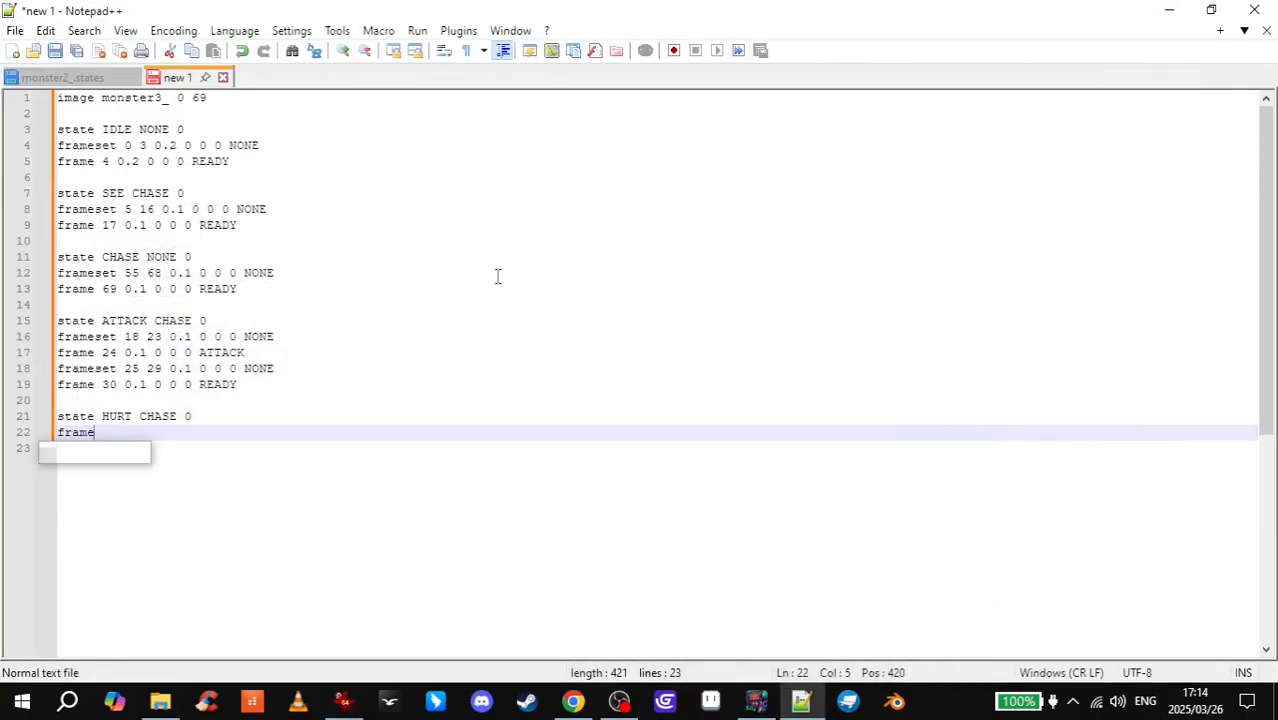
text(set 48)
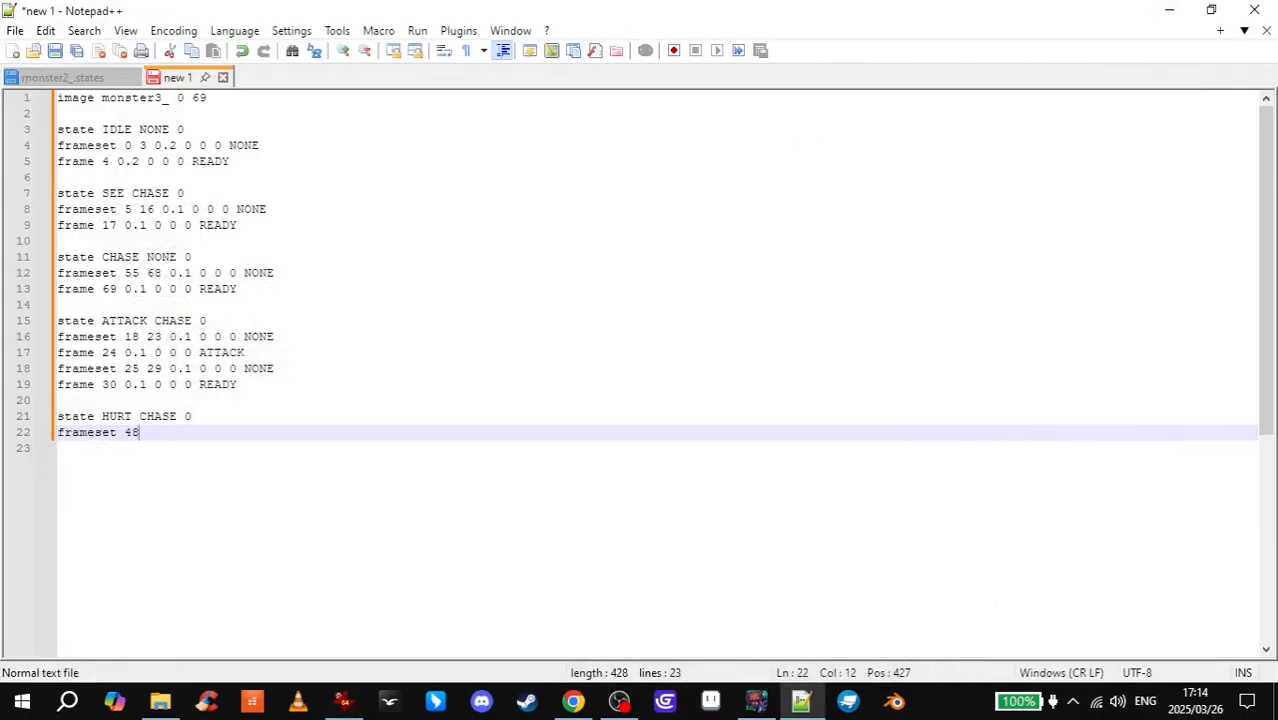
text( 53)
text( 0.)
text(1 0 0 0)
text( NONE)
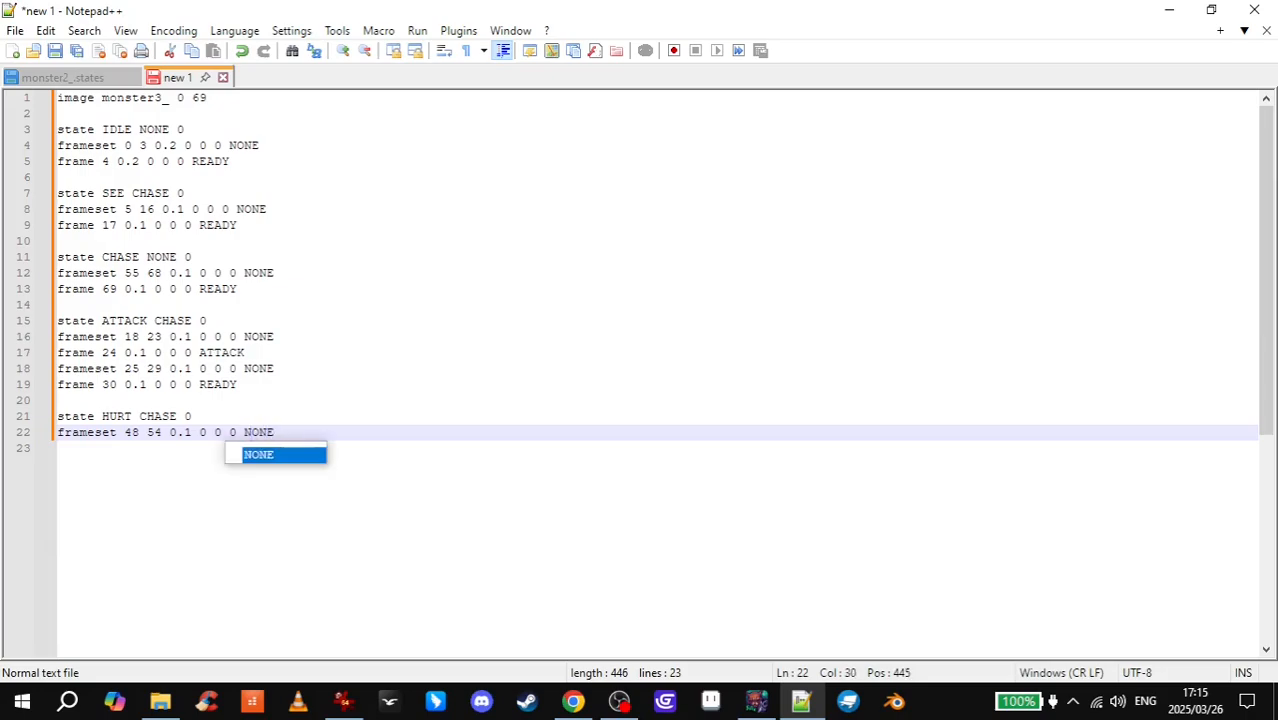
double_click(294, 461)
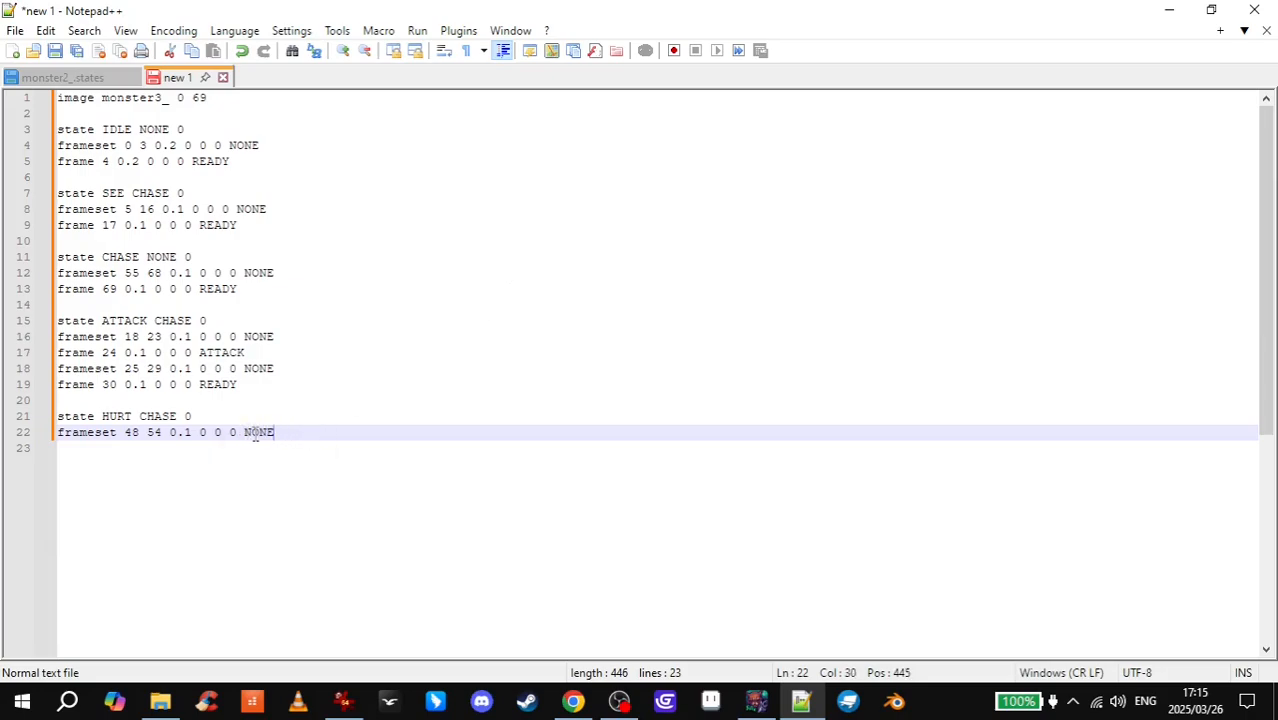
- Examine in monster2_.states which states end with READY and how HURT, DEATH and DEAD end, and return to the new file
drag(240, 384, 199, 384)
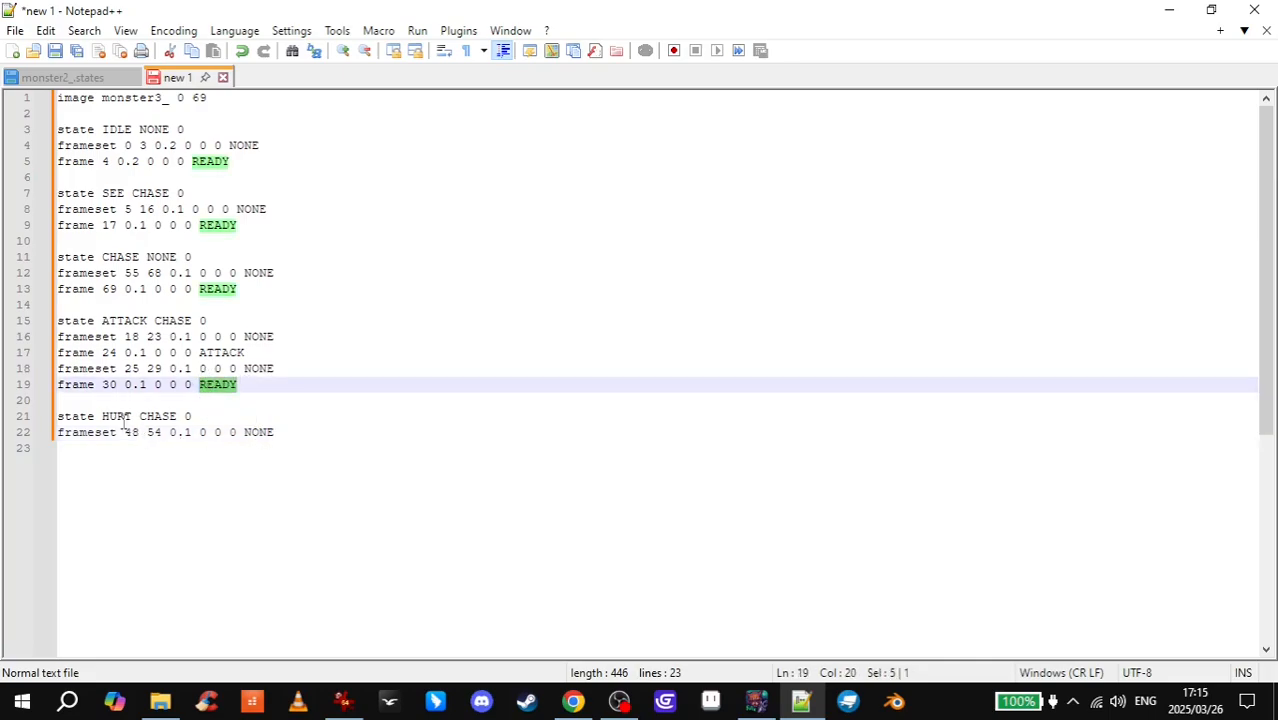
click(303, 437)
click(62, 78)
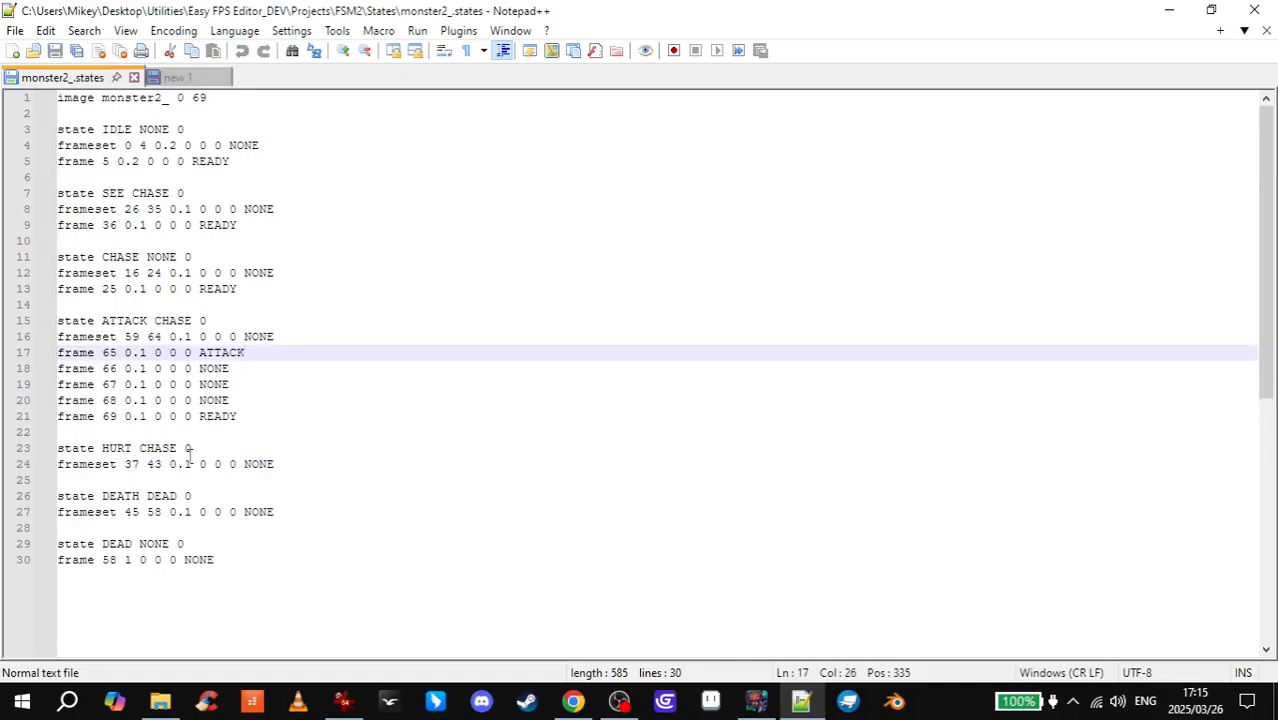
click(275, 464)
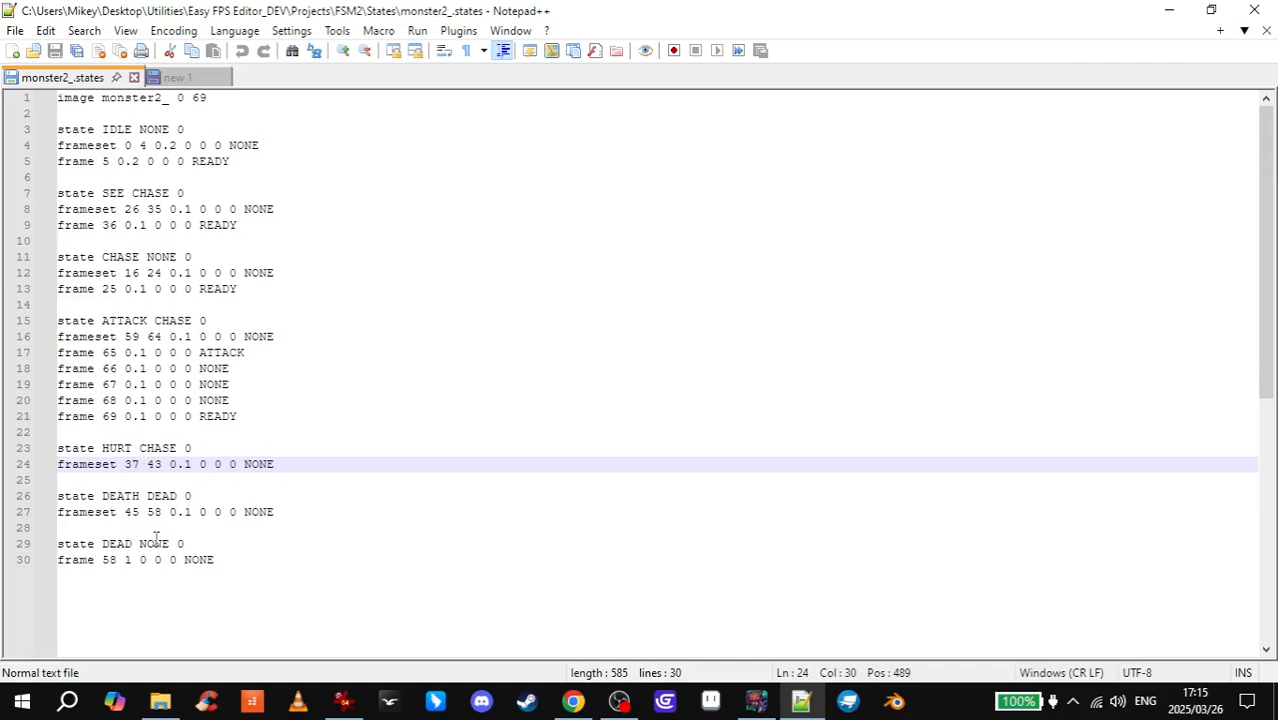
key(Left)
key(Left)
key(Left)
key(Left)
key(Left)
key(Left)
key(Left)
key(Left)
key(Left)
key(Left)
key(Down)
key(Down)
key(Down)
key(Down)
key(Down)
key(Down)
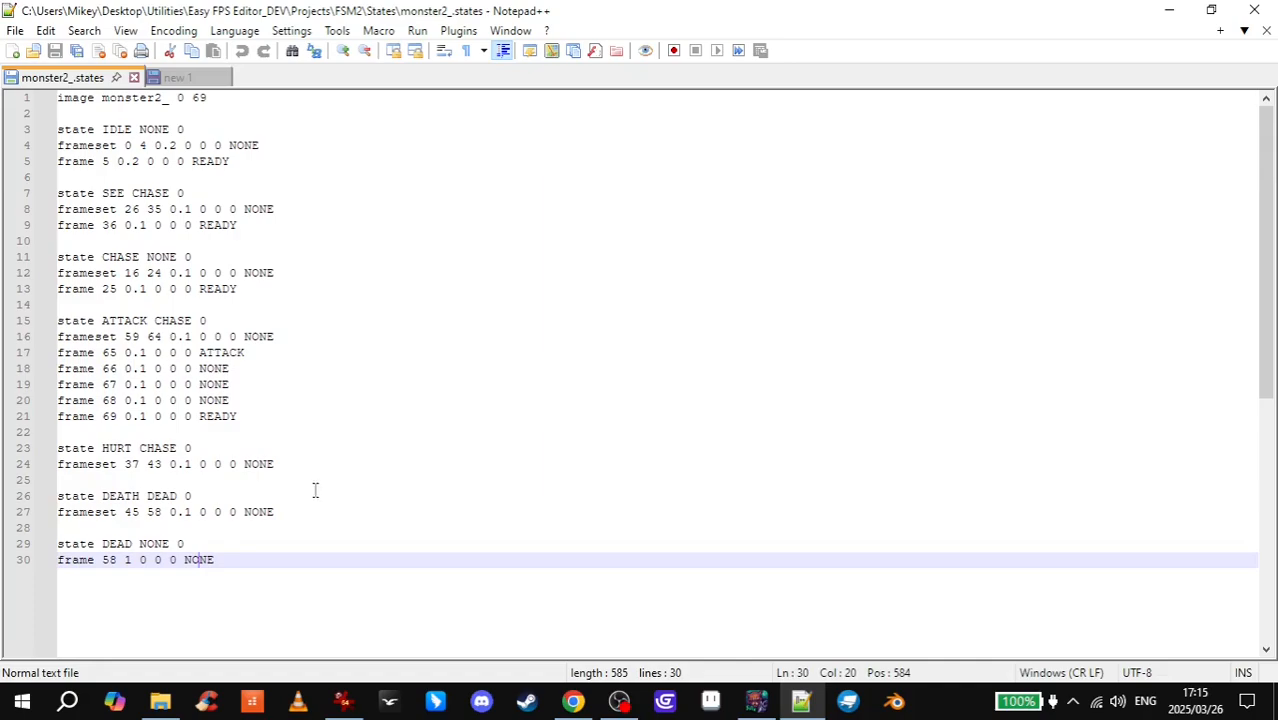
key(Up)
key(Up)
key(Up)
key(Up)
key(Up)
key(Up)
key(Up)
key(Up)
key(Up)
key(End)
key(ctrl+shift+Left)
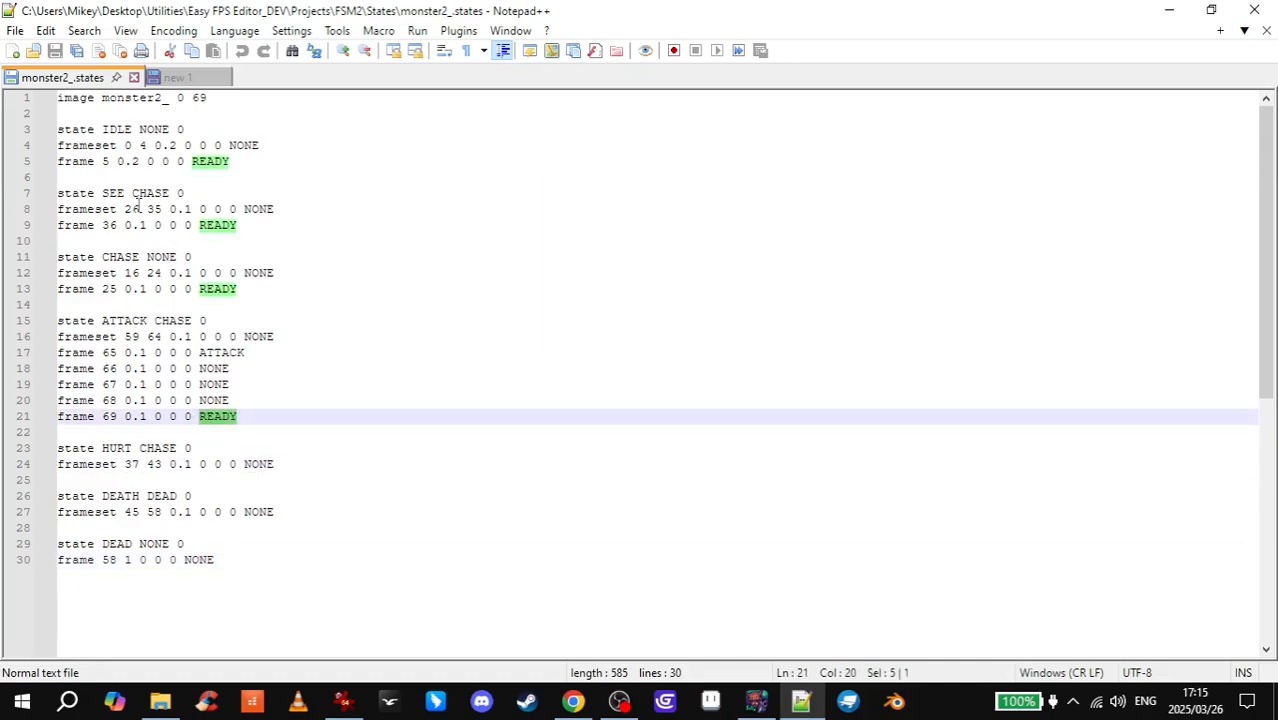
click(268, 172)
key(ctrl+Tab)
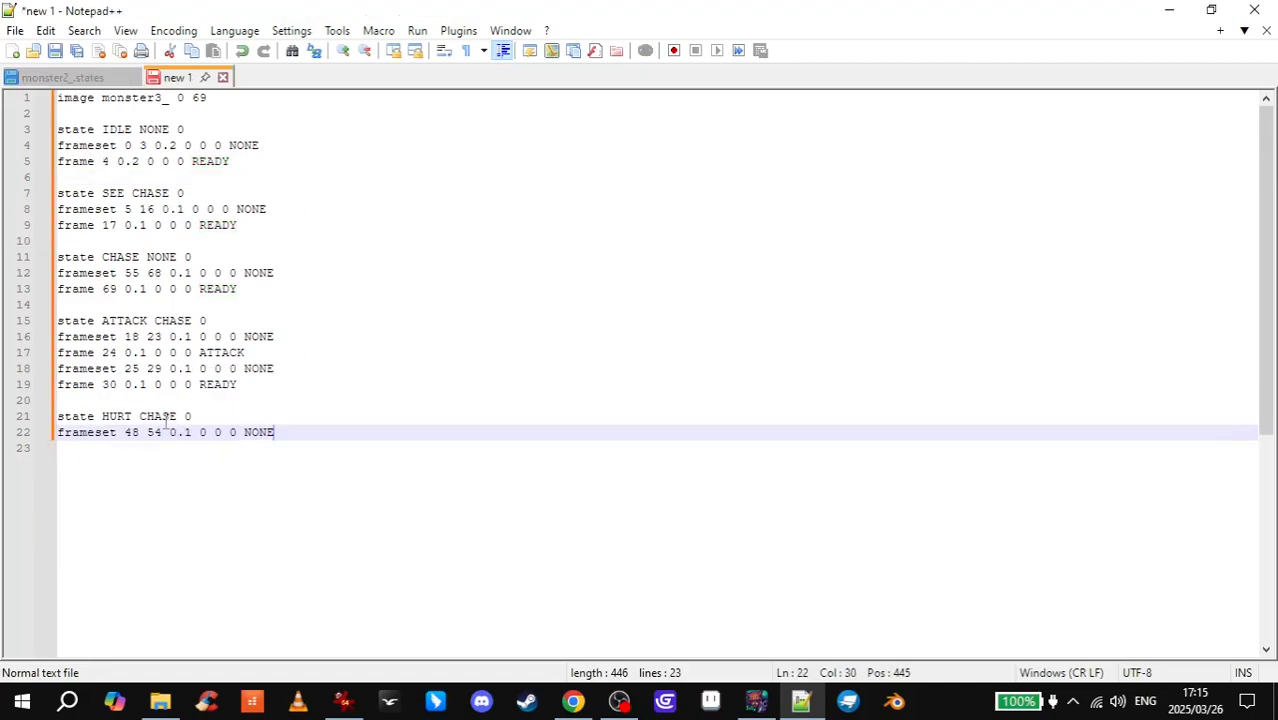
- Review the HURT state's transition to CHASE and its frameset alongside the CHASE state's frameset
click(154, 417)
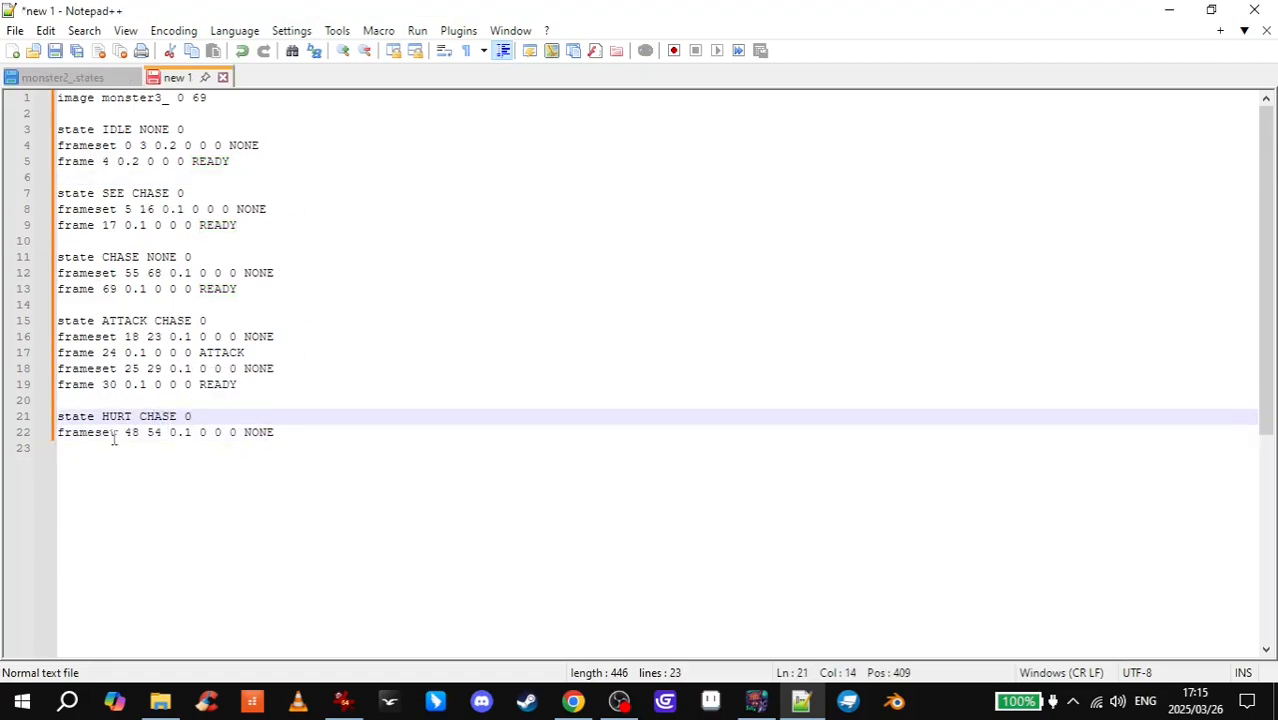
click(113, 433)
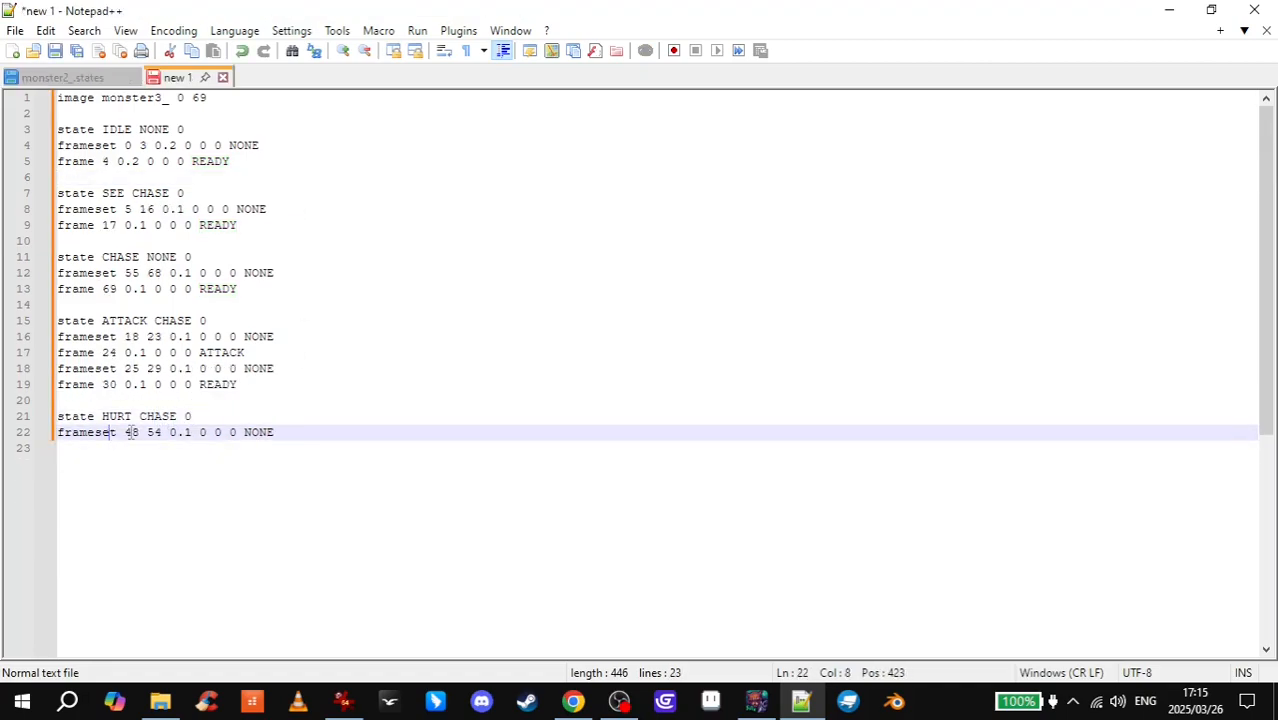
click(294, 432)
drag(148, 416, 178, 416)
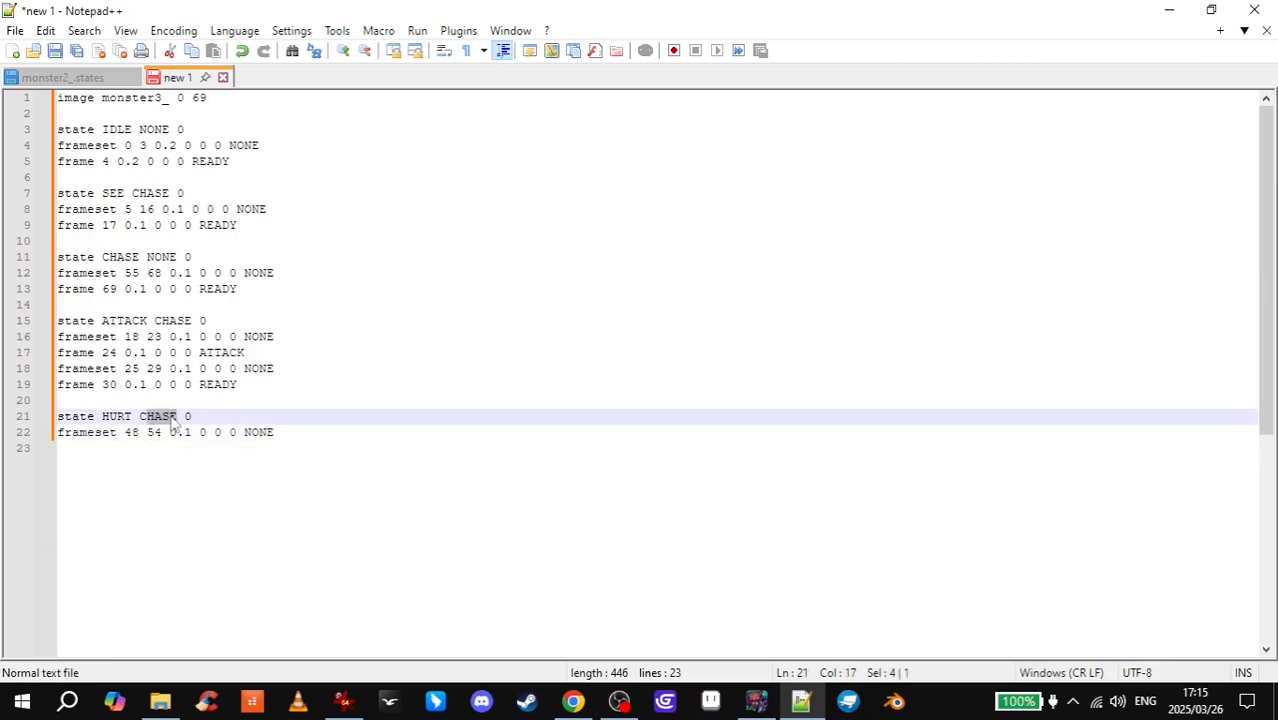
drag(72, 272, 193, 275)
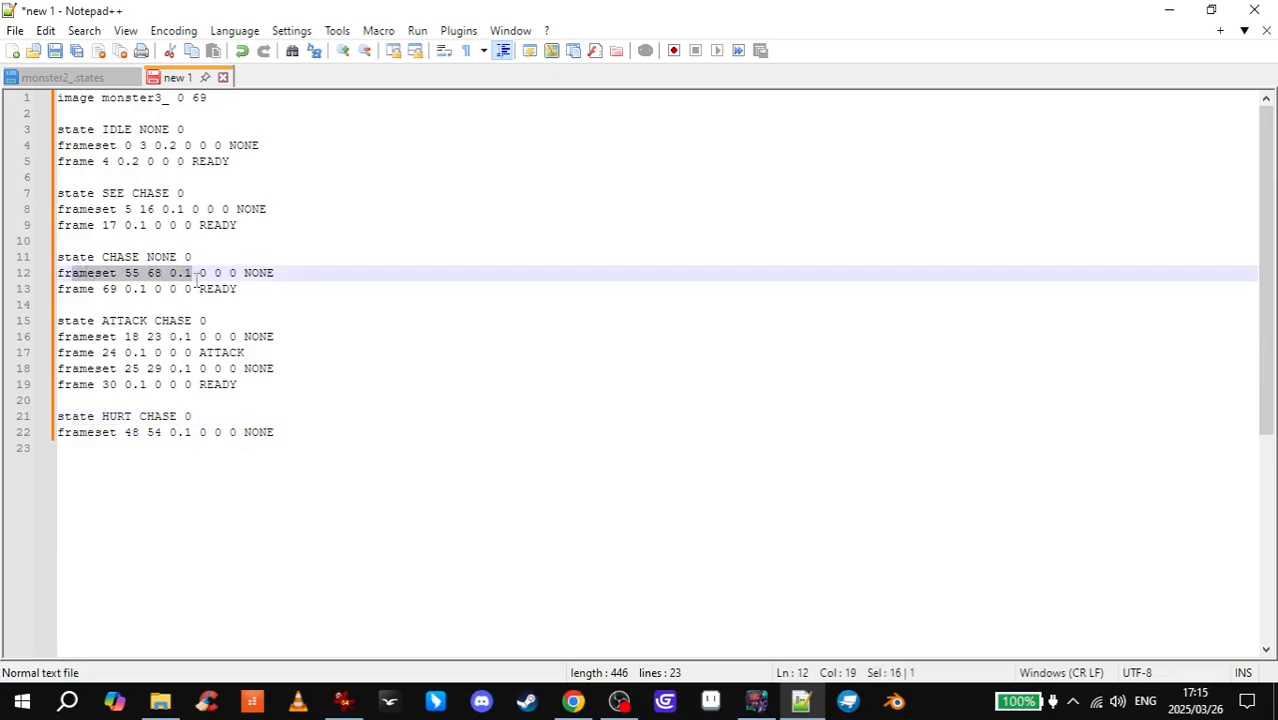
- Add the line "state DEATH DEAD 0" below the HURT state, separated by a blank line
click(301, 433)
key(Return)
key(Return)
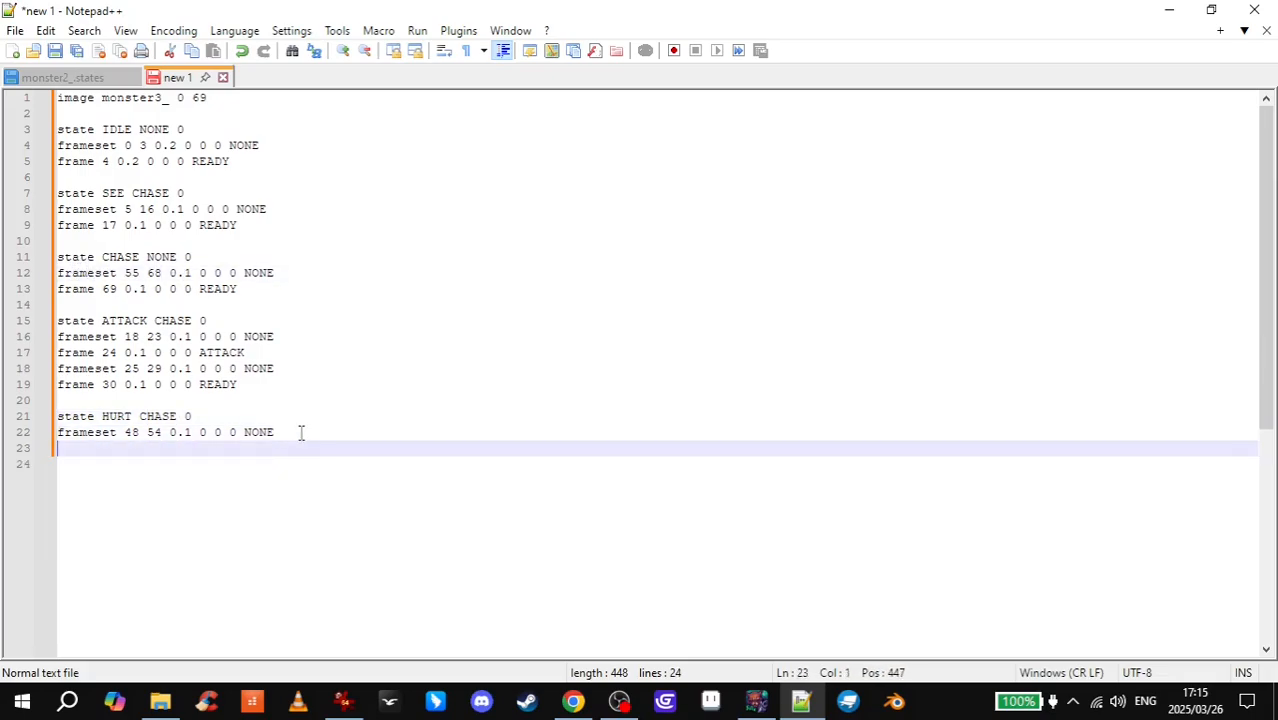
text(state)
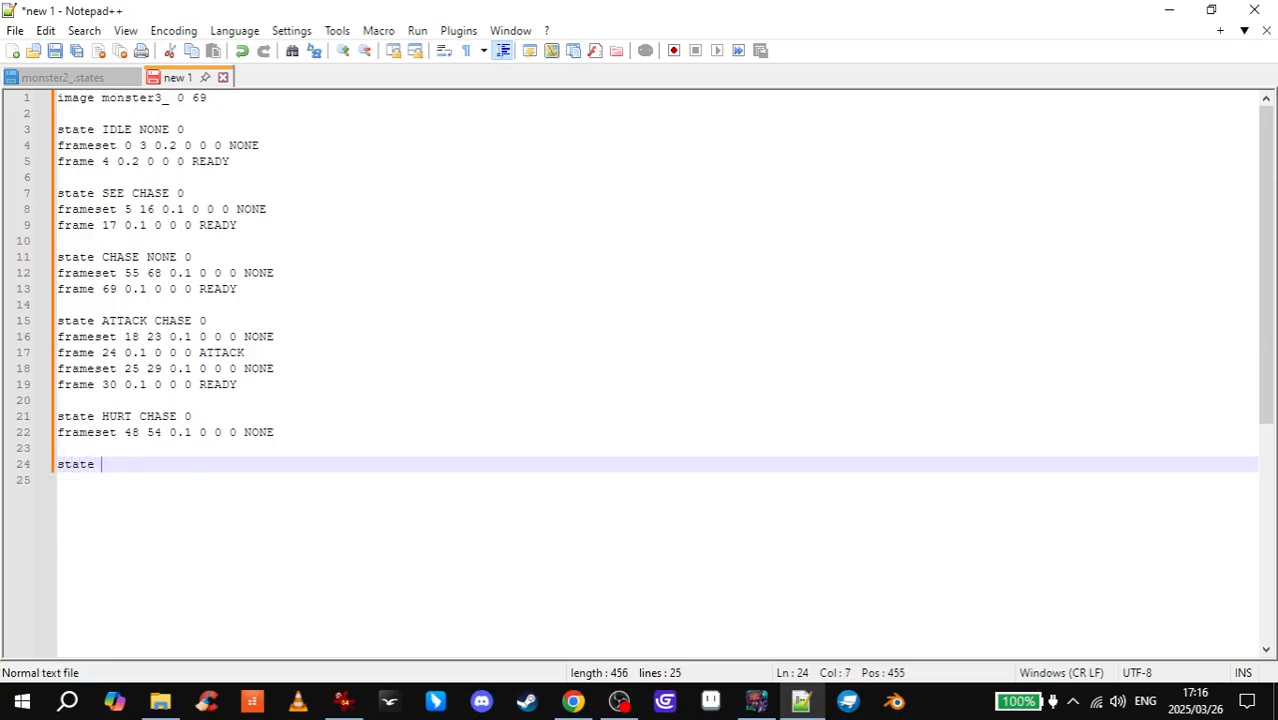
text( DEATH)
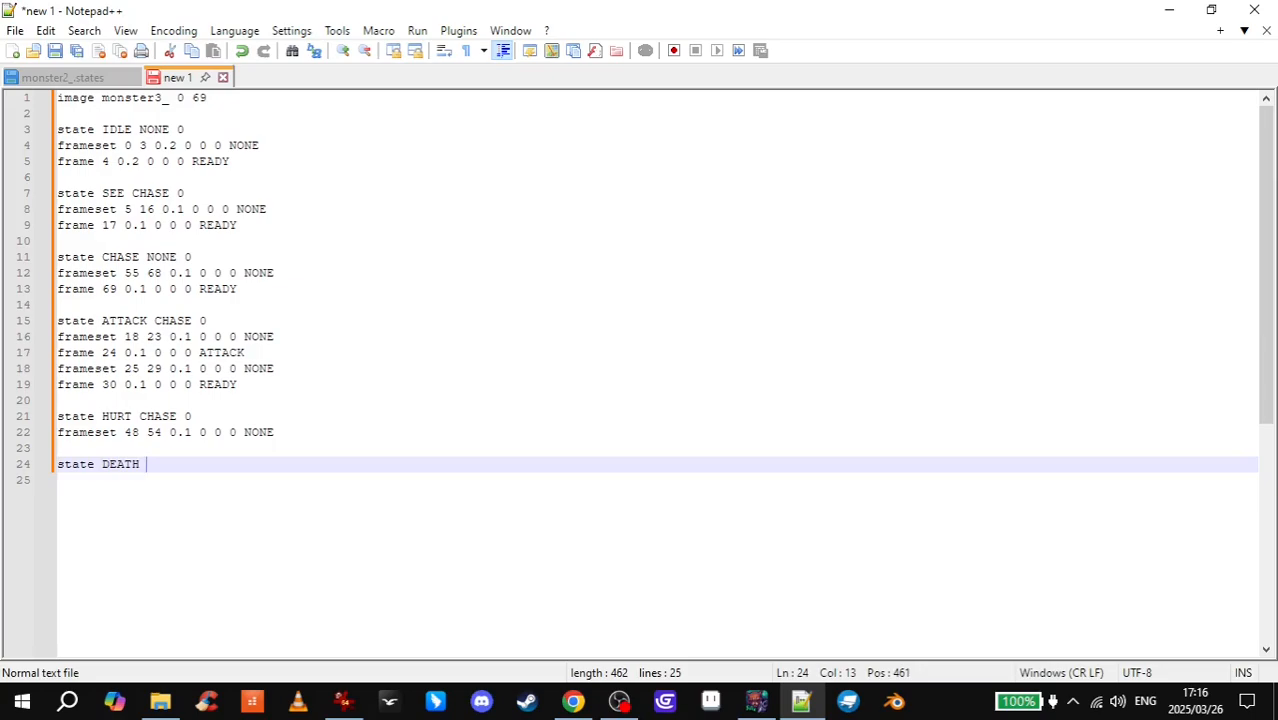
text( DEAD 0)
- Check the monster3_ sprites in IrfanView for the start and end frames of the death animation, and return to the states file
key(alt+Tab)
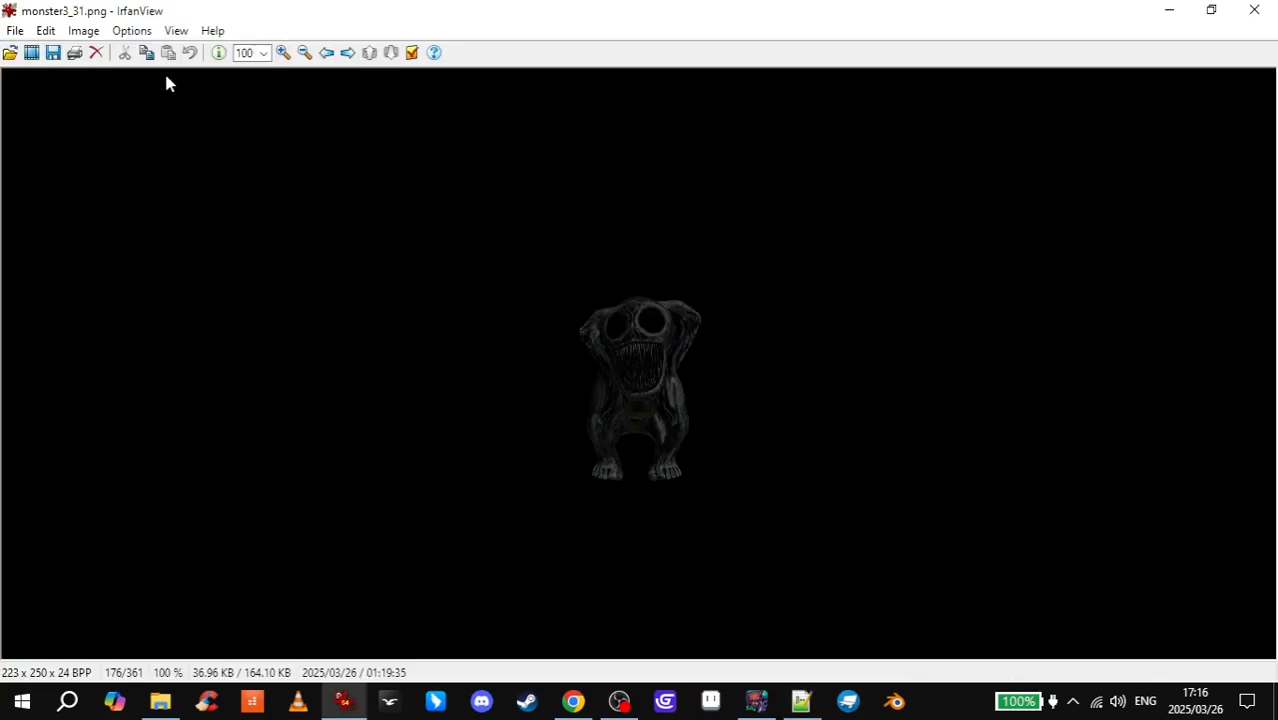
key(Right)
key(Right)
key(Right)
key(Right)
key(Right)
key(Right)
key(Right)
key(Right)
key(Right)
key(Right)
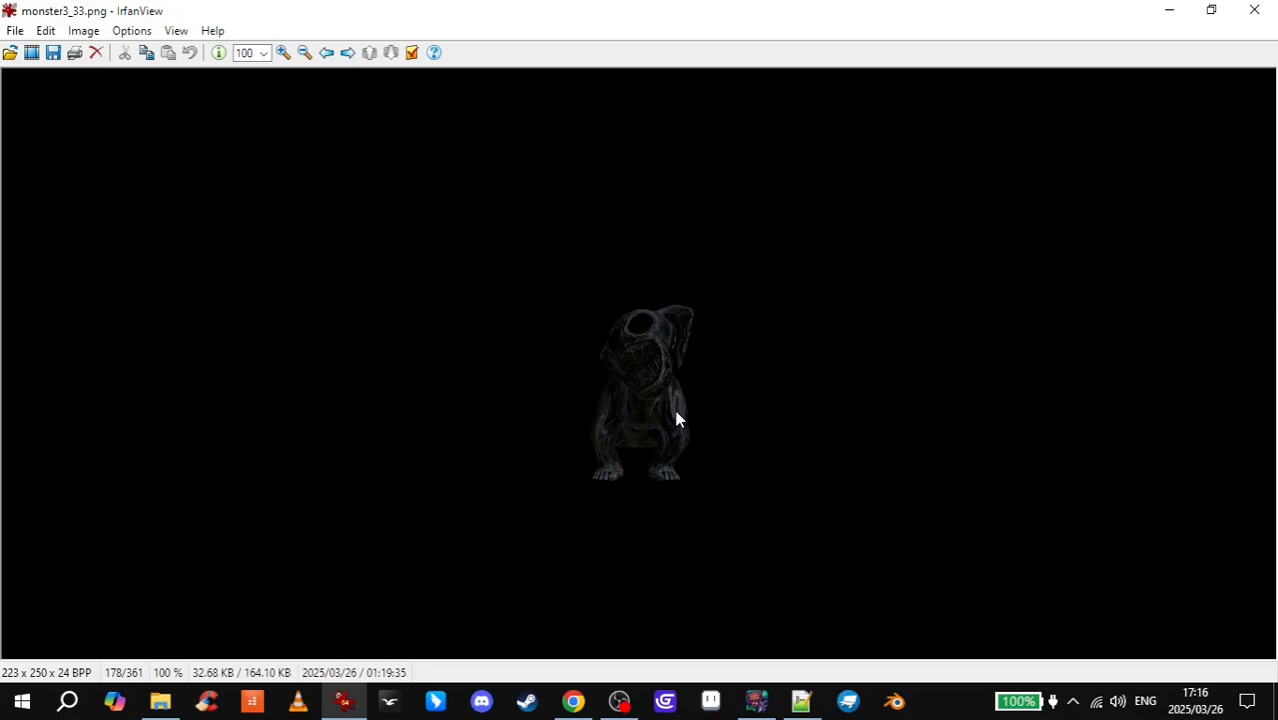
key(Right)
key(Right)
key(Right)
key(Right)
key(Right)
key(Right)
key(Right)
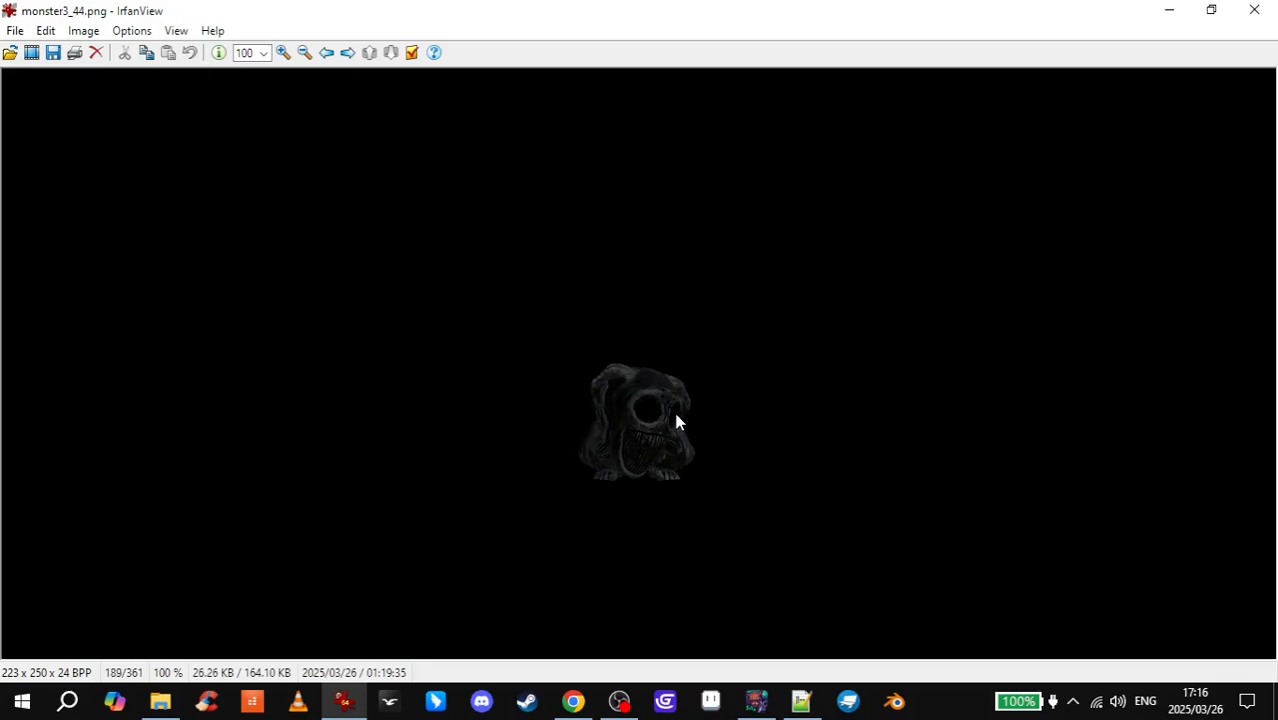
key(Left)
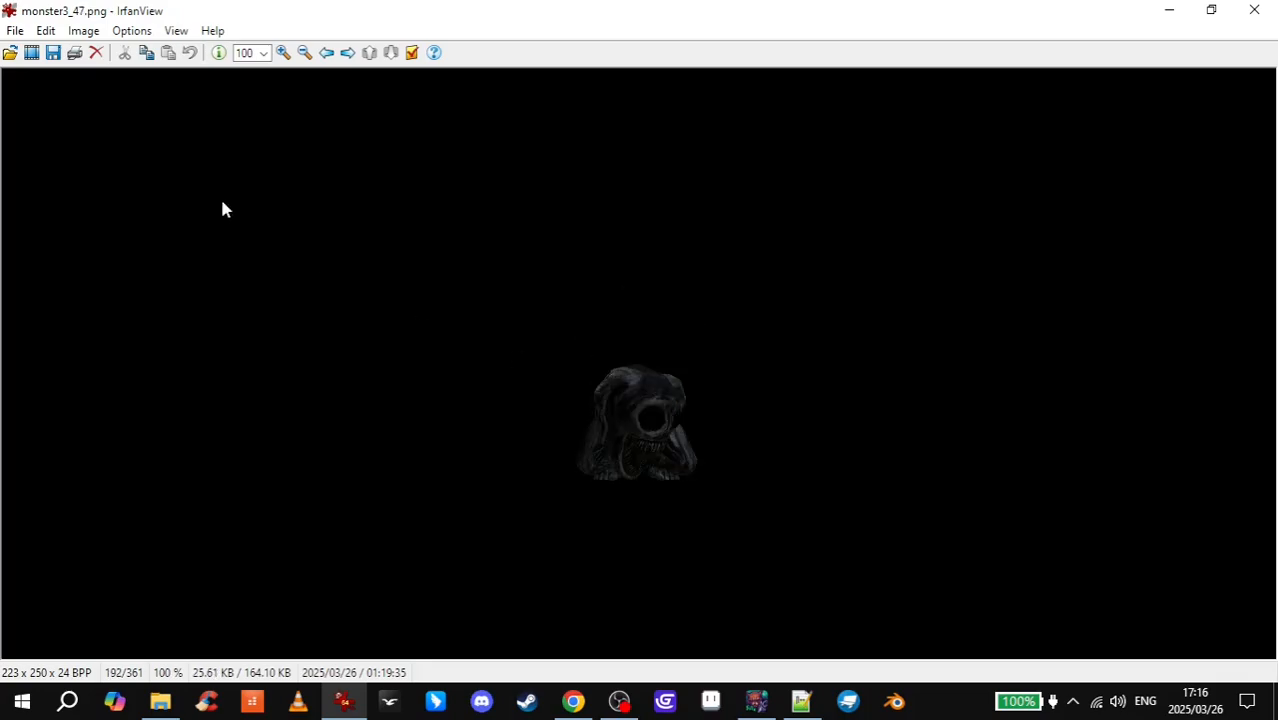
click(1169, 10)
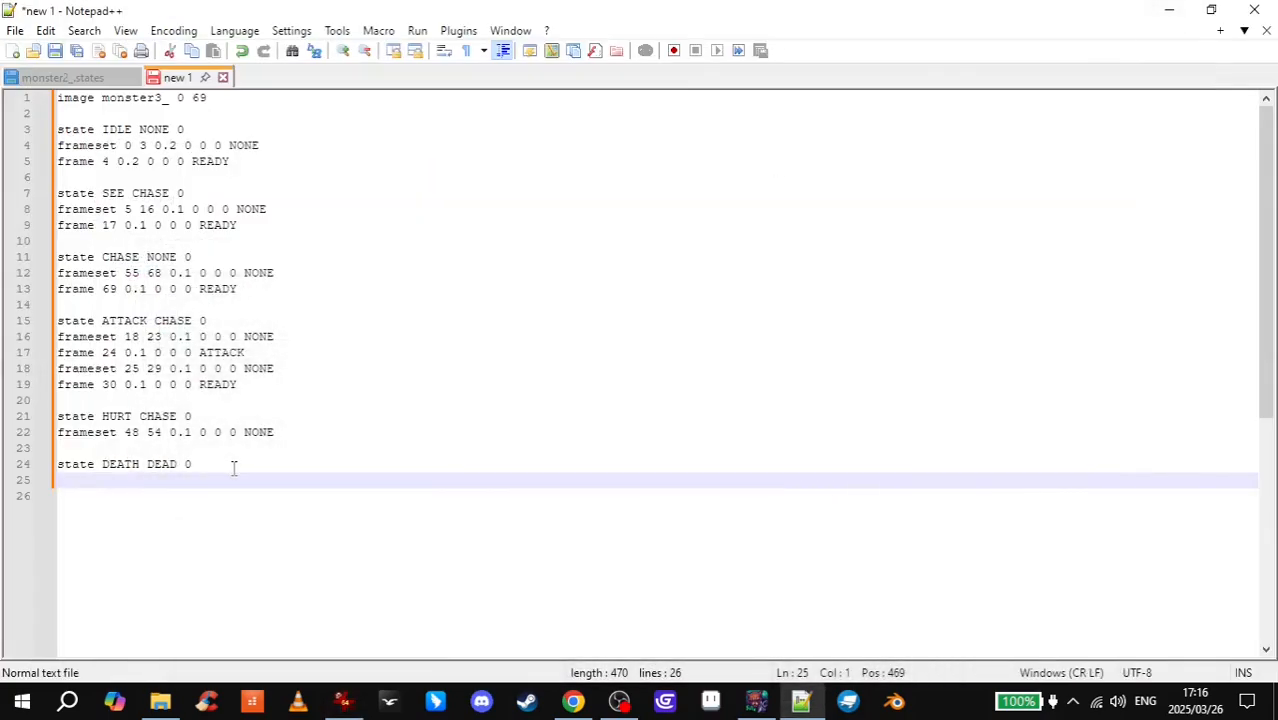
- Add the line "frameset 31 47 0.1 0 0 0 NONE" under the DEATH state
text(frameset 1)
click(139, 464)
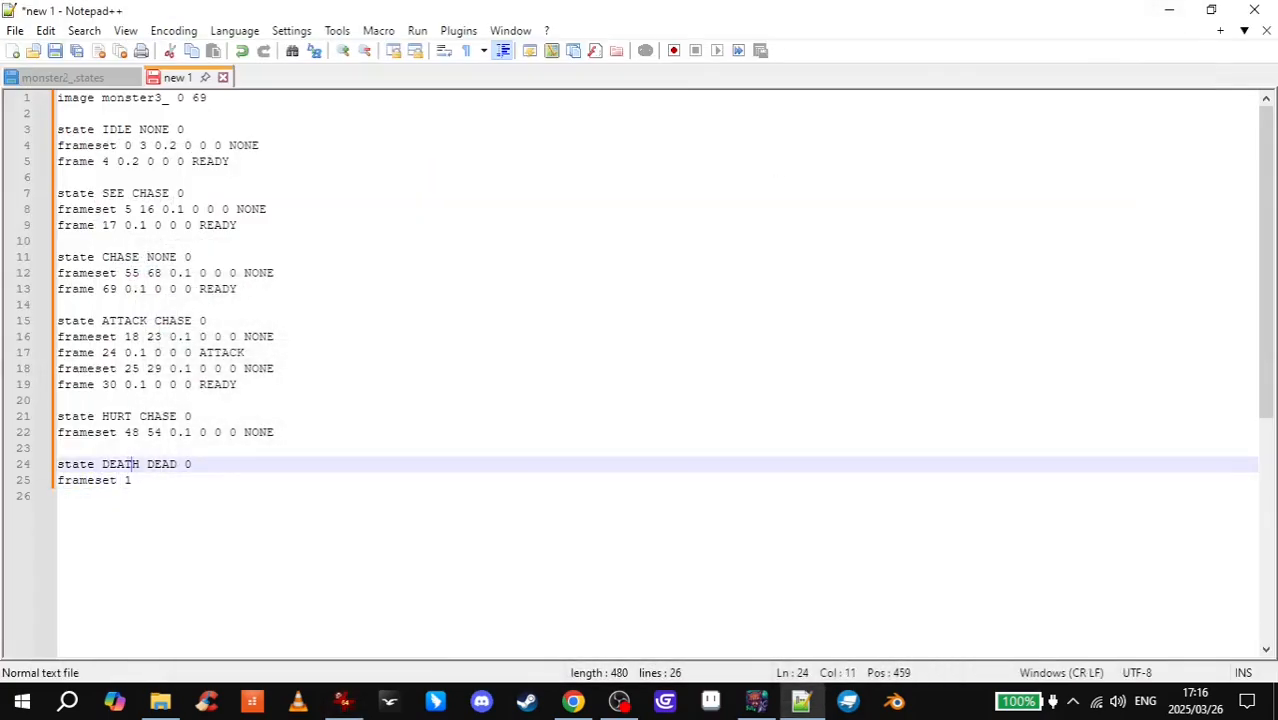
key(Down)
key(BackSpace)
text(31 )
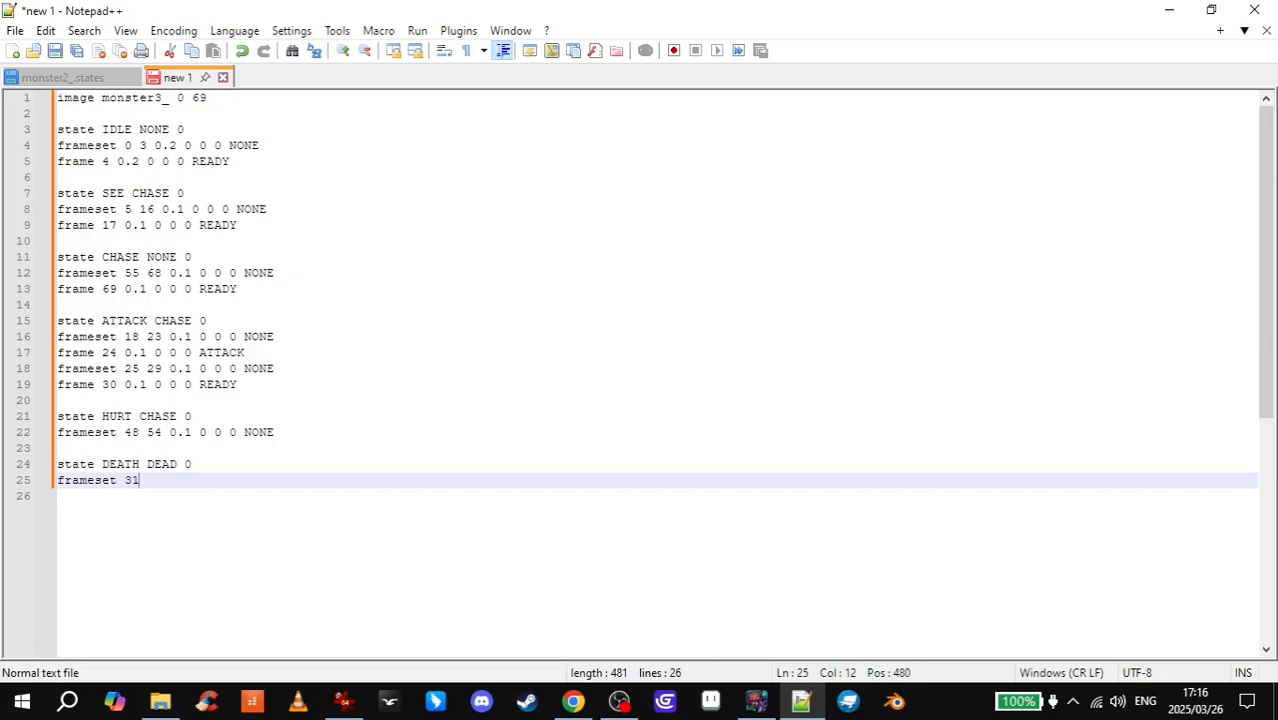
text(47 0.1 0 0 0 NONE)
key(Escape)
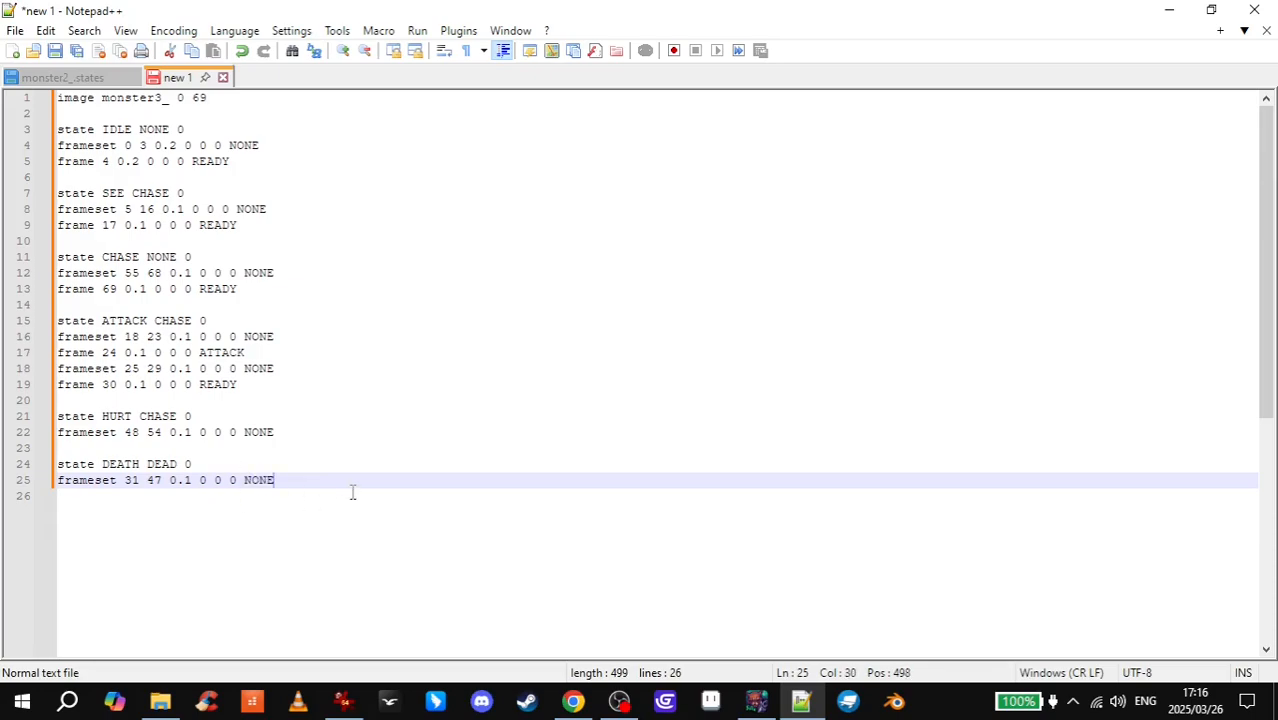
- Add the line "state DEAD NONE 0" below the DEATH state, separated by a blank line
key(Return)
key(Return)
text(sta)
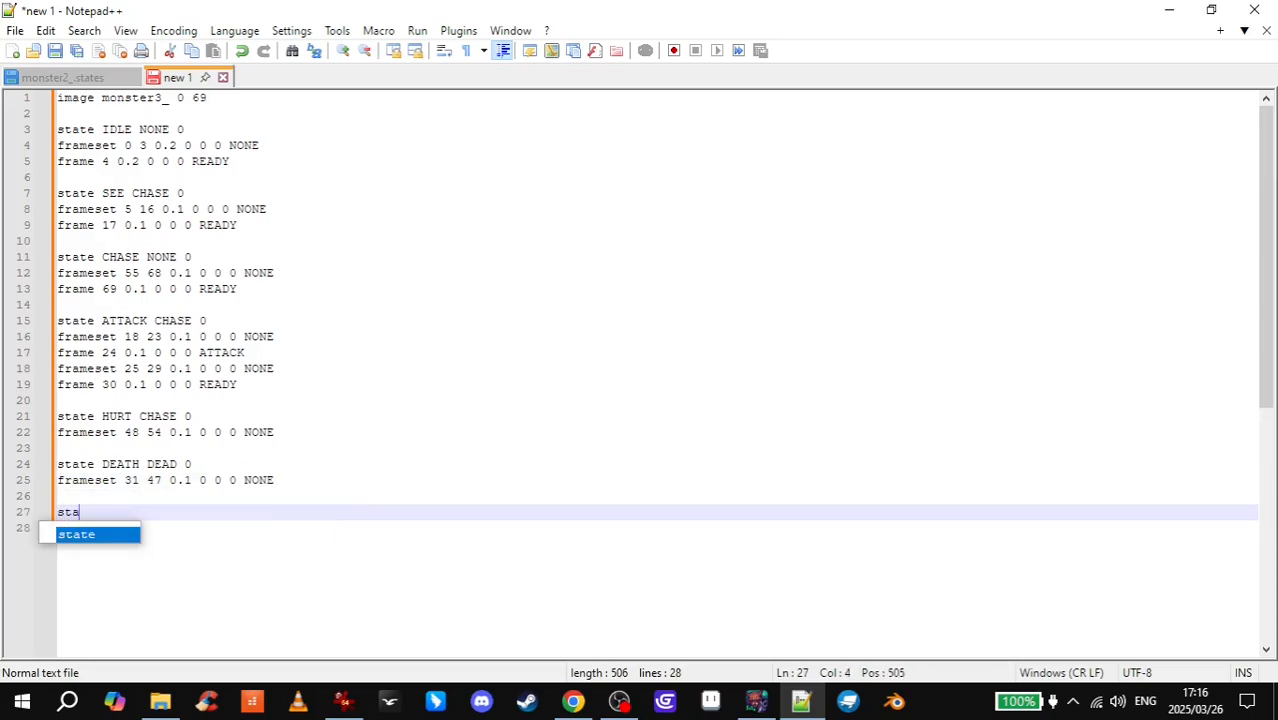
text(te DEAD NONE)
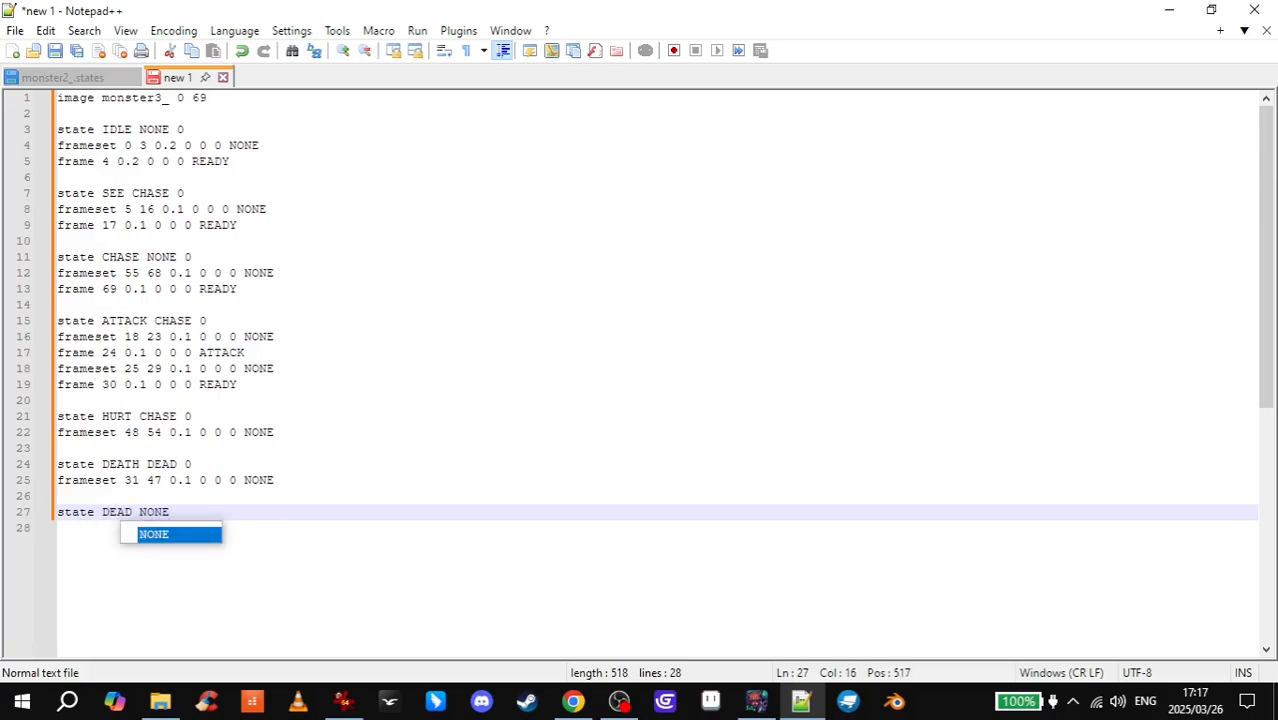
text( 0)
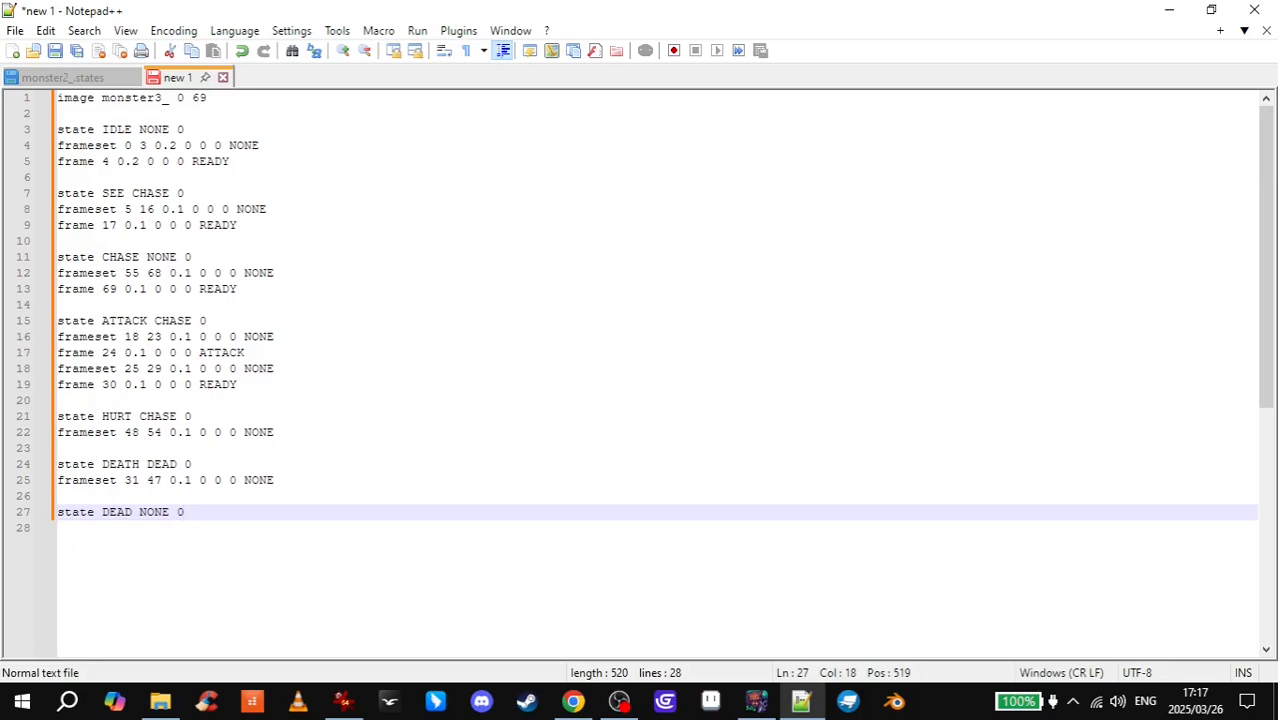
key(Return)
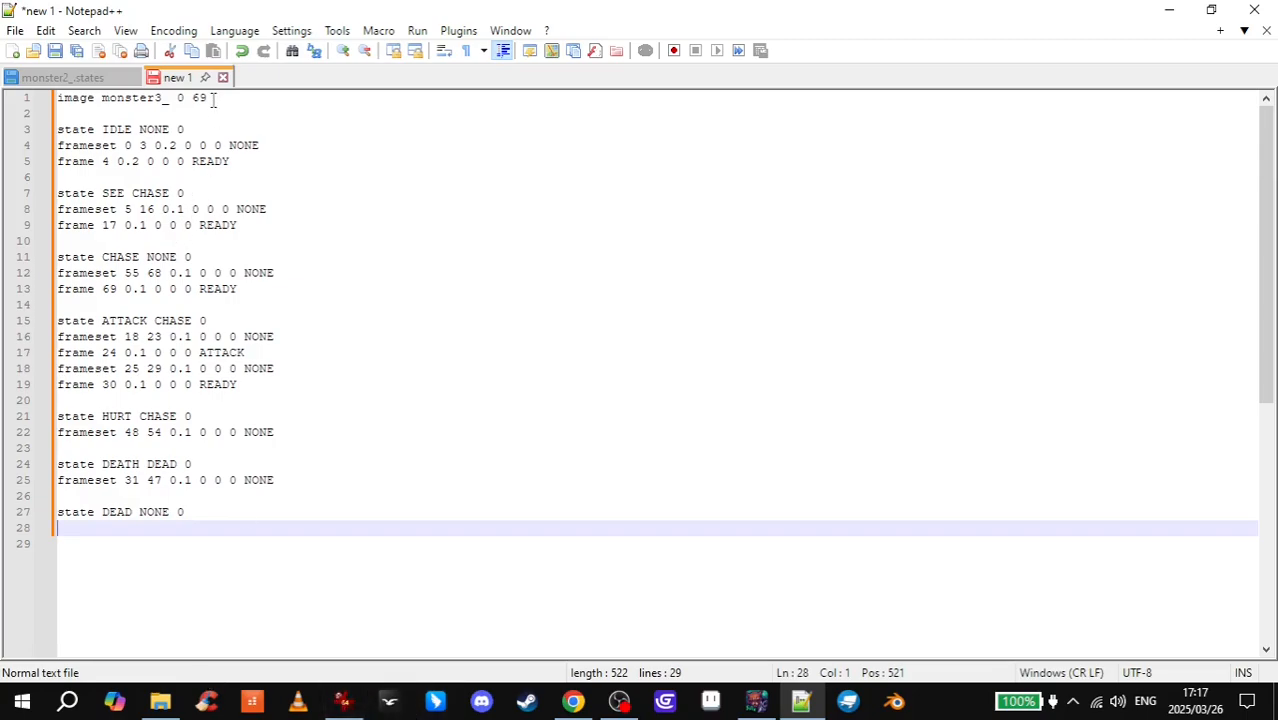
- Check the last death sprite in IrfanView and add the line "frame 47 1 0 0 0 NONE" under the DEAD state
double_click(157, 480)
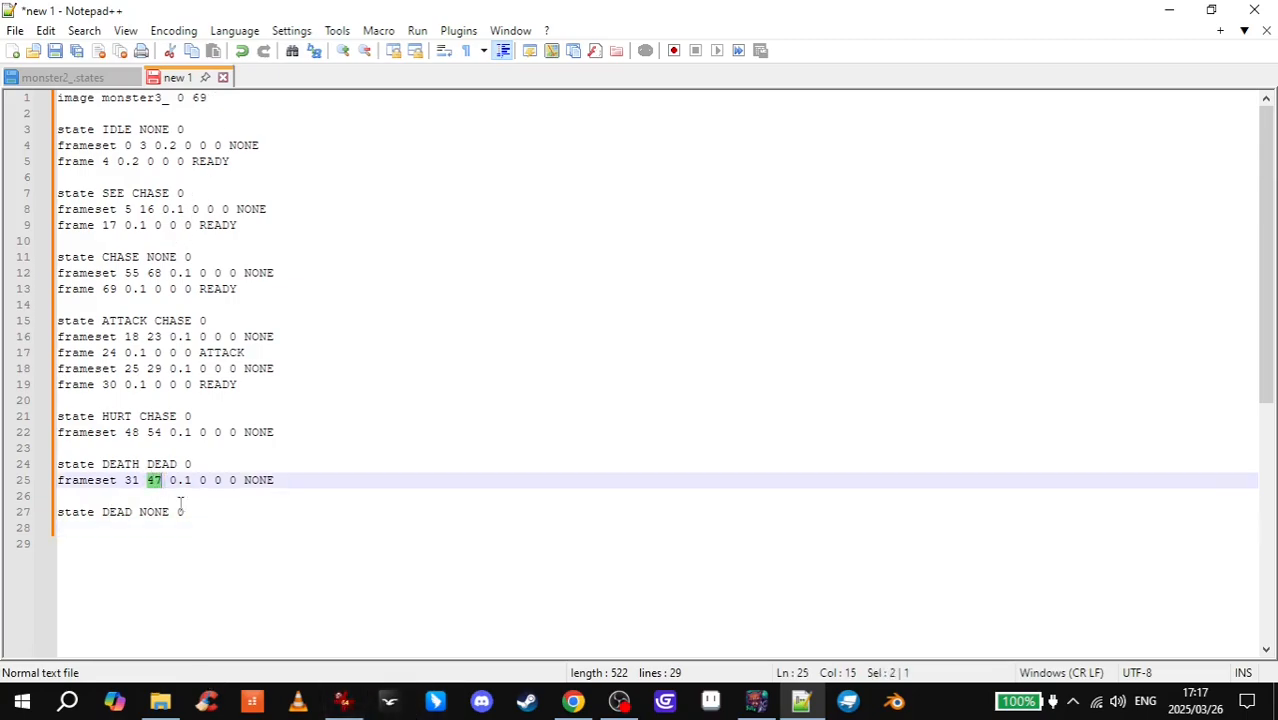
click(350, 703)
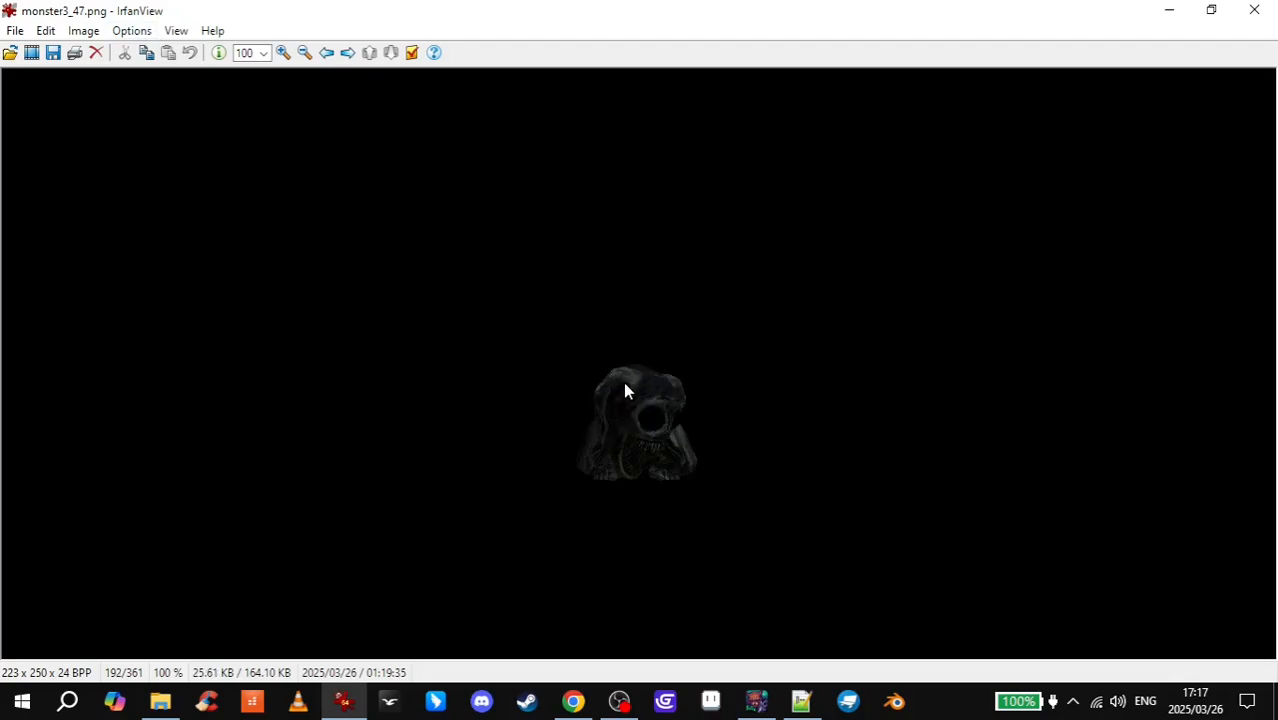
click(1169, 10)
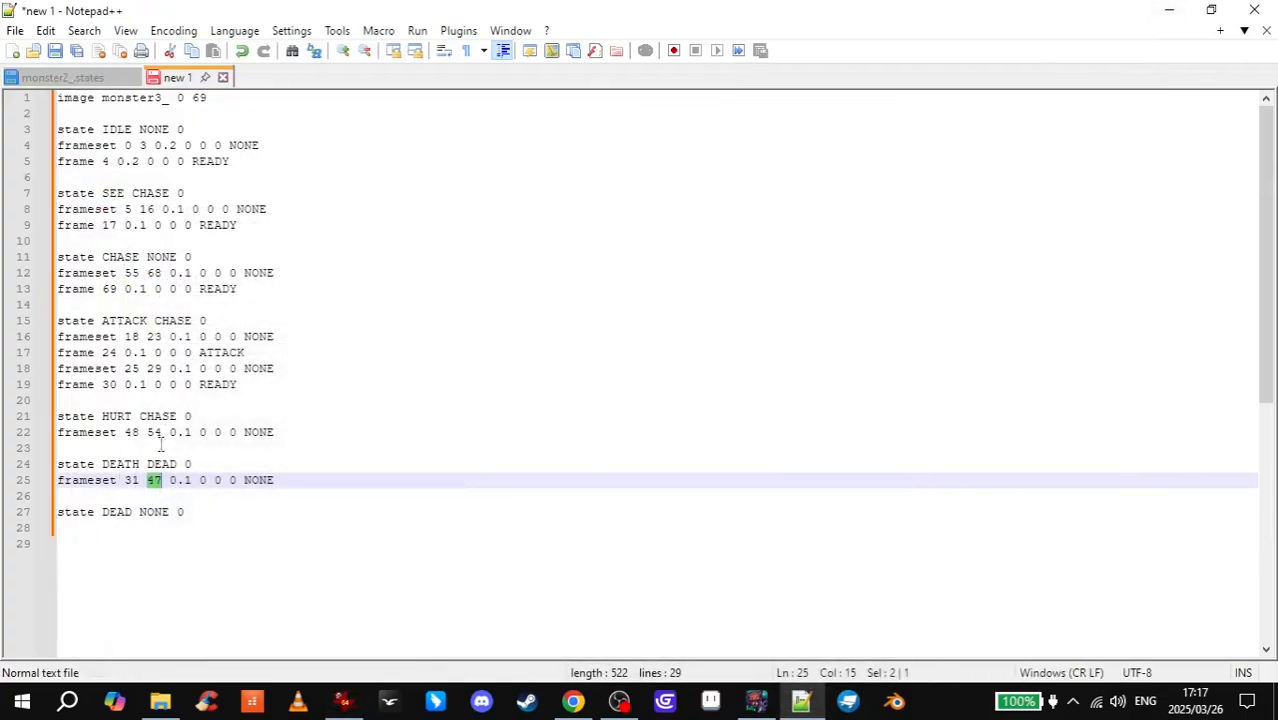
click(125, 528)
text(frame )
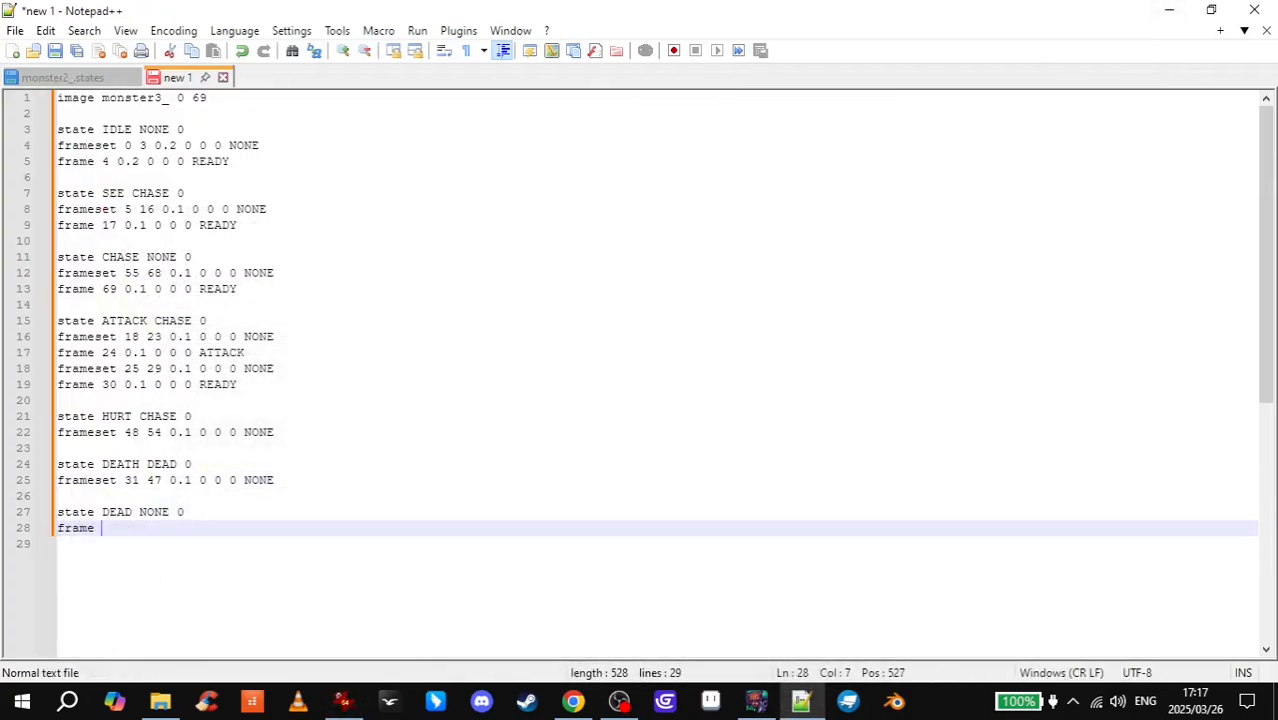
text(47 1 0 0 0 NONE)
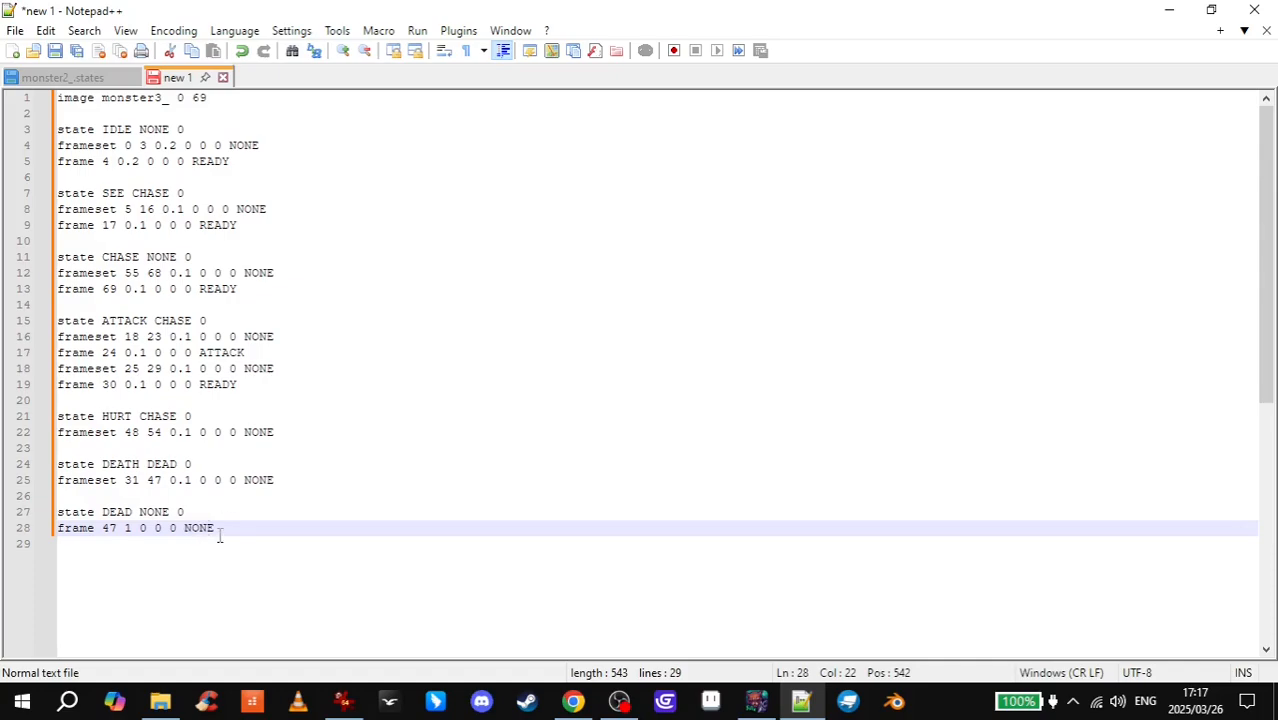
- Check the line ends from the DEAD state up to the SEE state for stray trailing spaces
click(208, 512)
click(104, 495)
click(290, 480)
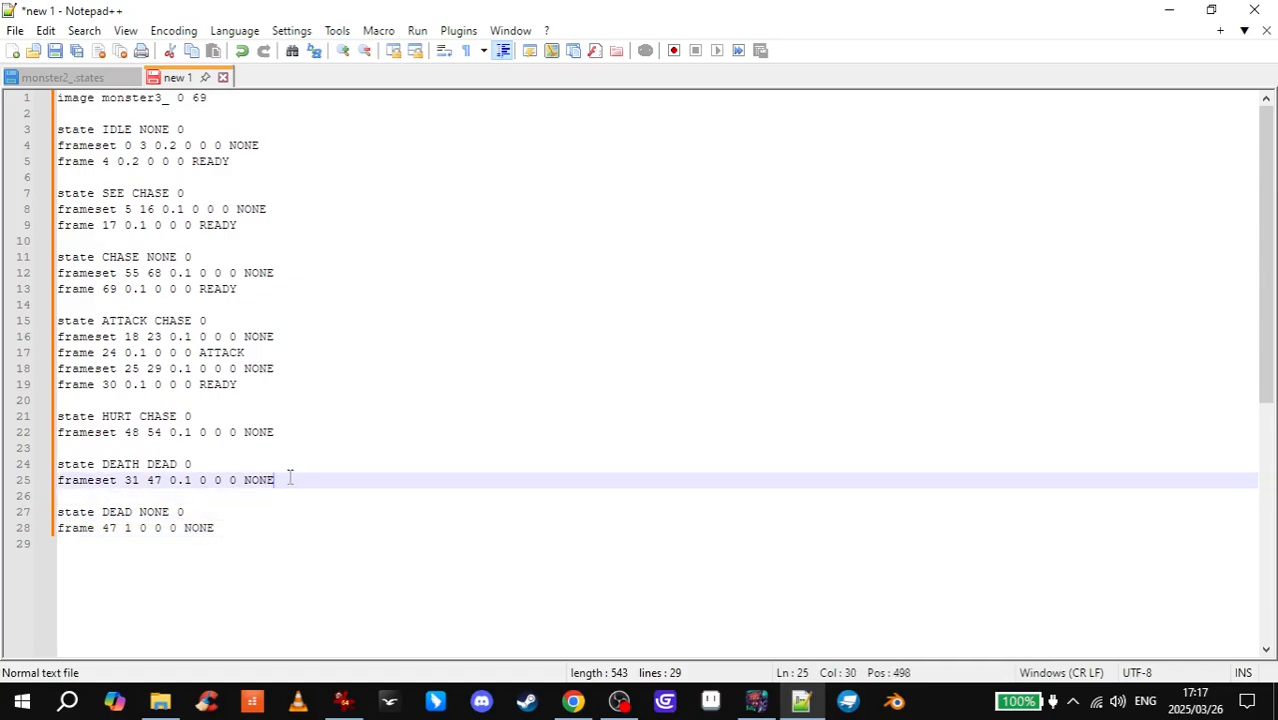
click(235, 466)
click(288, 402)
click(295, 390)
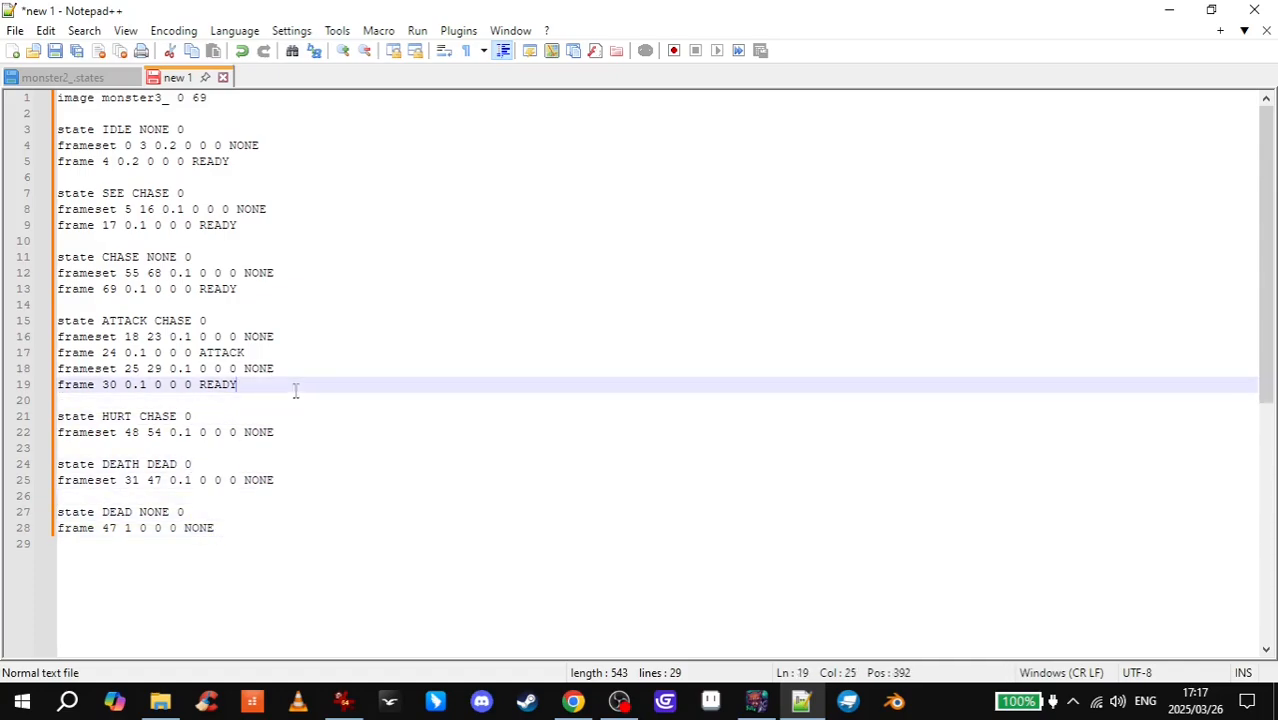
click(304, 366)
click(757, 700)
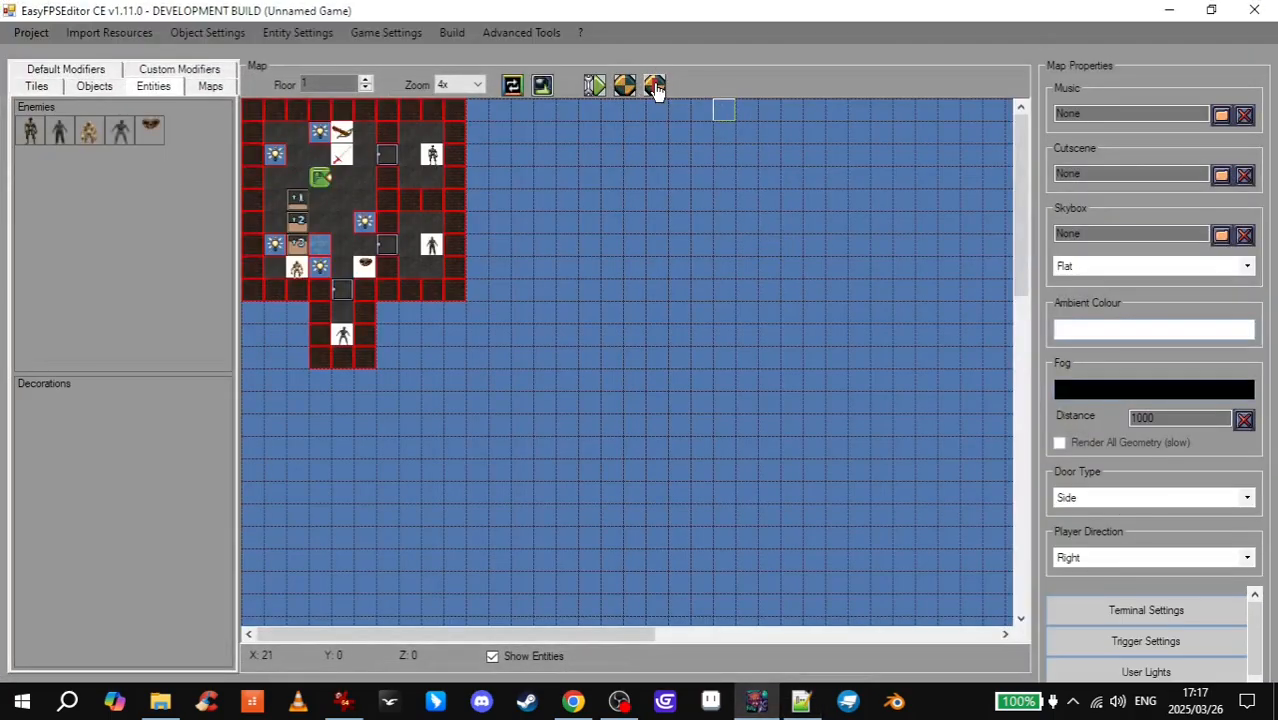
click(801, 700)
click(298, 336)
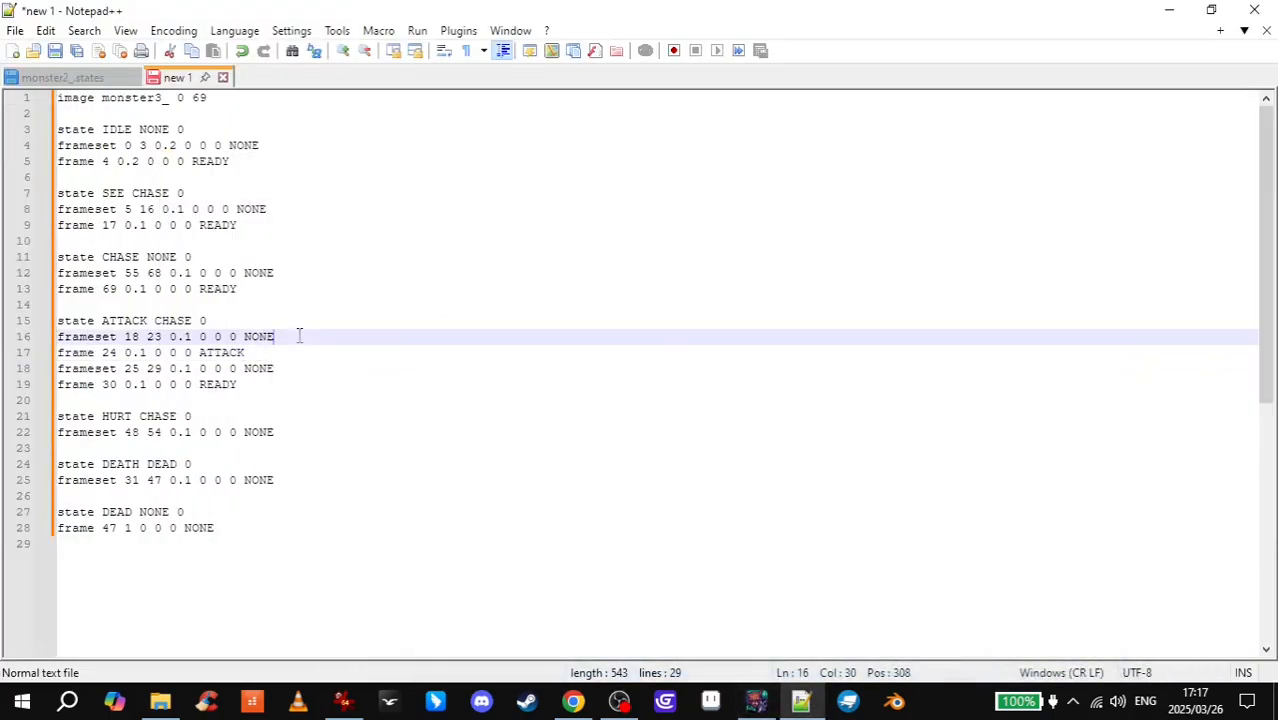
click(205, 318)
click(300, 274)
click(265, 250)
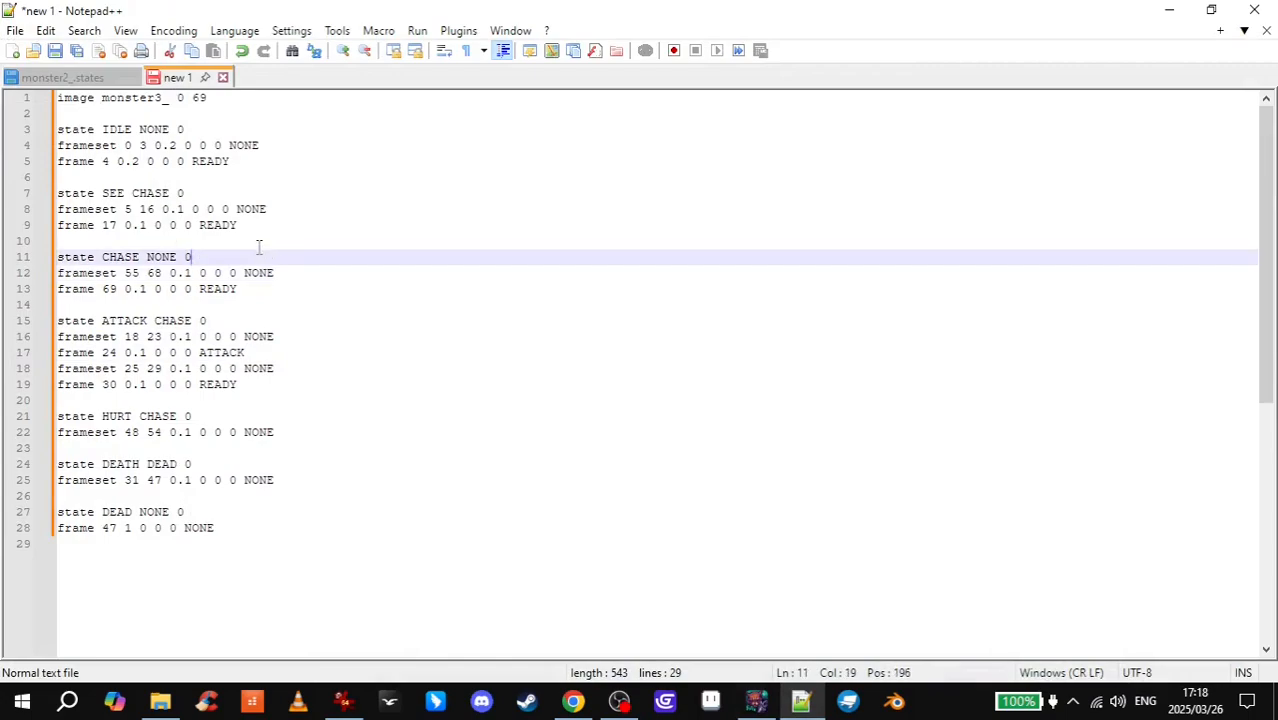
click(256, 241)
- Remove the trailing space after the IDLE state's frameset line and check the ends of the remaining lines
click(266, 140)
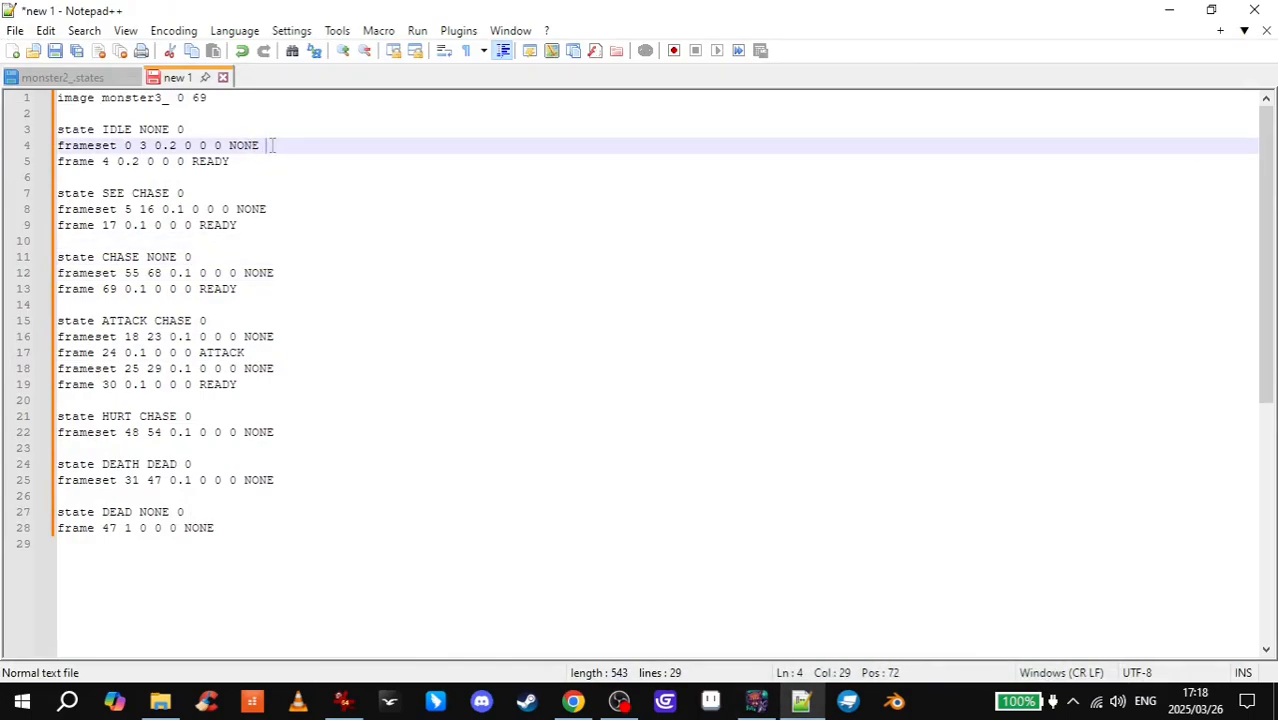
click(271, 129)
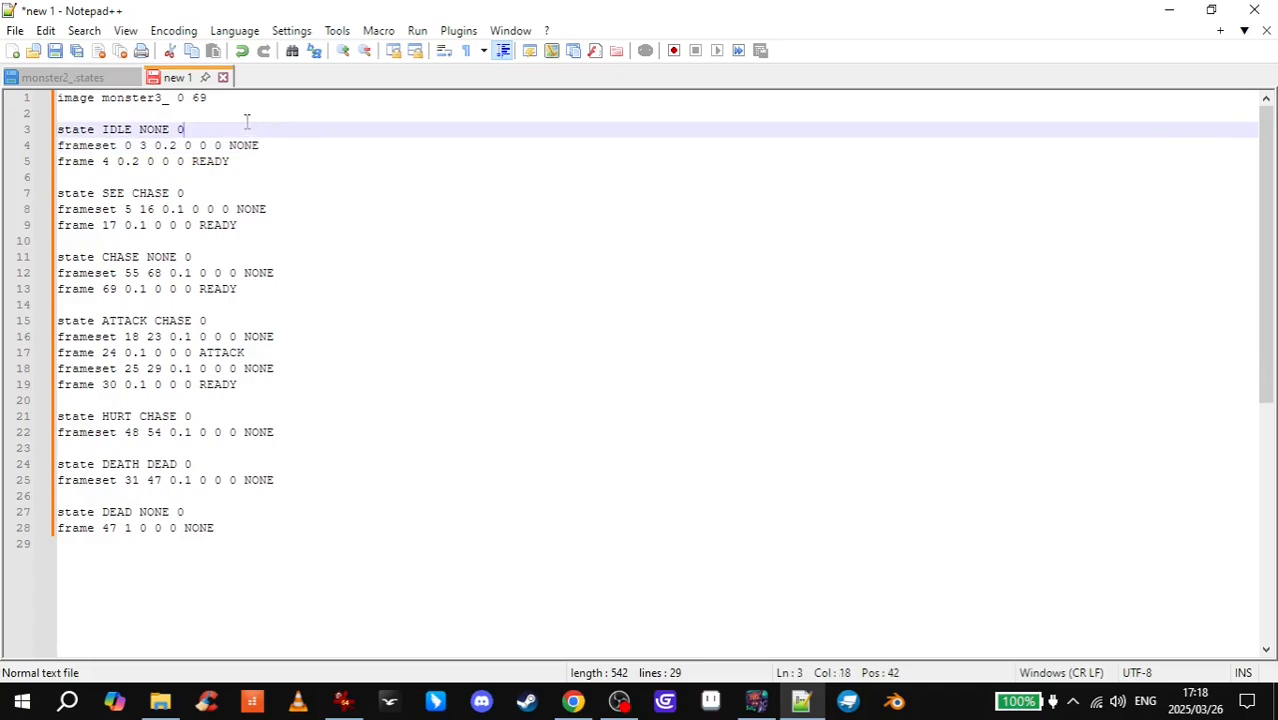
click(245, 116)
click(244, 97)
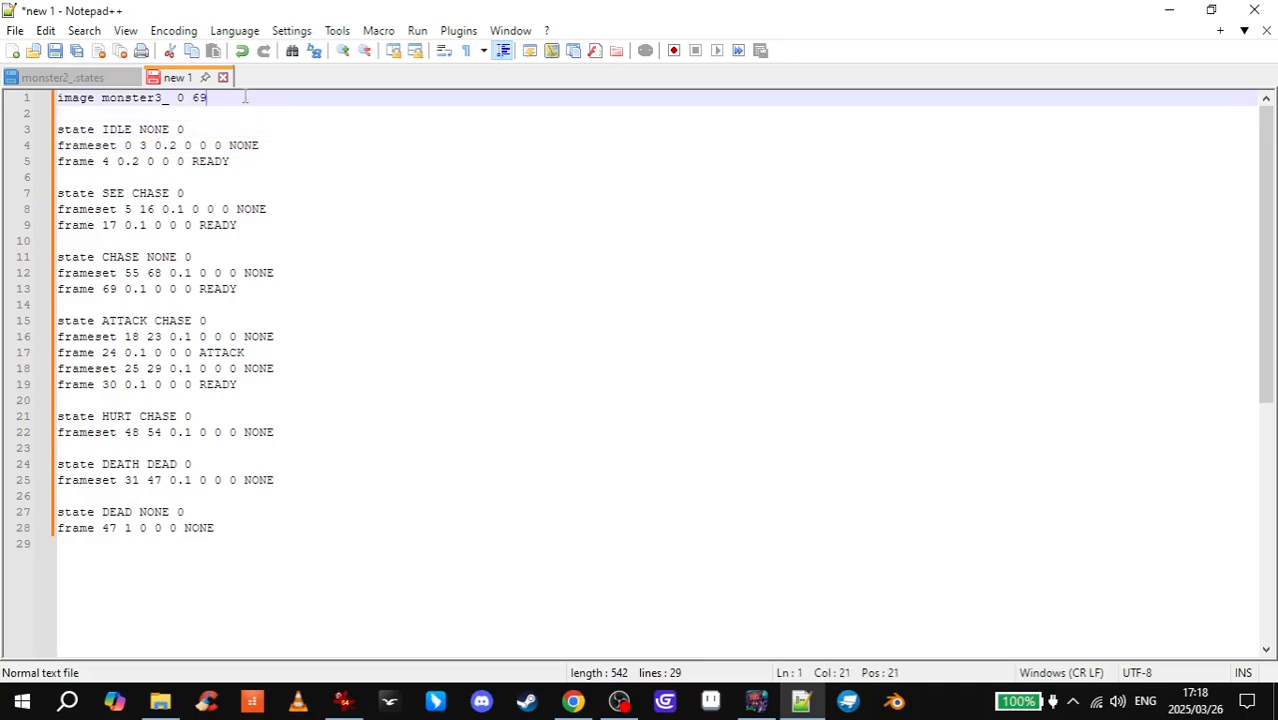
click(227, 522)
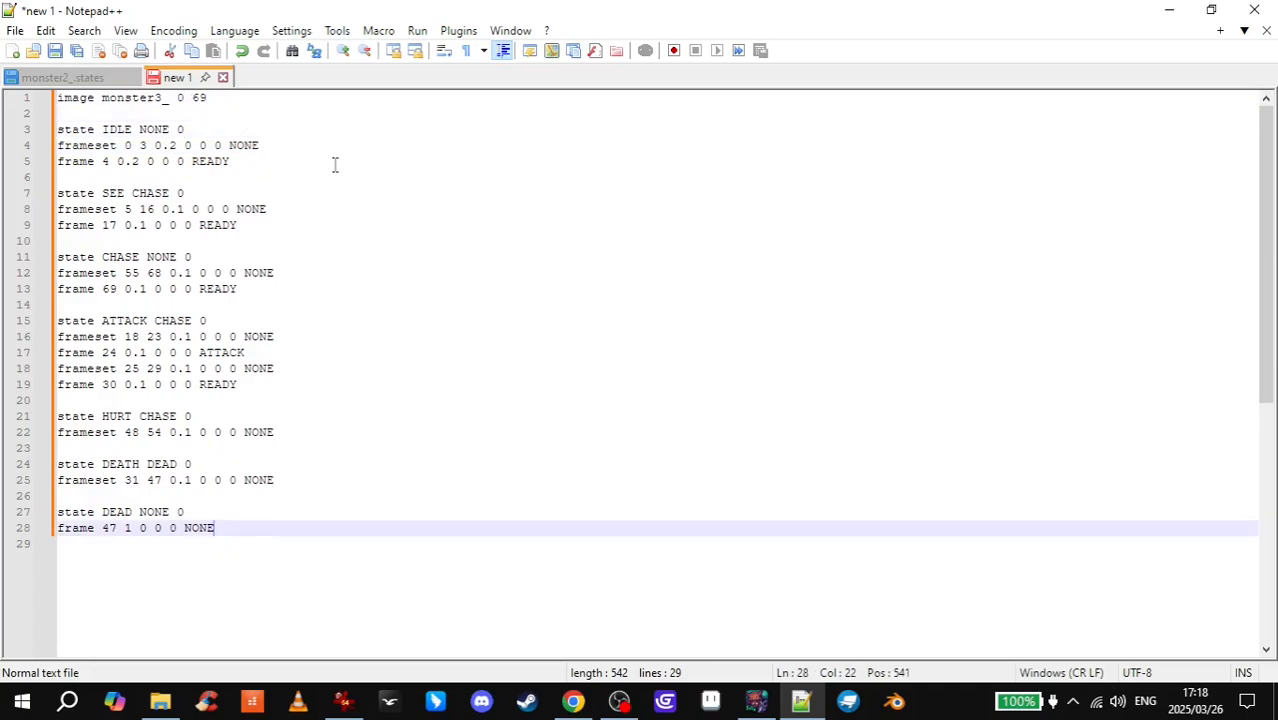
- Start saving the states text under a new name and browse to Projects > FSM2 > States inside Easy FPS Editor_DEV
click(20, 31)
click(88, 177)
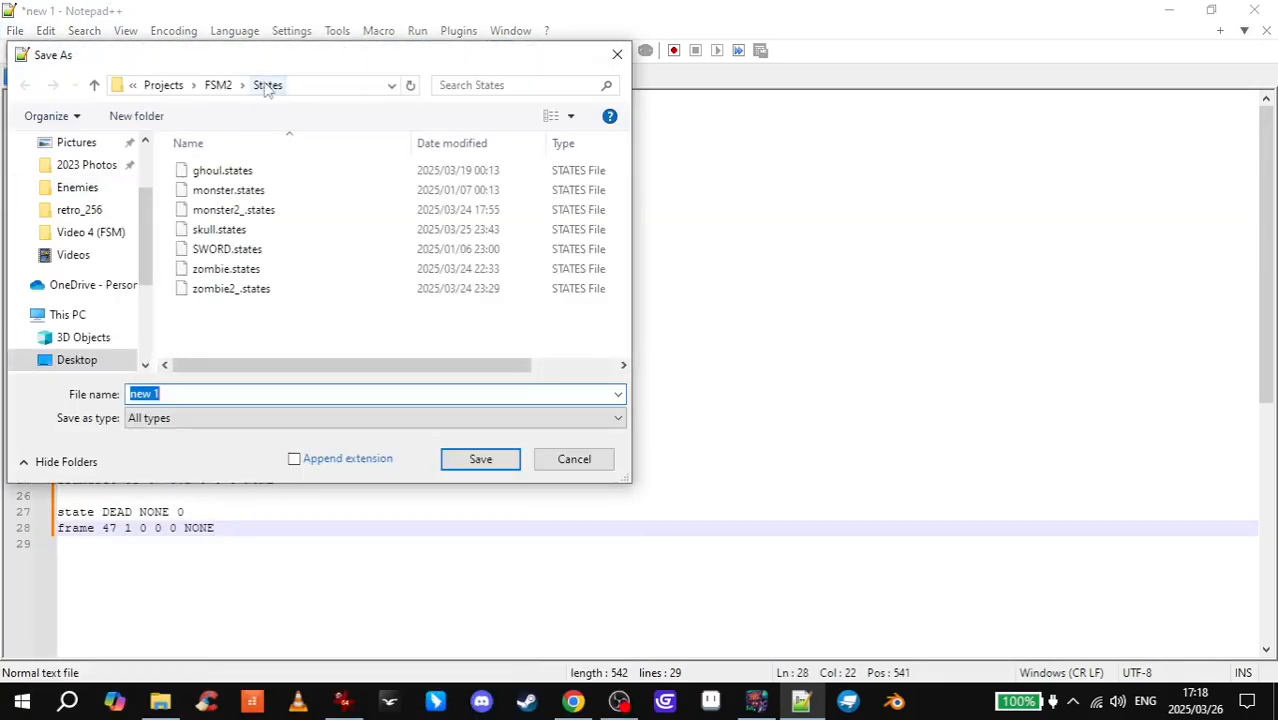
click(172, 88)
click(193, 88)
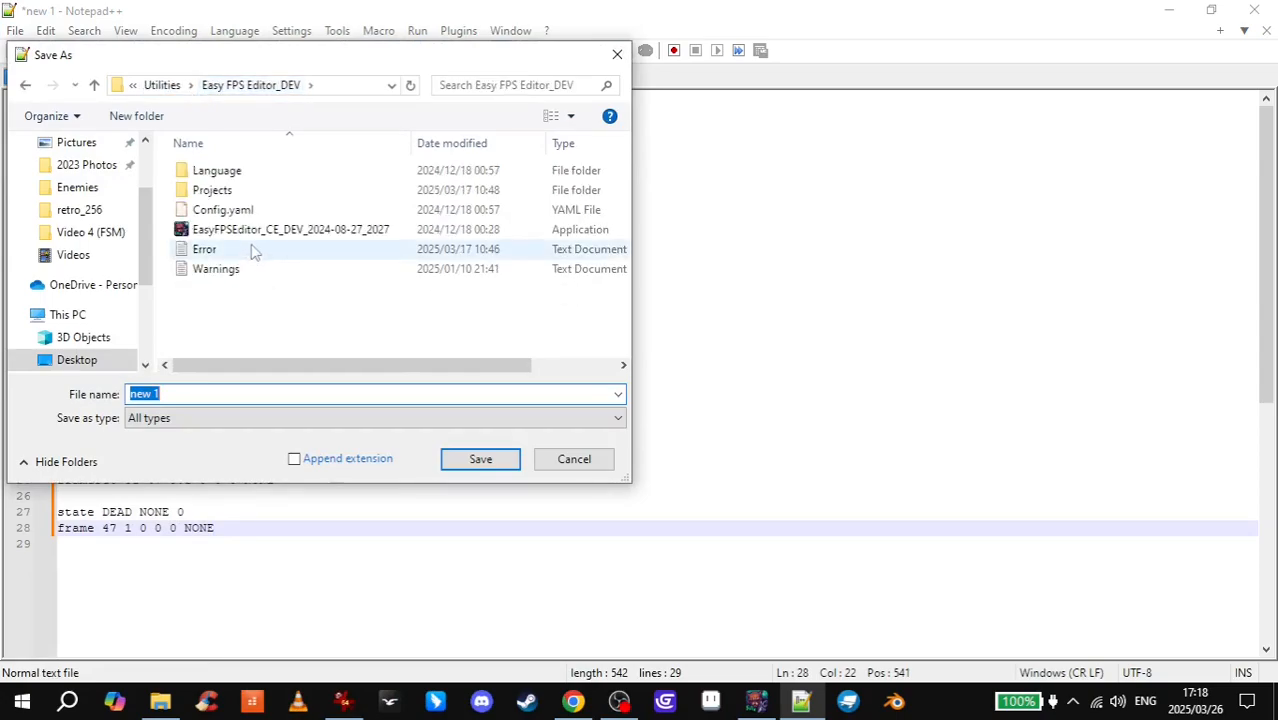
double_click(215, 190)
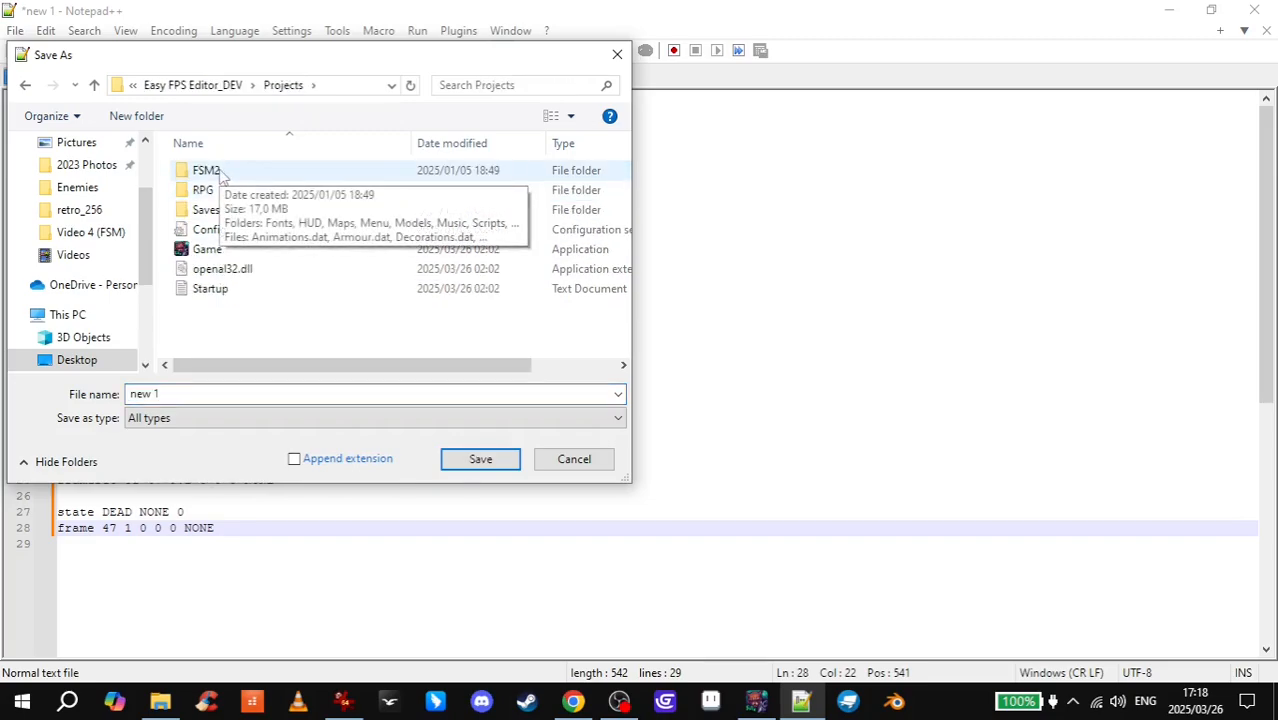
double_click(220, 173)
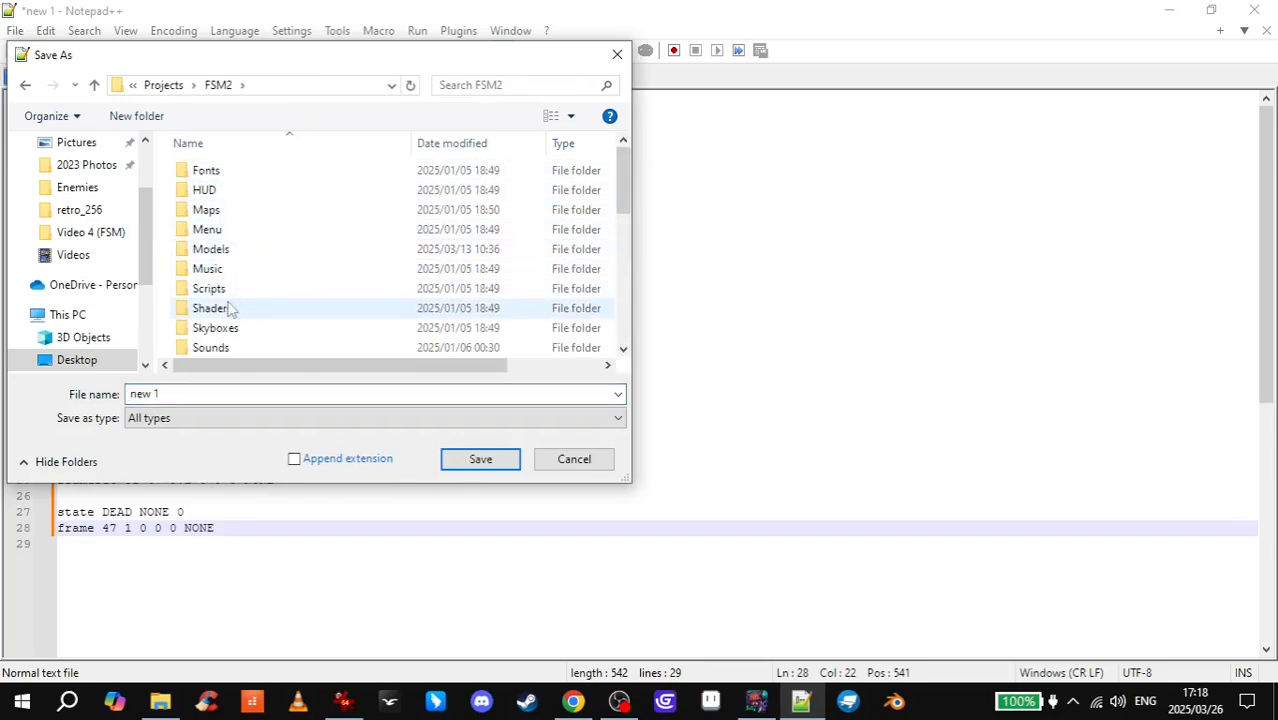
scroll(225, 337, down, 1)
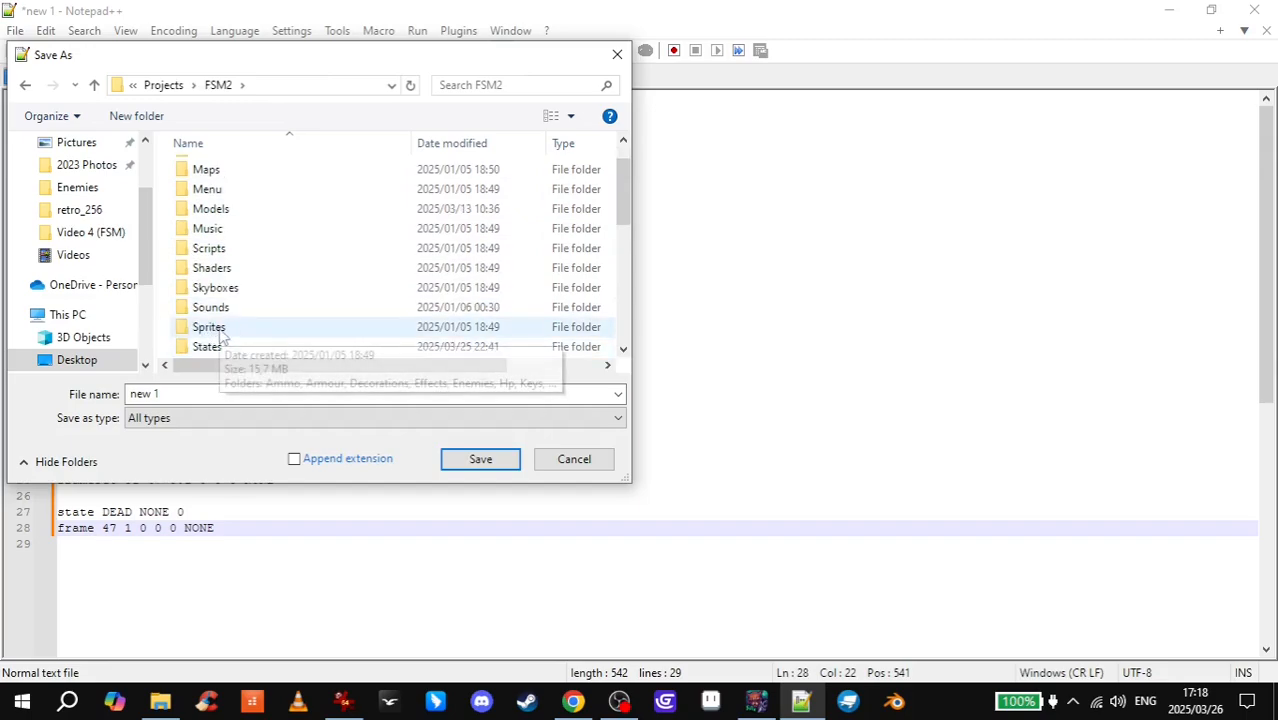
scroll(208, 318, down, 1)
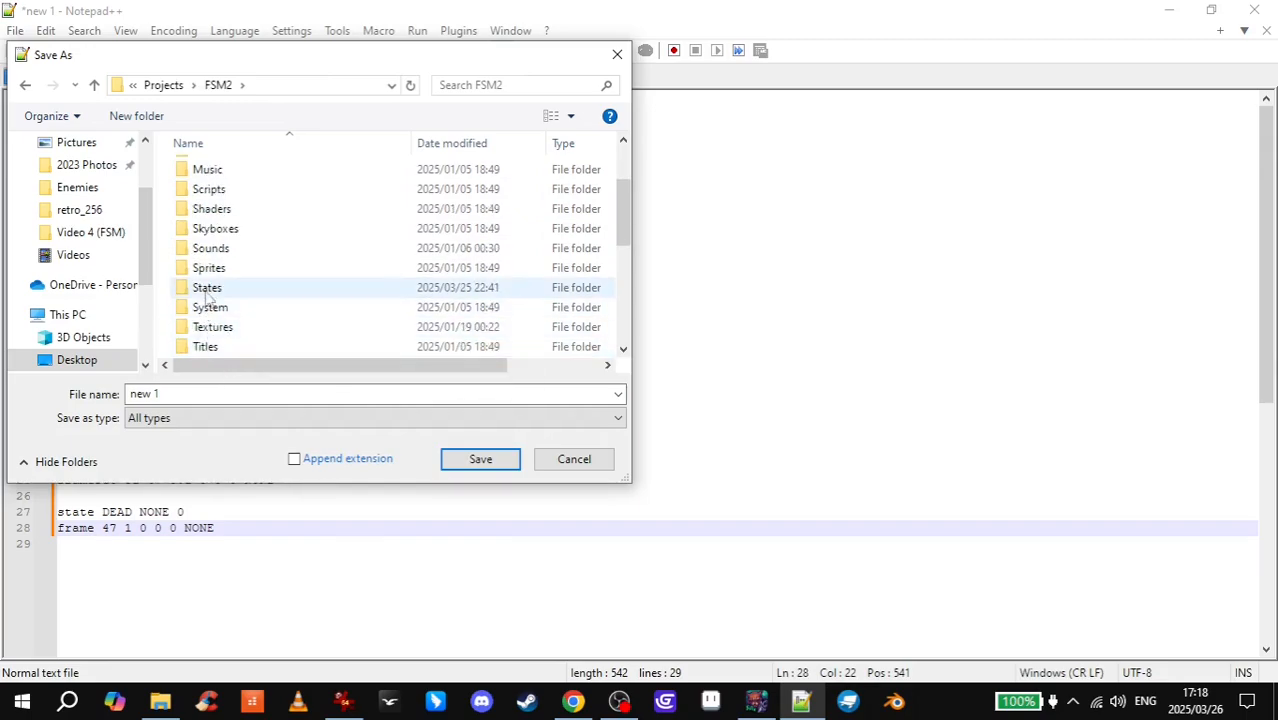
double_click(207, 290)
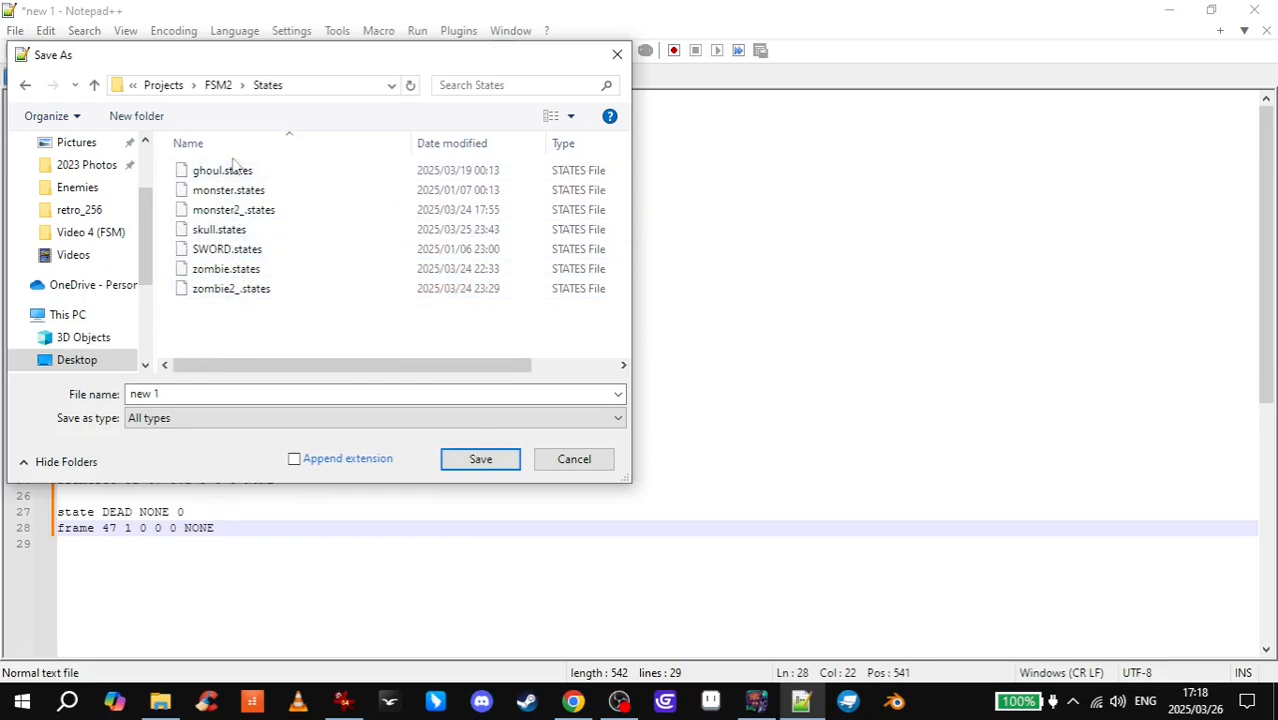
- Name the file monster3_.states and save it in the FSM2 project's States folder
click(196, 393)
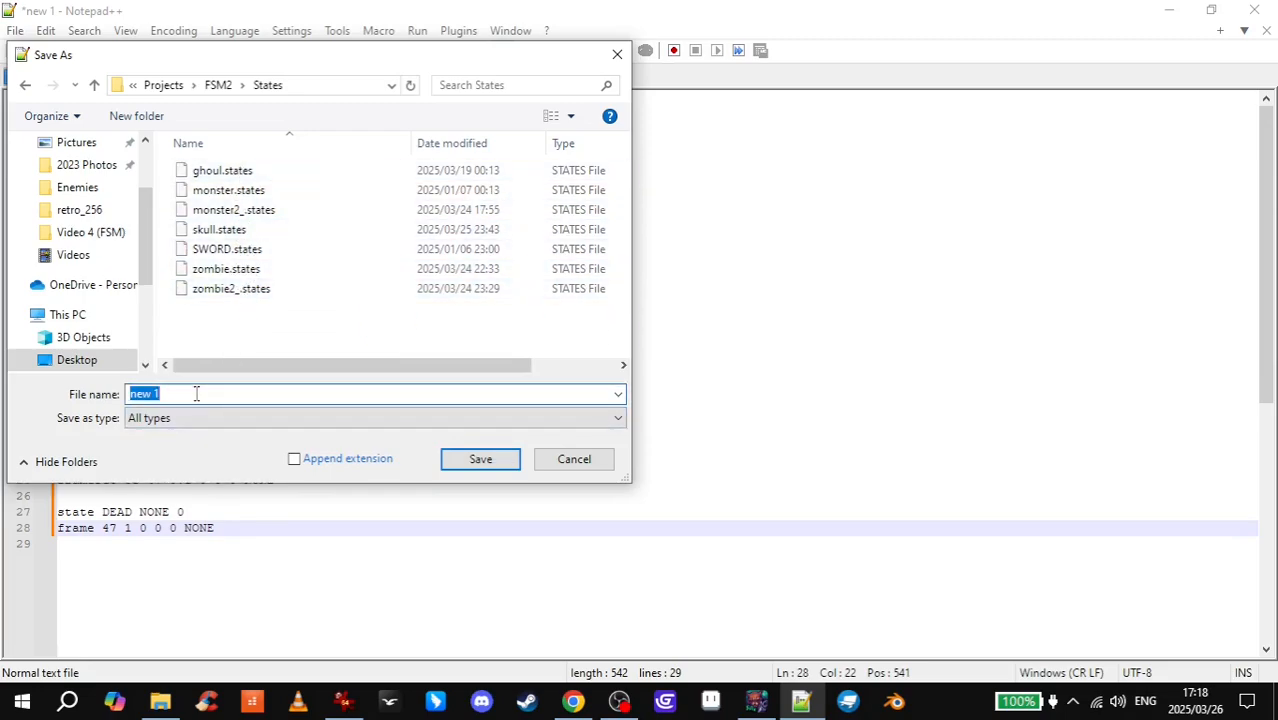
drag(339, 64, 741, 160)
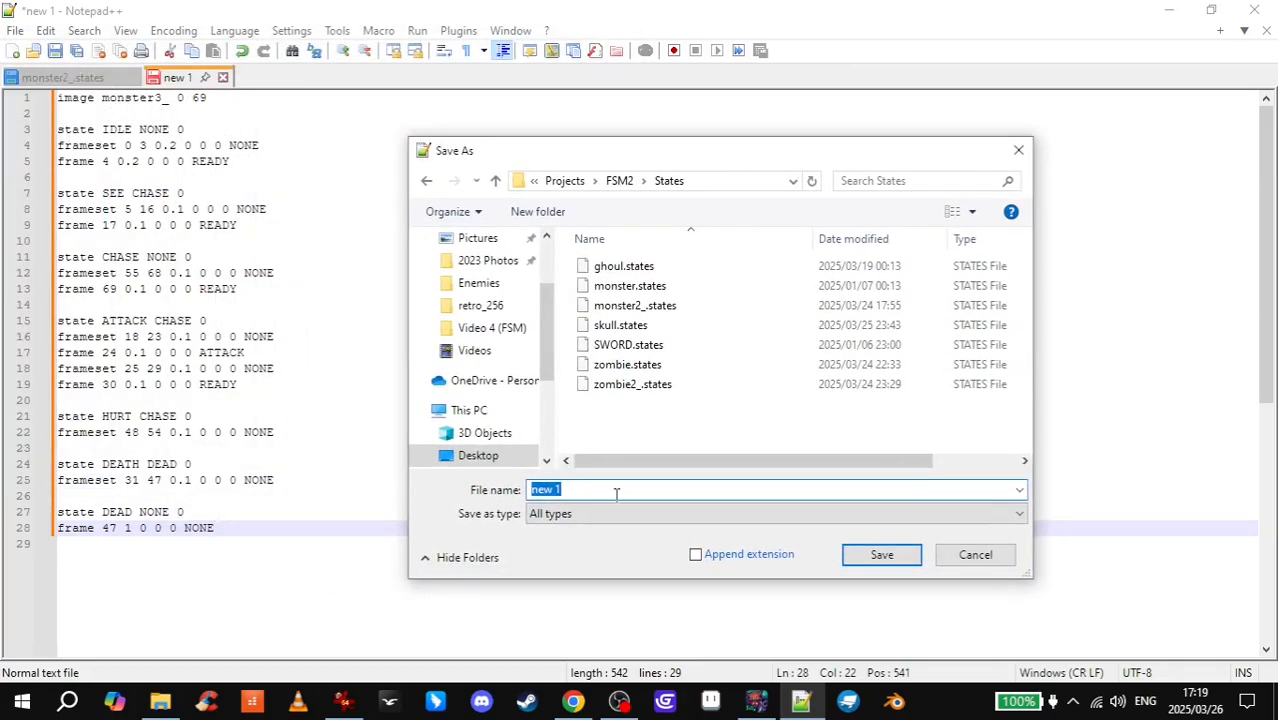
text(monster)
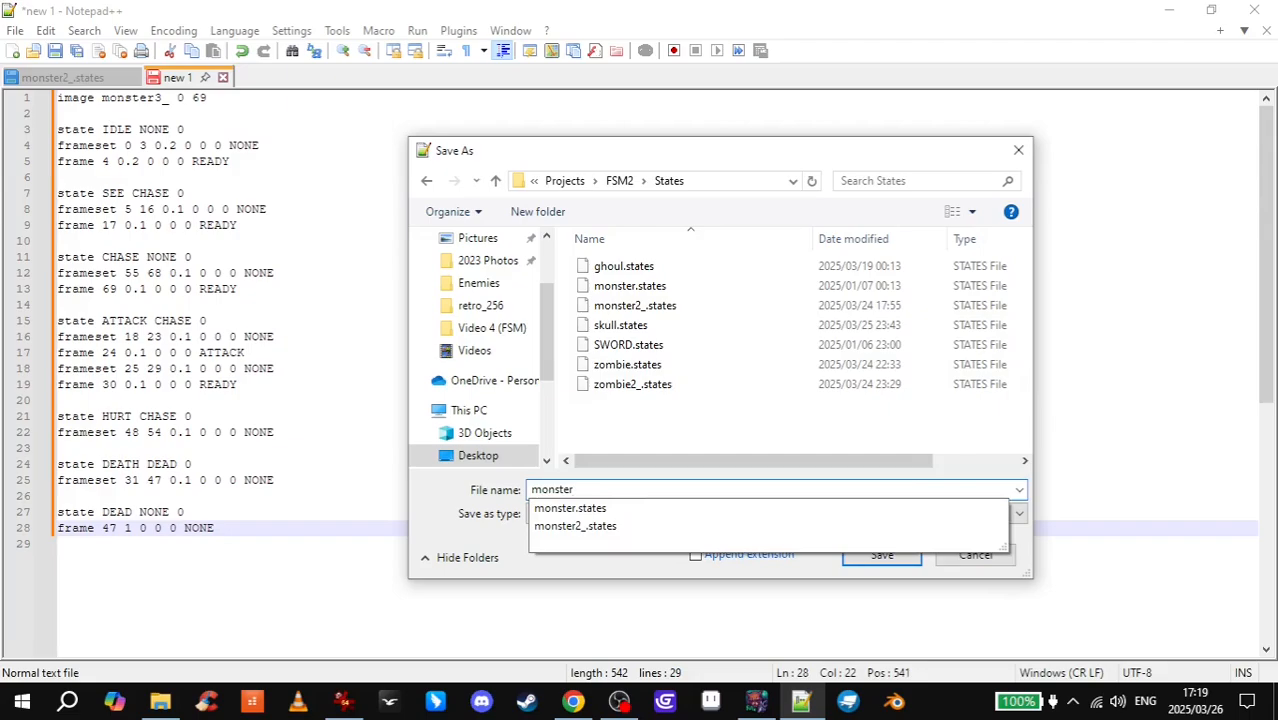
text(3_.states)
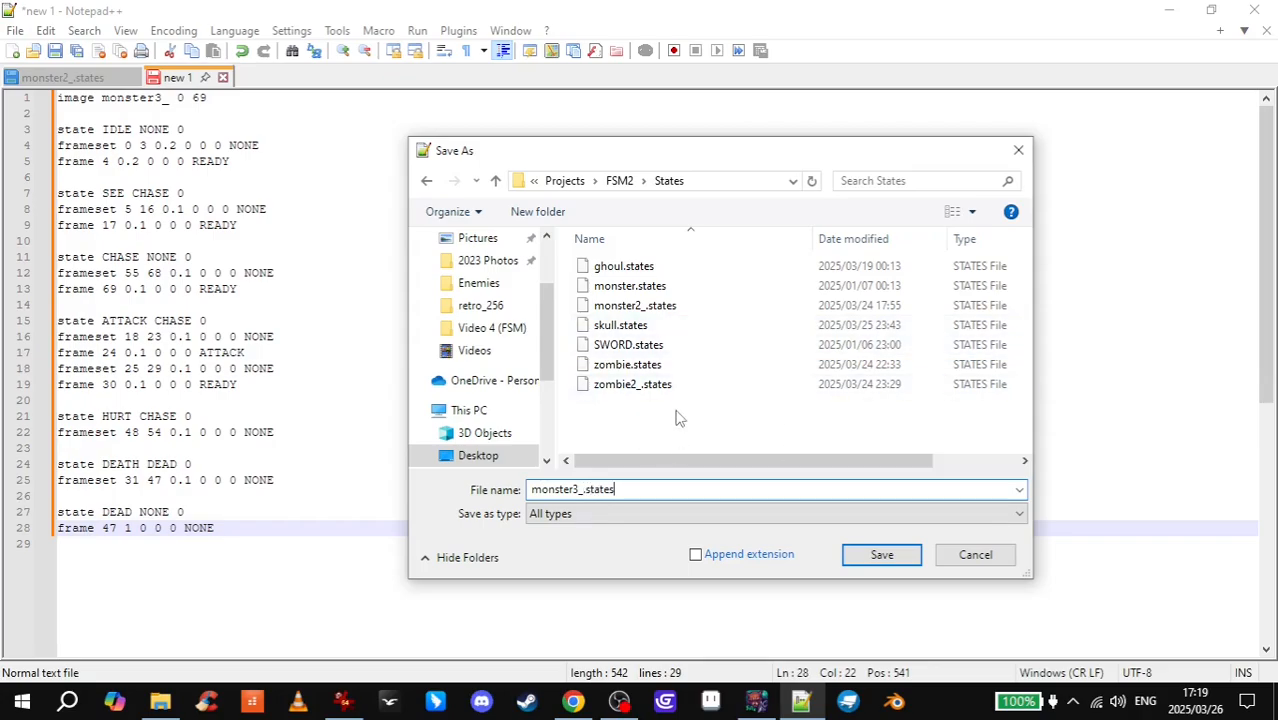
click(883, 560)
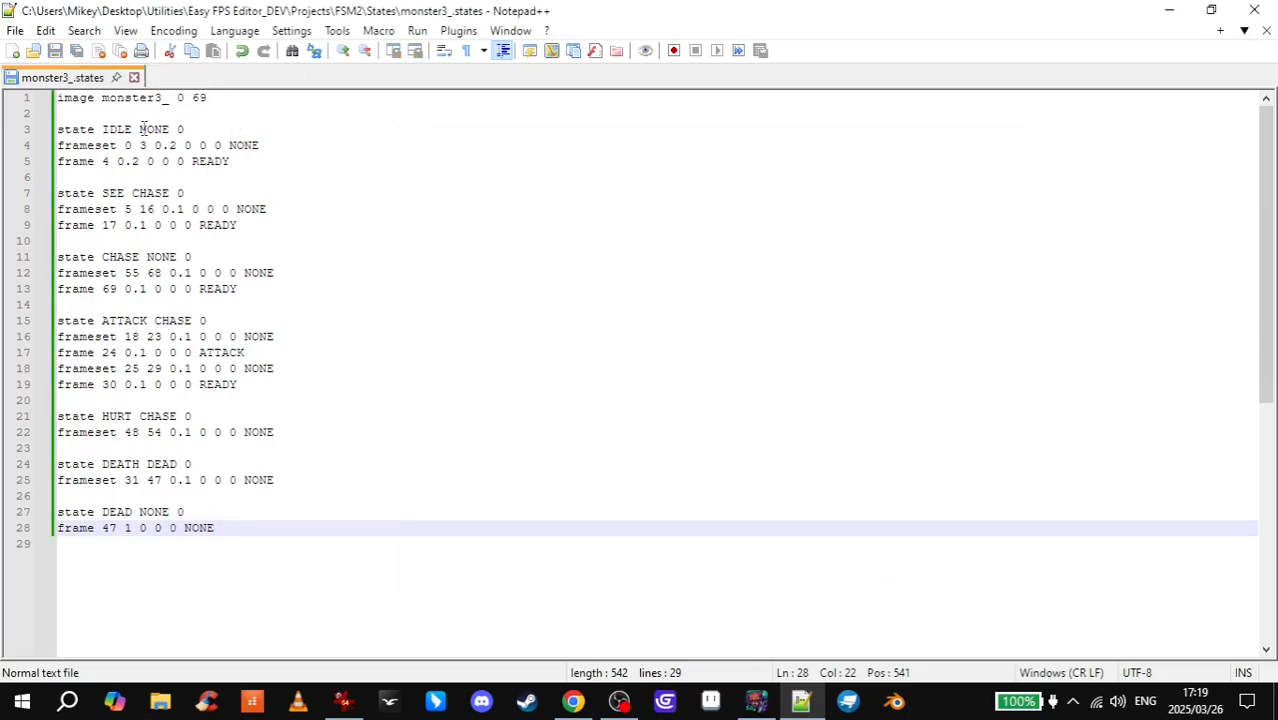
- Switch to EasyFPSEditor, add a new enemy named monster3_ and turn off its Fullbright Projectiles option
click(1169, 10)
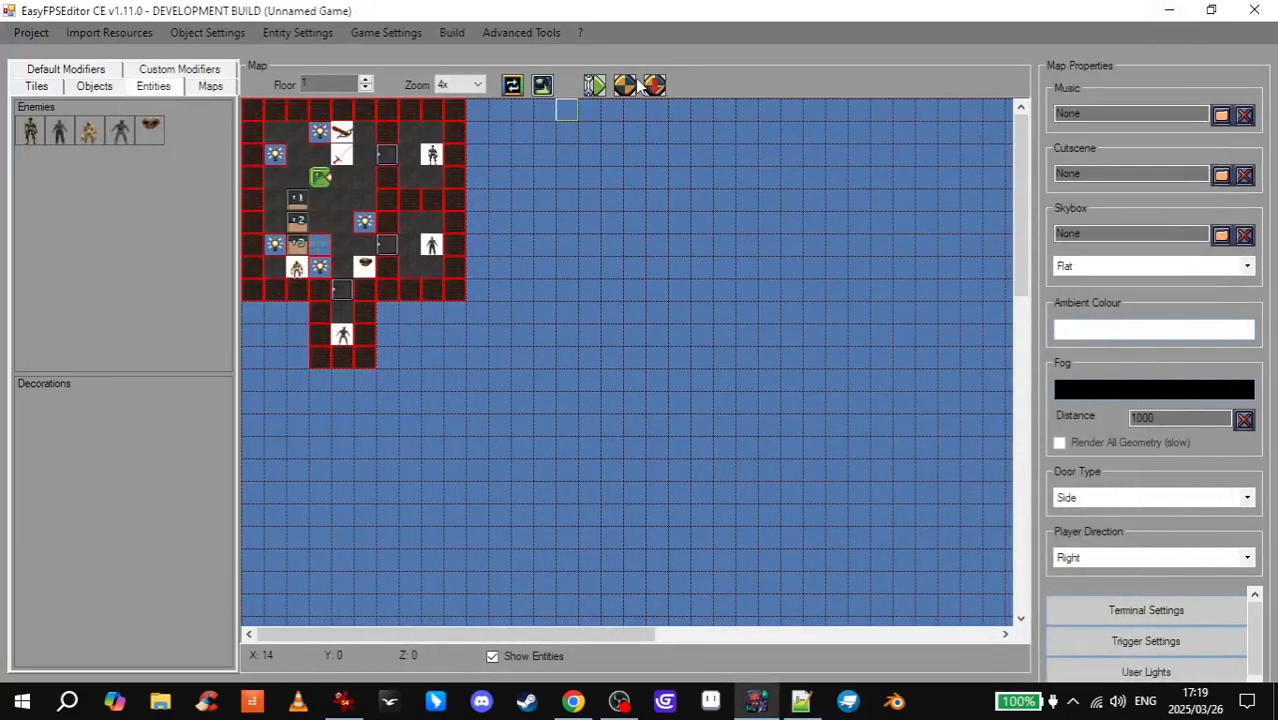
click(307, 36)
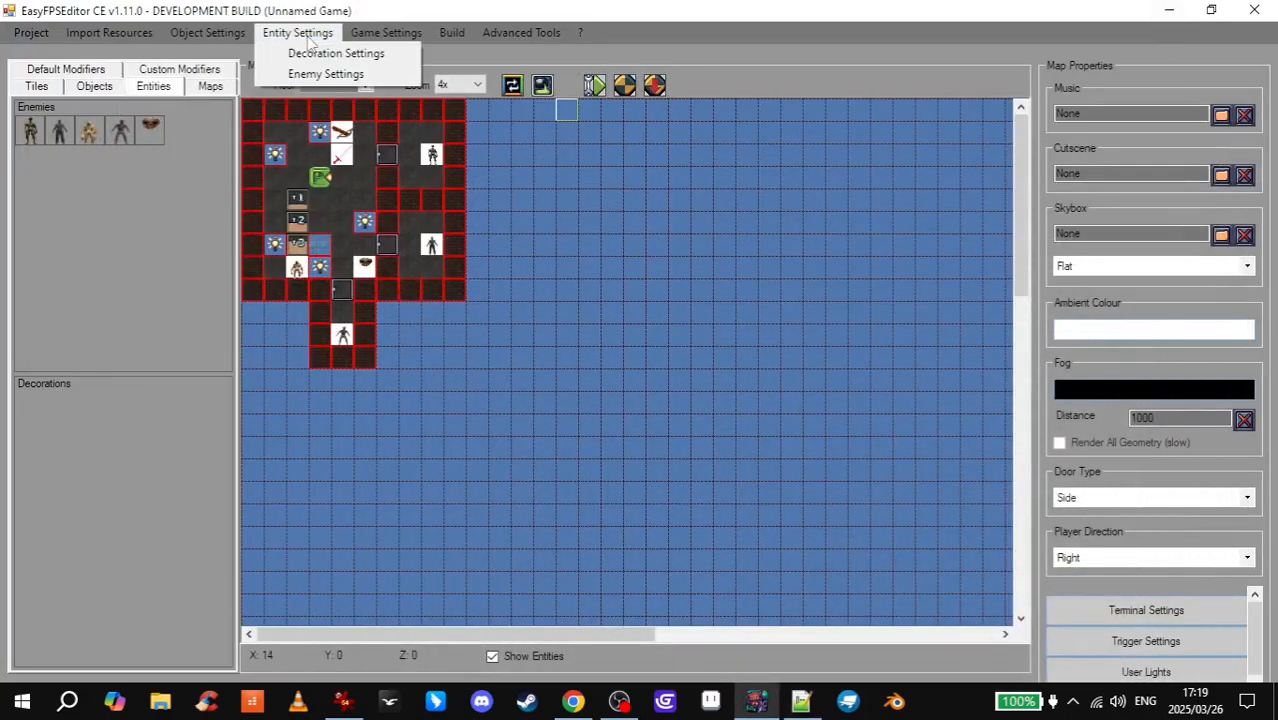
click(318, 74)
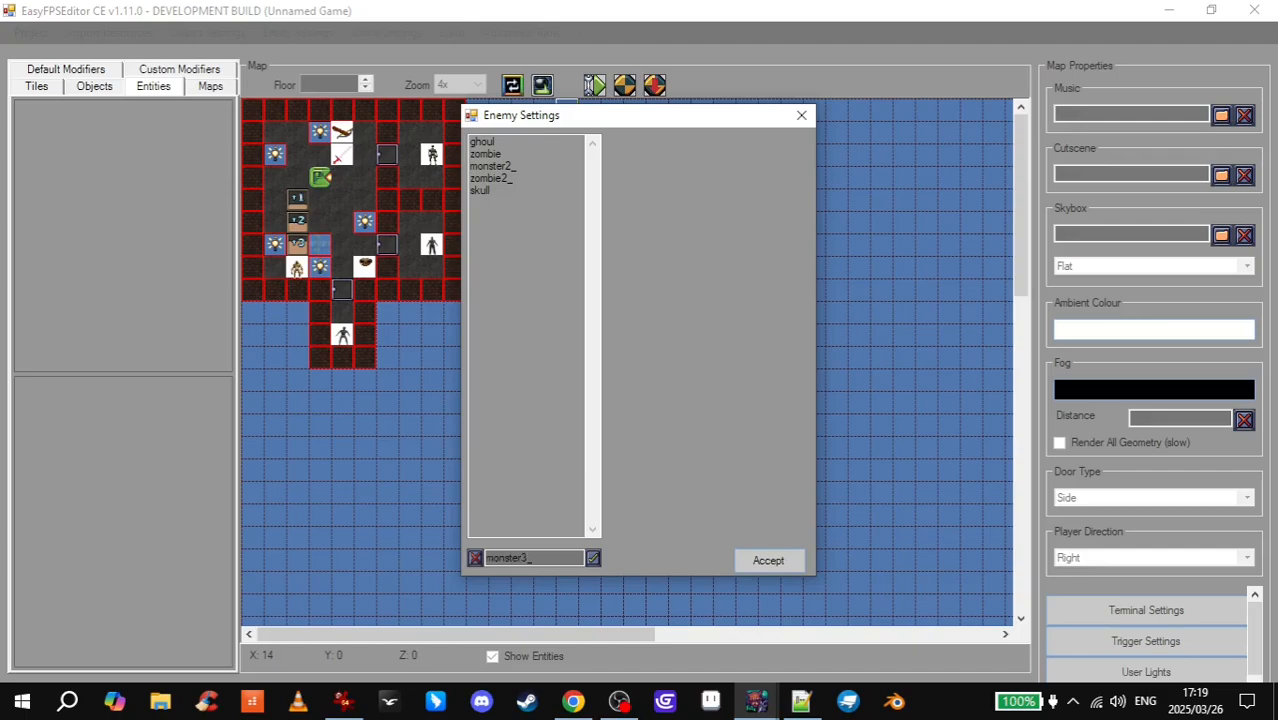
click(594, 557)
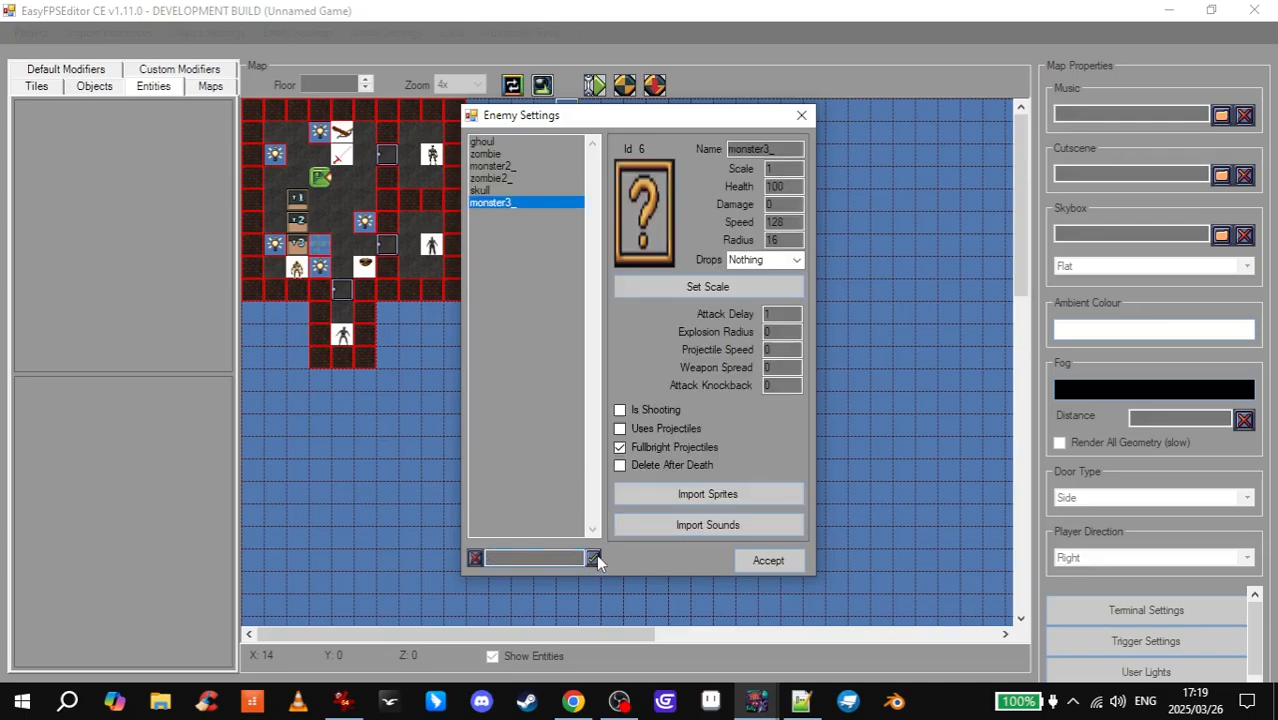
click(712, 446)
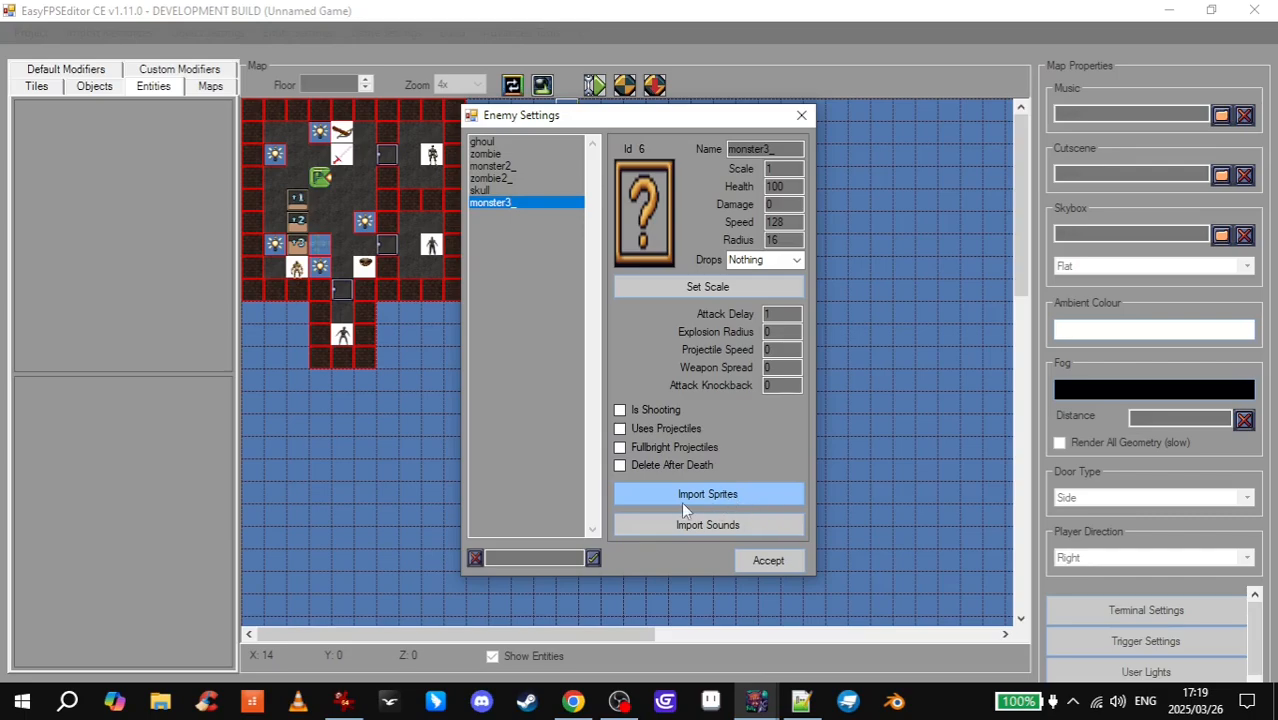
- Start importing the idle sprite for monster3_ and browse to enemy_monster3 > all_animations > resized > retro_256
click(754, 496)
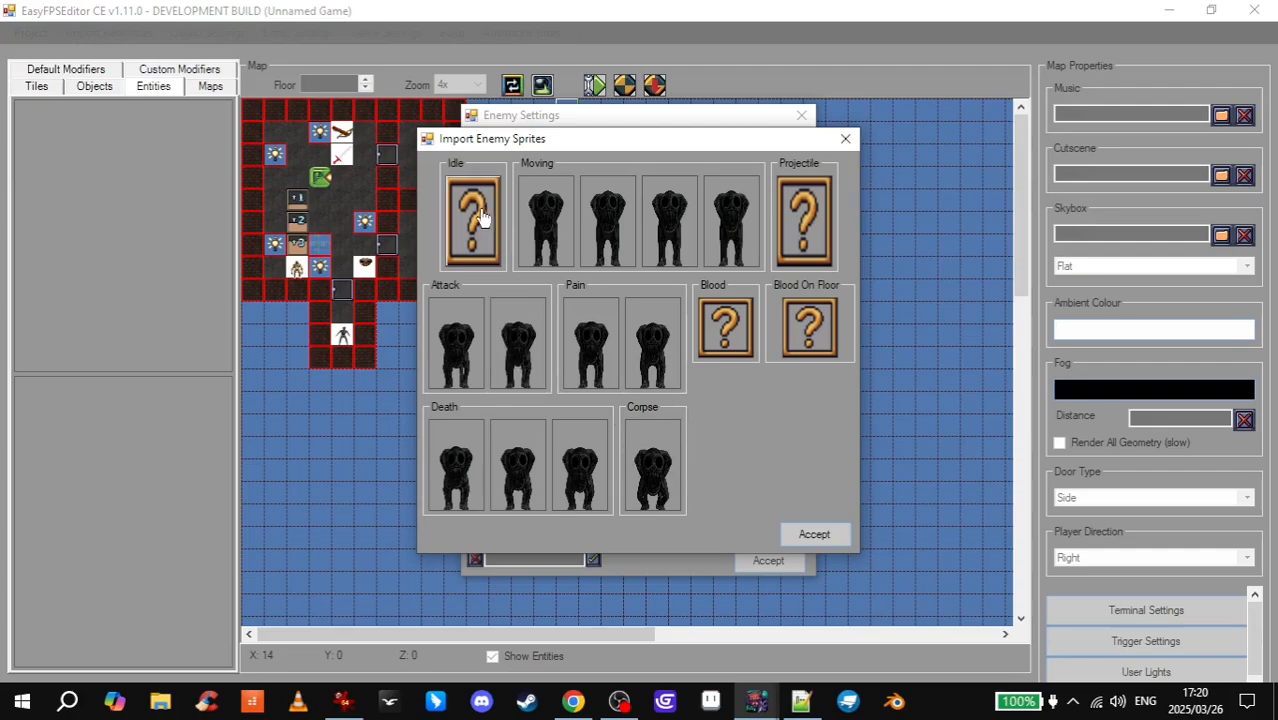
click(538, 262)
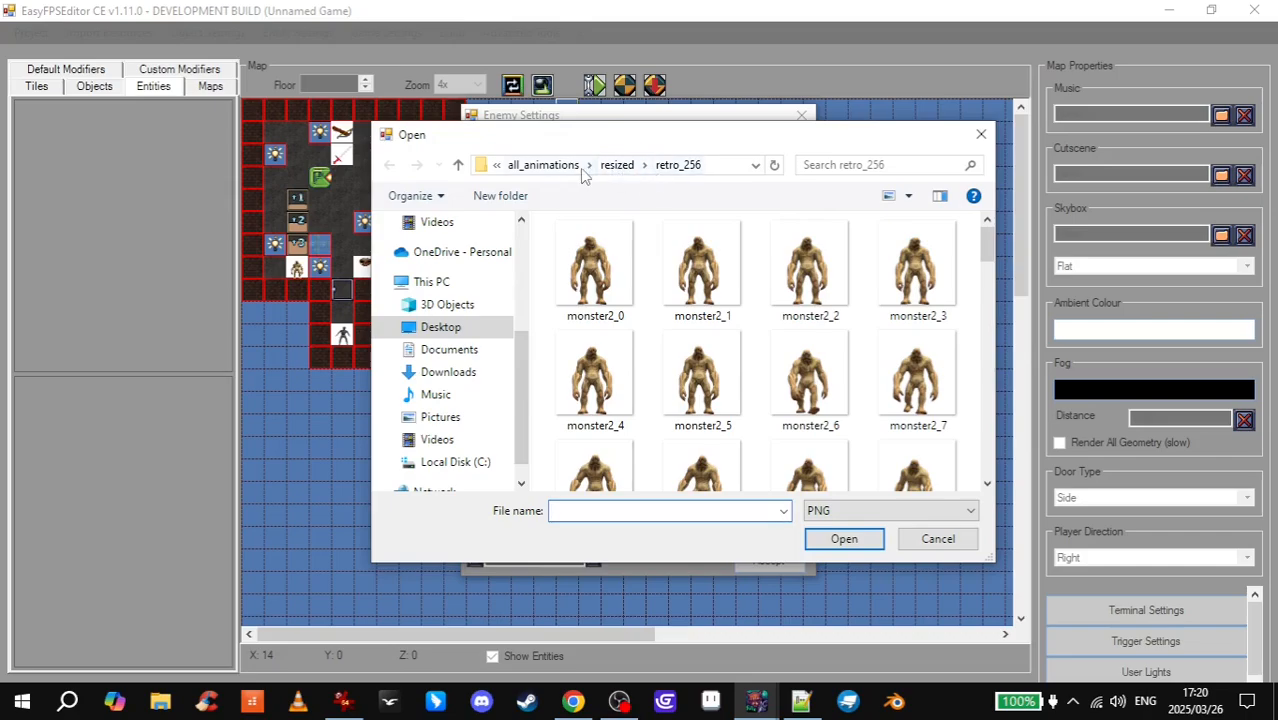
click(545, 166)
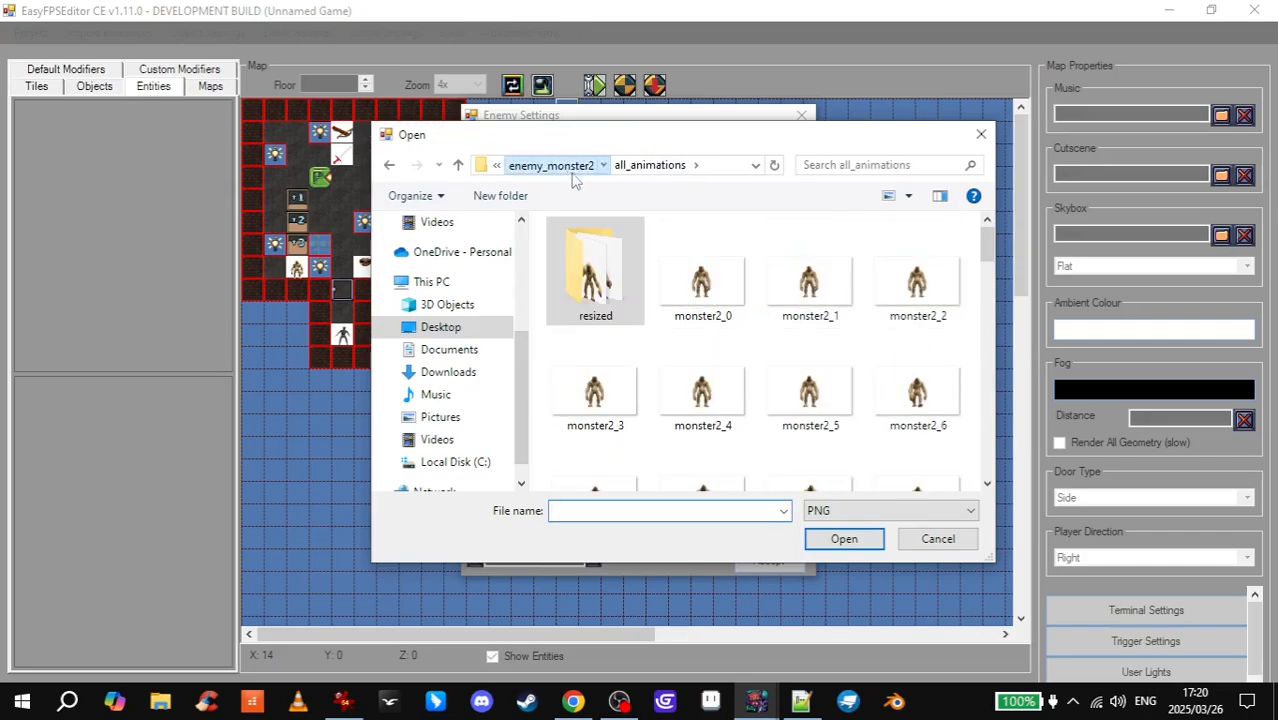
click(563, 170)
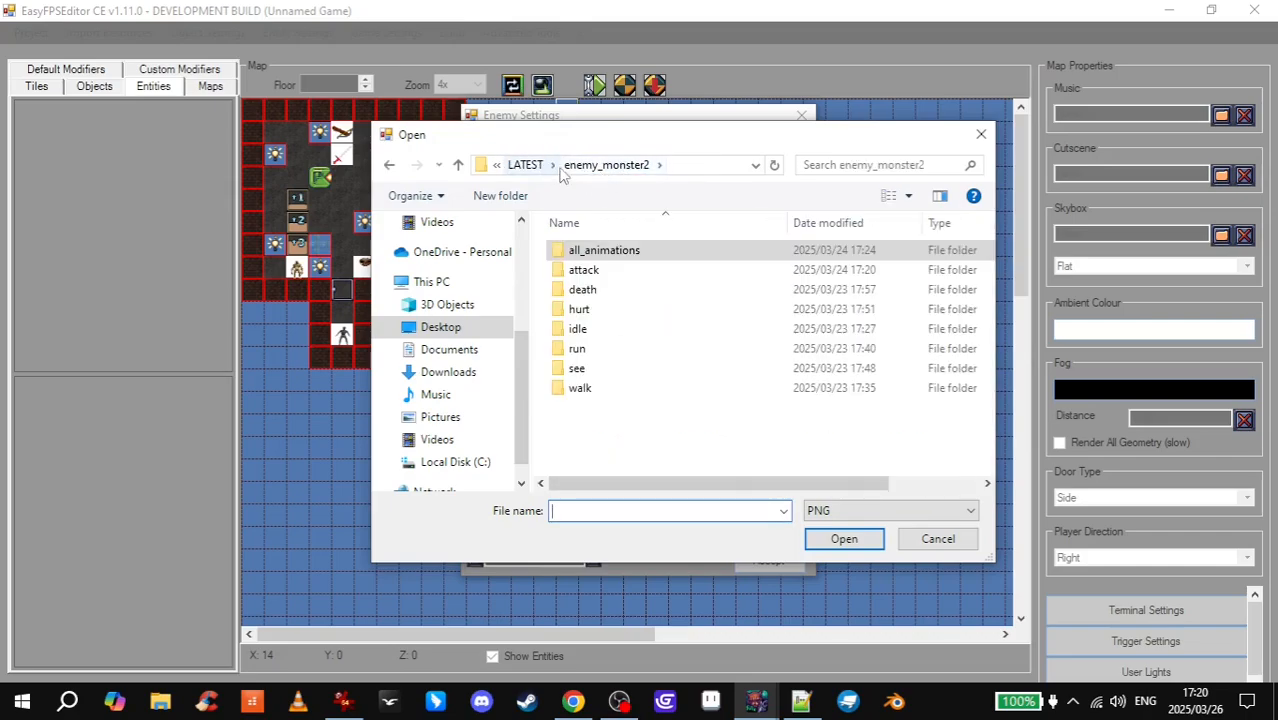
click(546, 166)
double_click(656, 309)
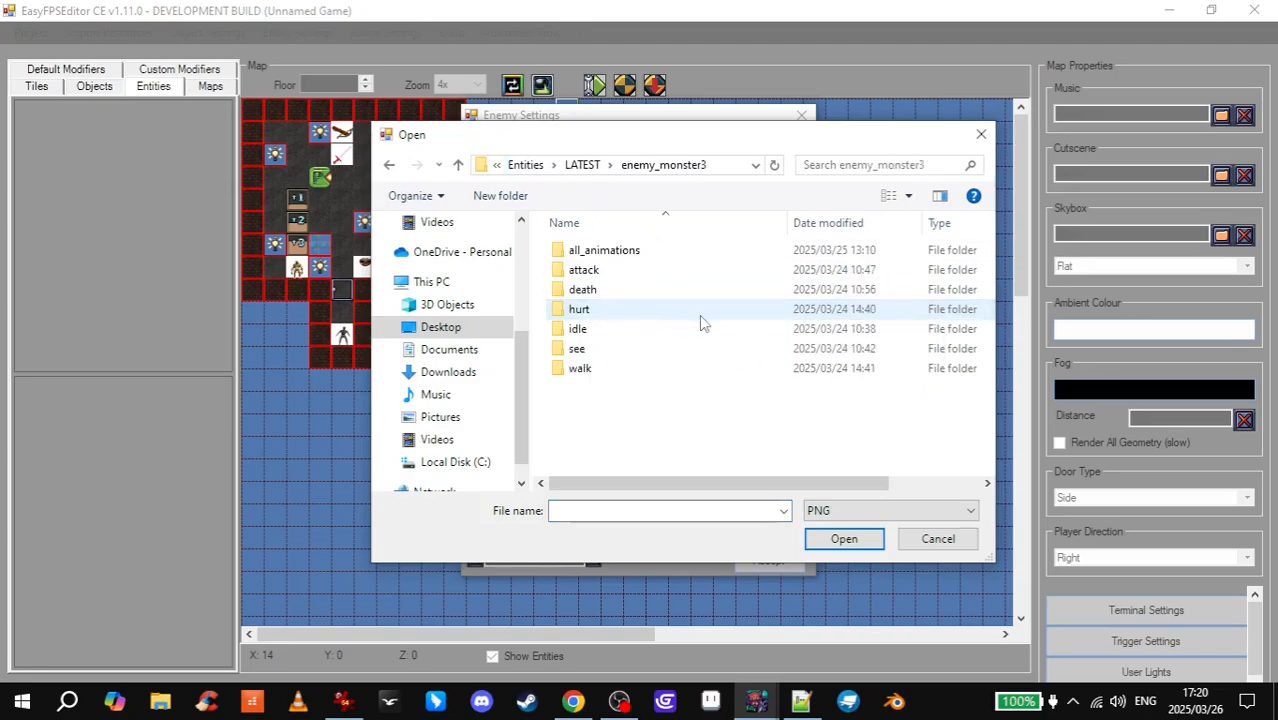
double_click(610, 252)
double_click(614, 265)
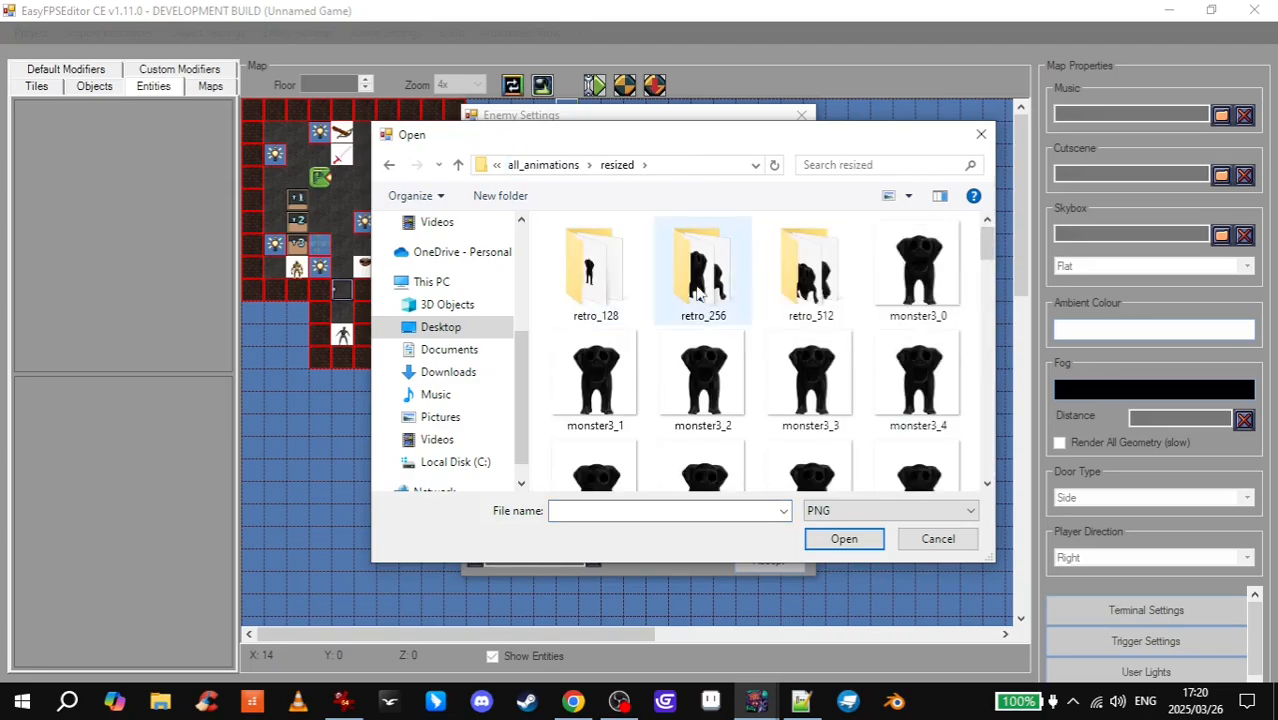
double_click(712, 275)
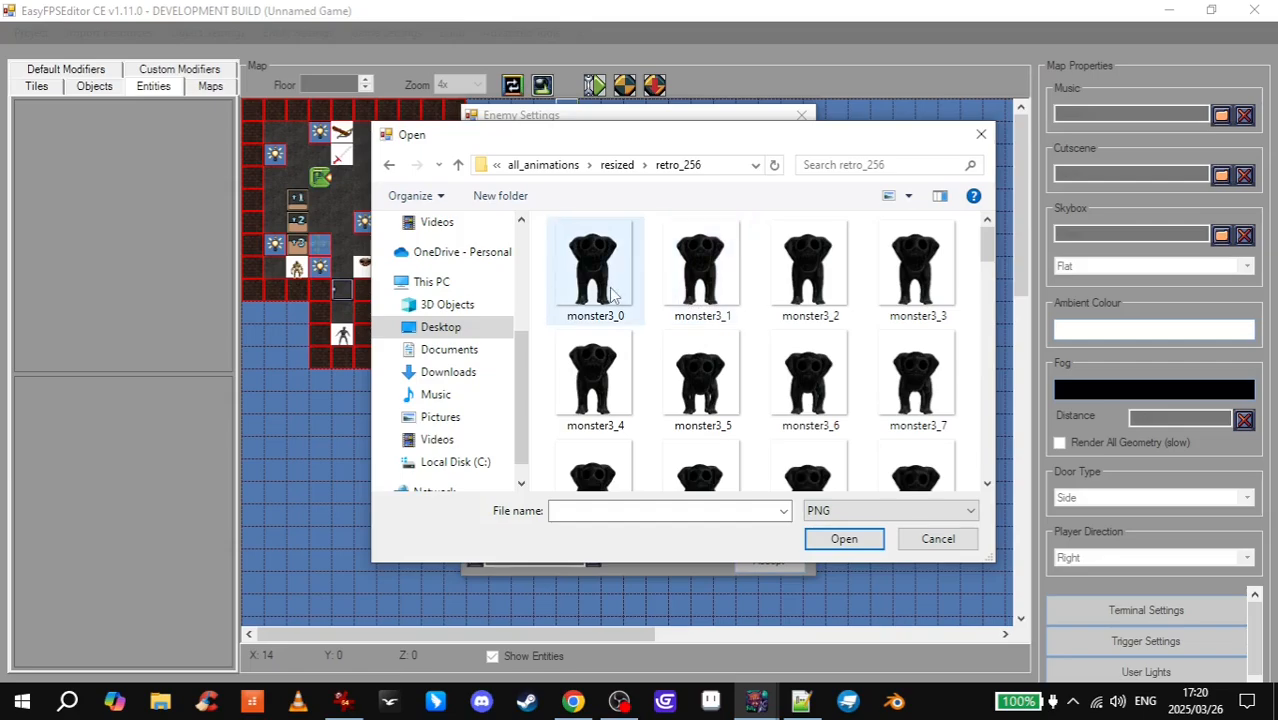
- Load the image monster3_0 as the enemy's idle sprite and accept the sprite import
click(612, 294)
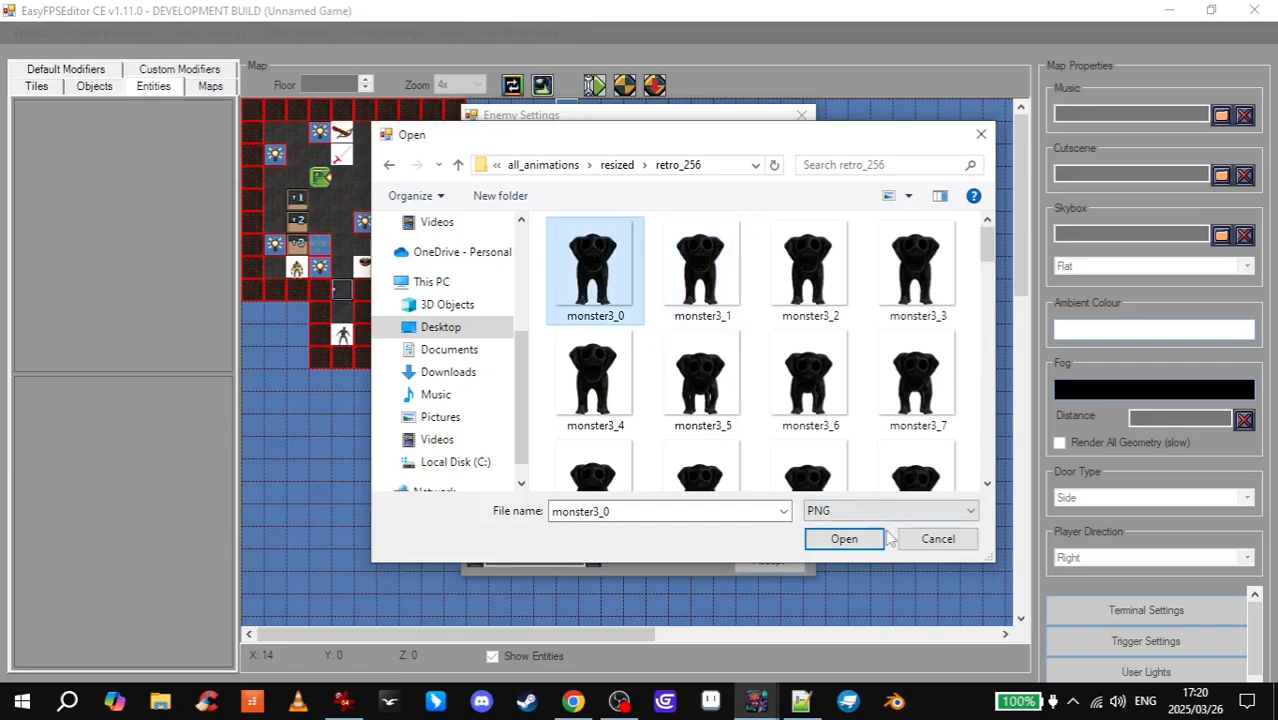
click(857, 541)
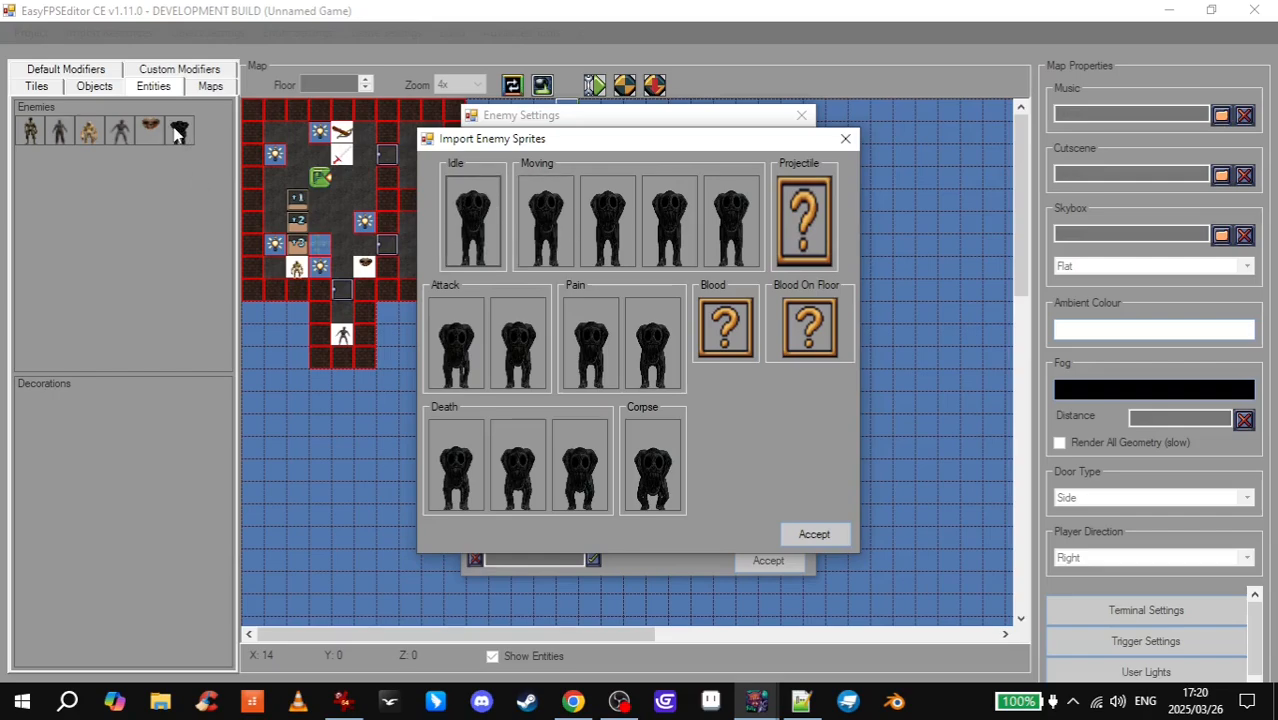
click(814, 535)
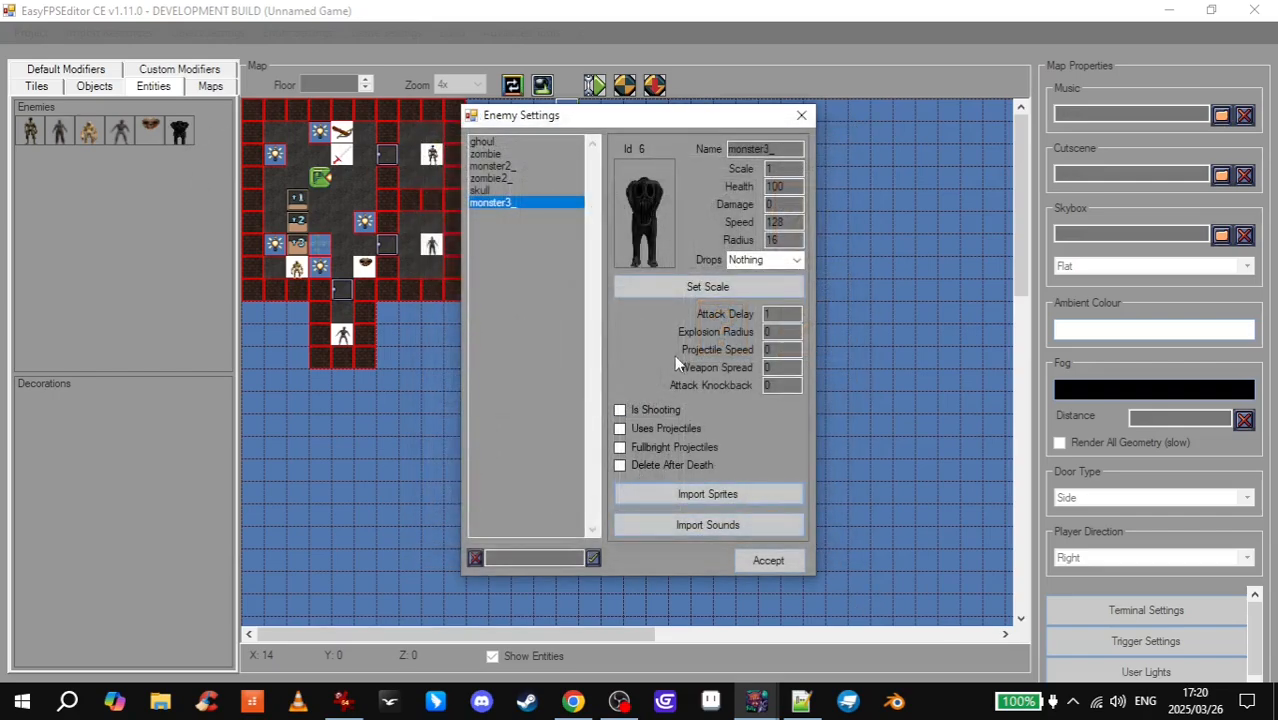
- Try sprite scales of 0.2 and 0.25 for monster3_, settle on 0.3 and accept it
click(697, 288)
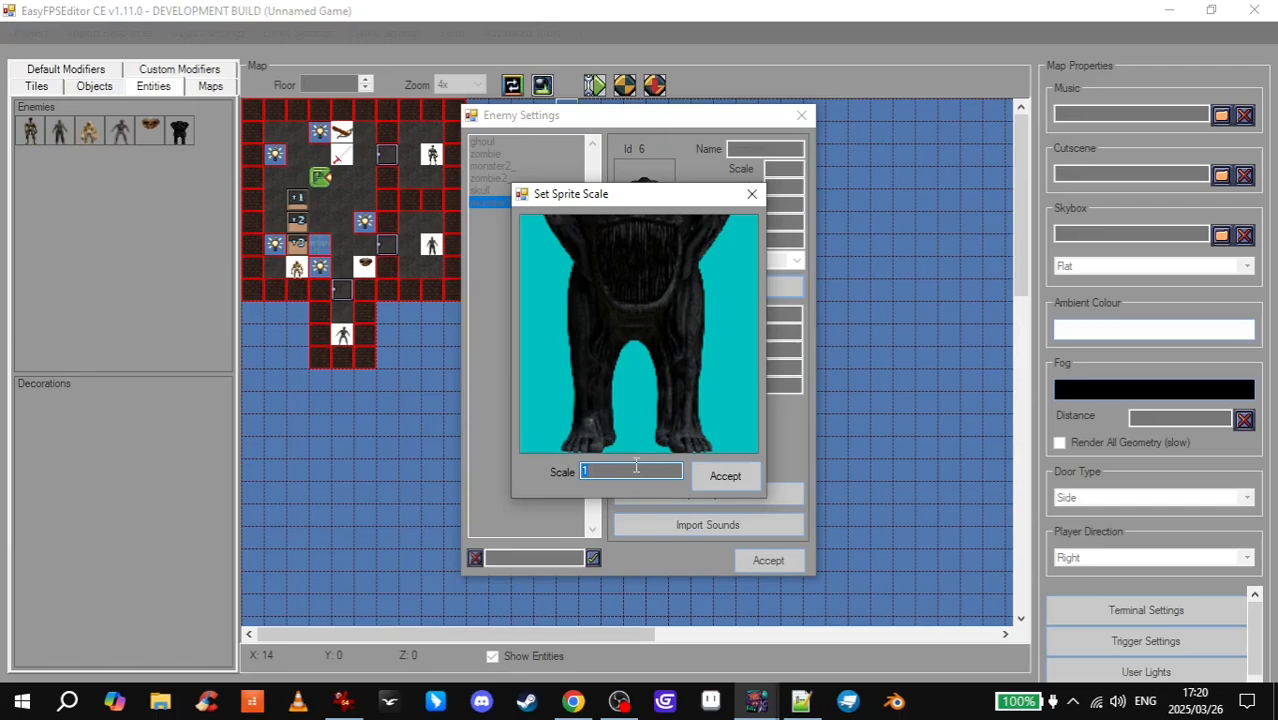
text(0.2)
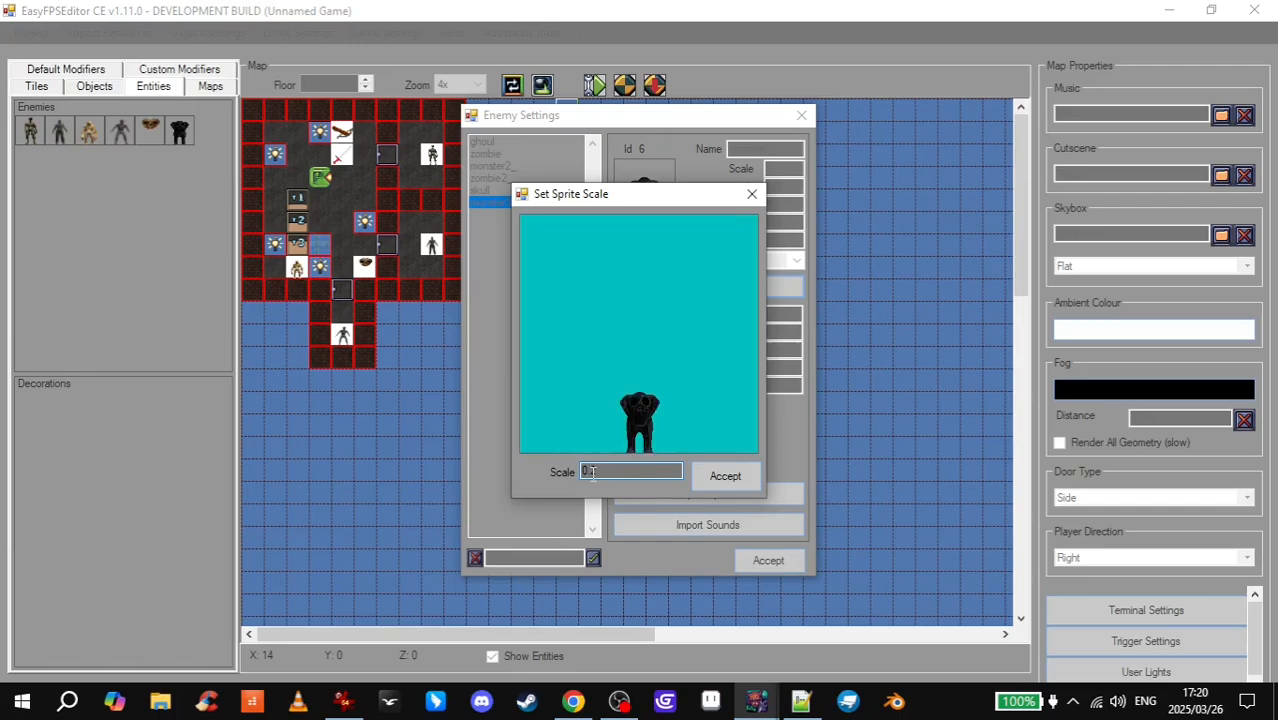
text(5)
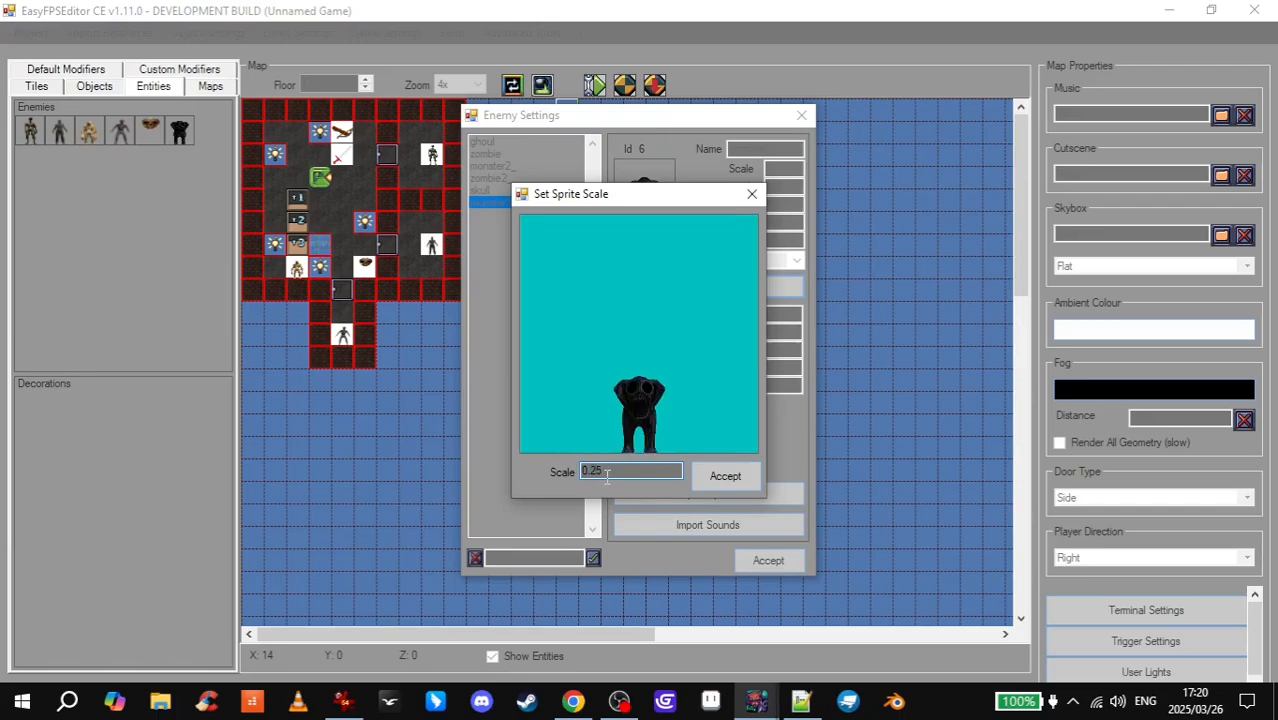
key(BackSpace)
key(BackSpace)
text(3)
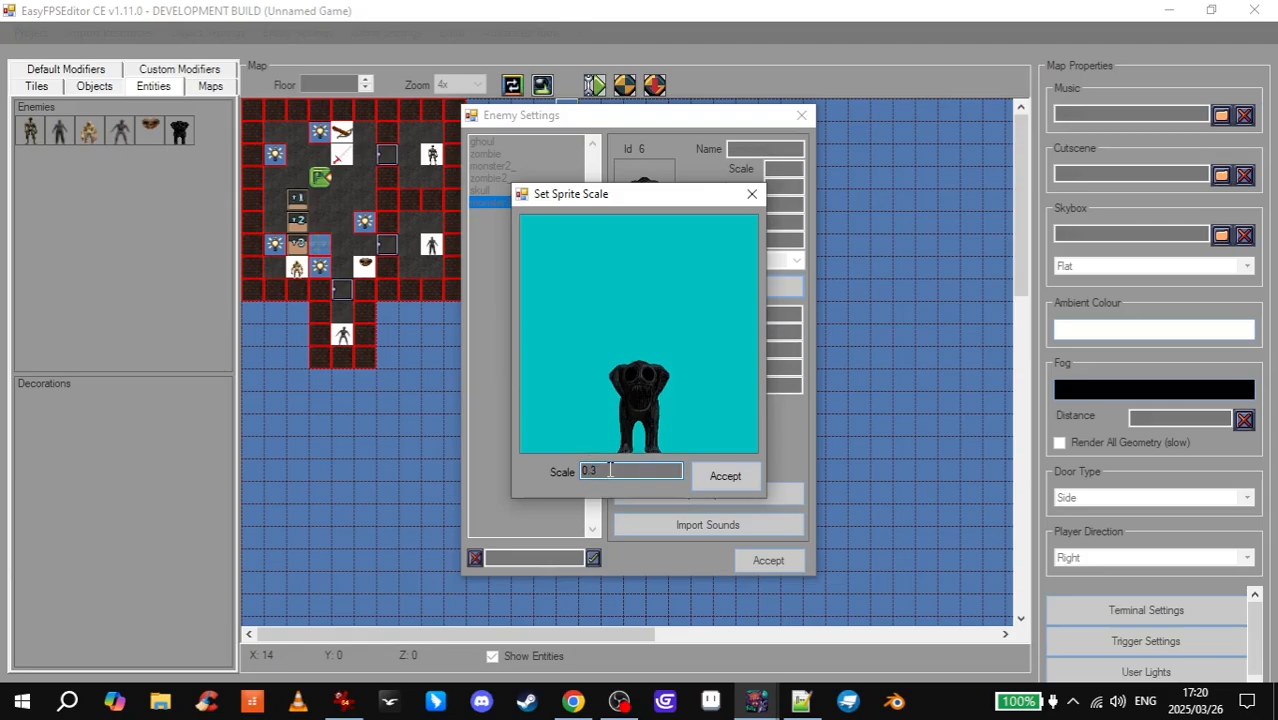
click(735, 479)
- Set the monster3_ enemy's damage to 5 and attack delay to 0.5, and accept the enemy settings
drag(783, 206, 747, 206)
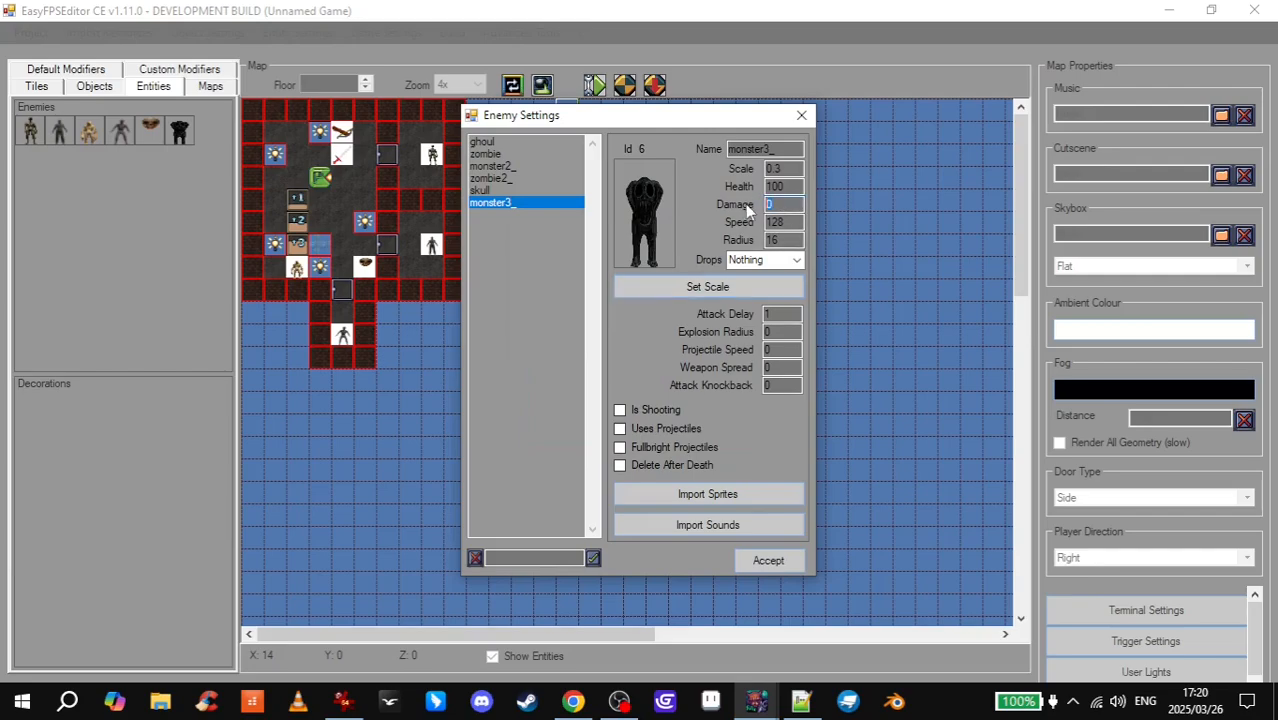
text(5)
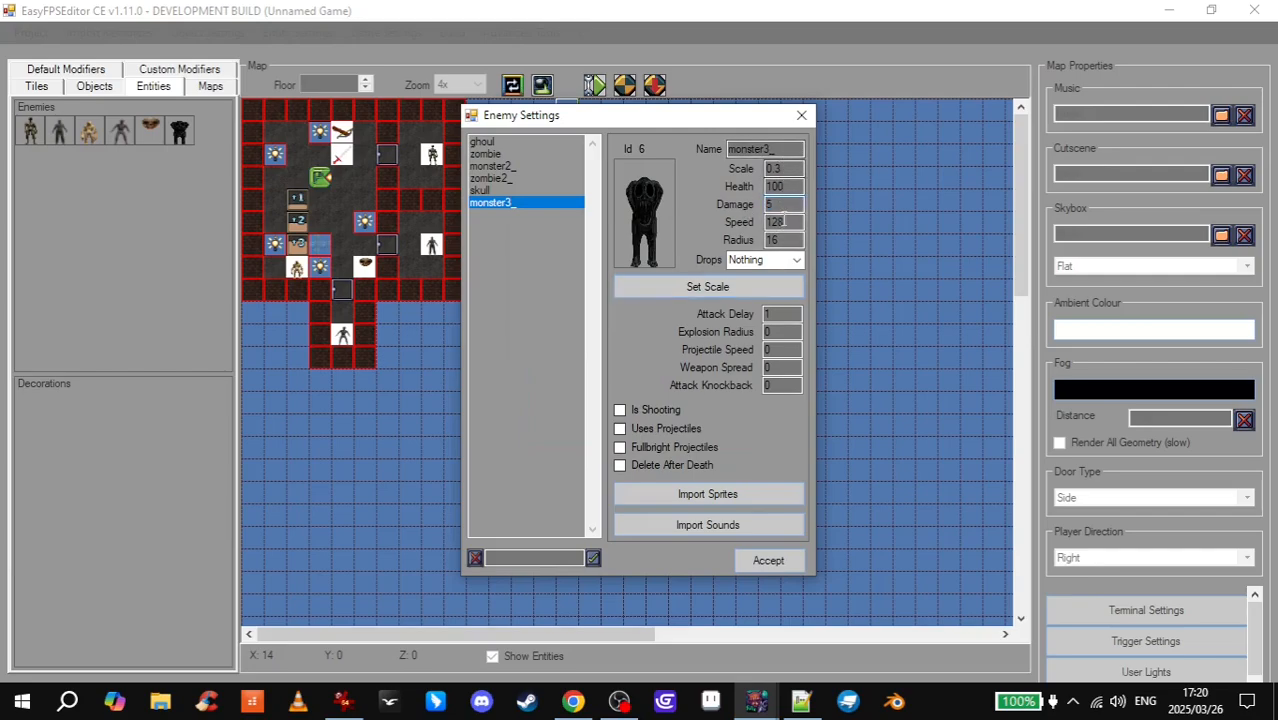
drag(783, 315, 750, 318)
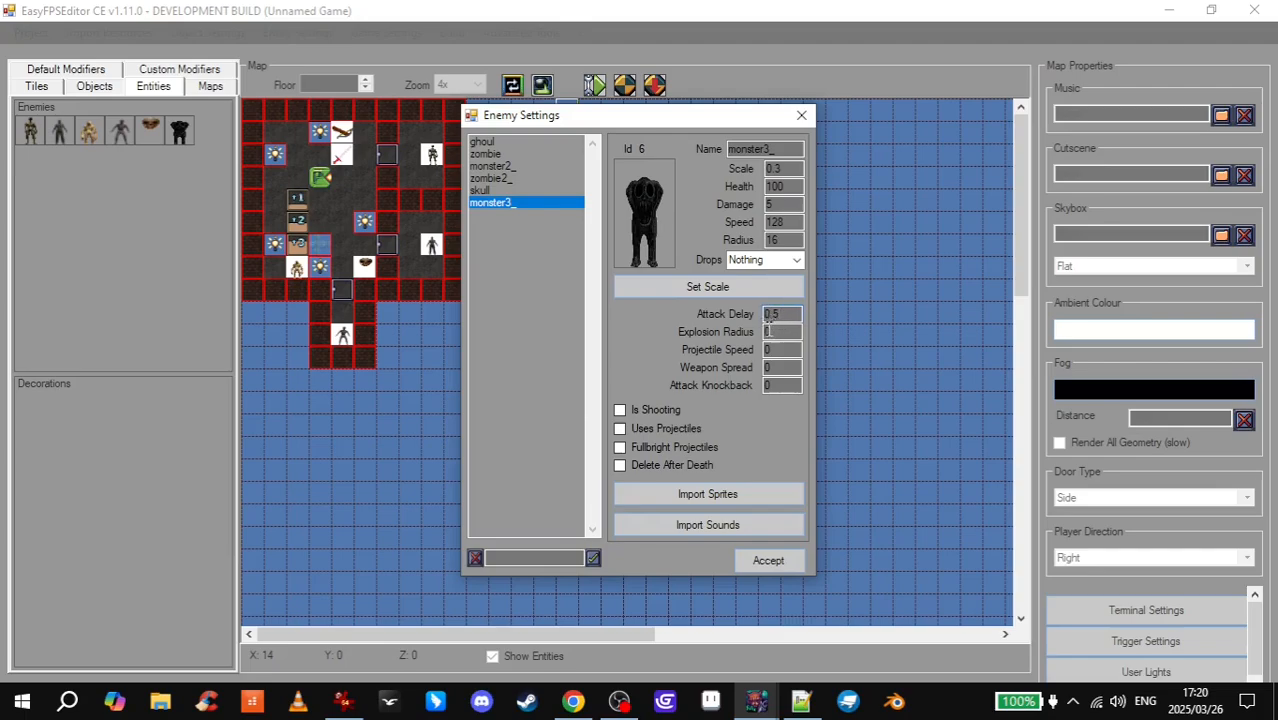
click(766, 561)
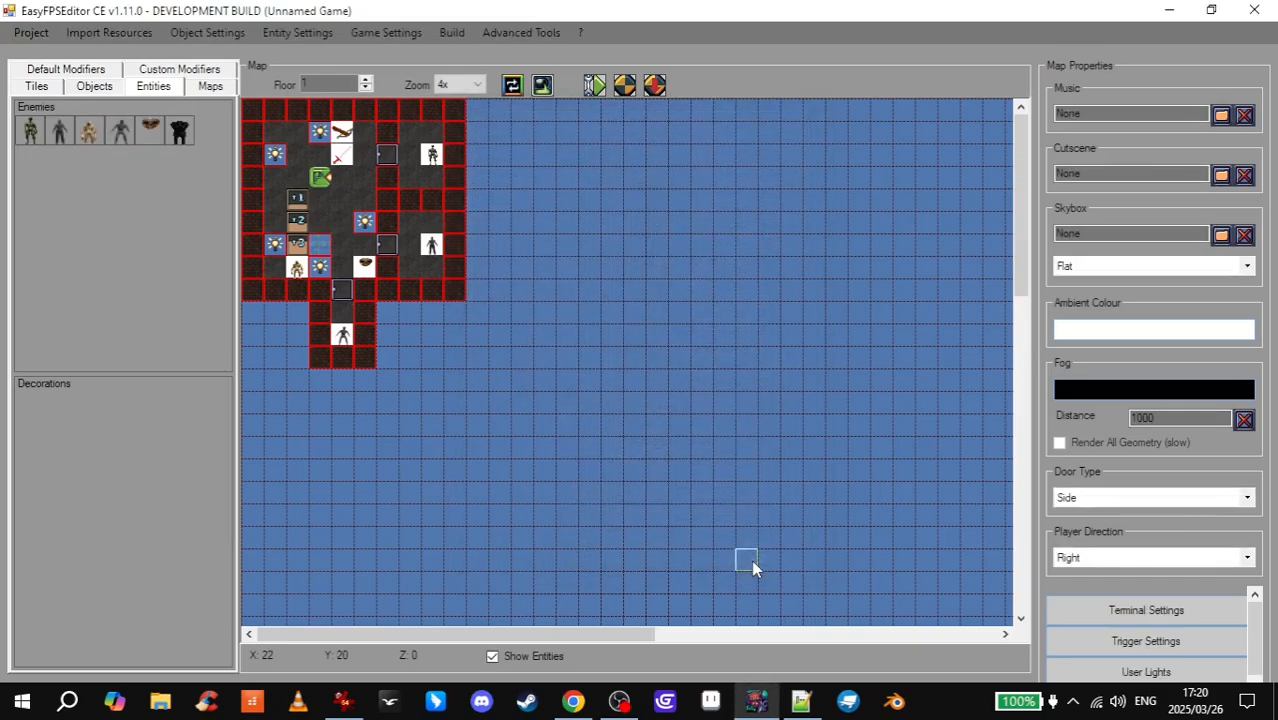
- Remove the old enemies from the map and place monster3_ in the small room below the main area
right_click(303, 278)
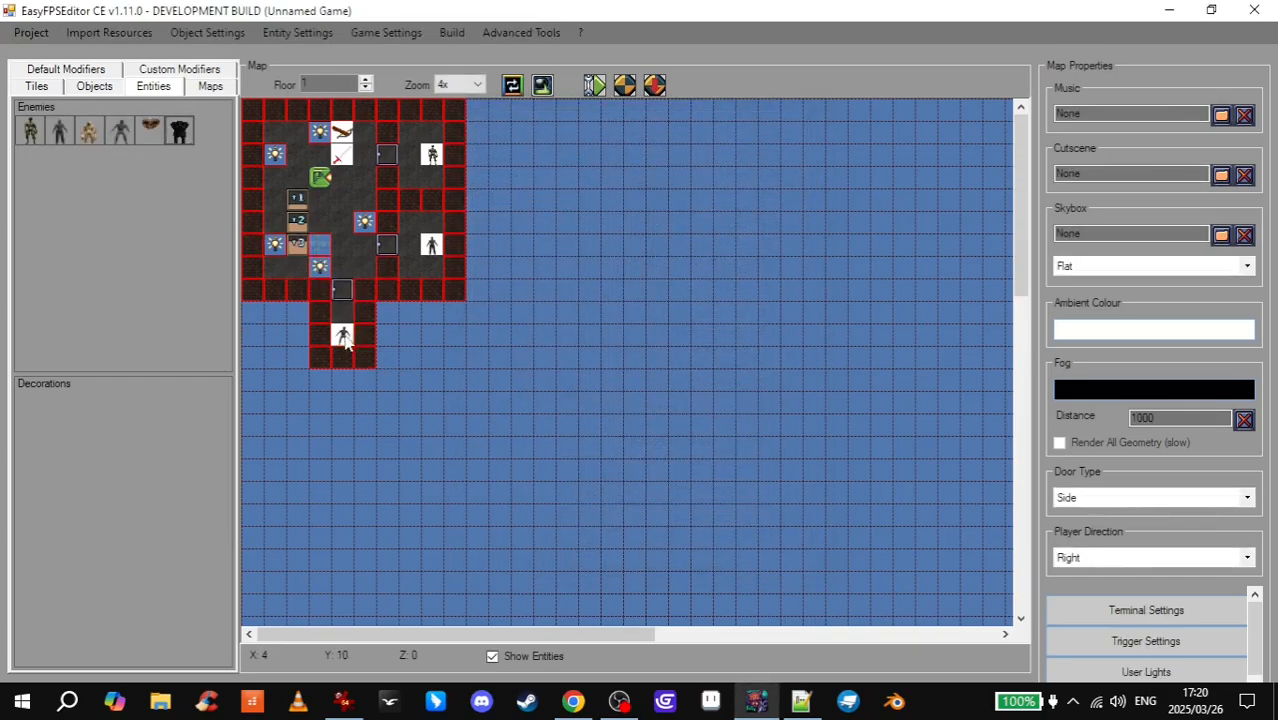
right_click(433, 250)
- Test the map, switch to the sword and open the door to monster3_'s room
click(656, 87)
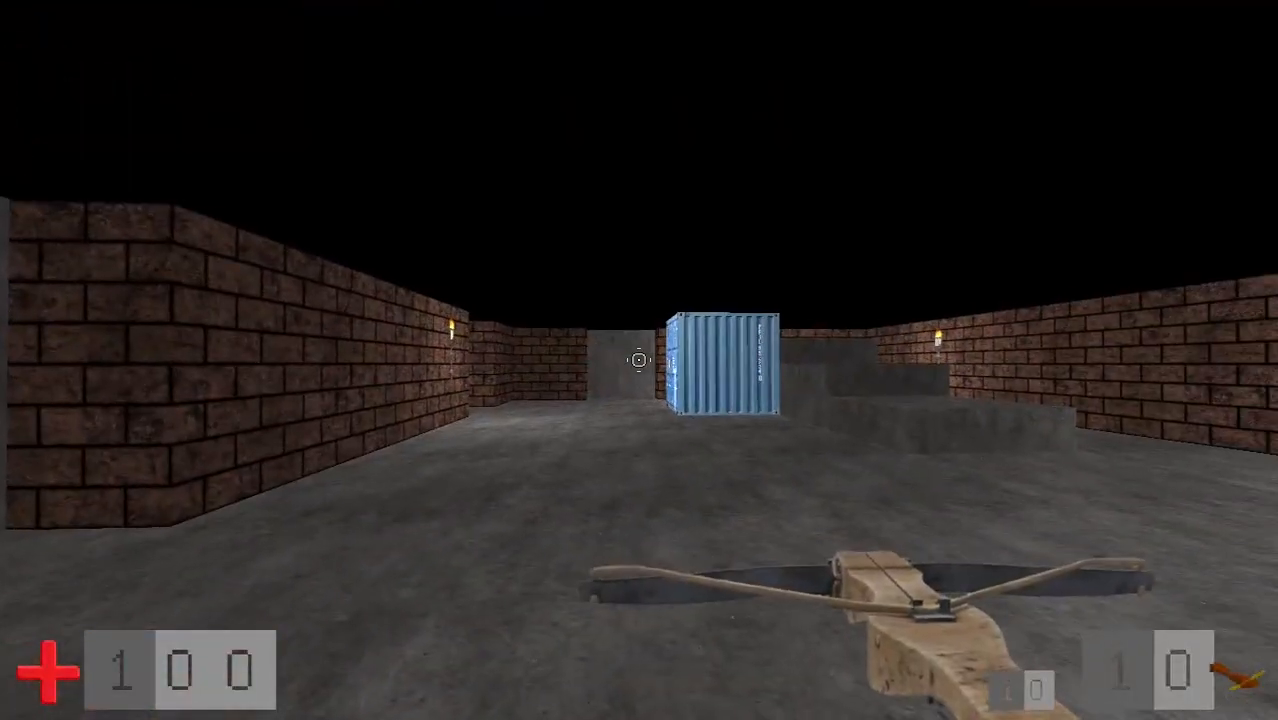
key(w)
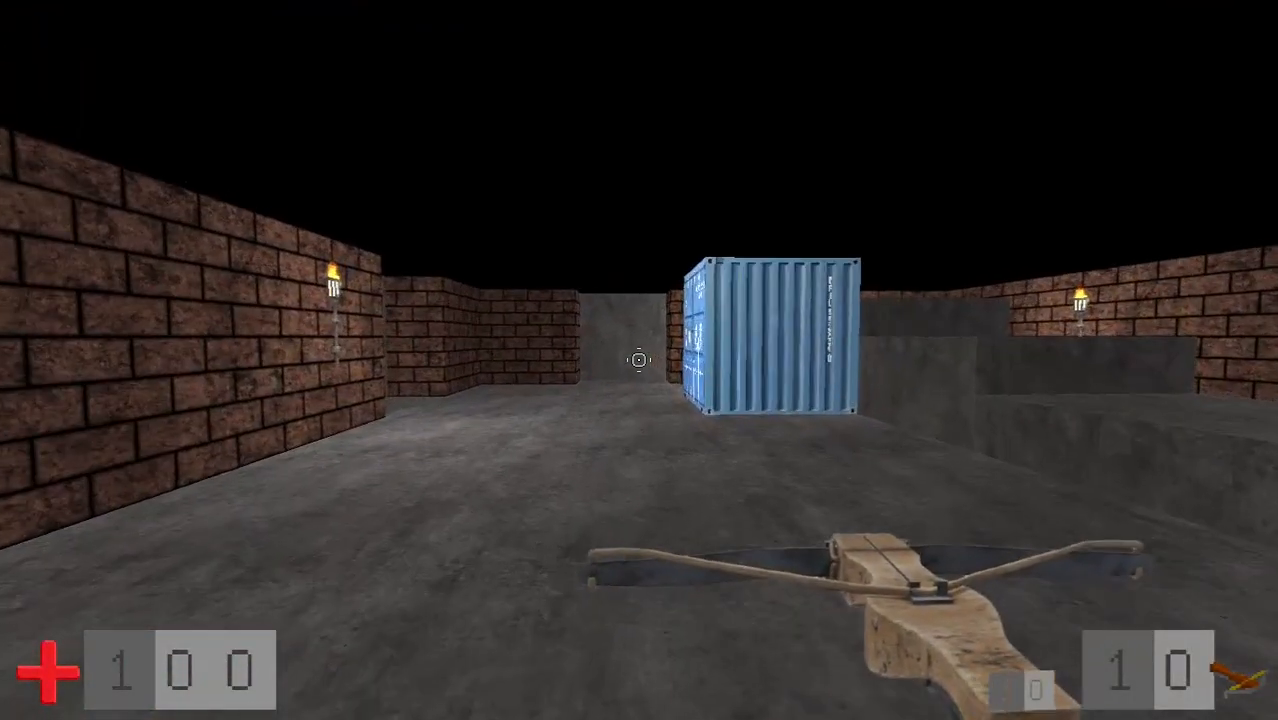
key(1)
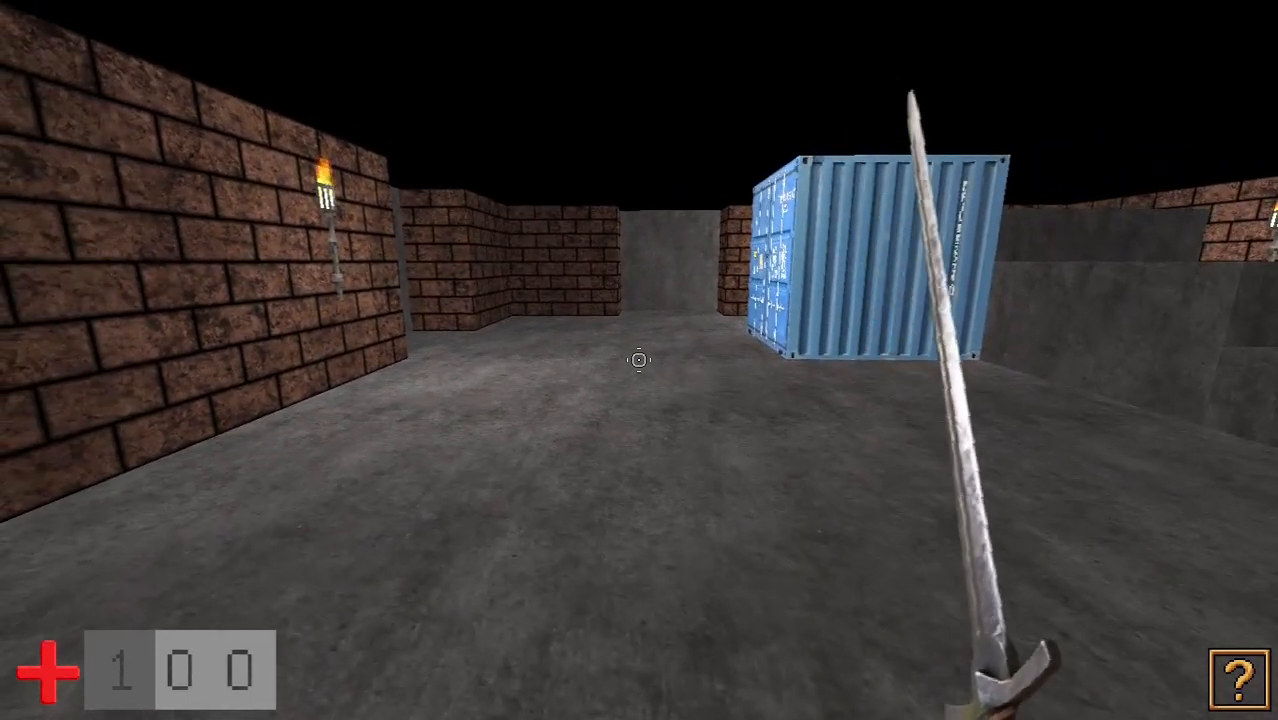
click(639, 359)
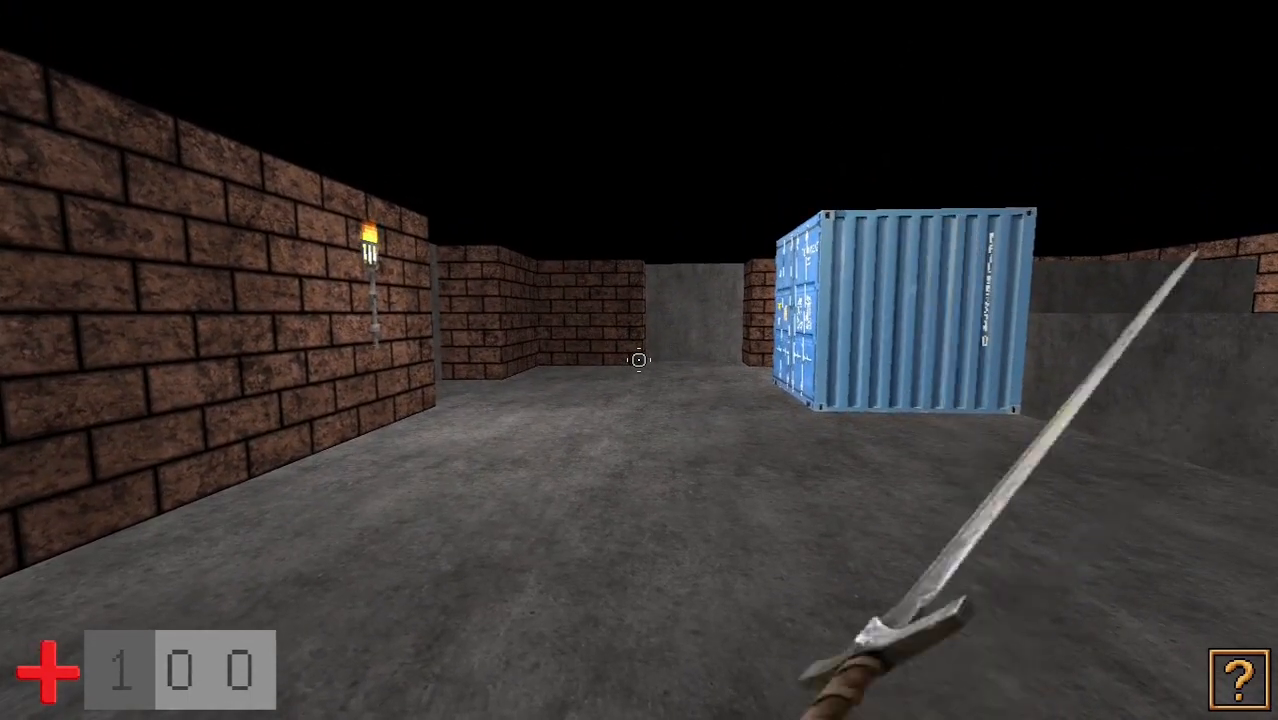
key(w)
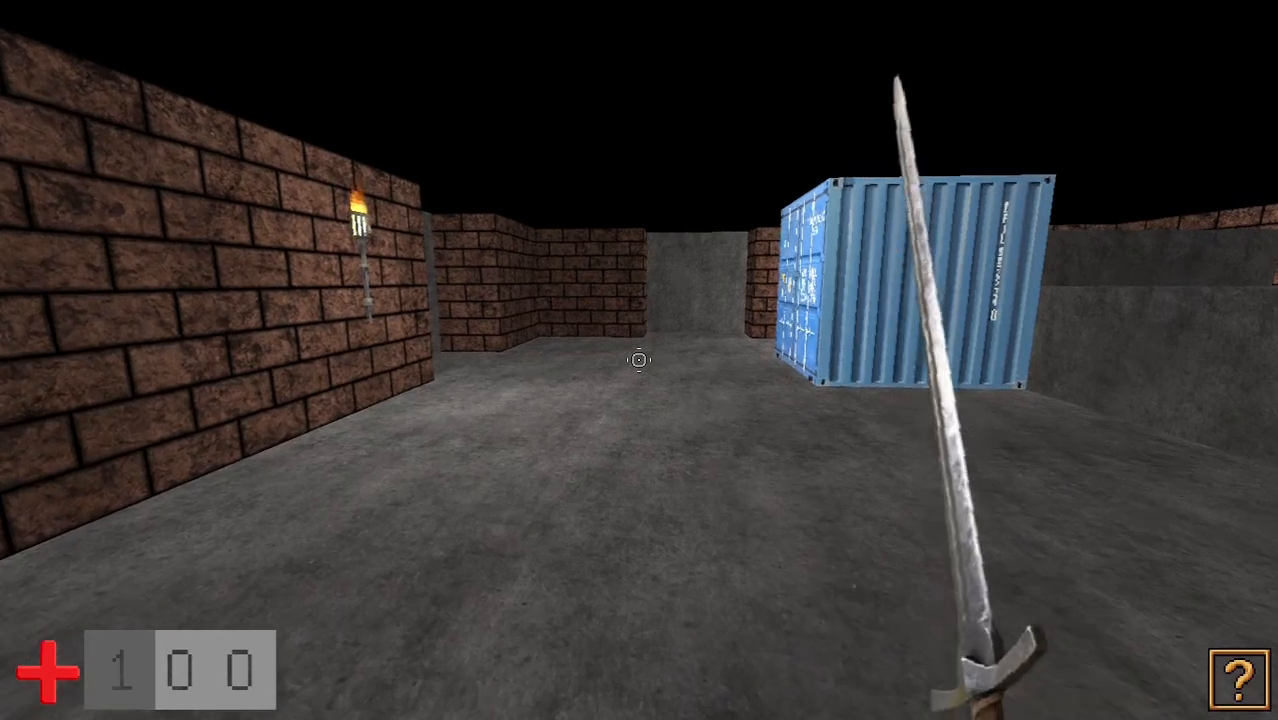
key(w)
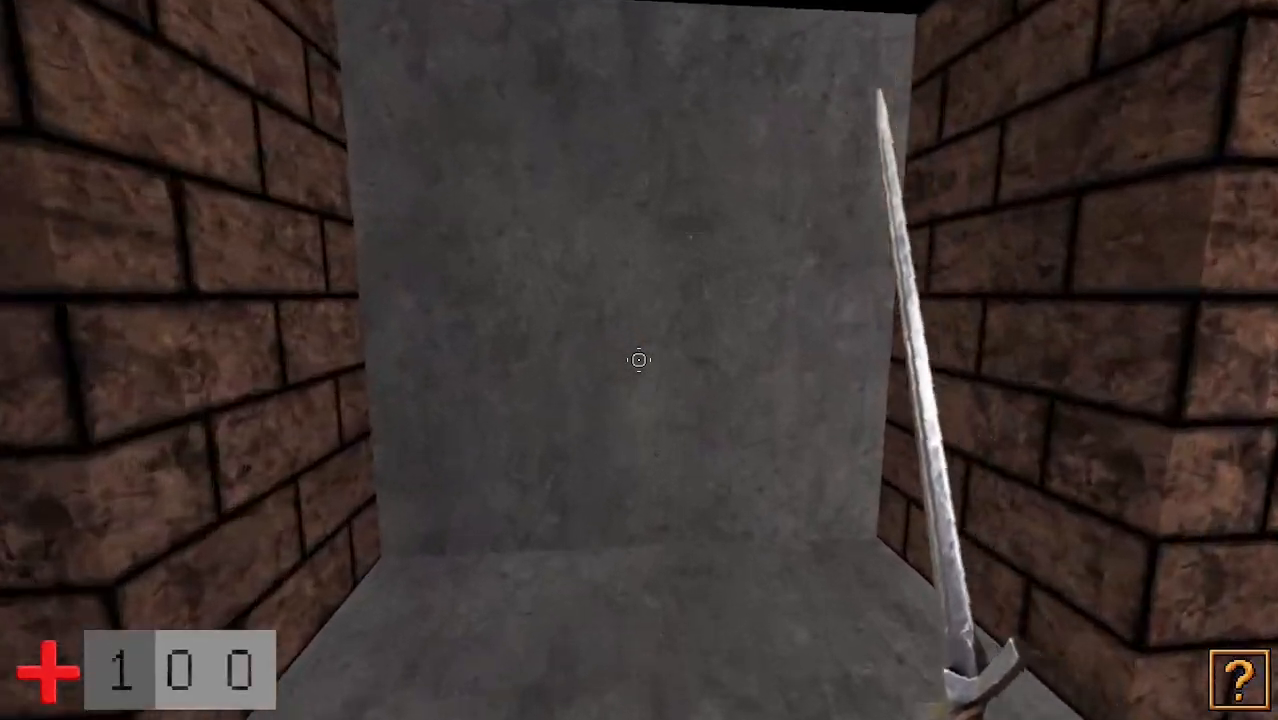
key(w)
key(e)
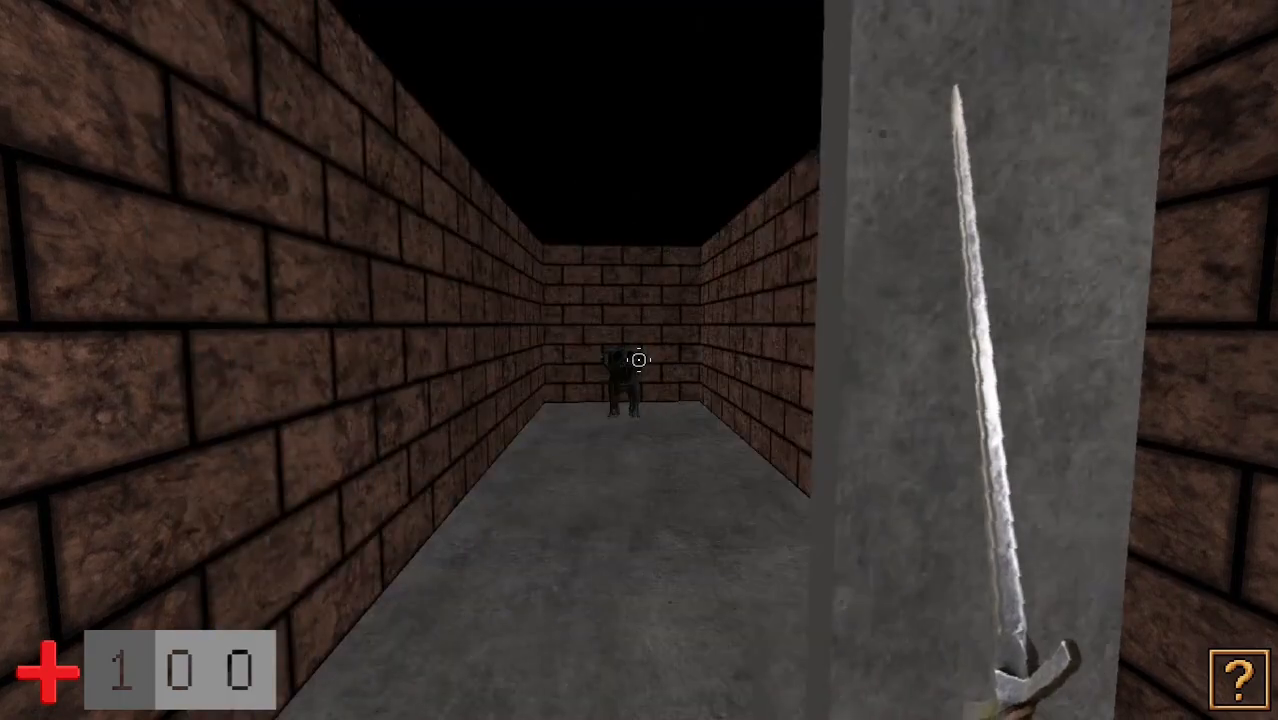
- Retreat so monster3_ gives chase into the open area, and strike it with the sword
key(s)
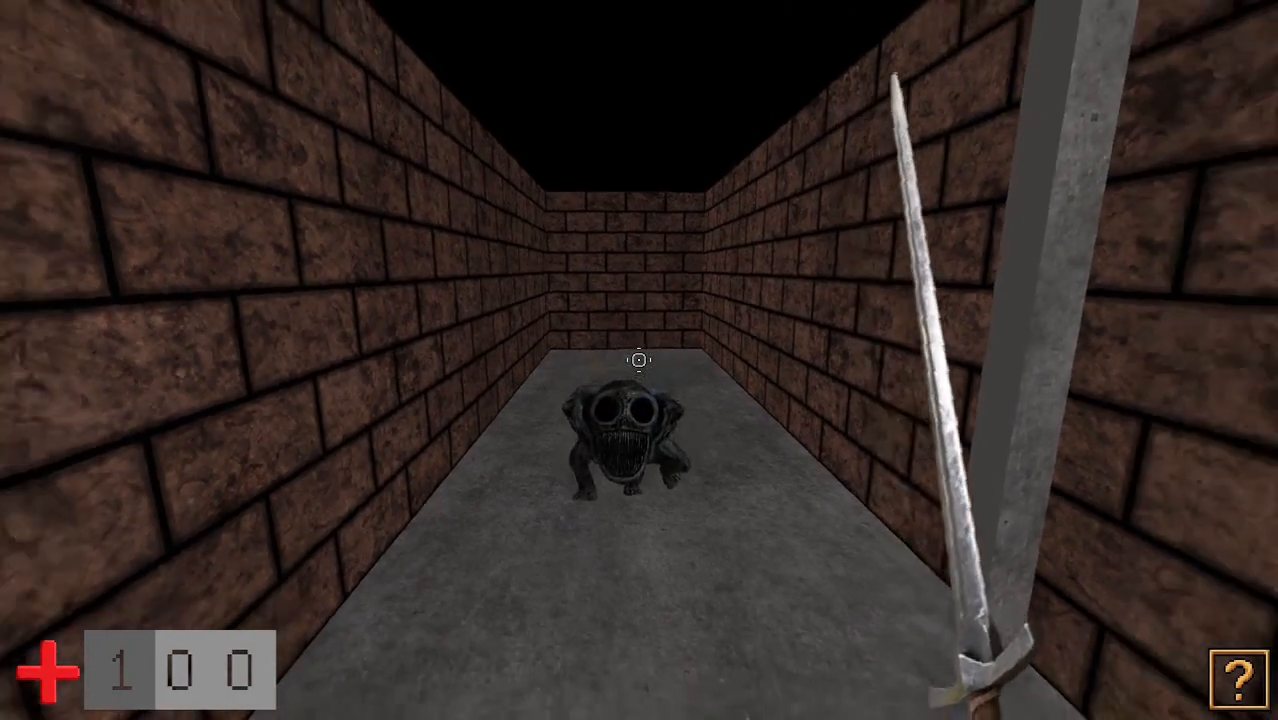
key(s)
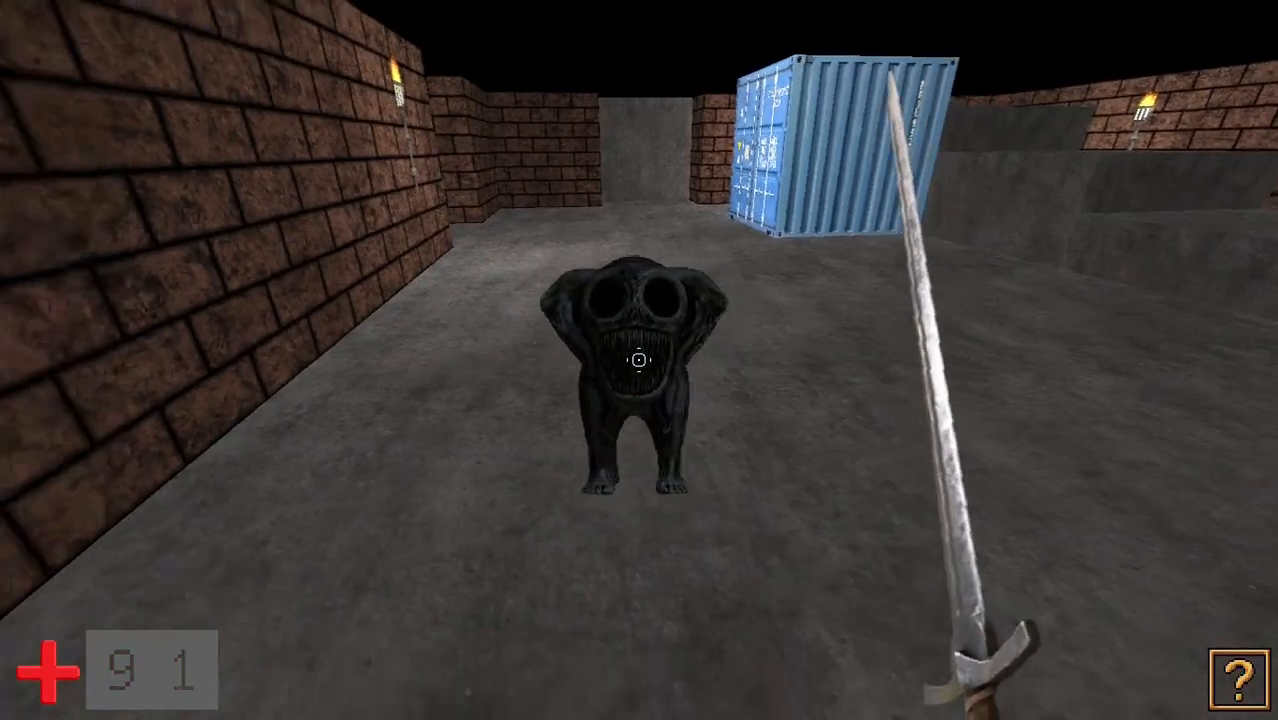
key(s)
key(s)
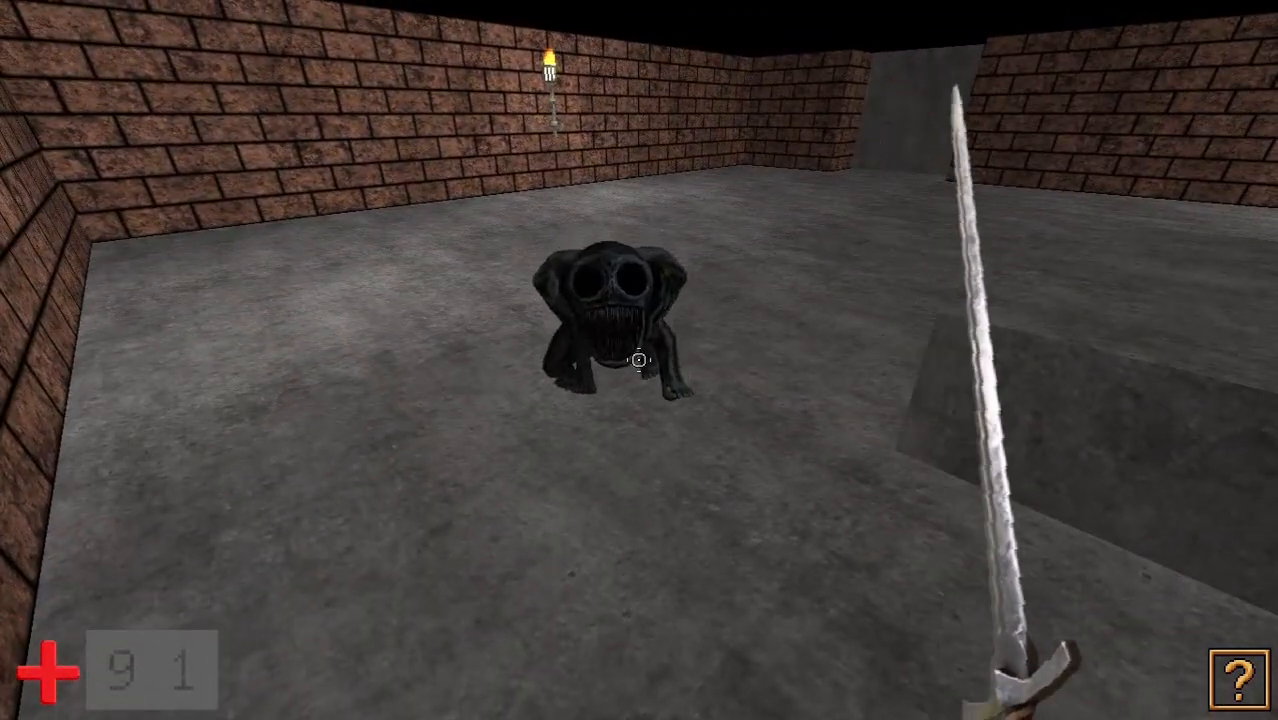
key(s)
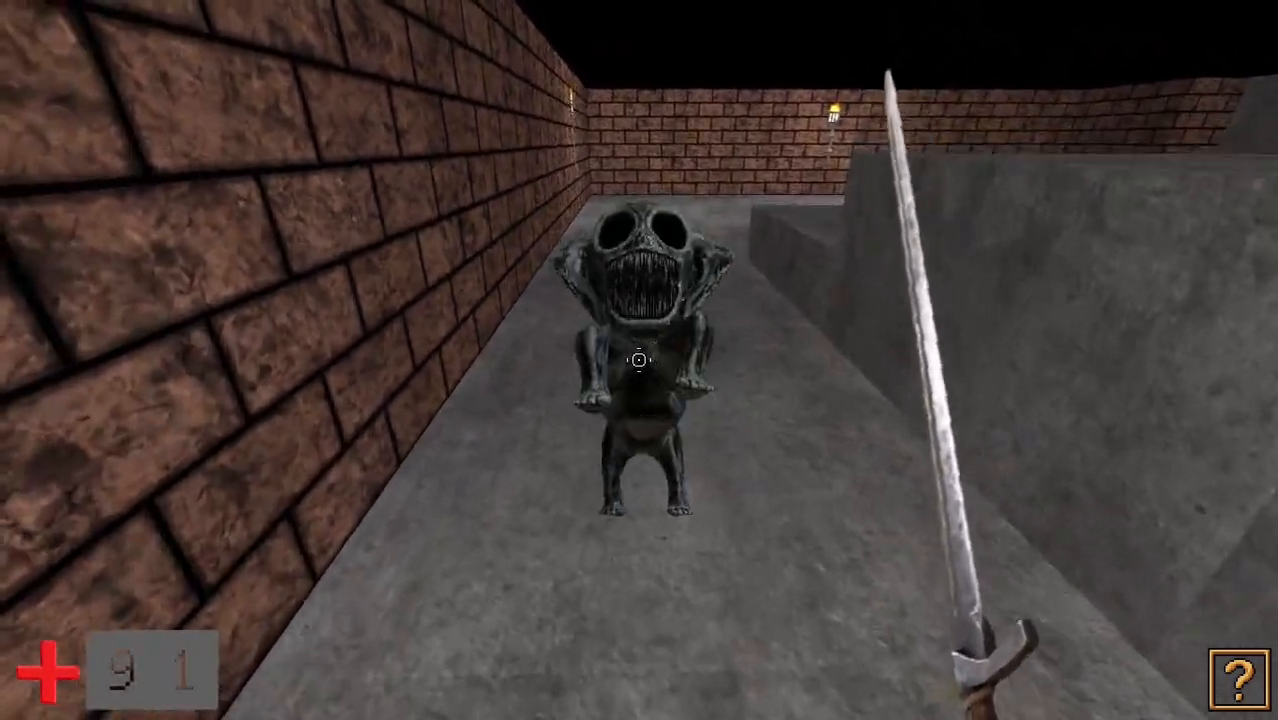
click(638, 360)
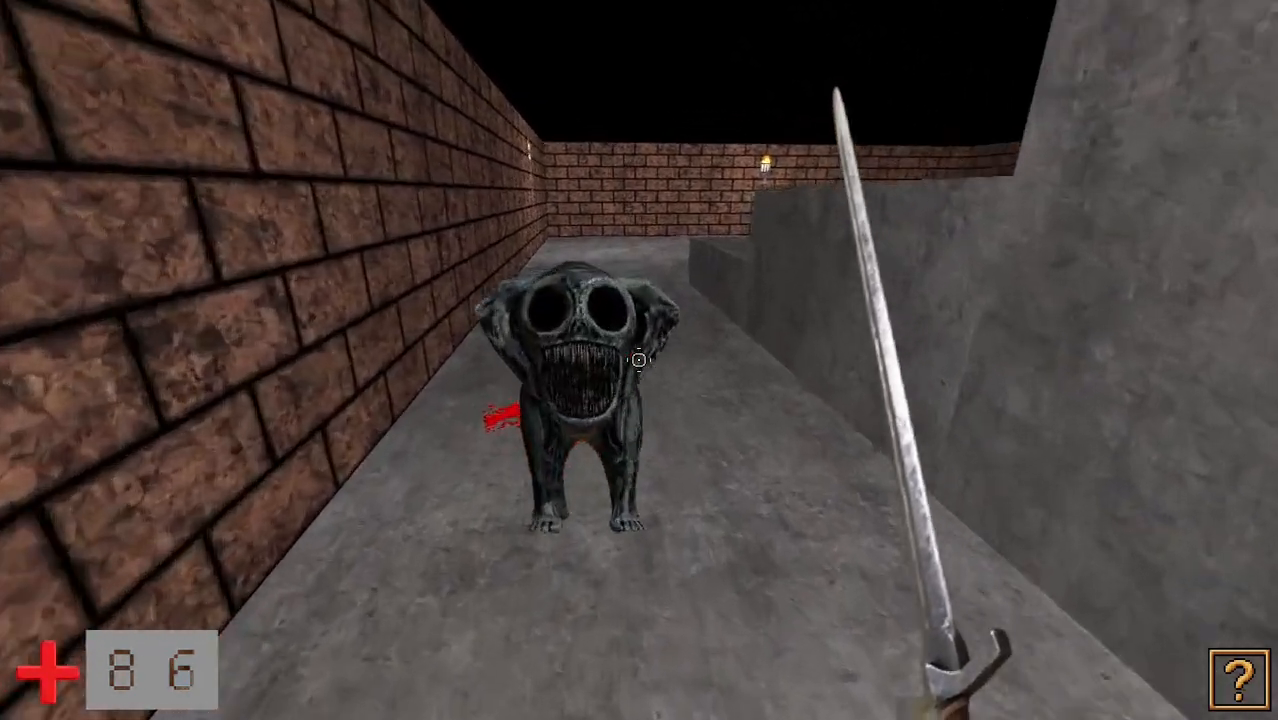
click(638, 360)
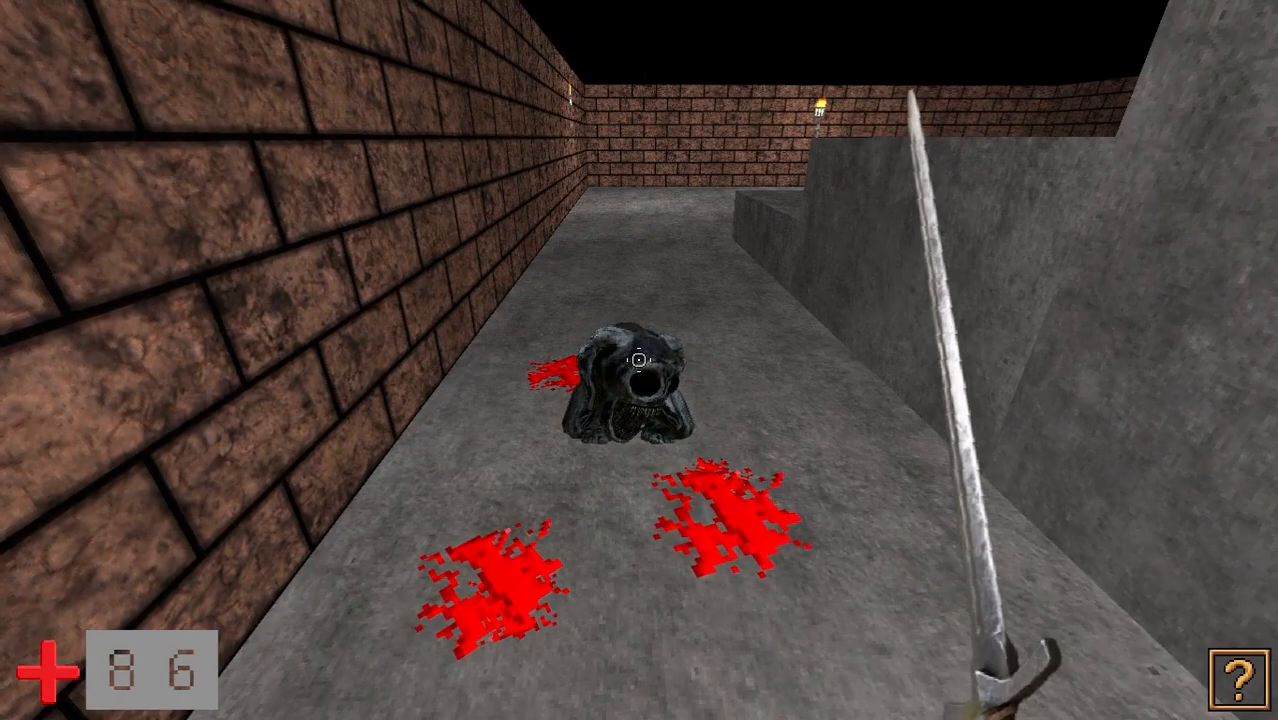
- Examine the dead monster3_ sprite from different sides
key(w)
key(space)
key(s)
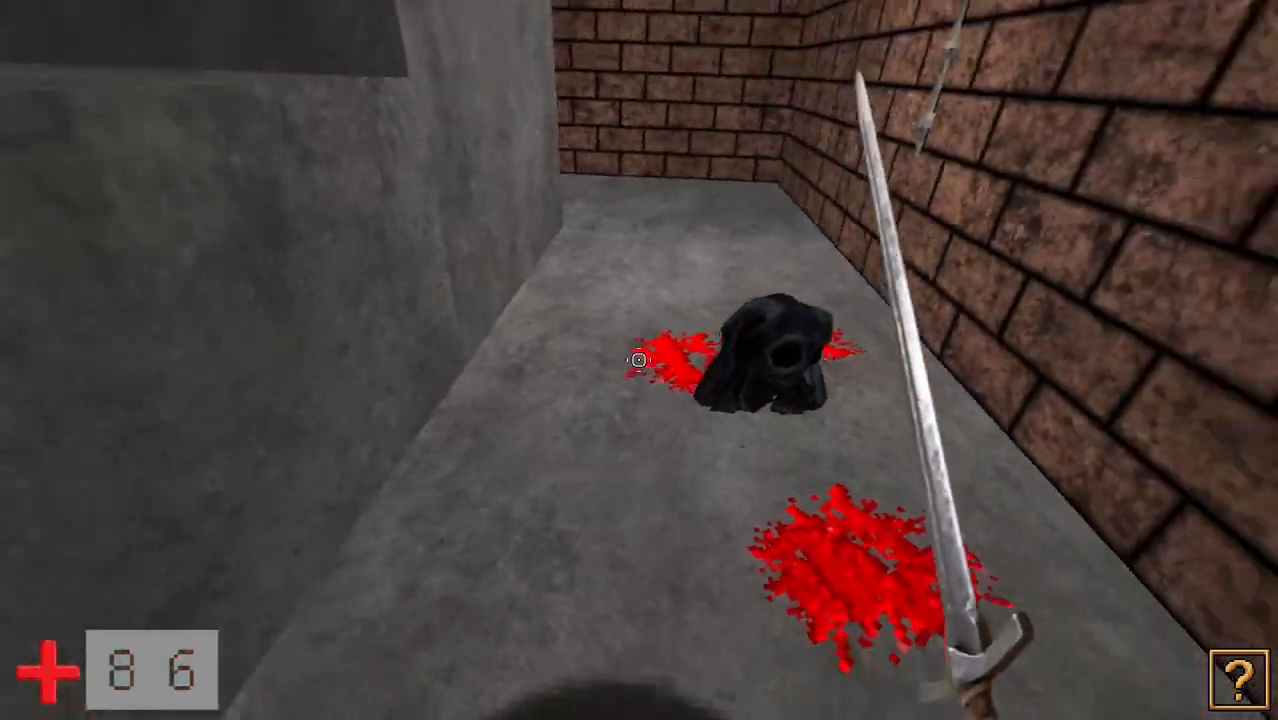
key(s)
- Run the test again and observe the timing of monster3_'s attack inside its room
key(w)
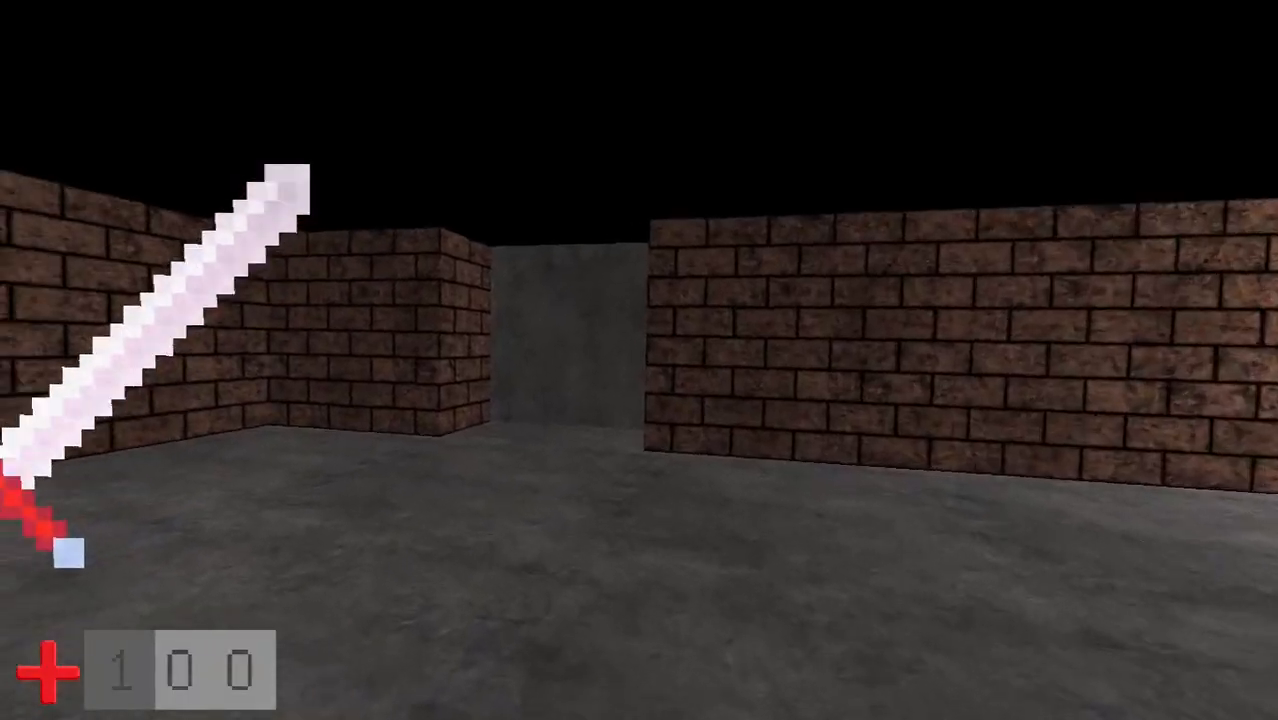
key(w)
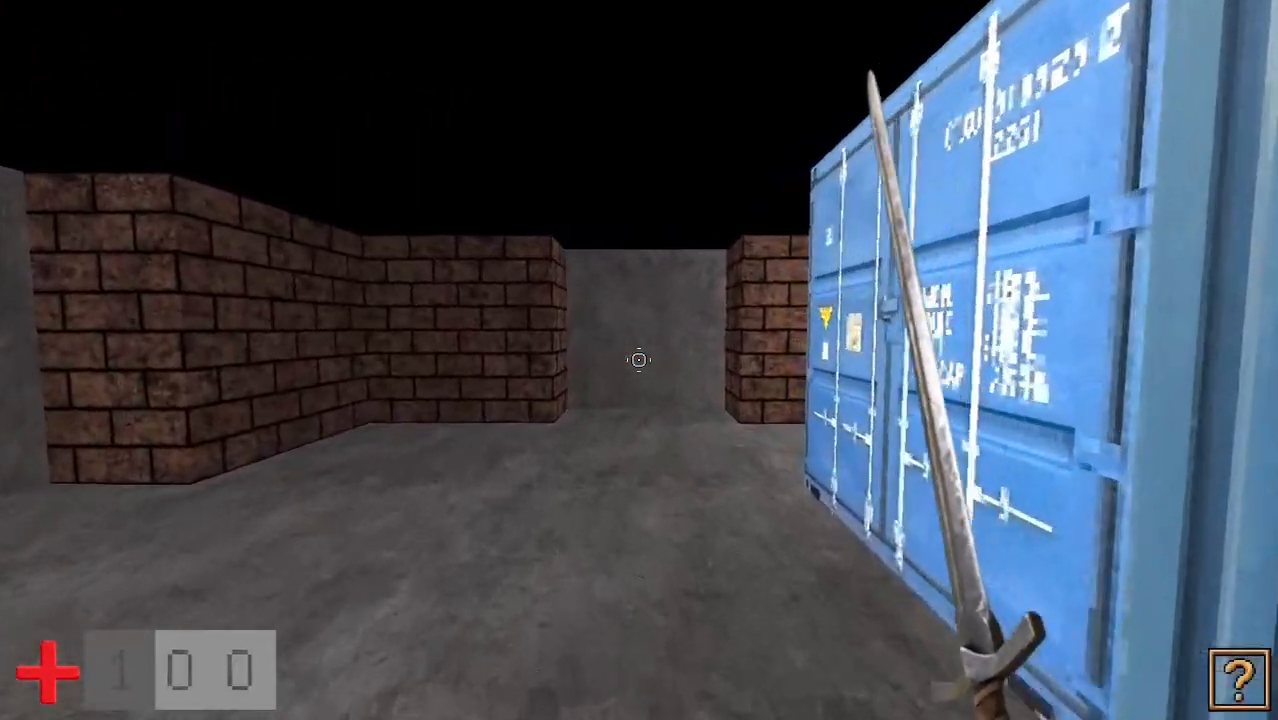
key(w)
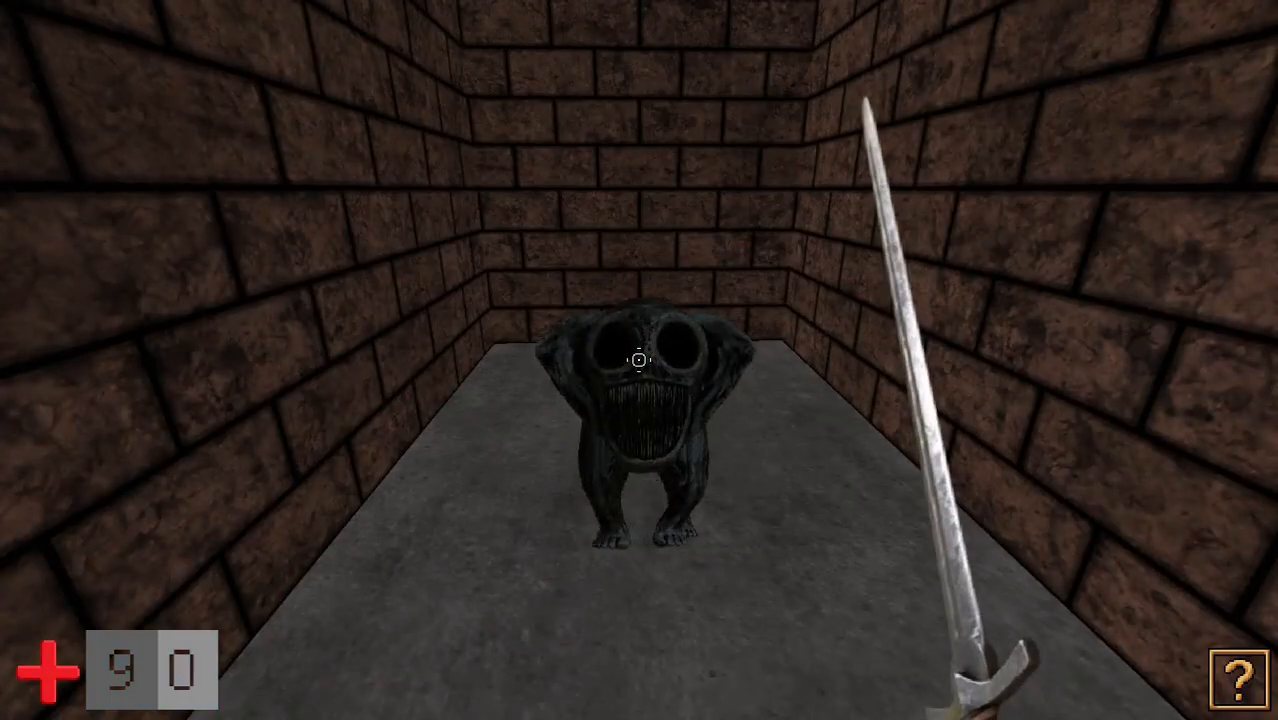
key(s)
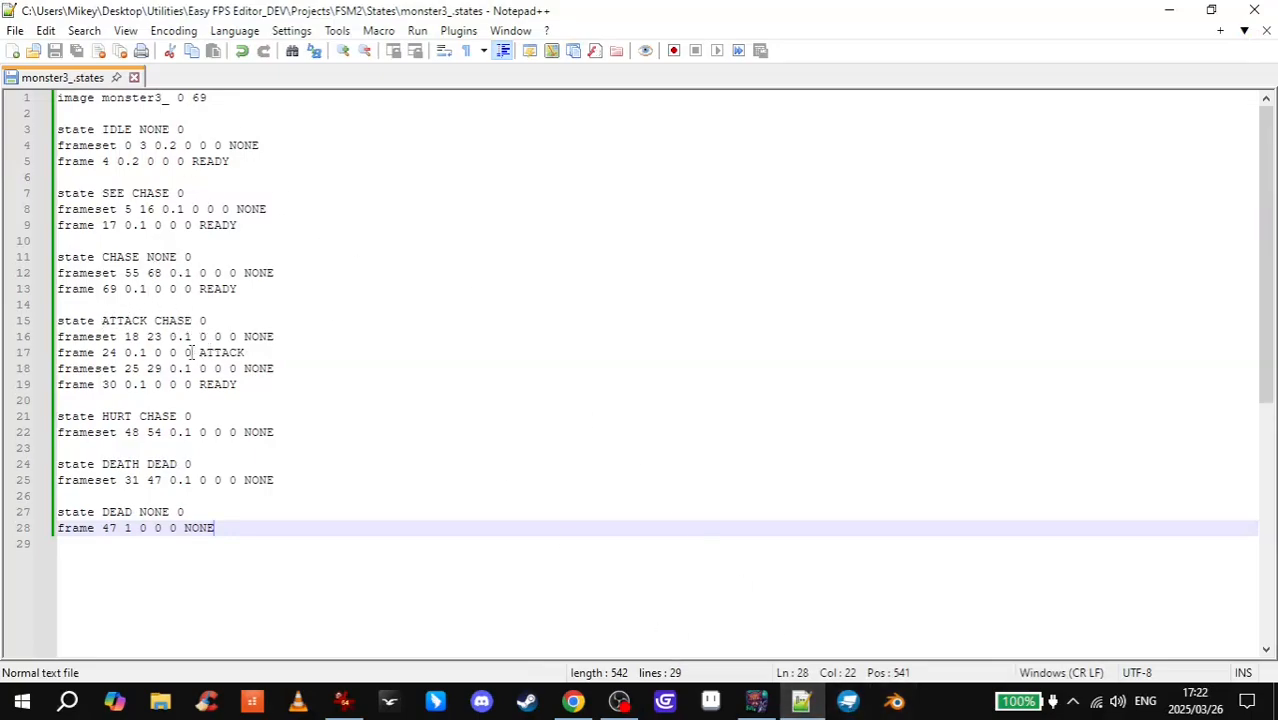
- In Notepad++, change the ATTACK state to frameset 18 24, attack frame 25 and frameset 26 29, and save monster3_.states
click(117, 353)
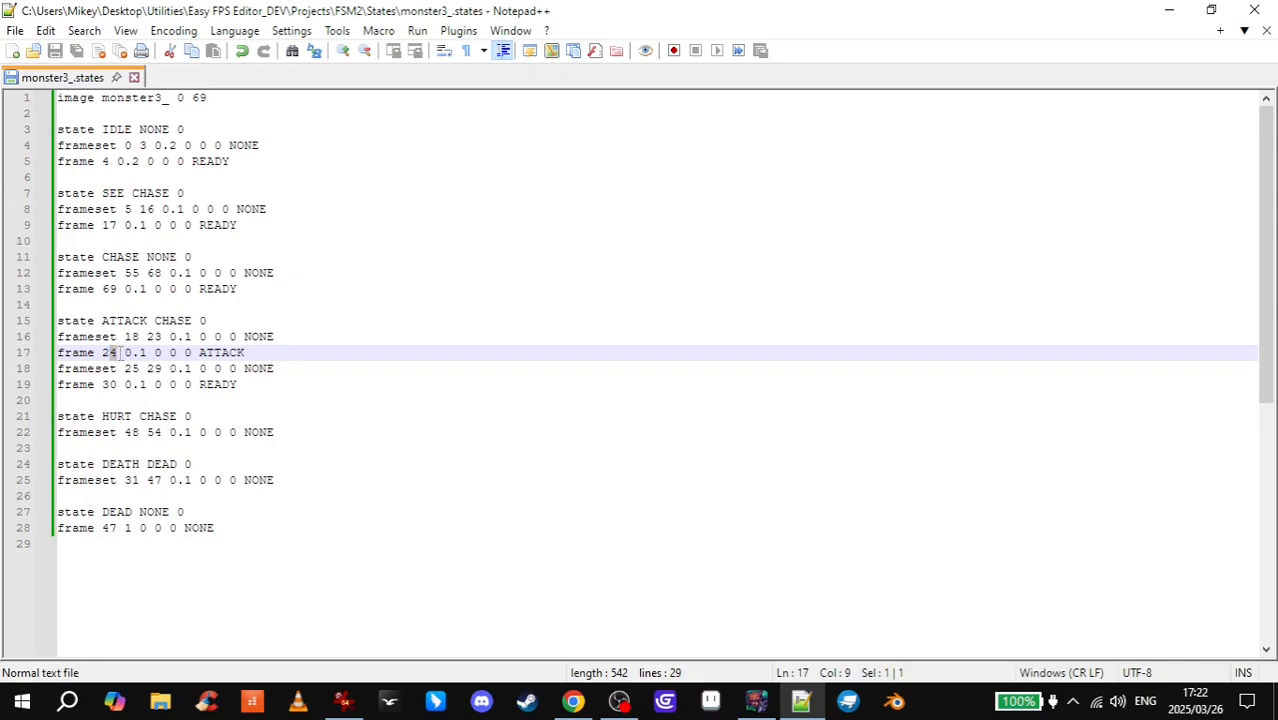
text(5)
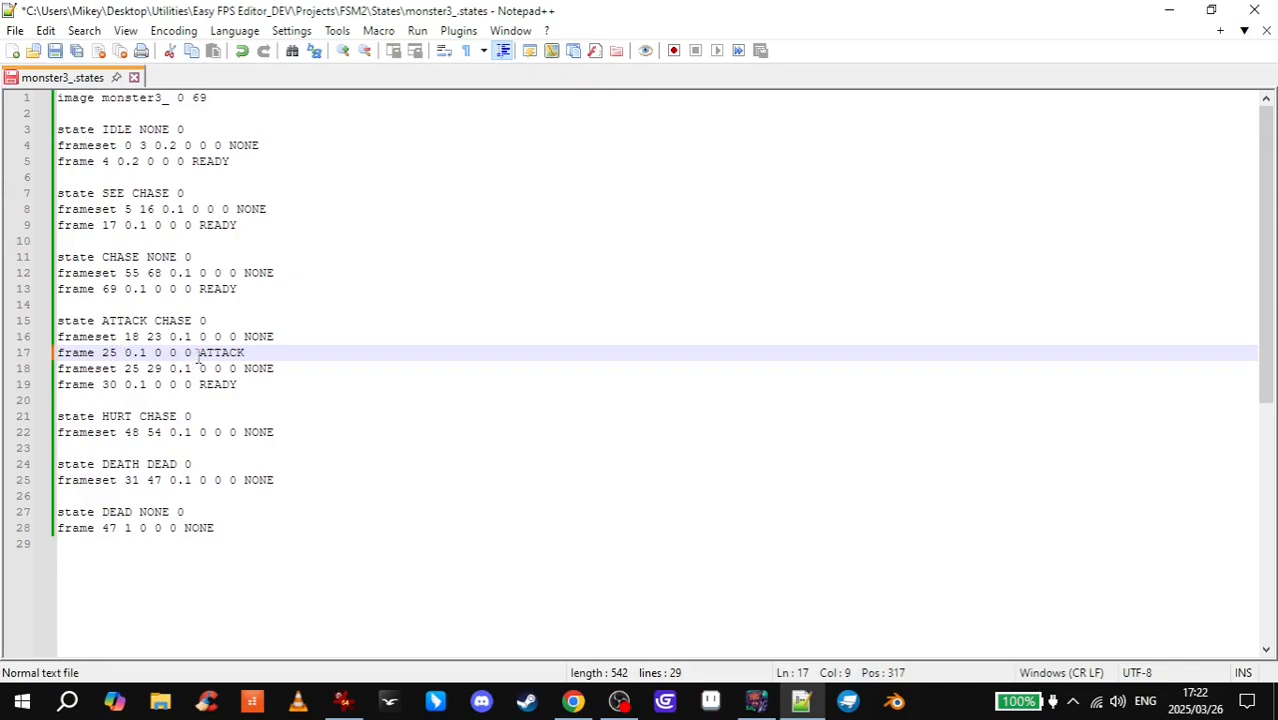
click(155, 337)
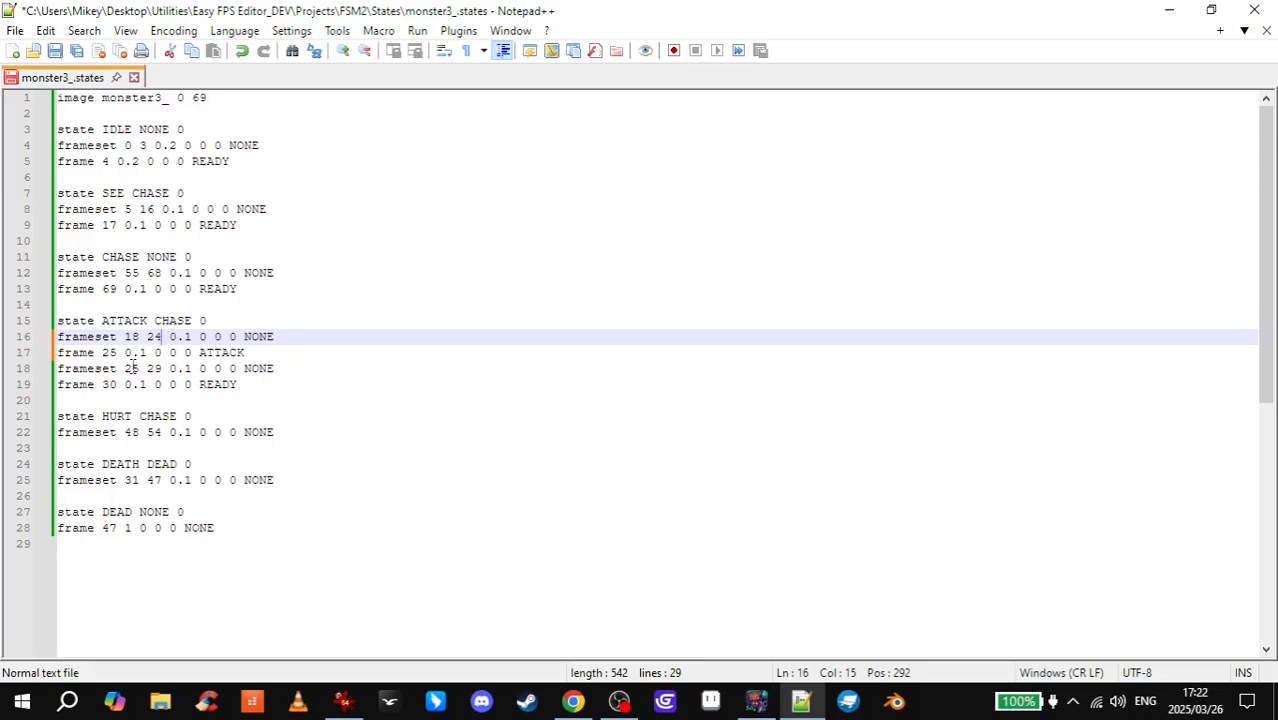
click(134, 368)
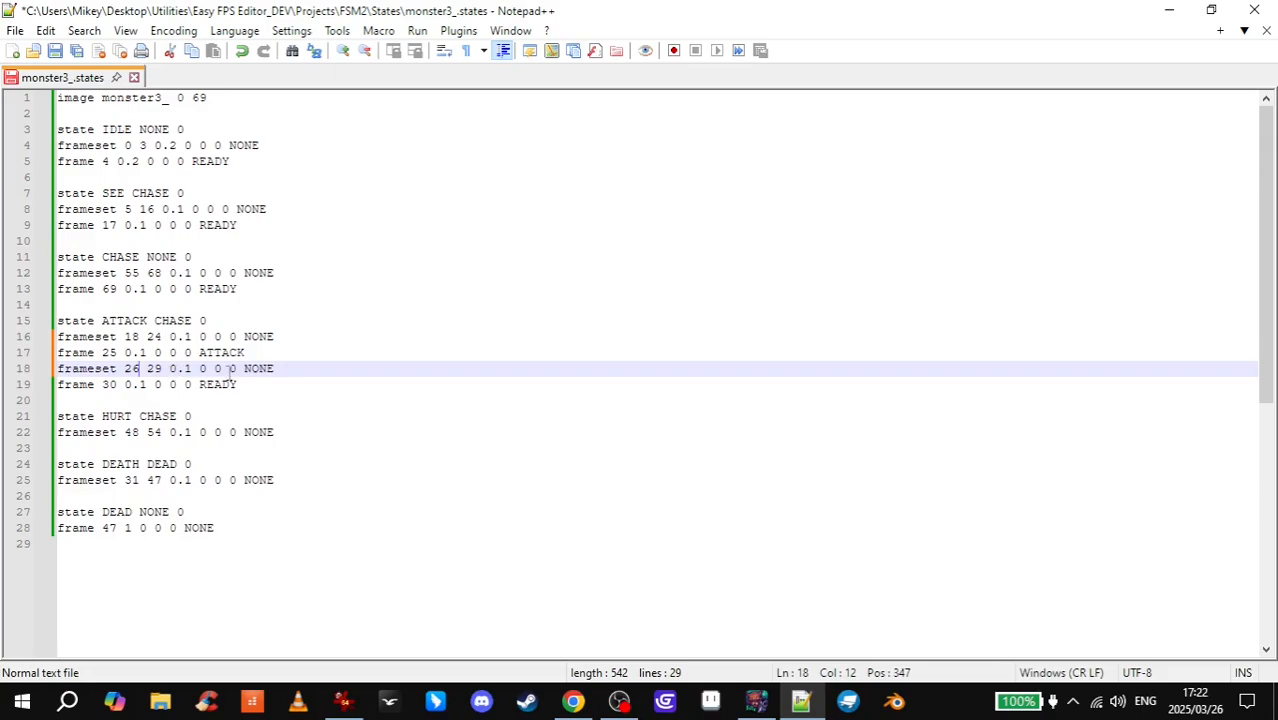
click(253, 353)
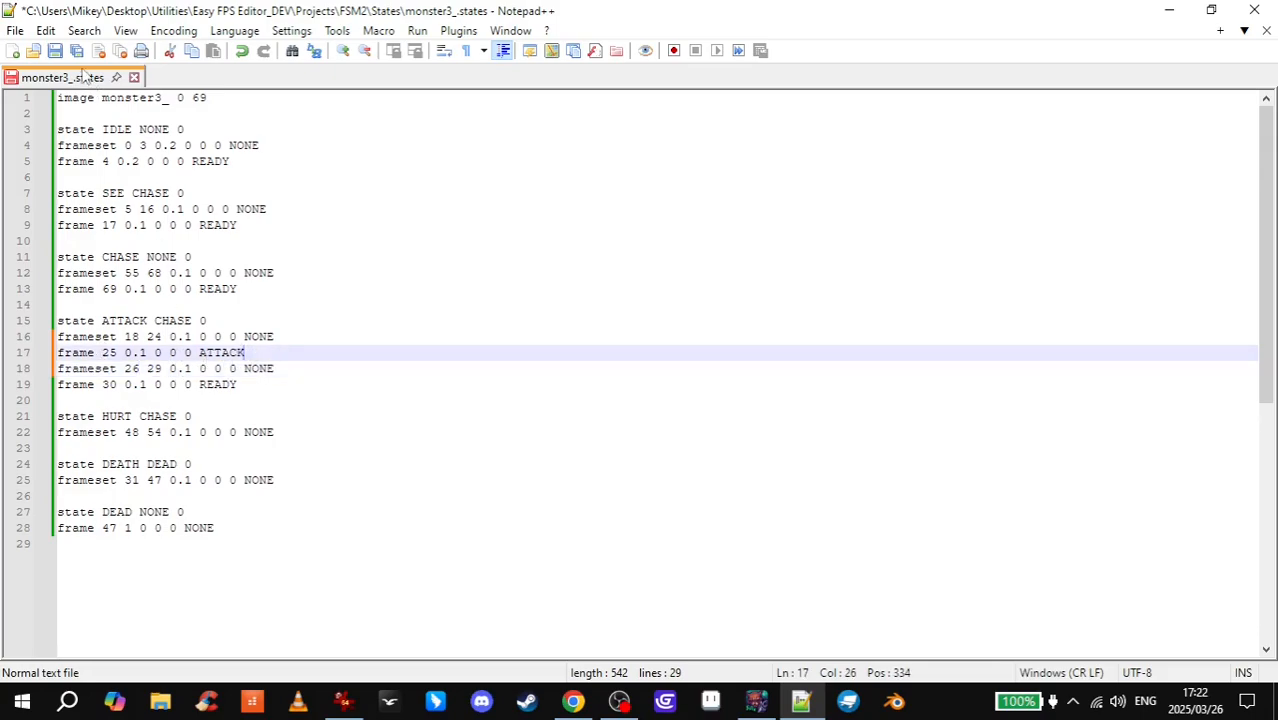
click(56, 51)
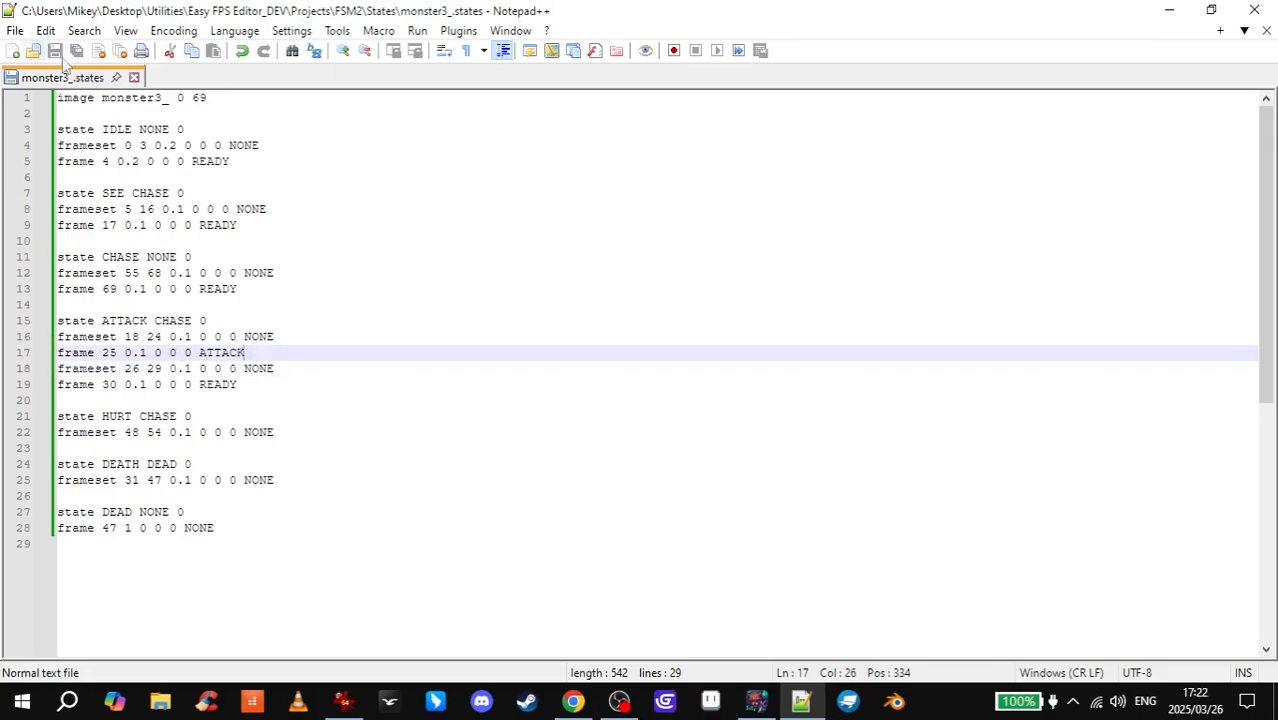
- Return to EasyFPSEditor, test the map with the edited states and approach monster3_'s door, firing the crossbow on the way
click(756, 703)
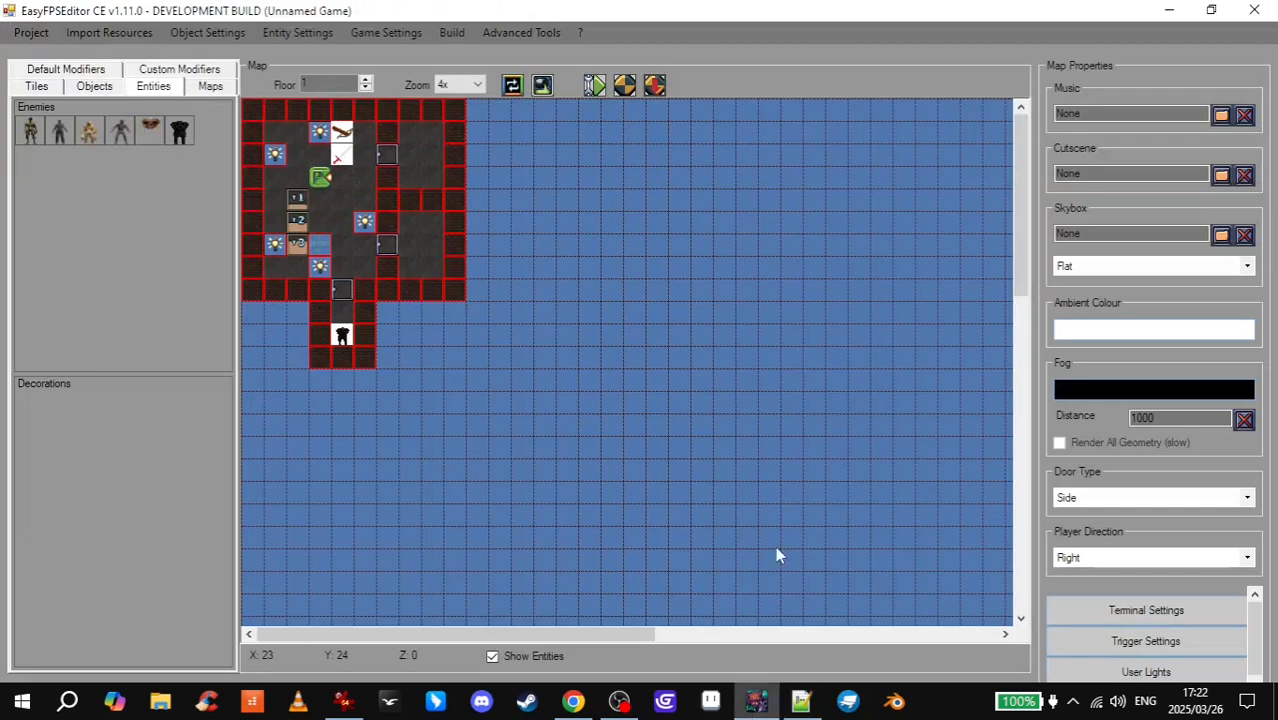
click(654, 86)
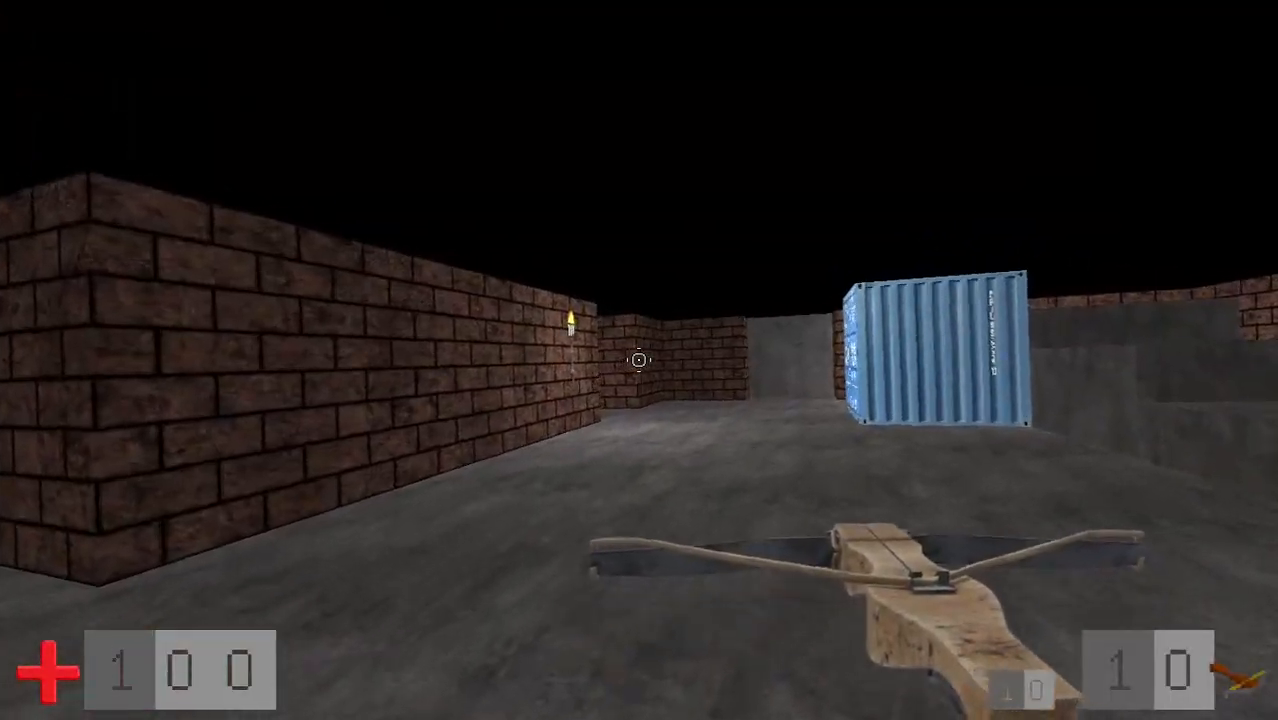
key(w)
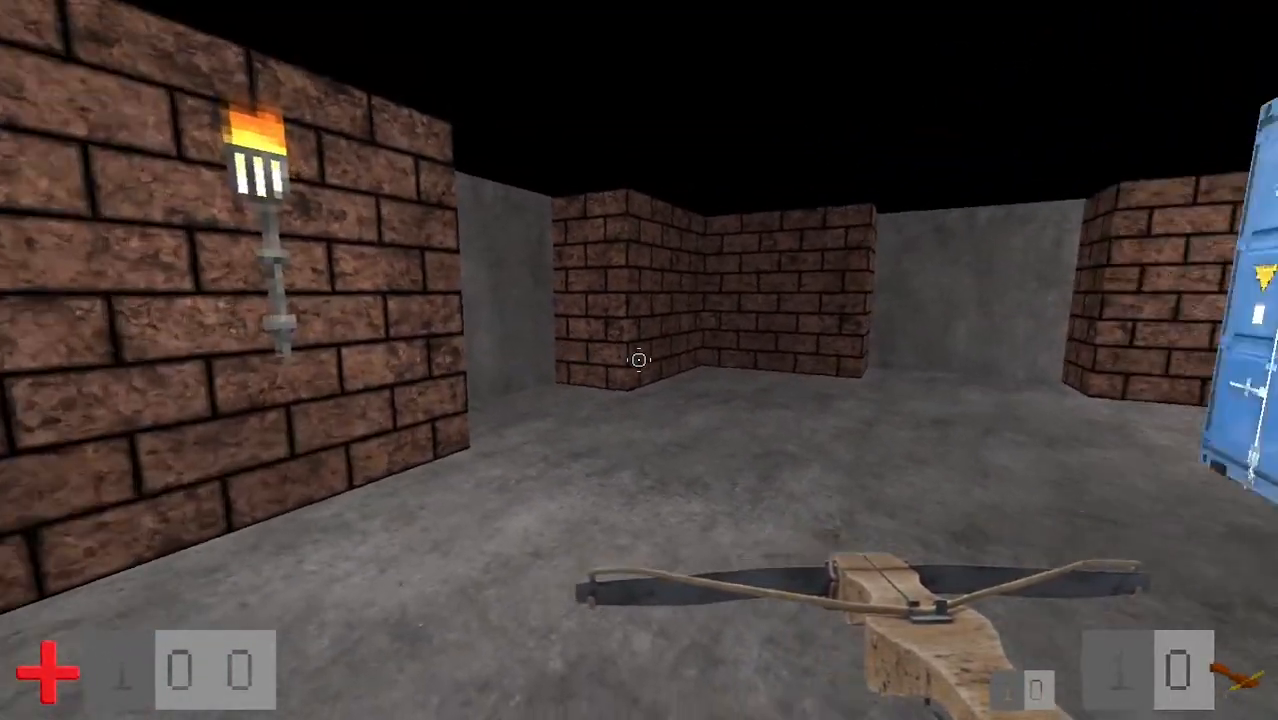
key(w)
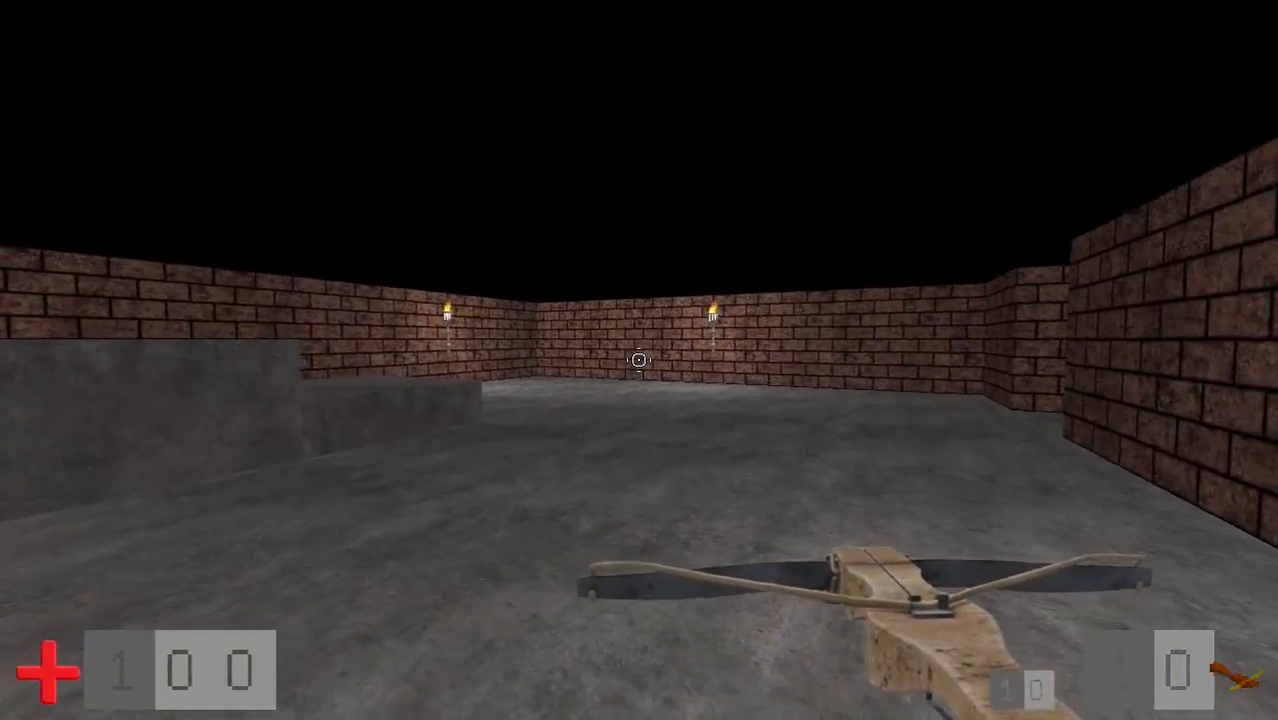
click(639, 360)
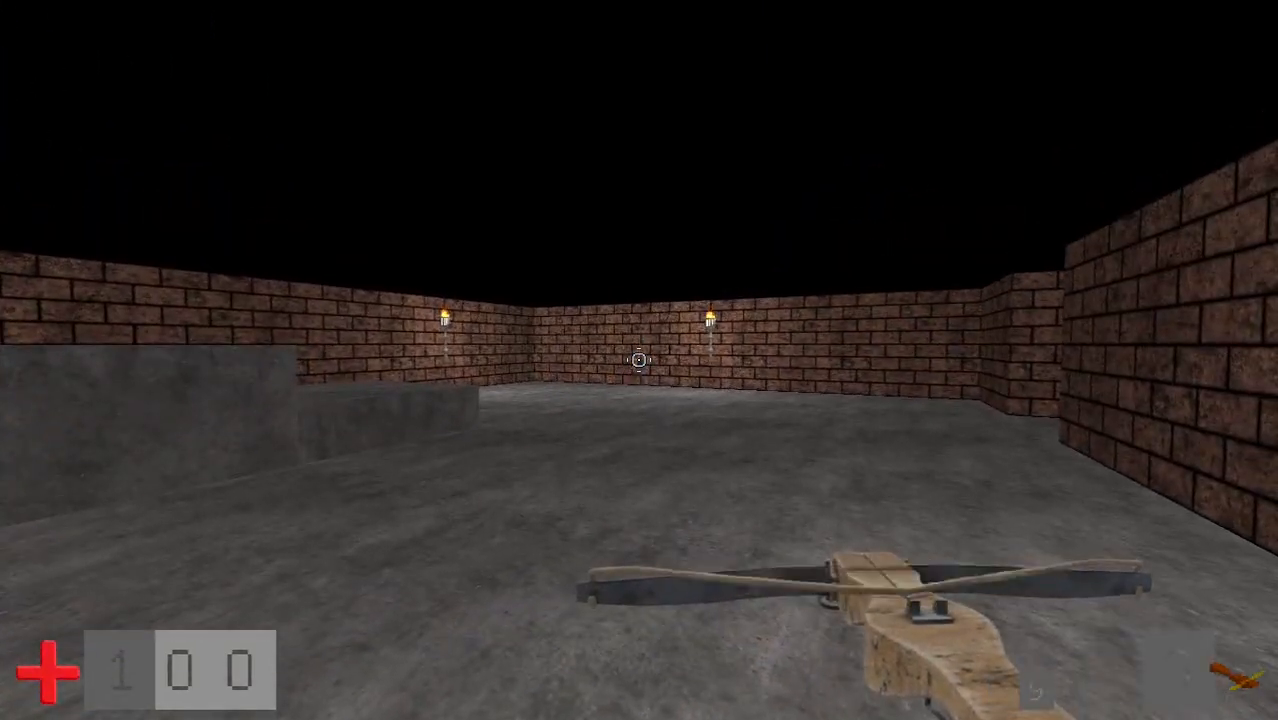
key(w)
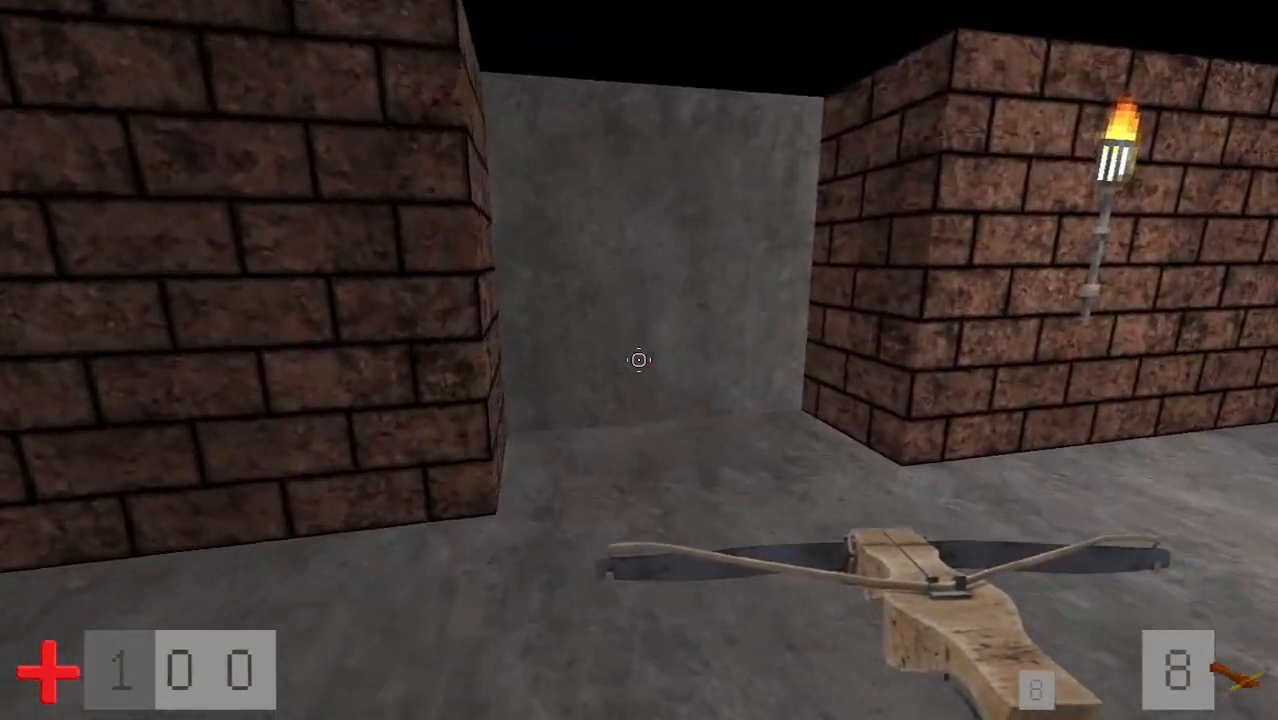
- Shoot monster3_ with the crossbow while backing away, and attack it with the sword to check its attack and hurt animations
click(639, 360)
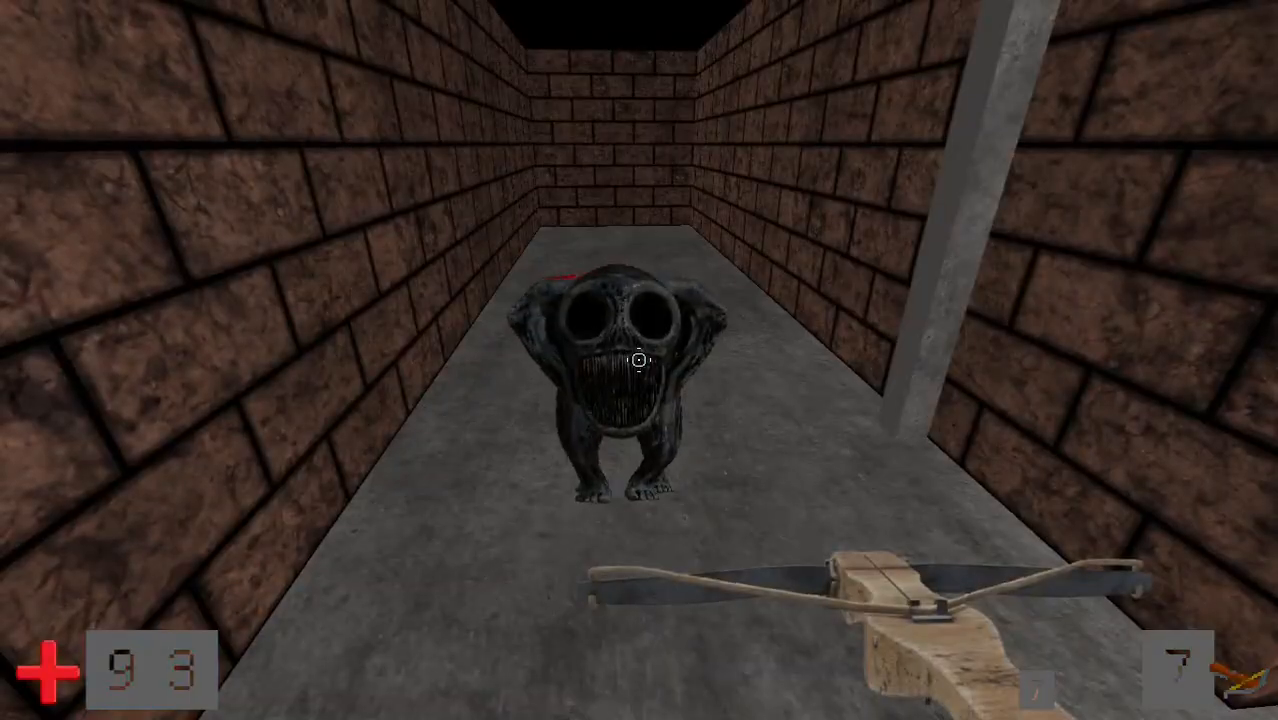
key(s)
key(d)
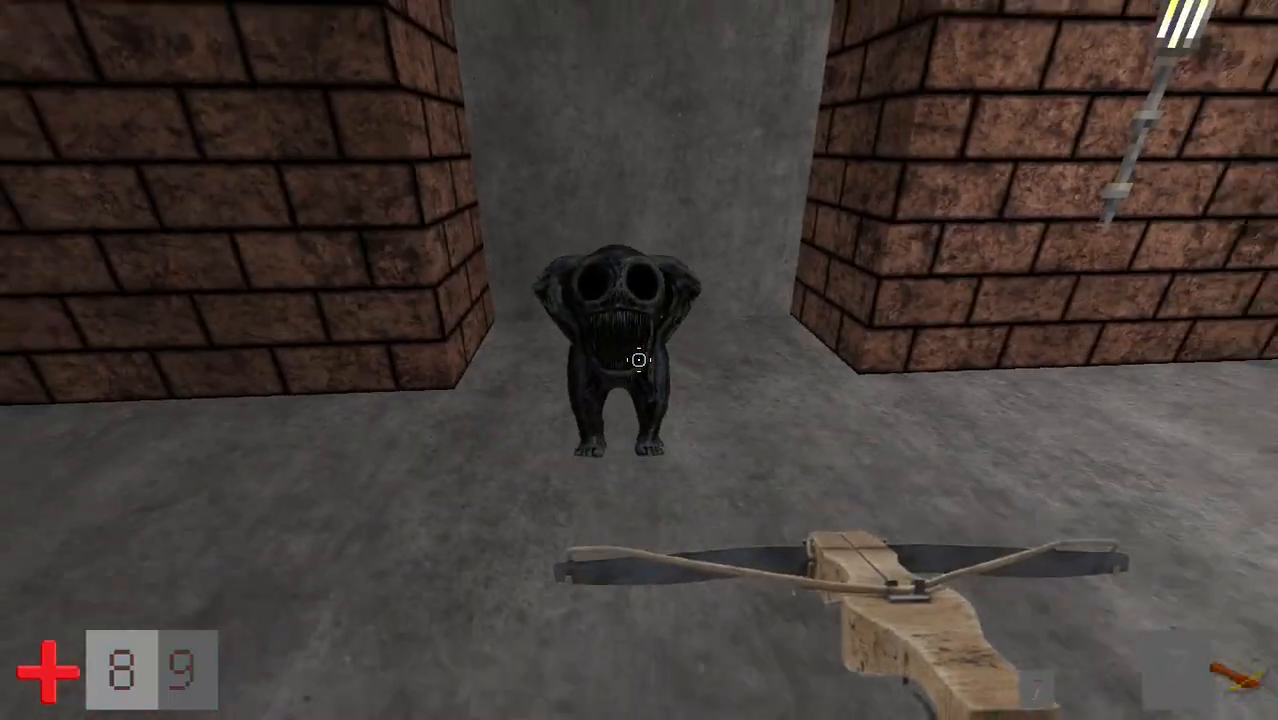
click(638, 360)
key(s)
click(638, 360)
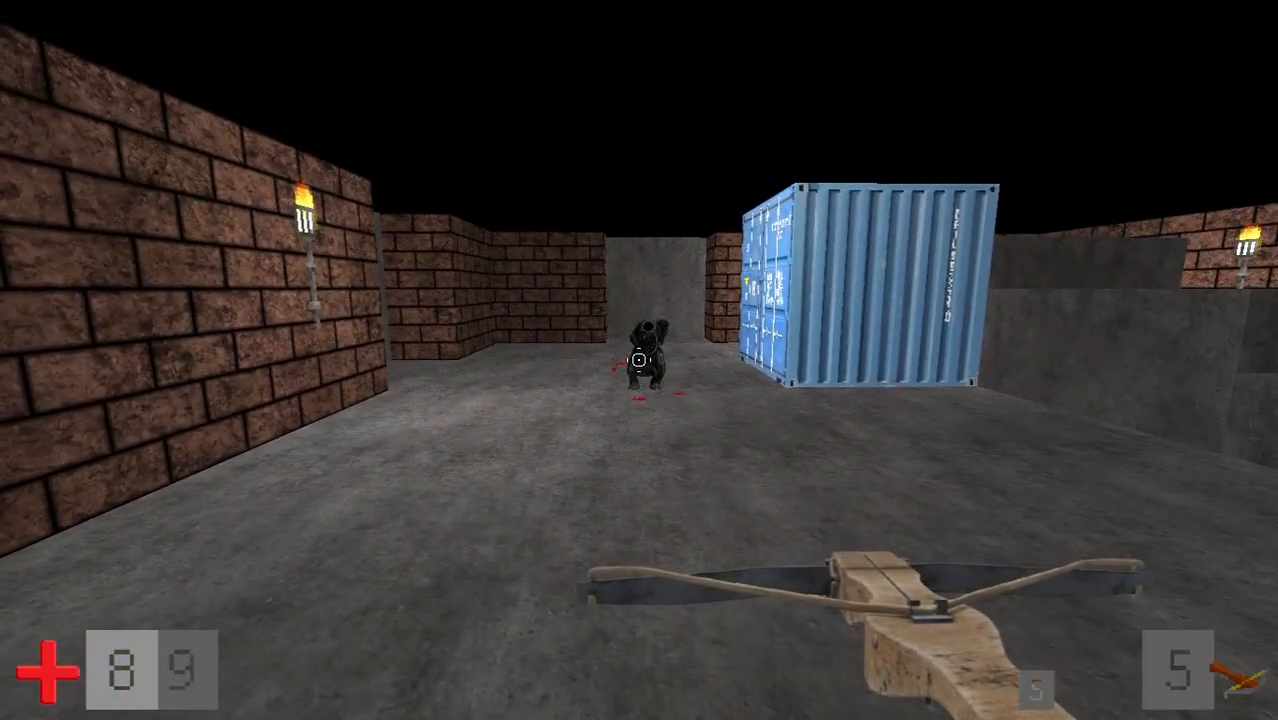
key(s)
key(1)
click(638, 360)
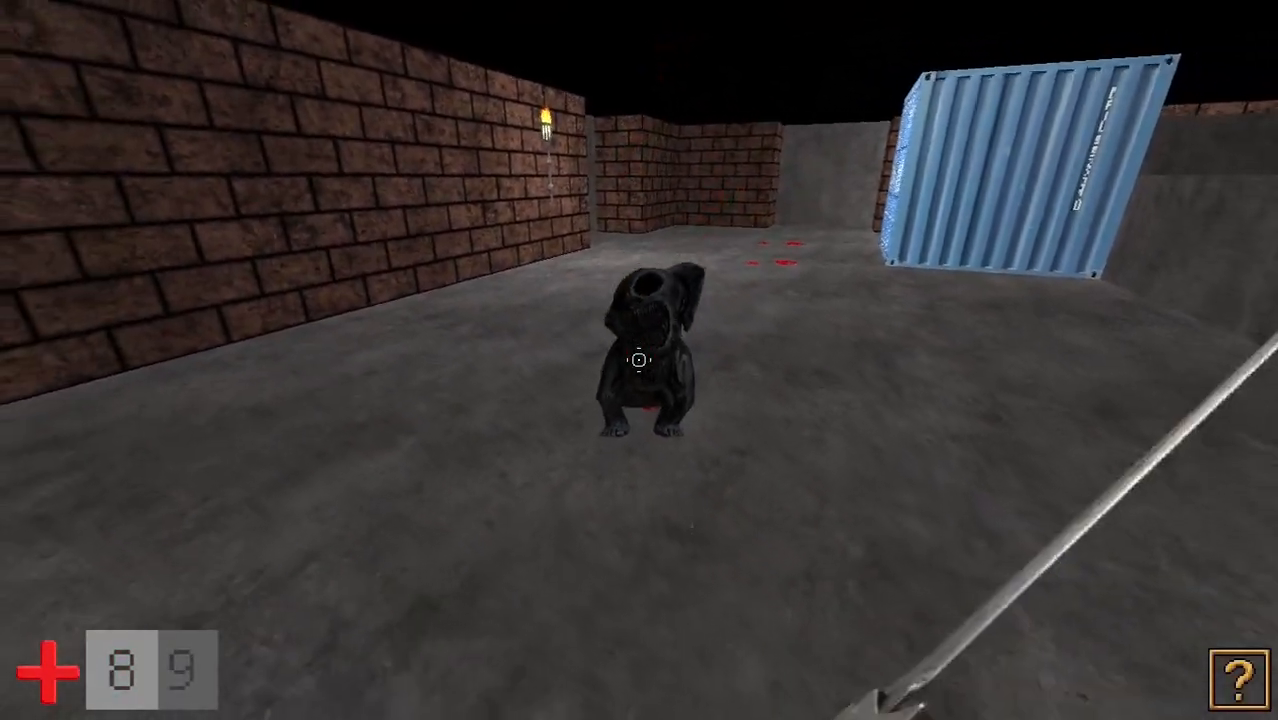
- Finish off monster3_ with the sword and circle its corpse to check the death sprite from several angles
click(638, 360)
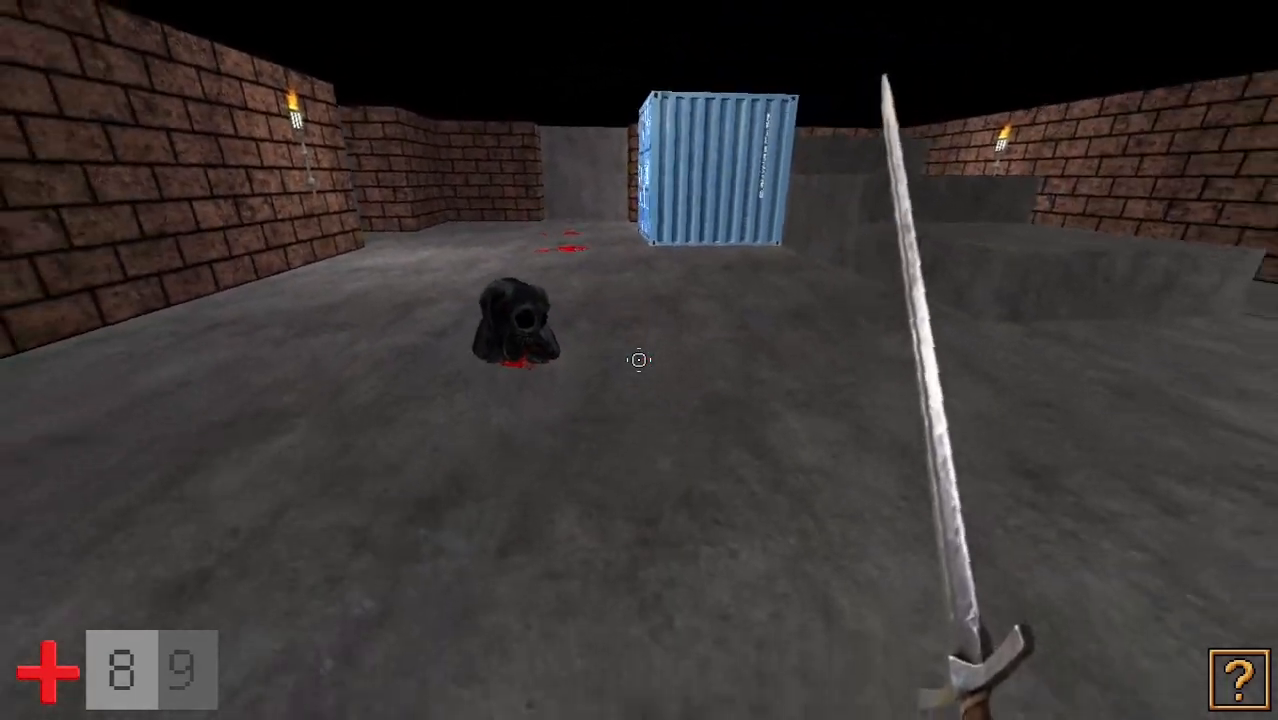
key(a)
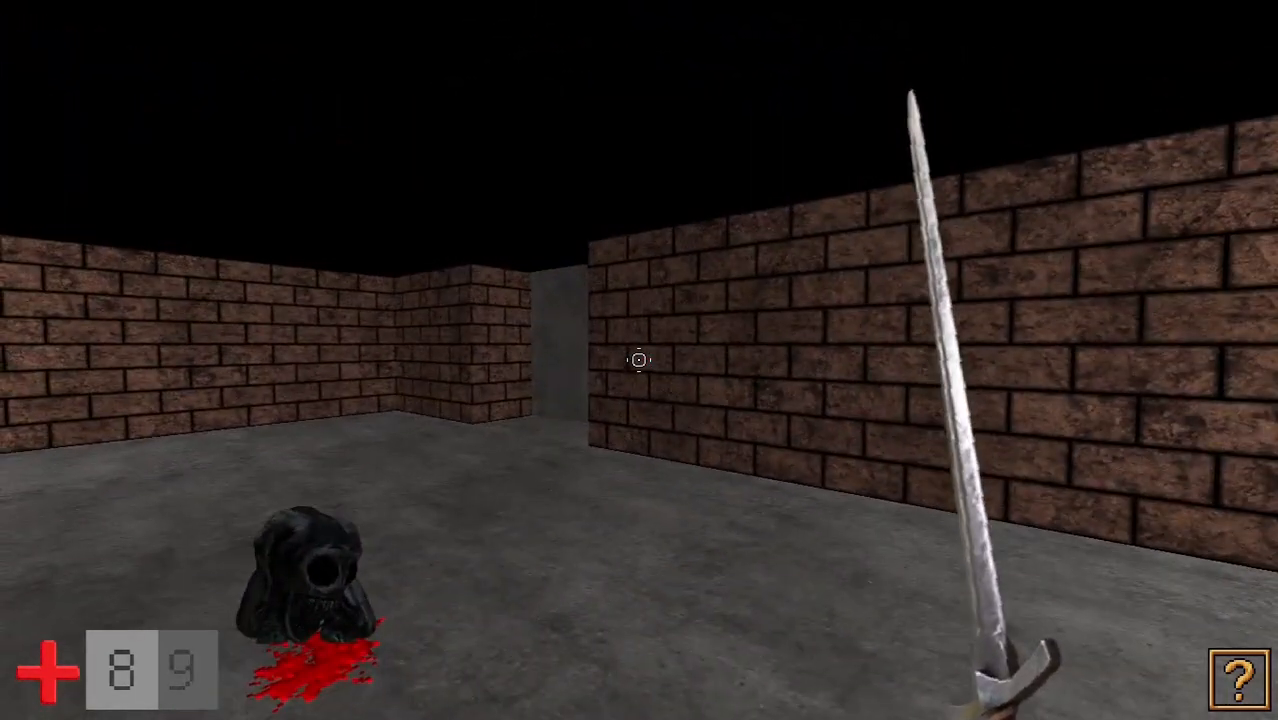
key(w)
key(s)
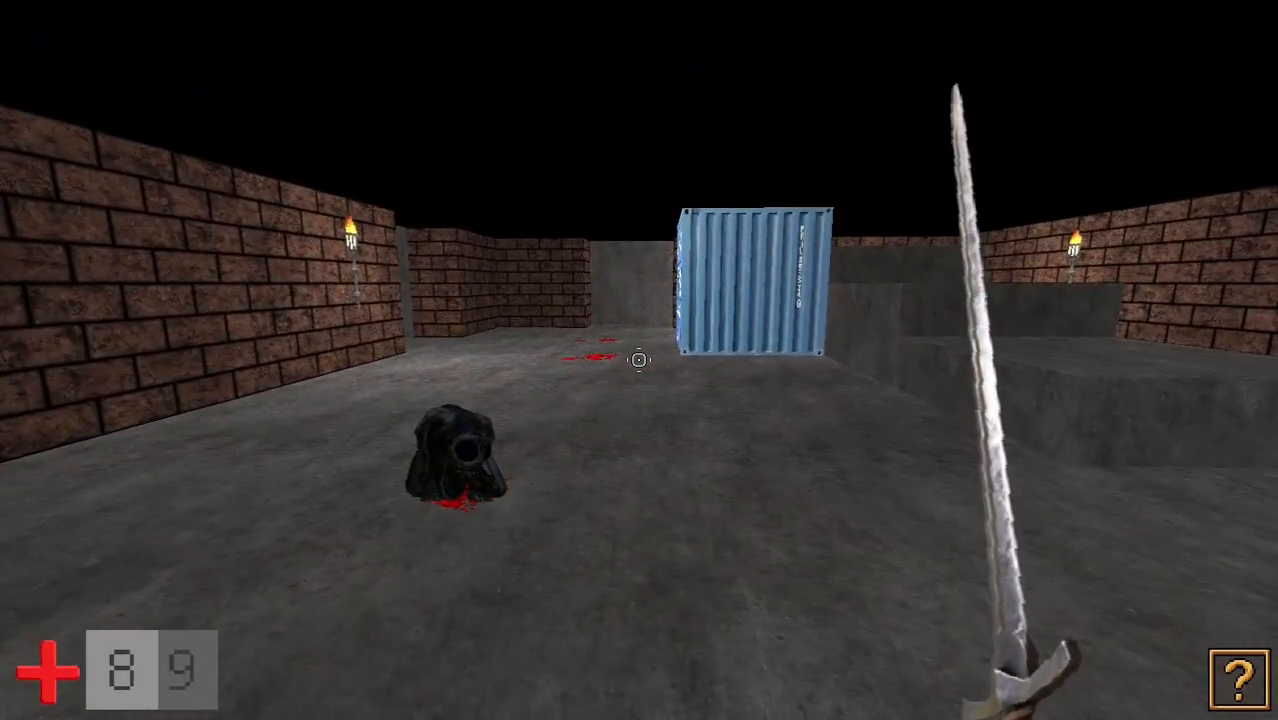
key(d)
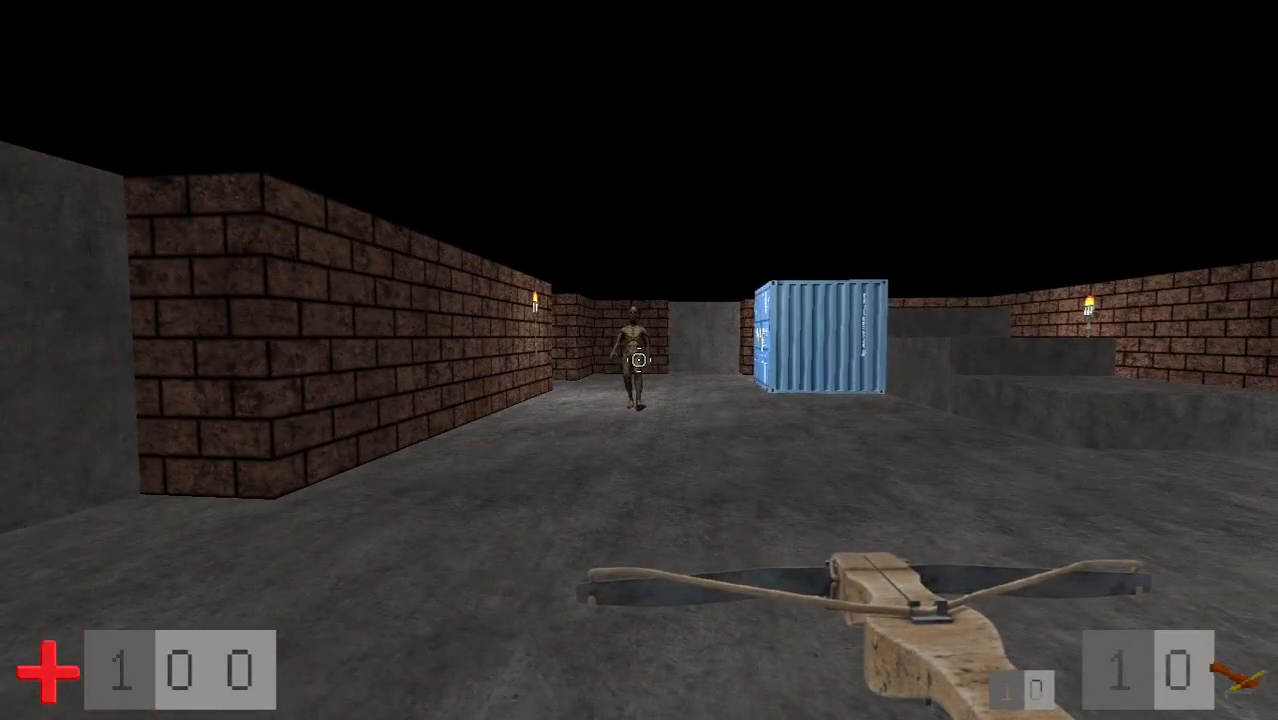
- In a fresh test run, shoot the green zombie with the crossbow while keeping a distance to check its hurt animation
key(s)
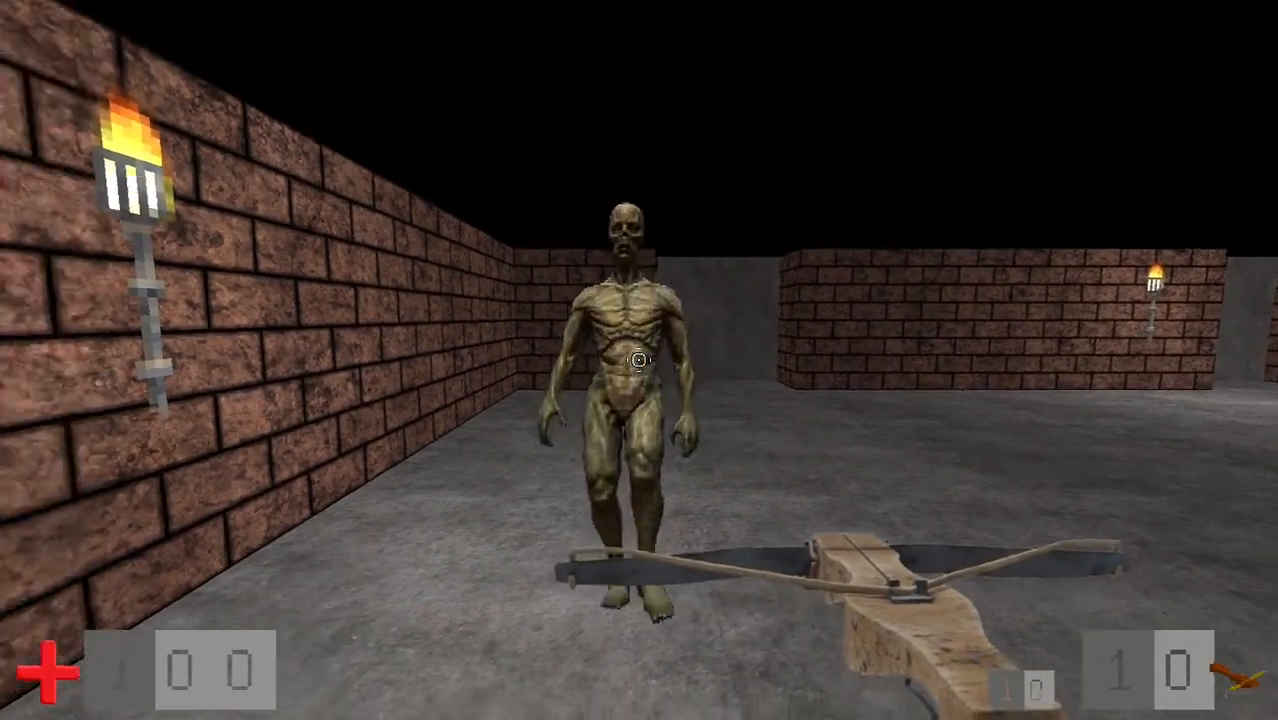
click(638, 359)
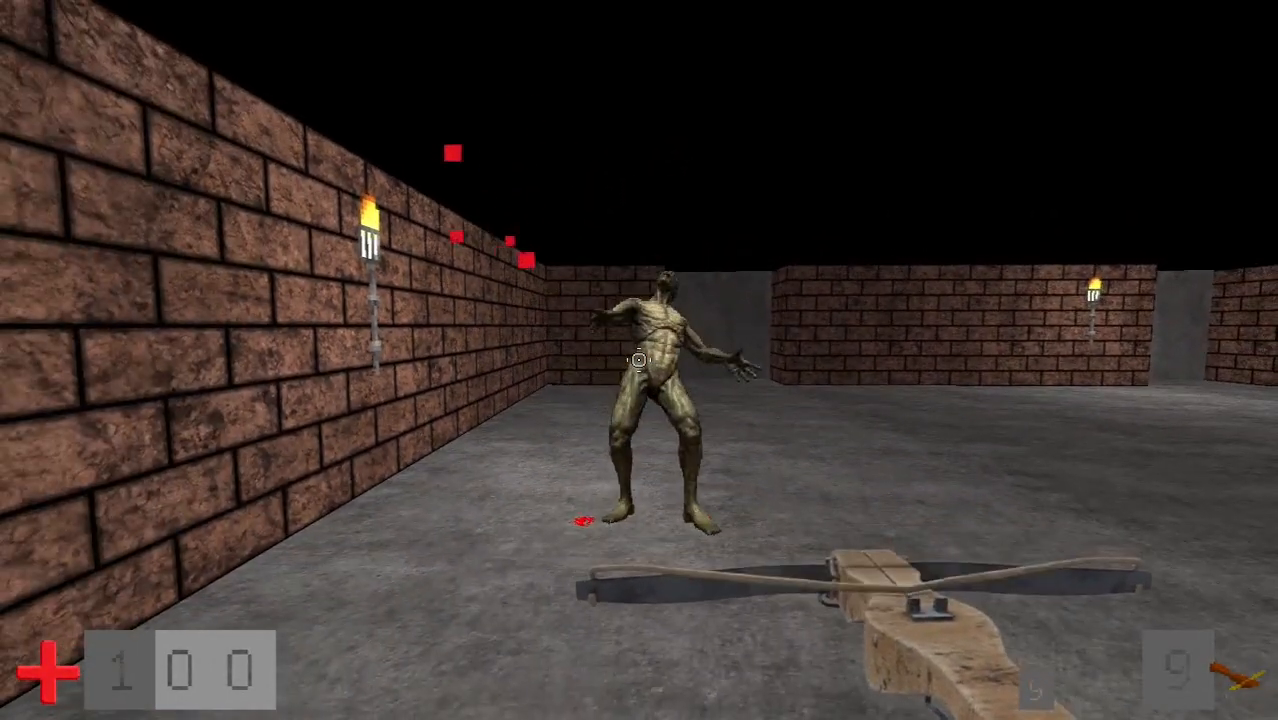
click(638, 359)
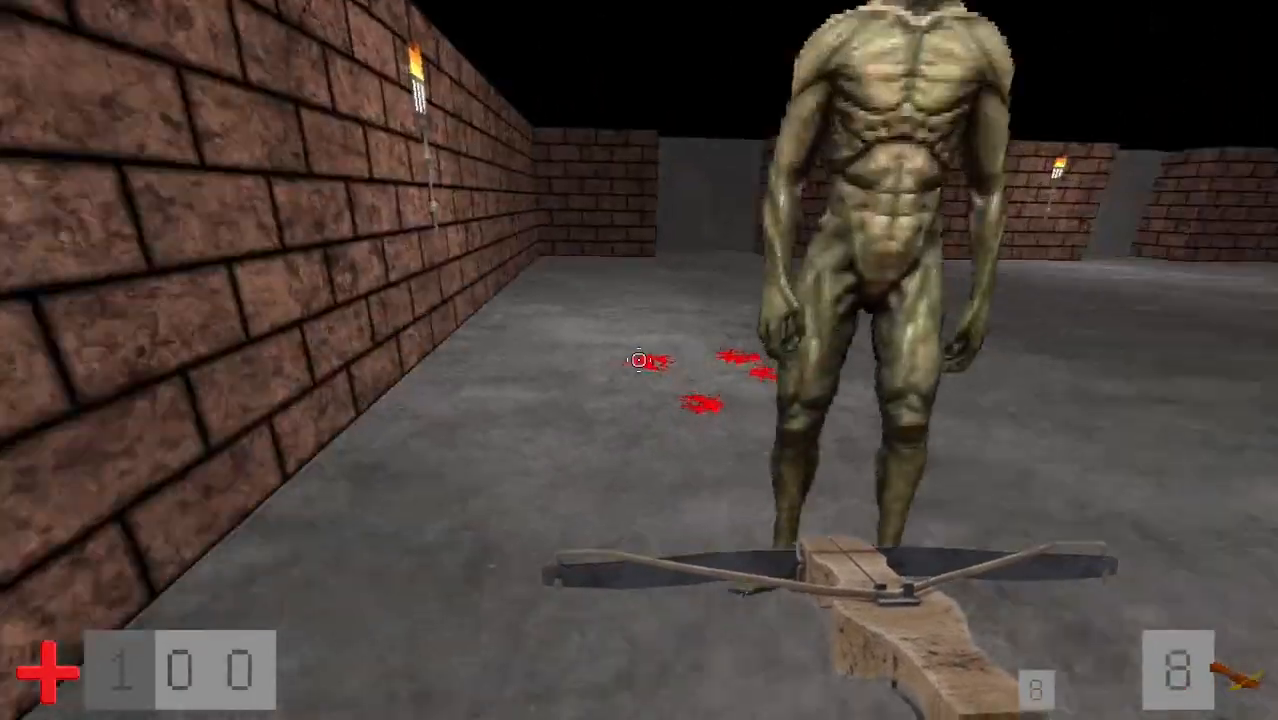
key(w)
- Switch to the sword and kill both zombies while backing away to check their attack, hurt and death animations
key(1)
key(s)
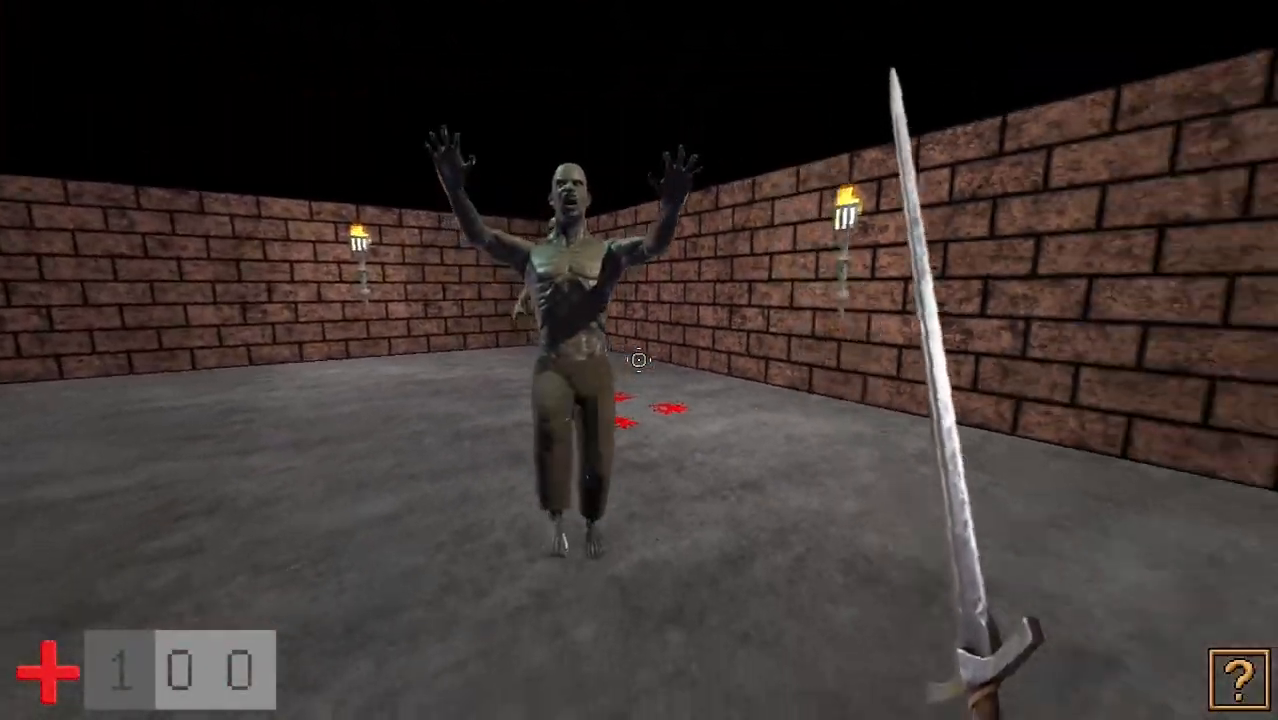
click(638, 359)
key(s)
click(638, 359)
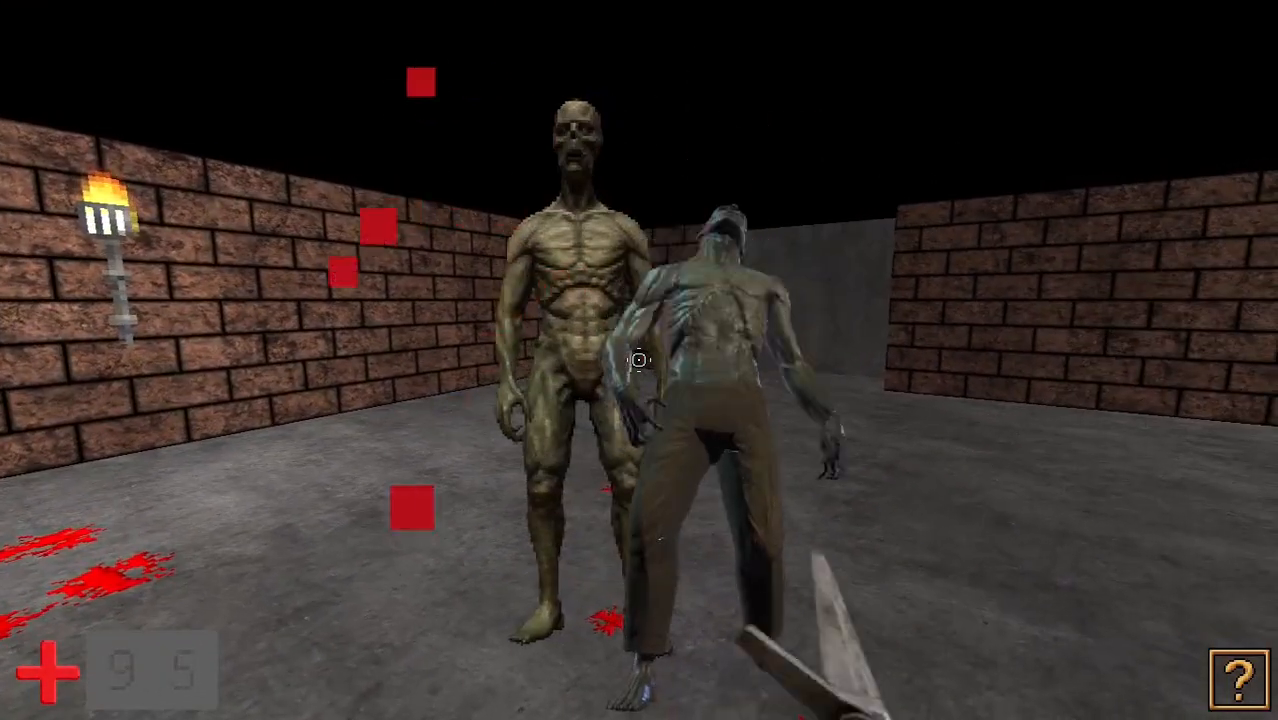
click(638, 359)
key(s)
click(638, 359)
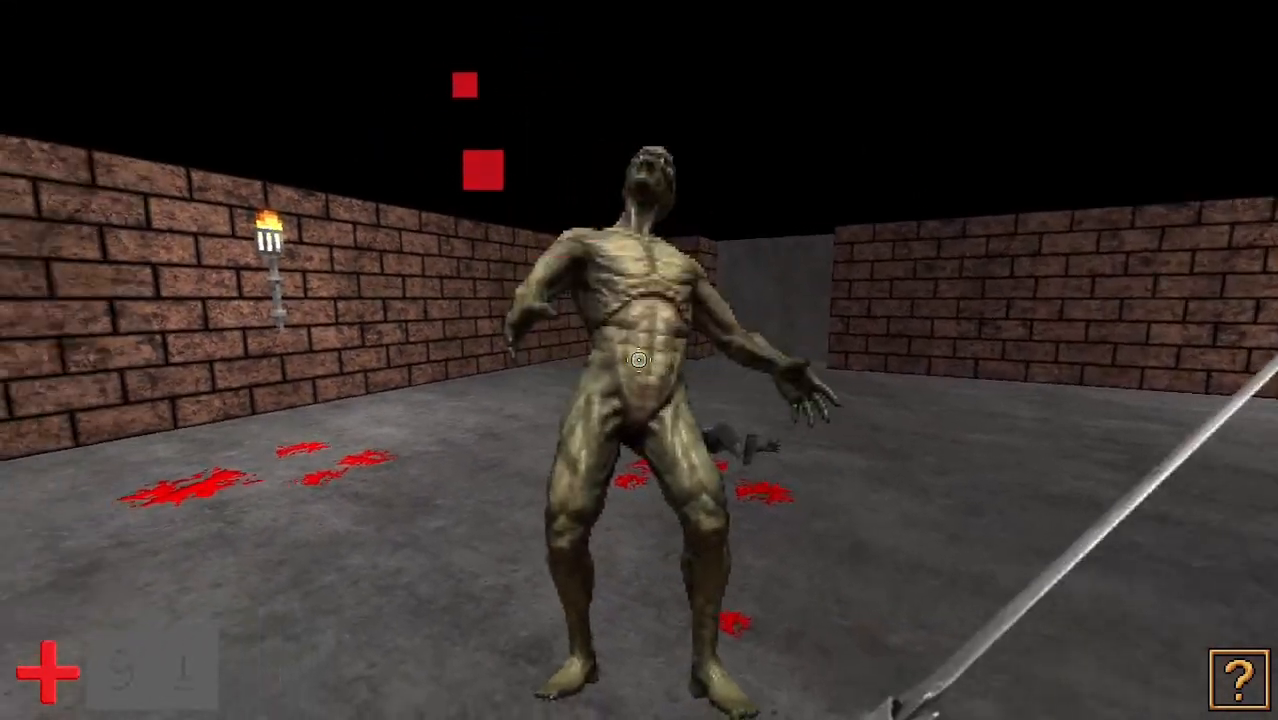
click(638, 359)
key(s)
click(638, 359)
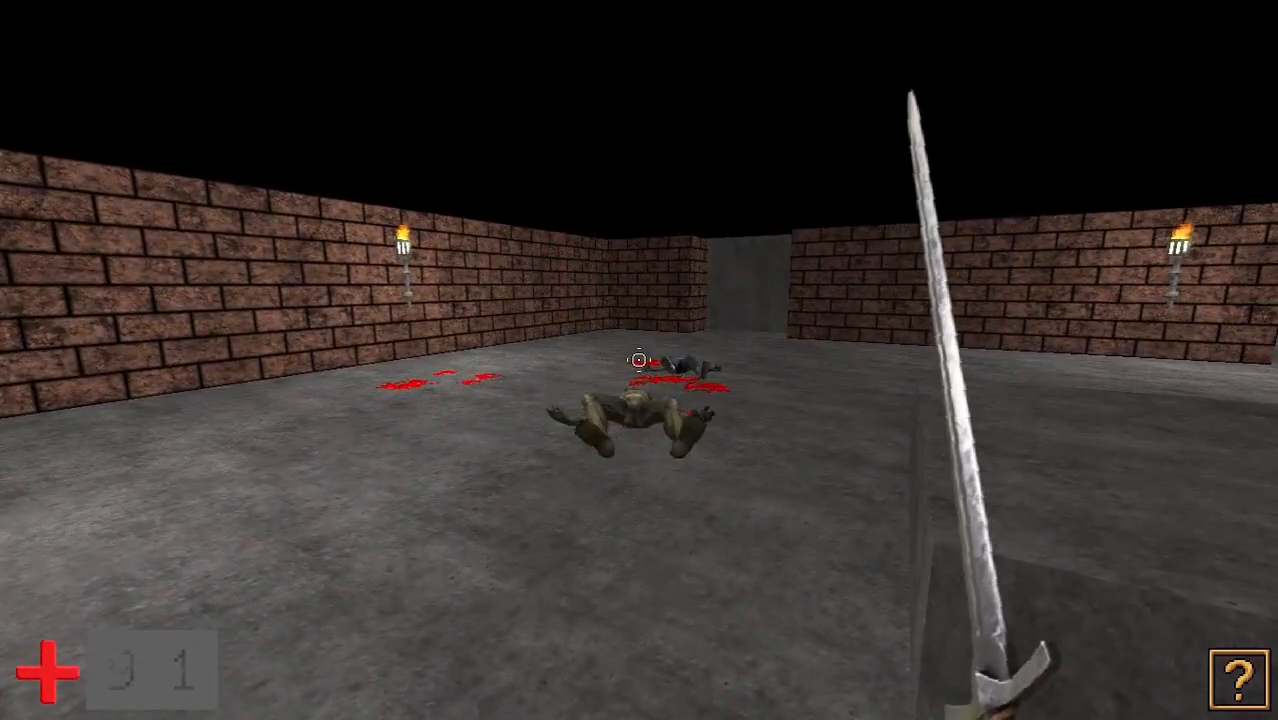
- Walk to the blue container and fight the grey ghoul with the sword until it dies
key(w)
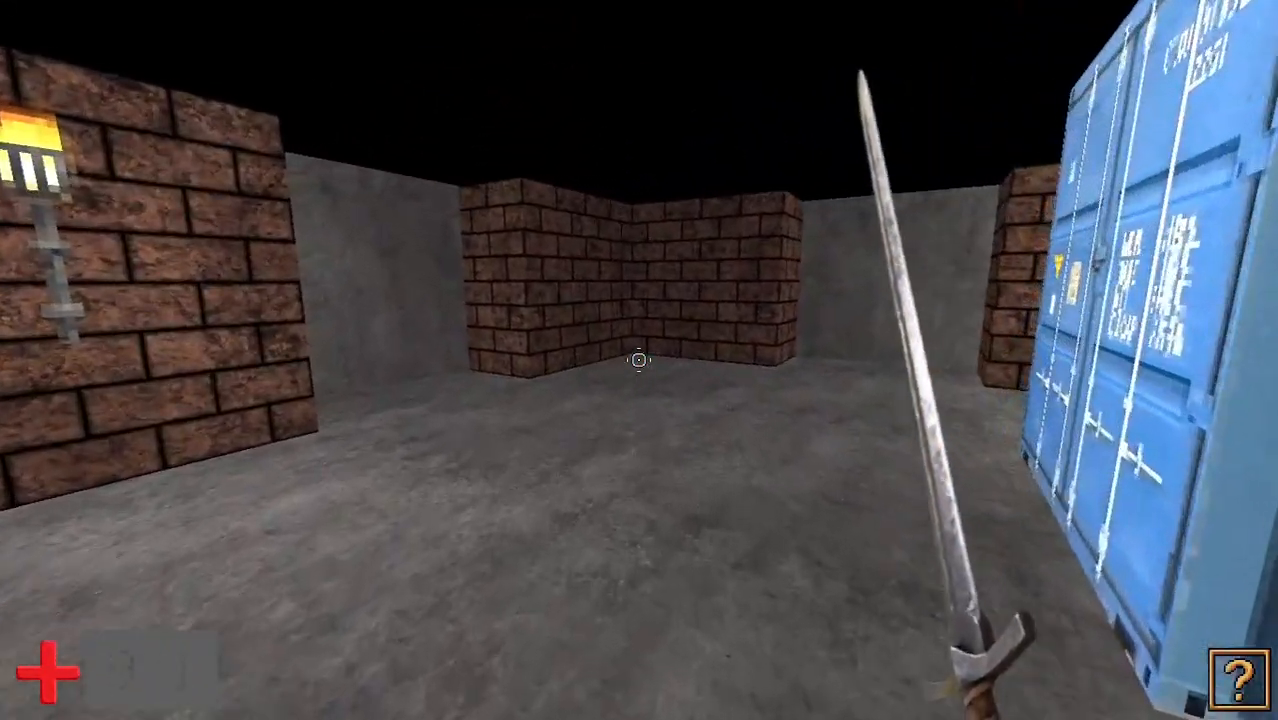
key(a)
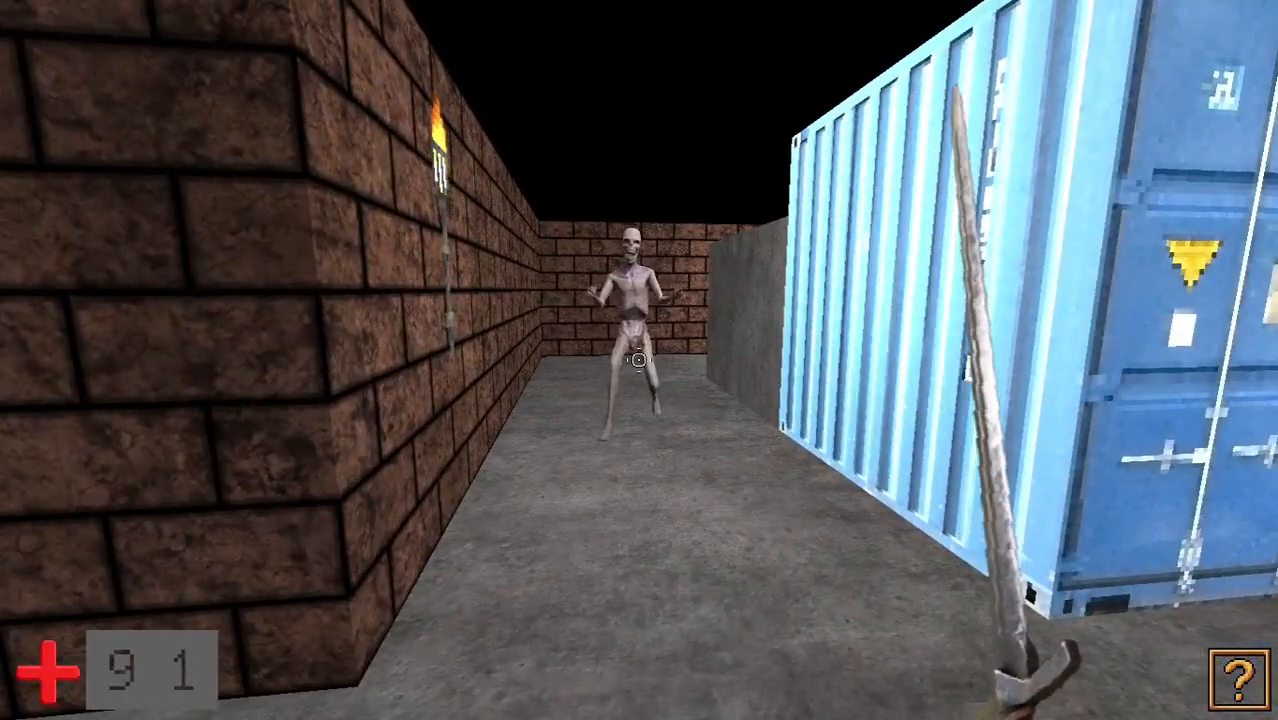
key(s)
key(w)
key(s)
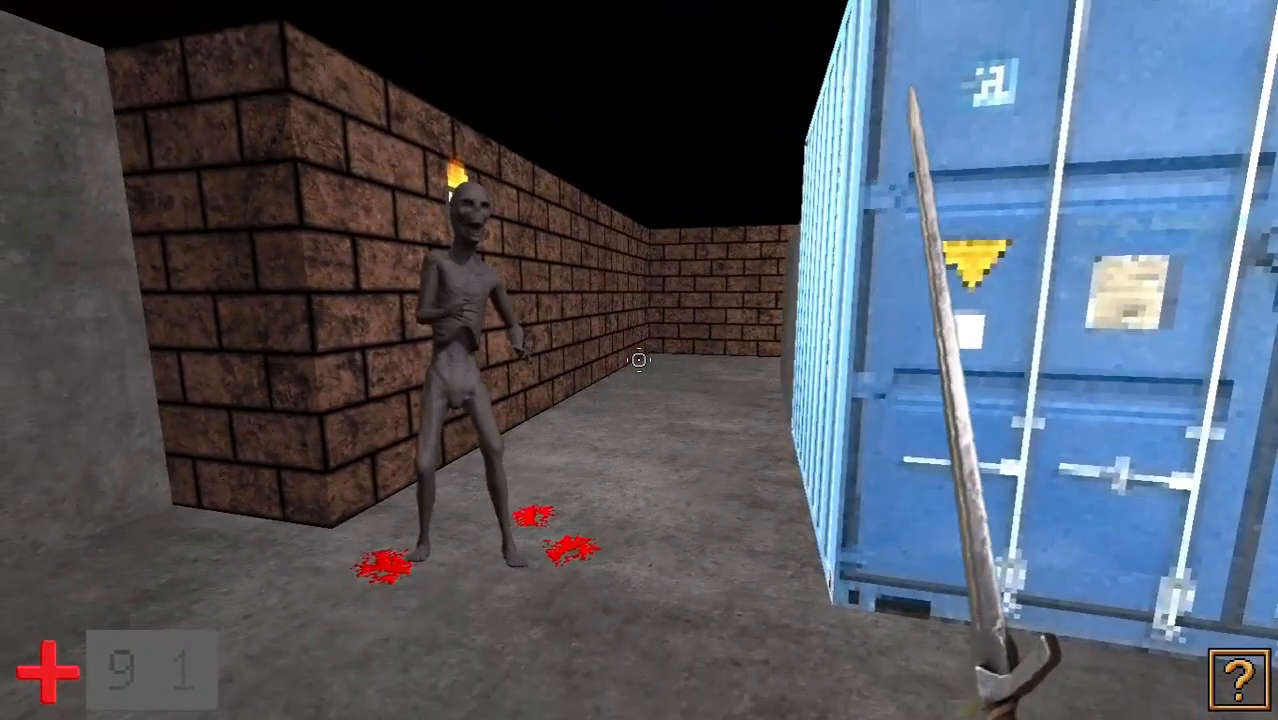
key(w)
click(638, 359)
key(s)
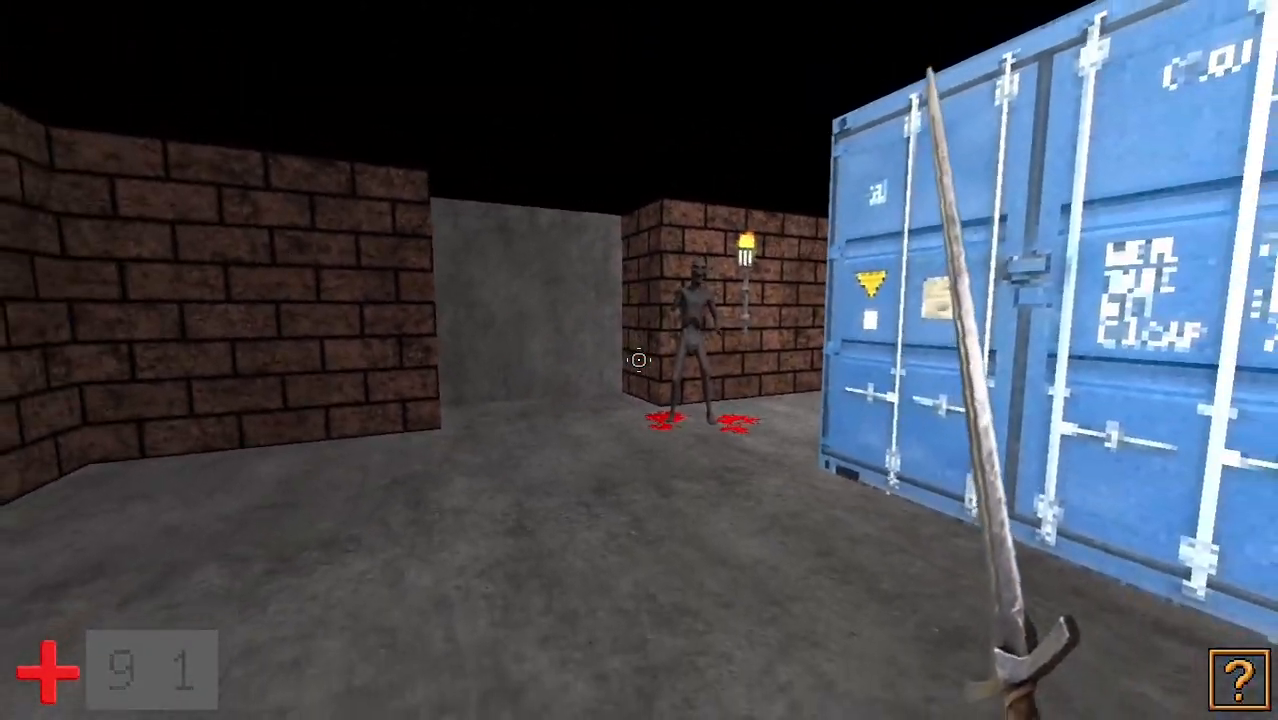
key(w)
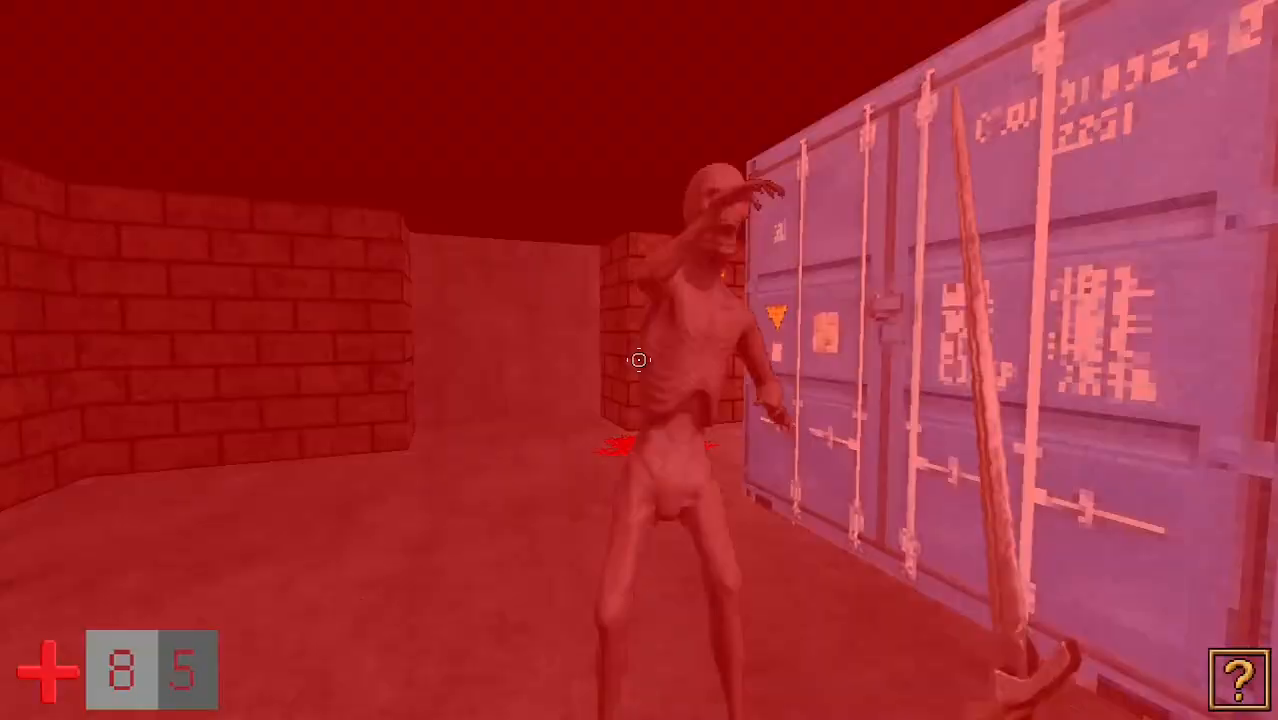
key(s)
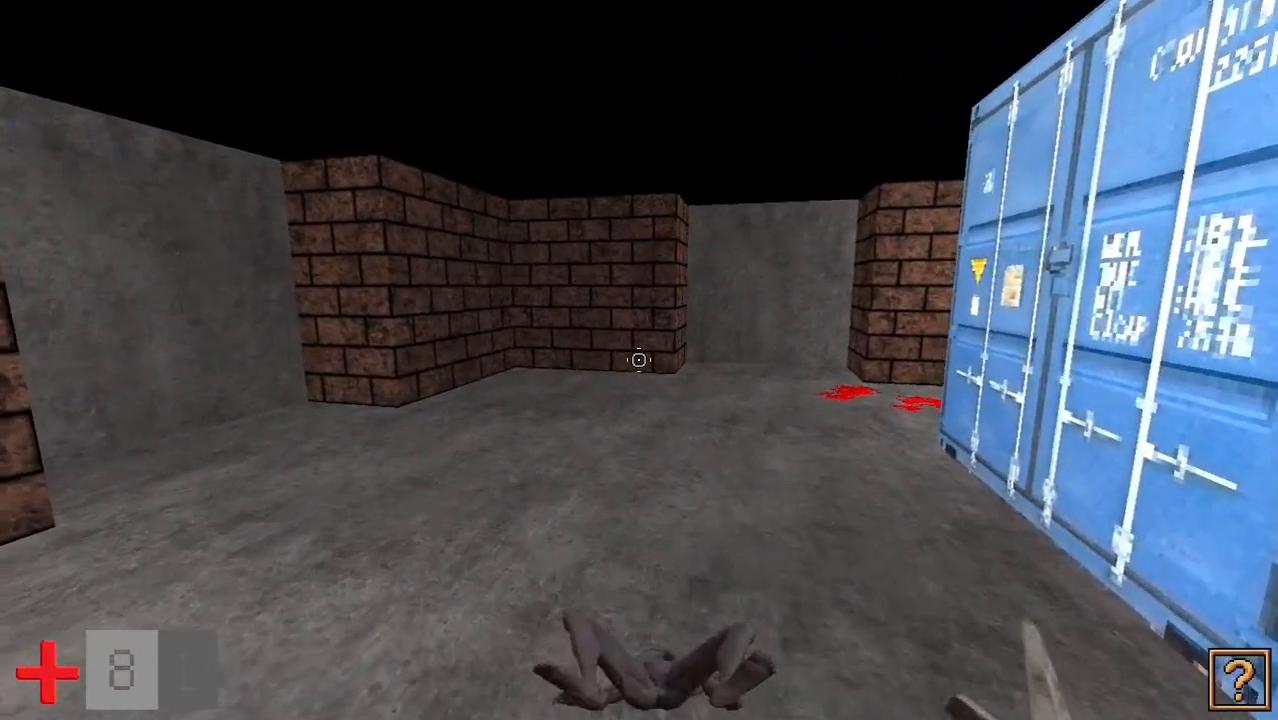
- Open the pale brute's room and kill it with the sword in the doorway, checking its attack and death animations
key(w)
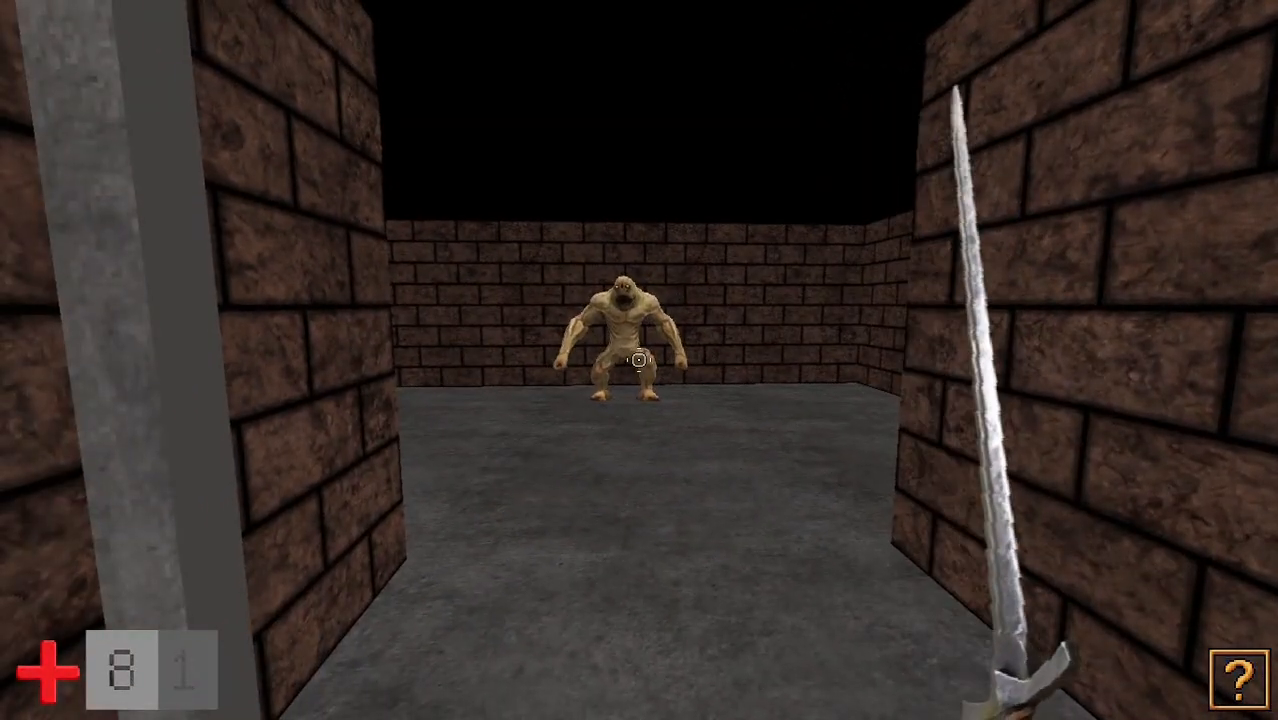
key(s)
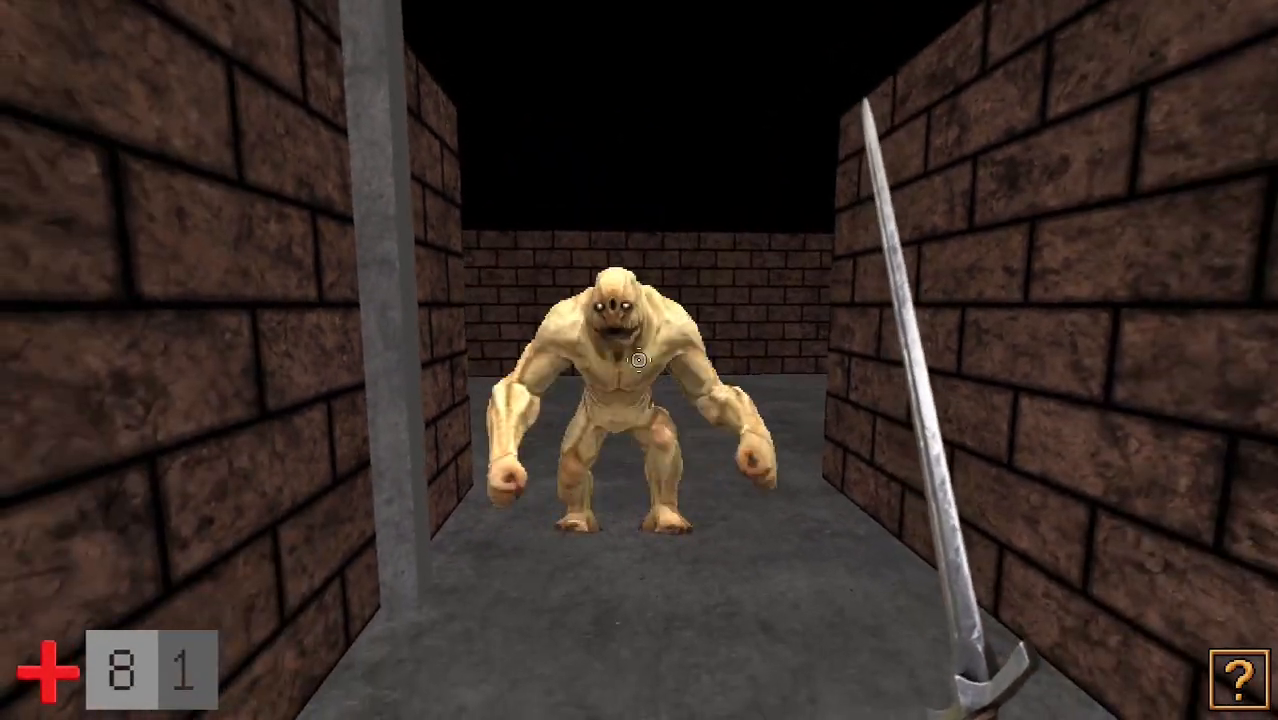
key(w)
click(639, 360)
key(s)
click(639, 360)
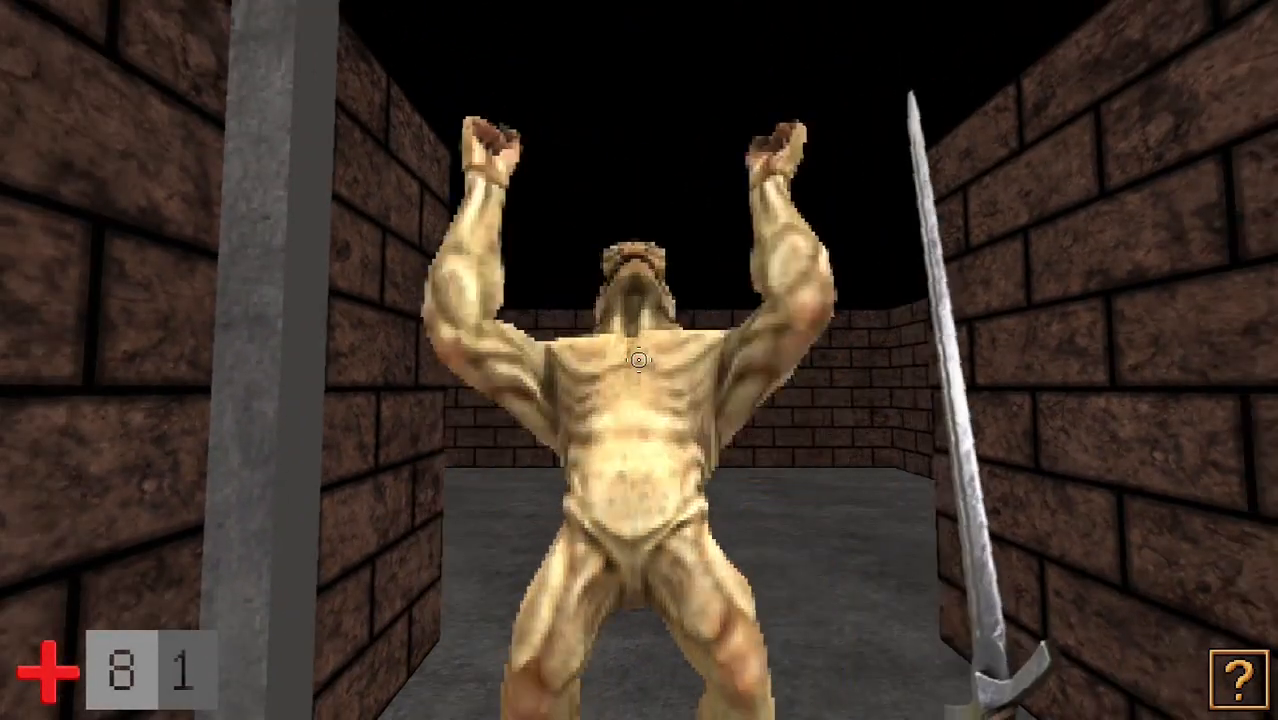
click(639, 360)
key(s)
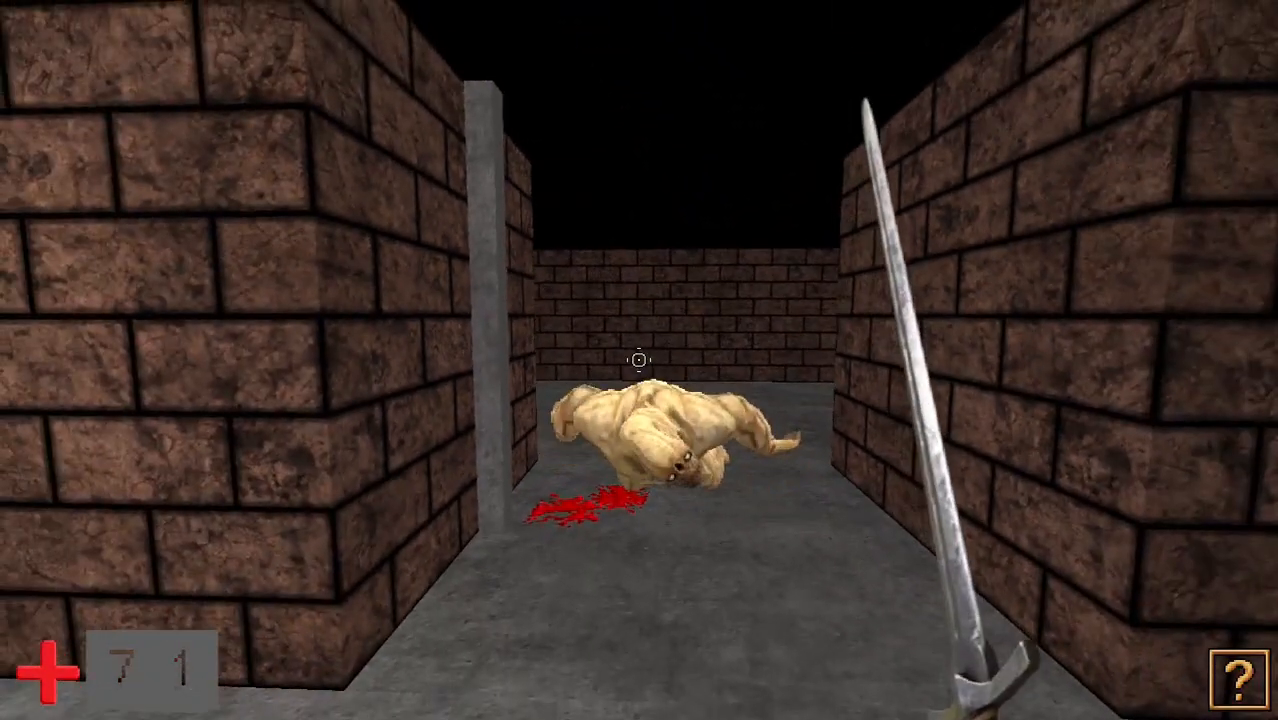
- Open the flying skull's room, lure the skull into the main hall and kill it with the sword
key(w)
key(w)
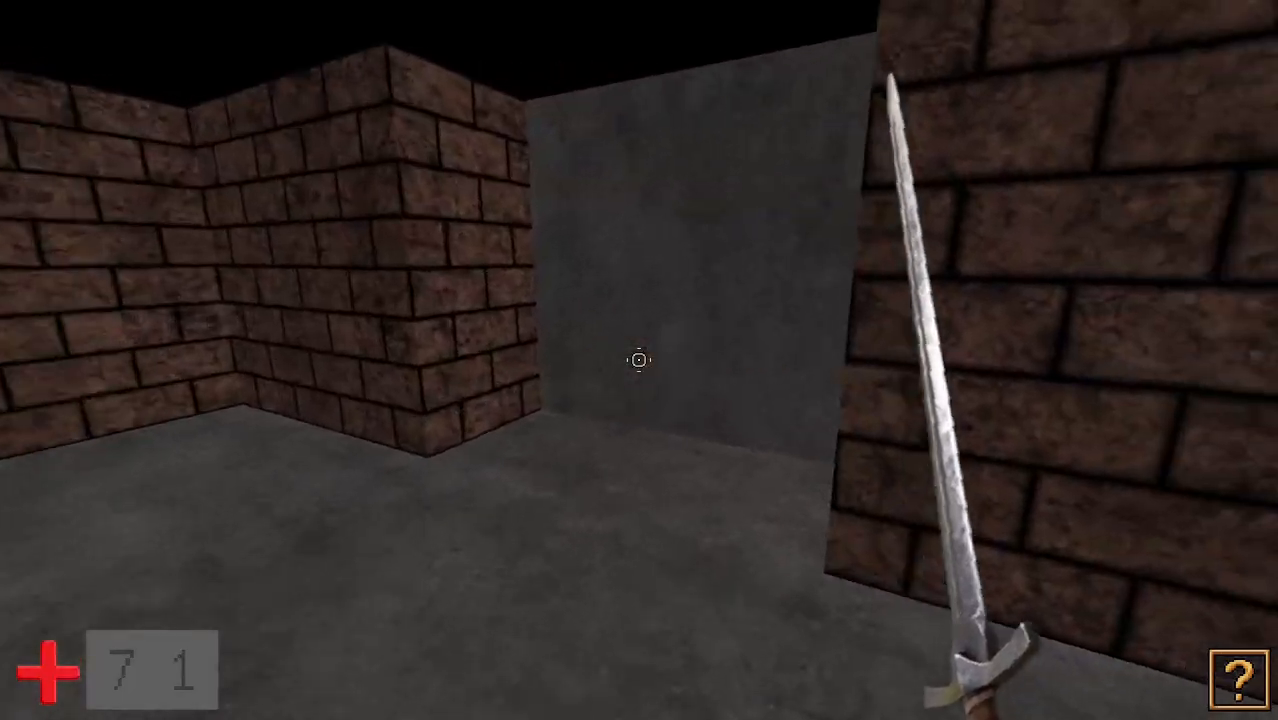
key(s)
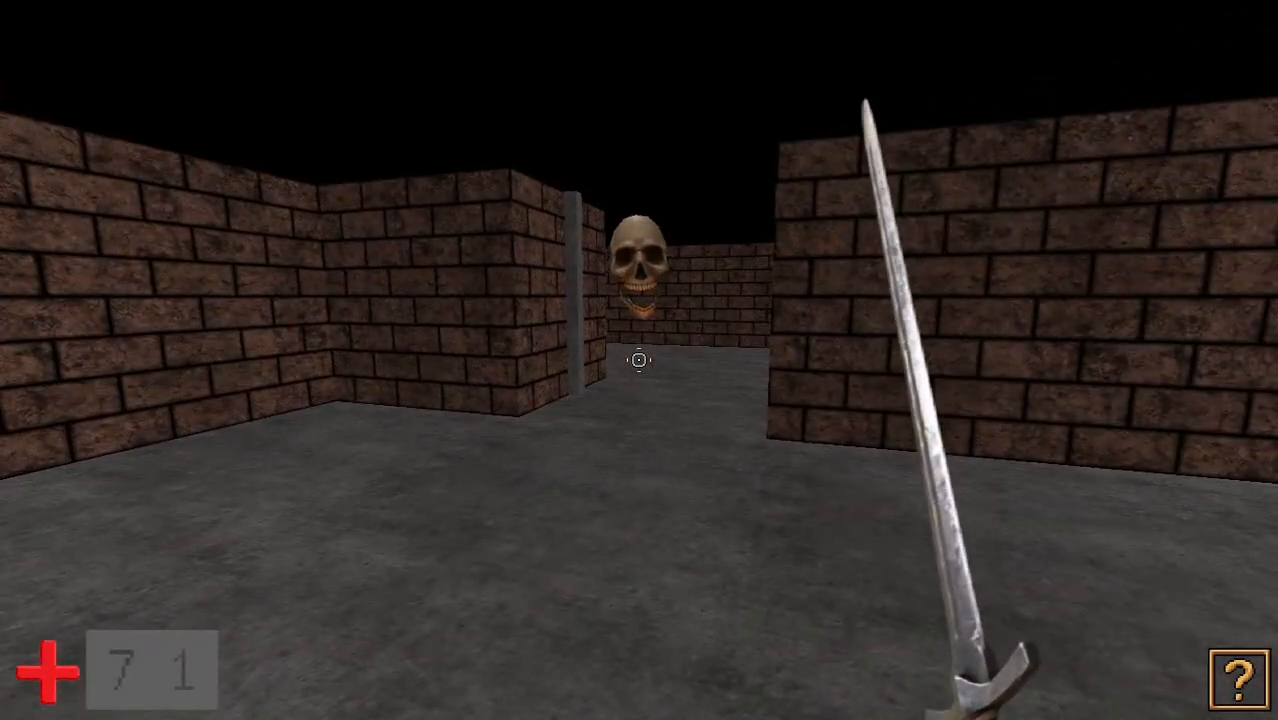
key(s)
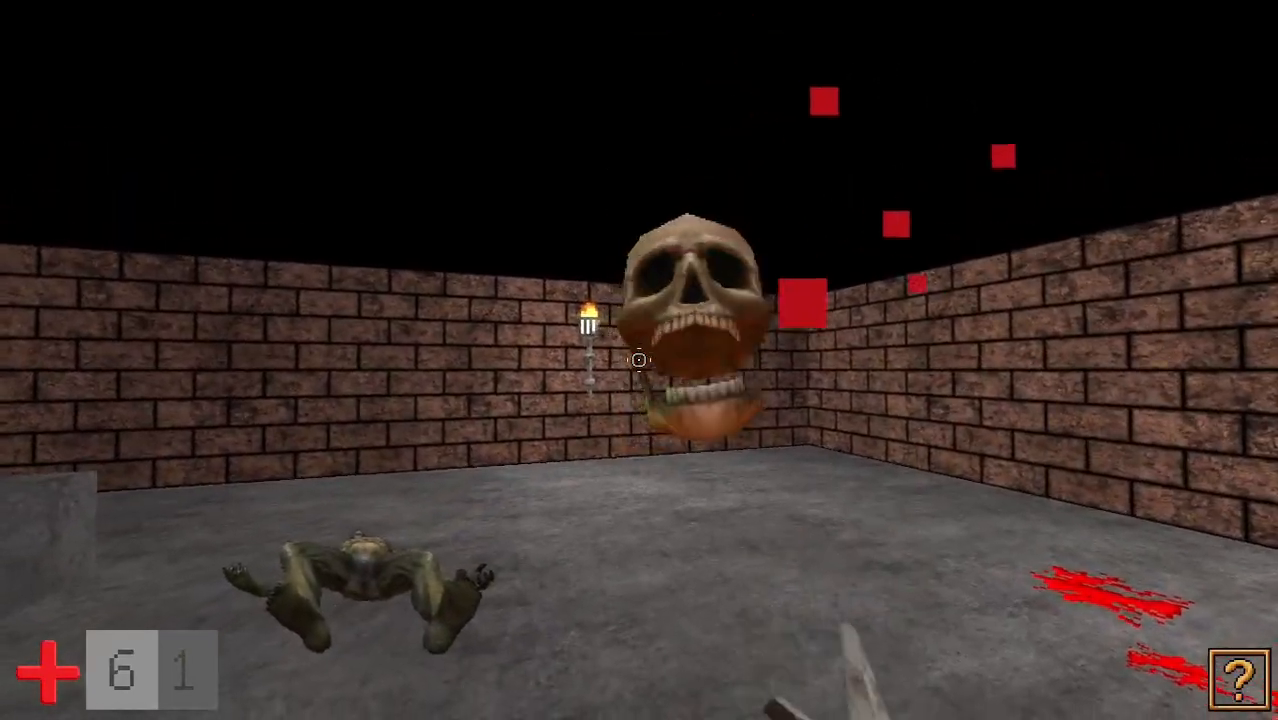
click(638, 360)
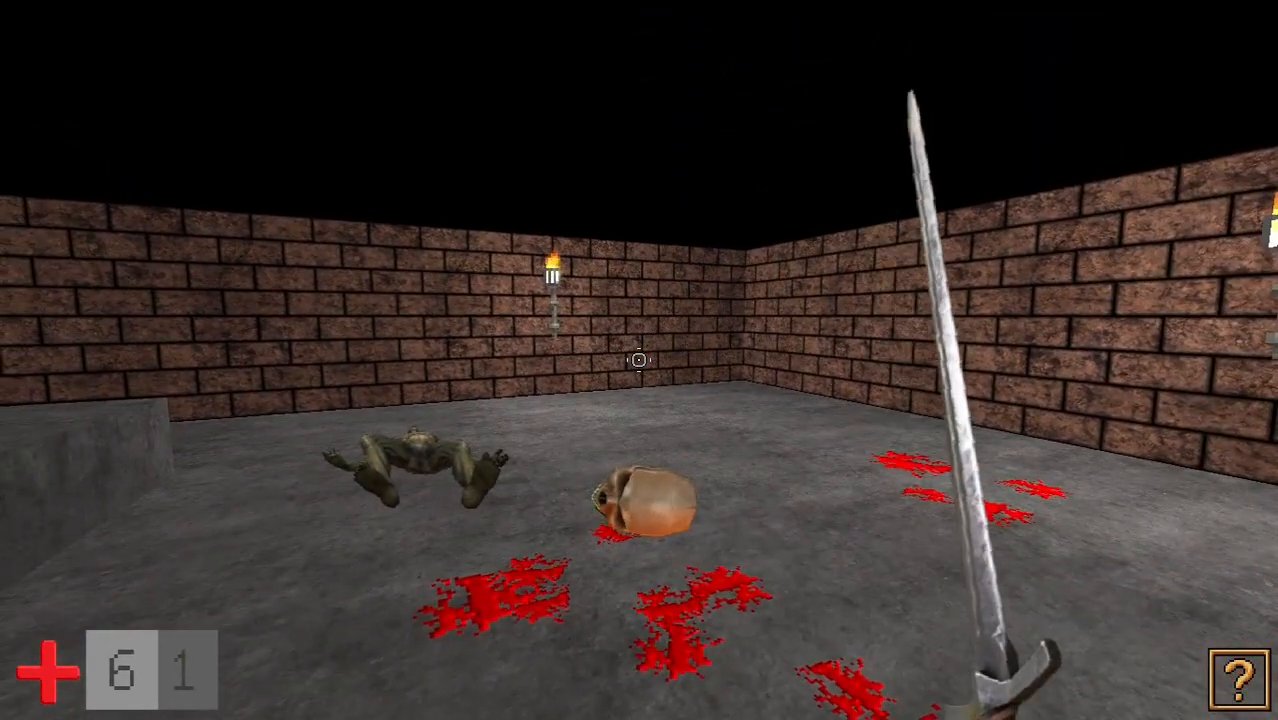
- Enter monster3_'s room and strike it with the sword to test its reaction to close combat
key(w)
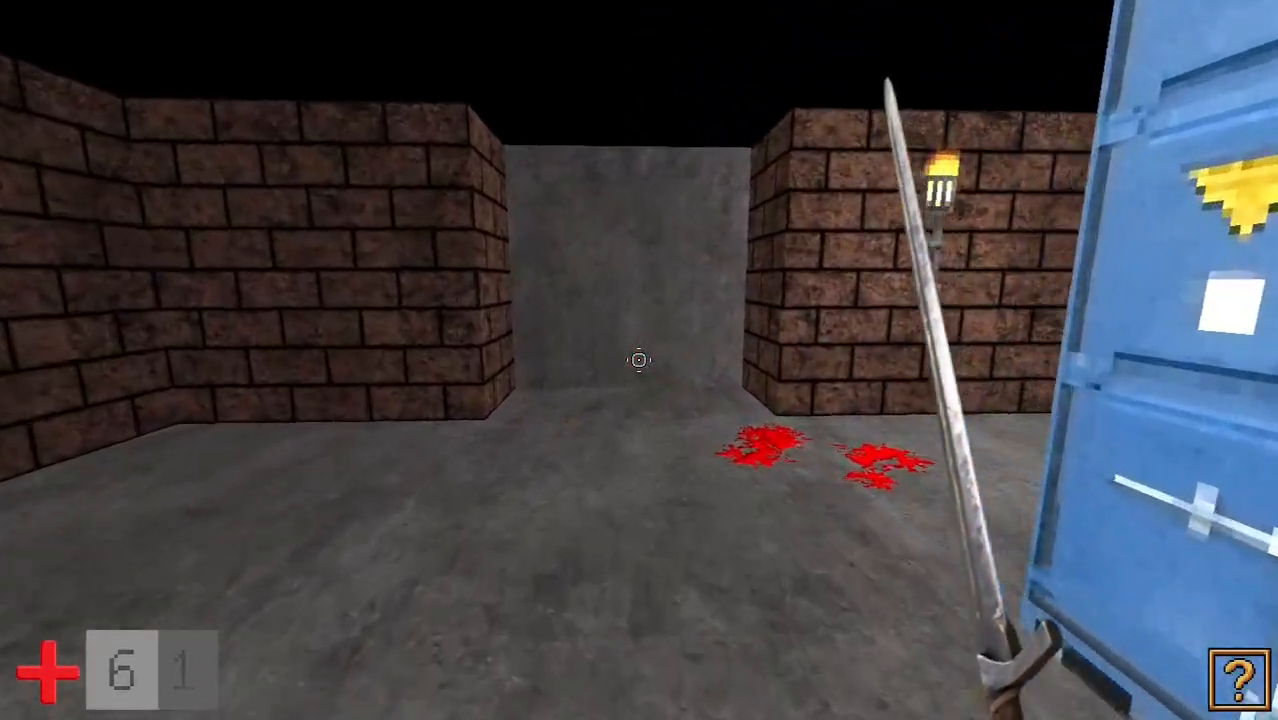
key(w)
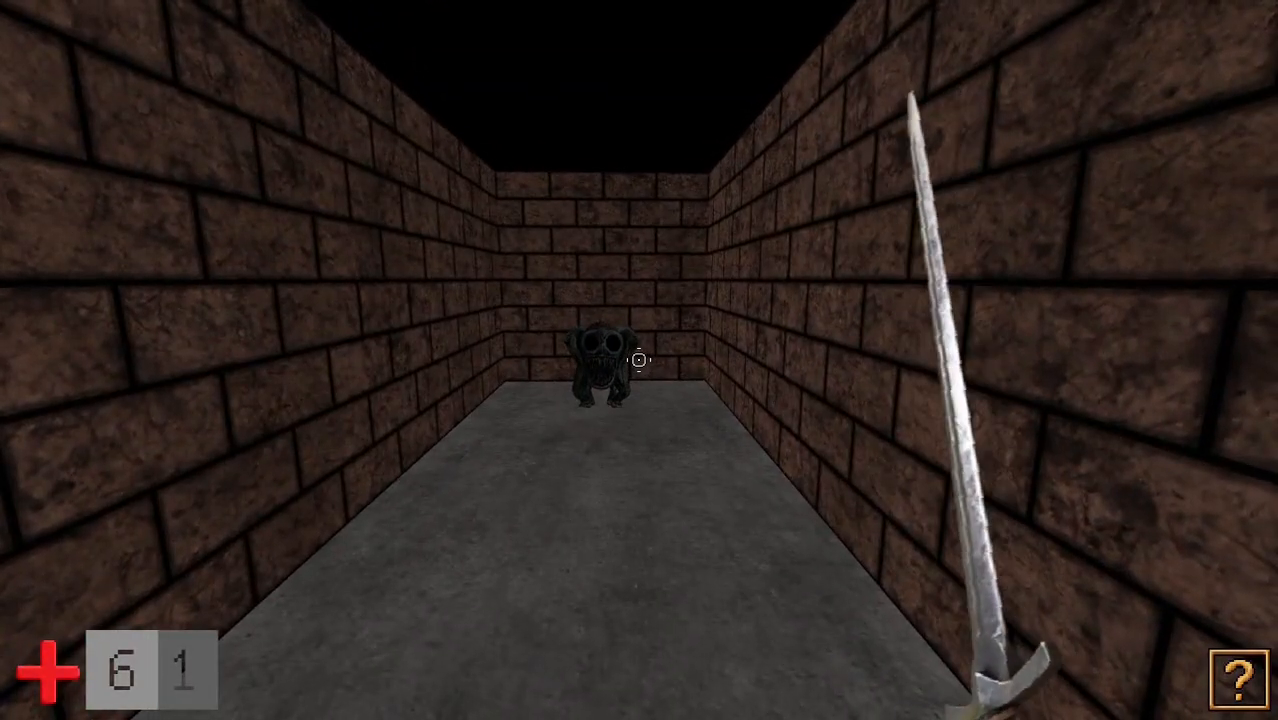
click(638, 360)
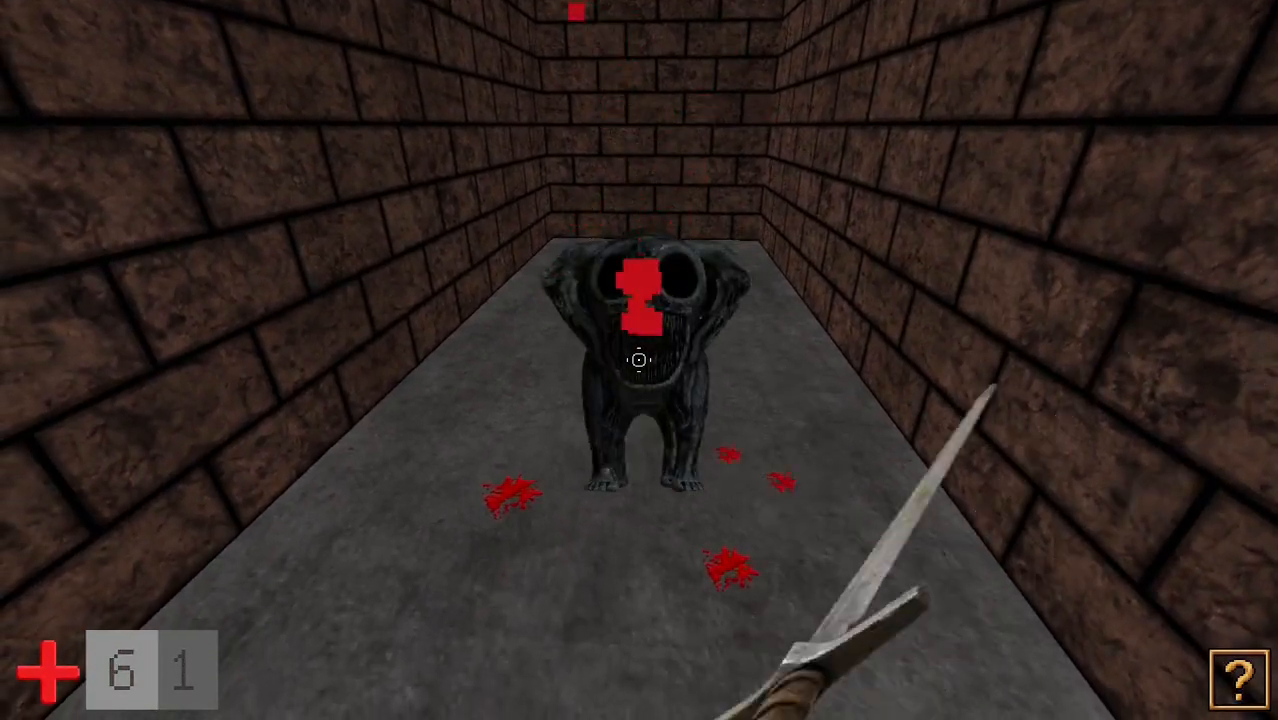
click(638, 360)
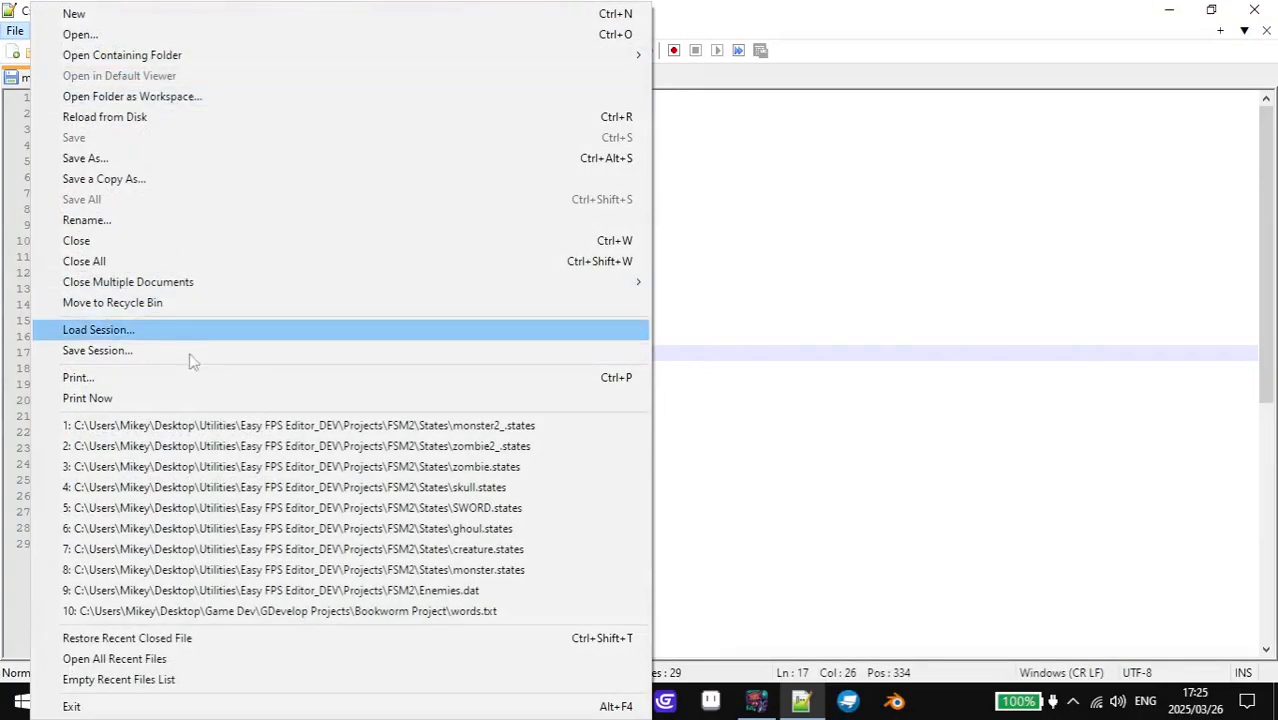
- In Notepad++, open skull.states and examine the PROJECTILE command on frame 32 of the ATTACK state
click(490, 487)
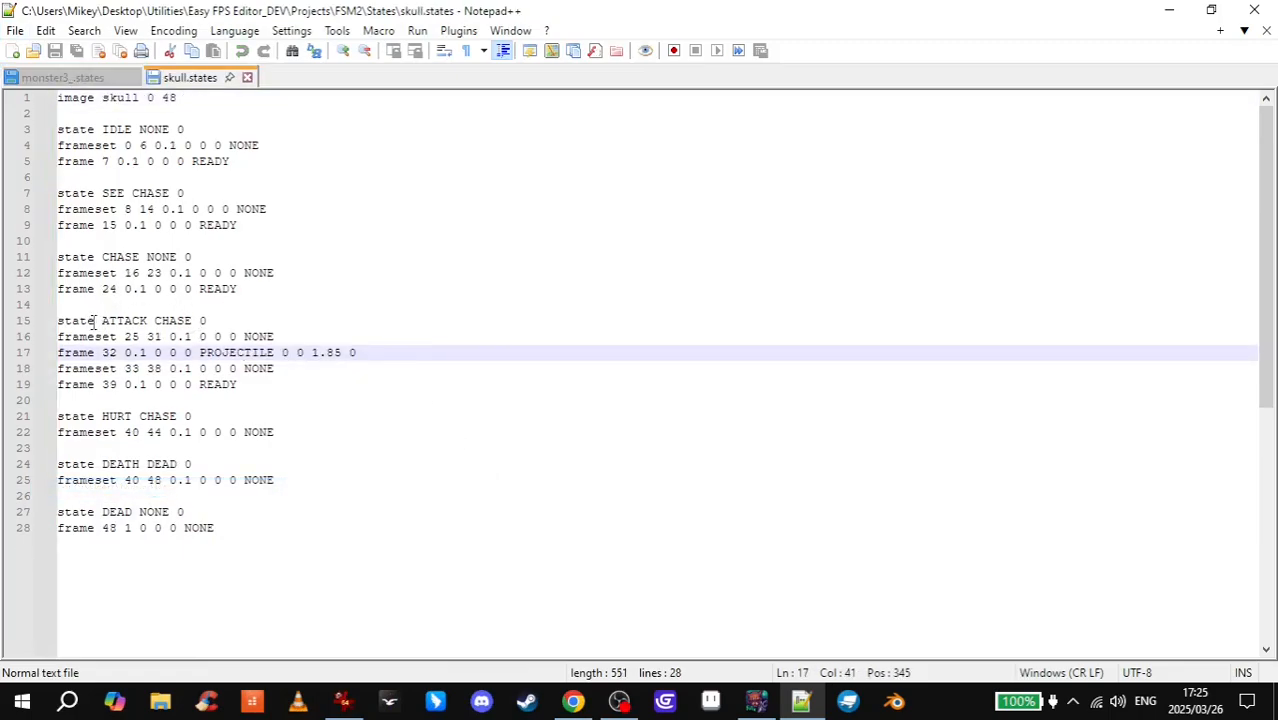
drag(108, 320, 102, 320)
click(274, 336)
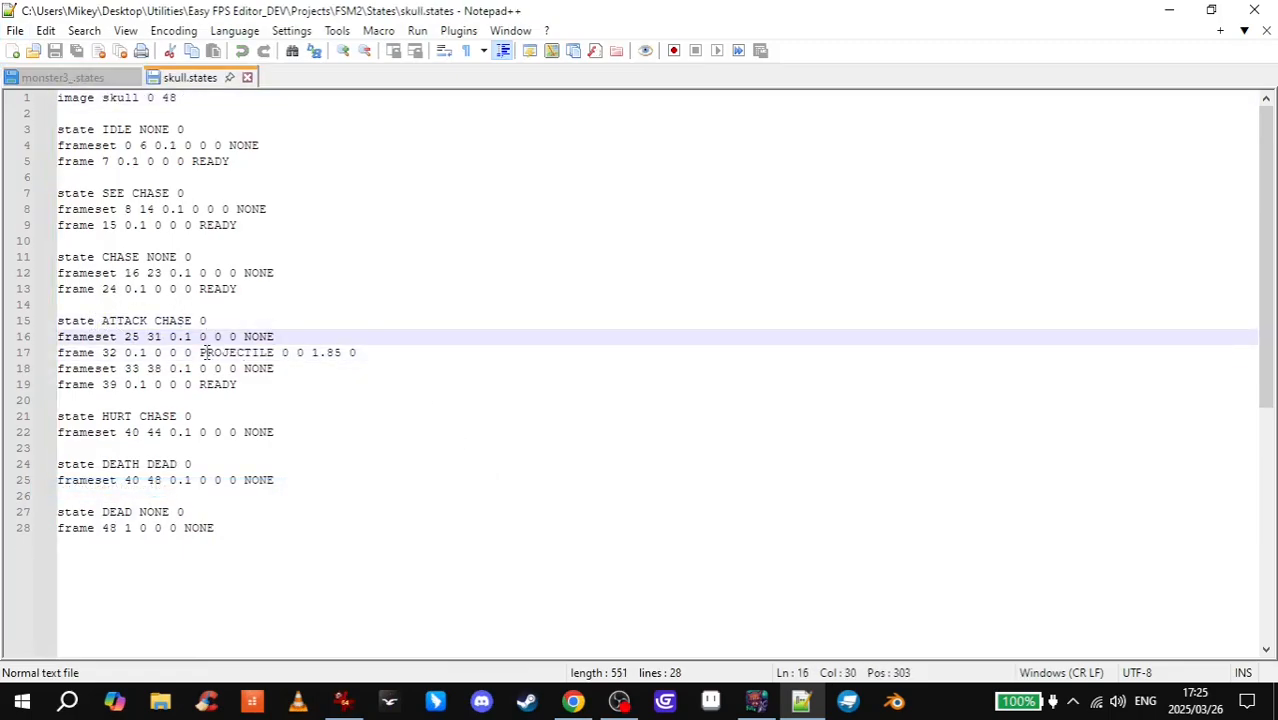
drag(200, 352, 275, 352)
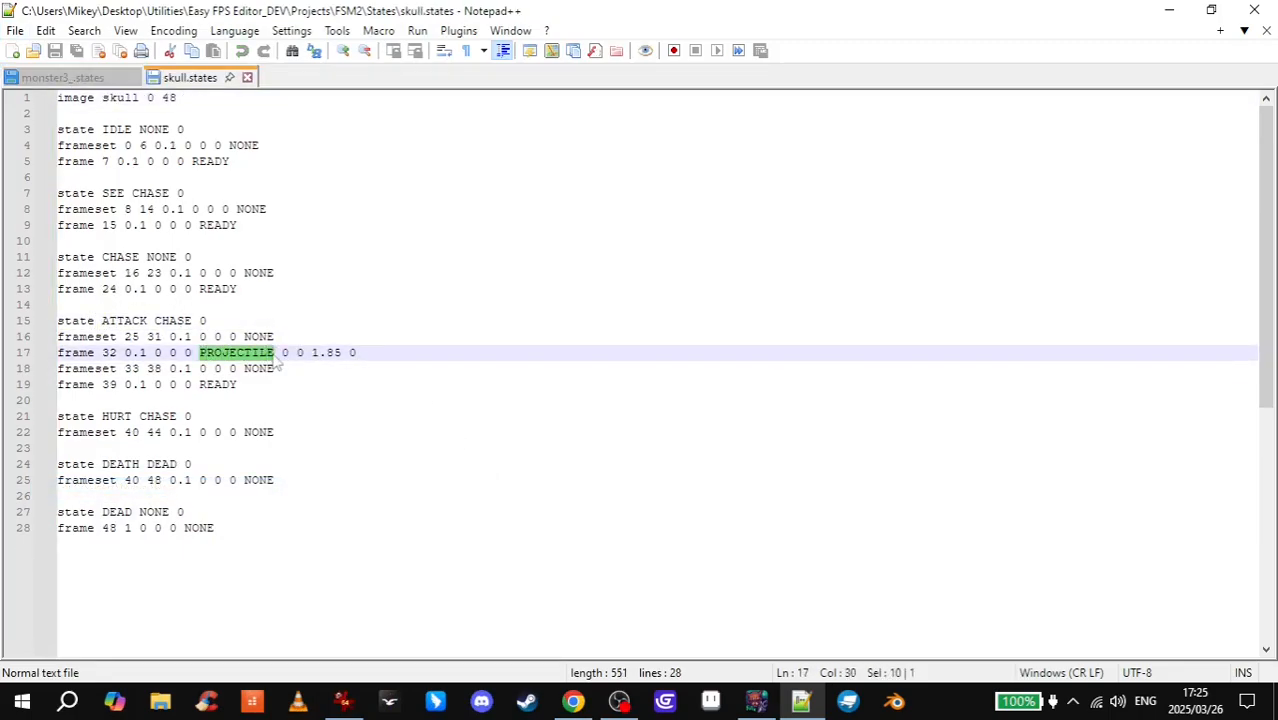
- Switch to the EFPSE wiki's FSM page in Chrome and read the PROJECTILE angle, absolute, height and spread parameters
key(alt+Tab)
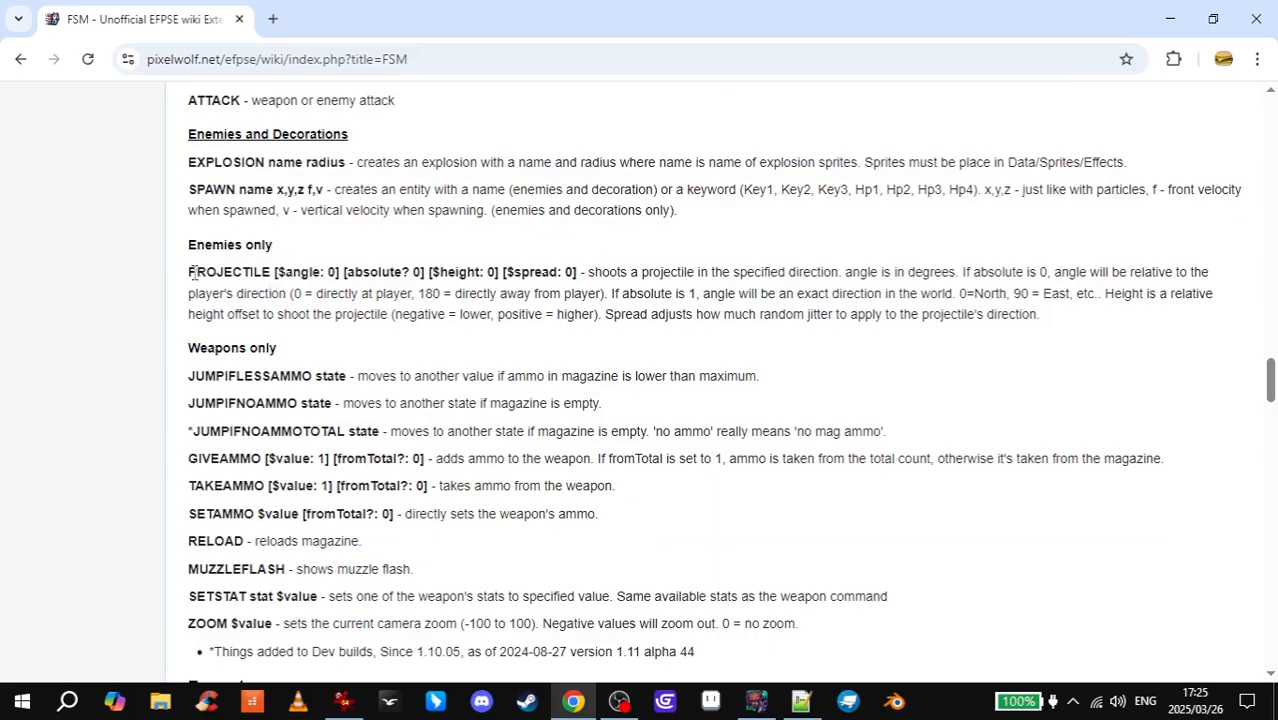
drag(190, 271, 338, 271)
click(321, 287)
drag(440, 273, 576, 274)
click(505, 278)
click(576, 274)
key(alt+Tab)
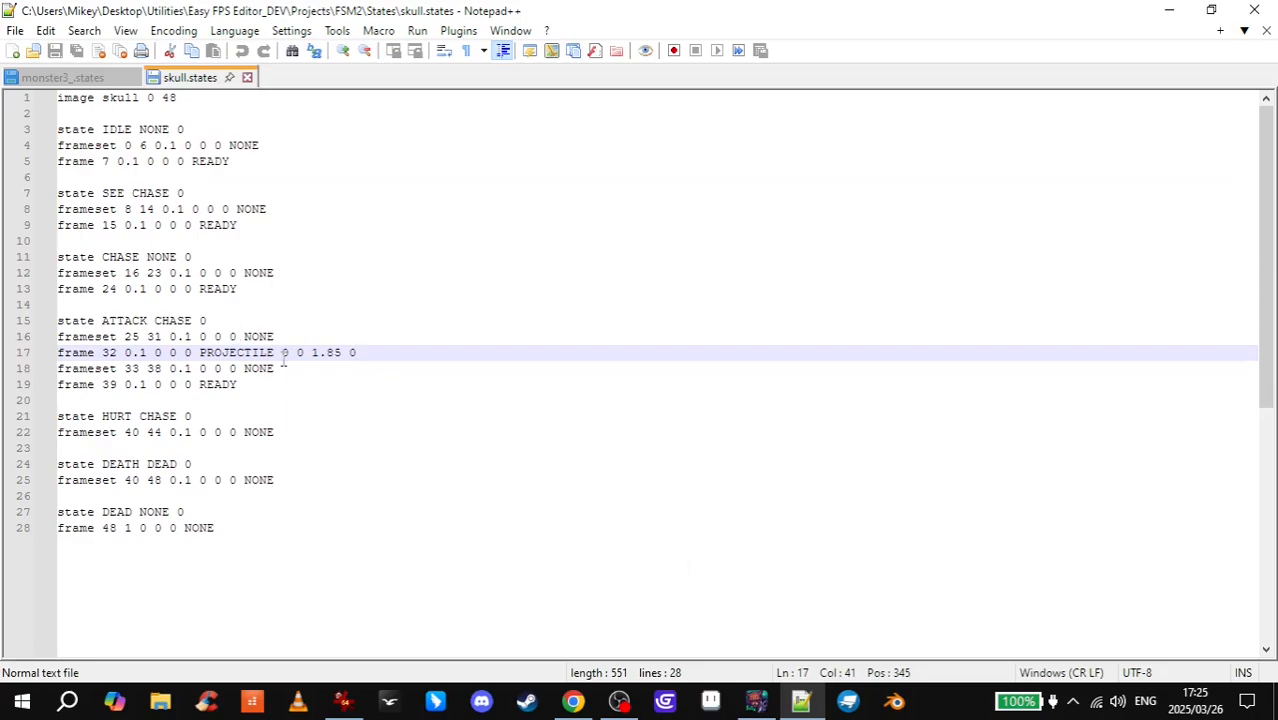
- Back in Notepad++, inspect the height and spread arguments of the skull's PROJECTILE command, and return to EasyFPSEditor
drag(312, 352, 342, 355)
click(358, 353)
click(356, 357)
key(alt+Tab)
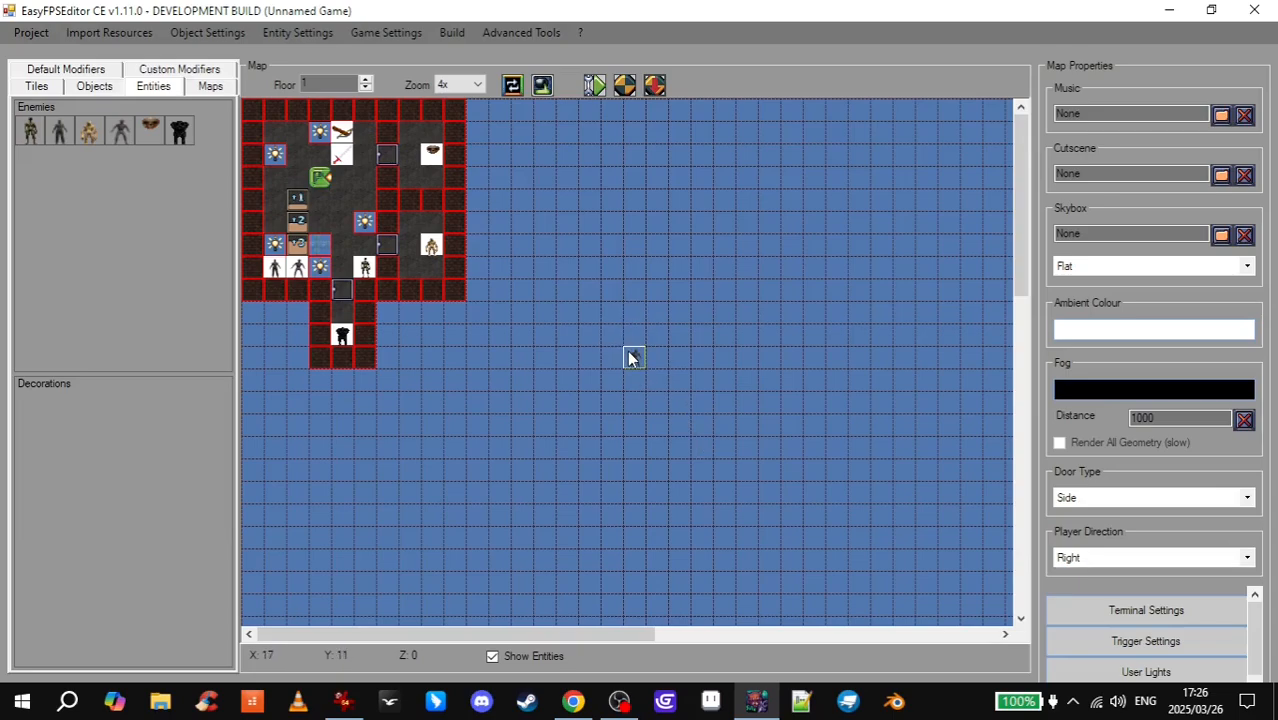